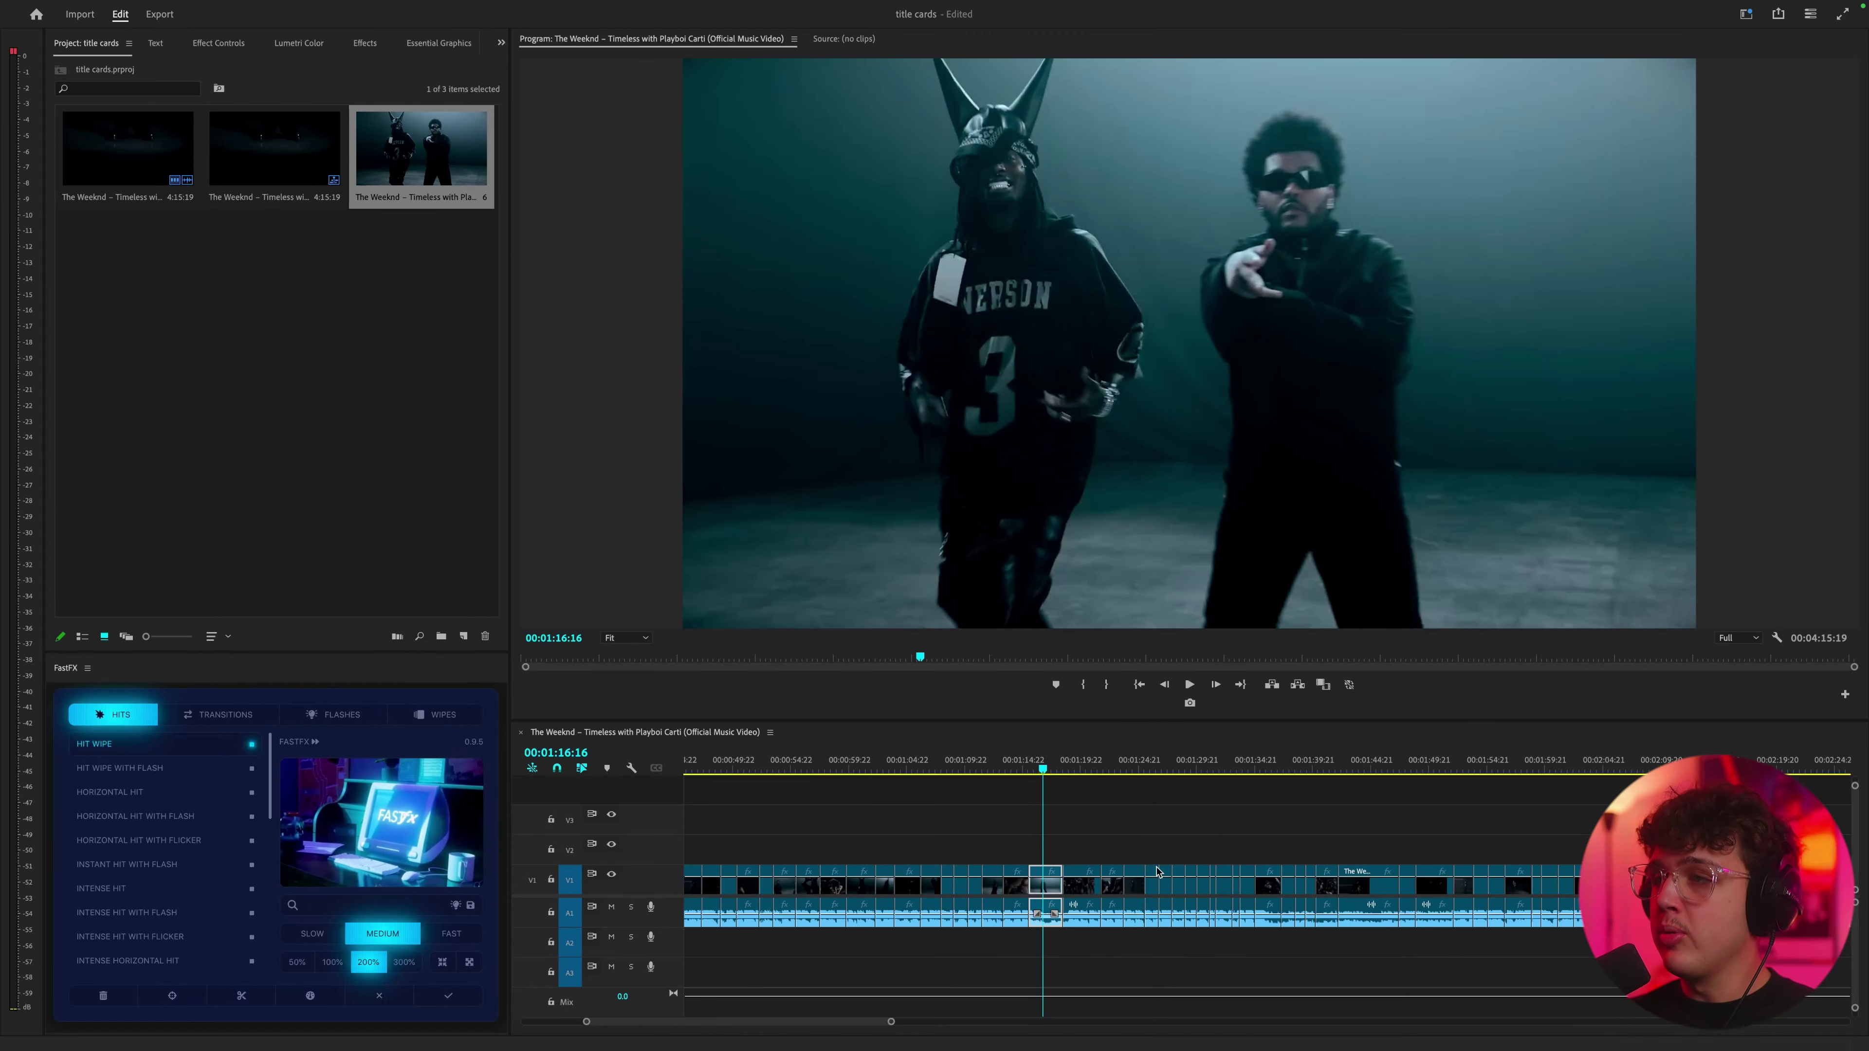
Park the playhead at 00:01:16:15 in the music video sequence, on the shot of the two performers.
scroll(1156, 872, down, 5)
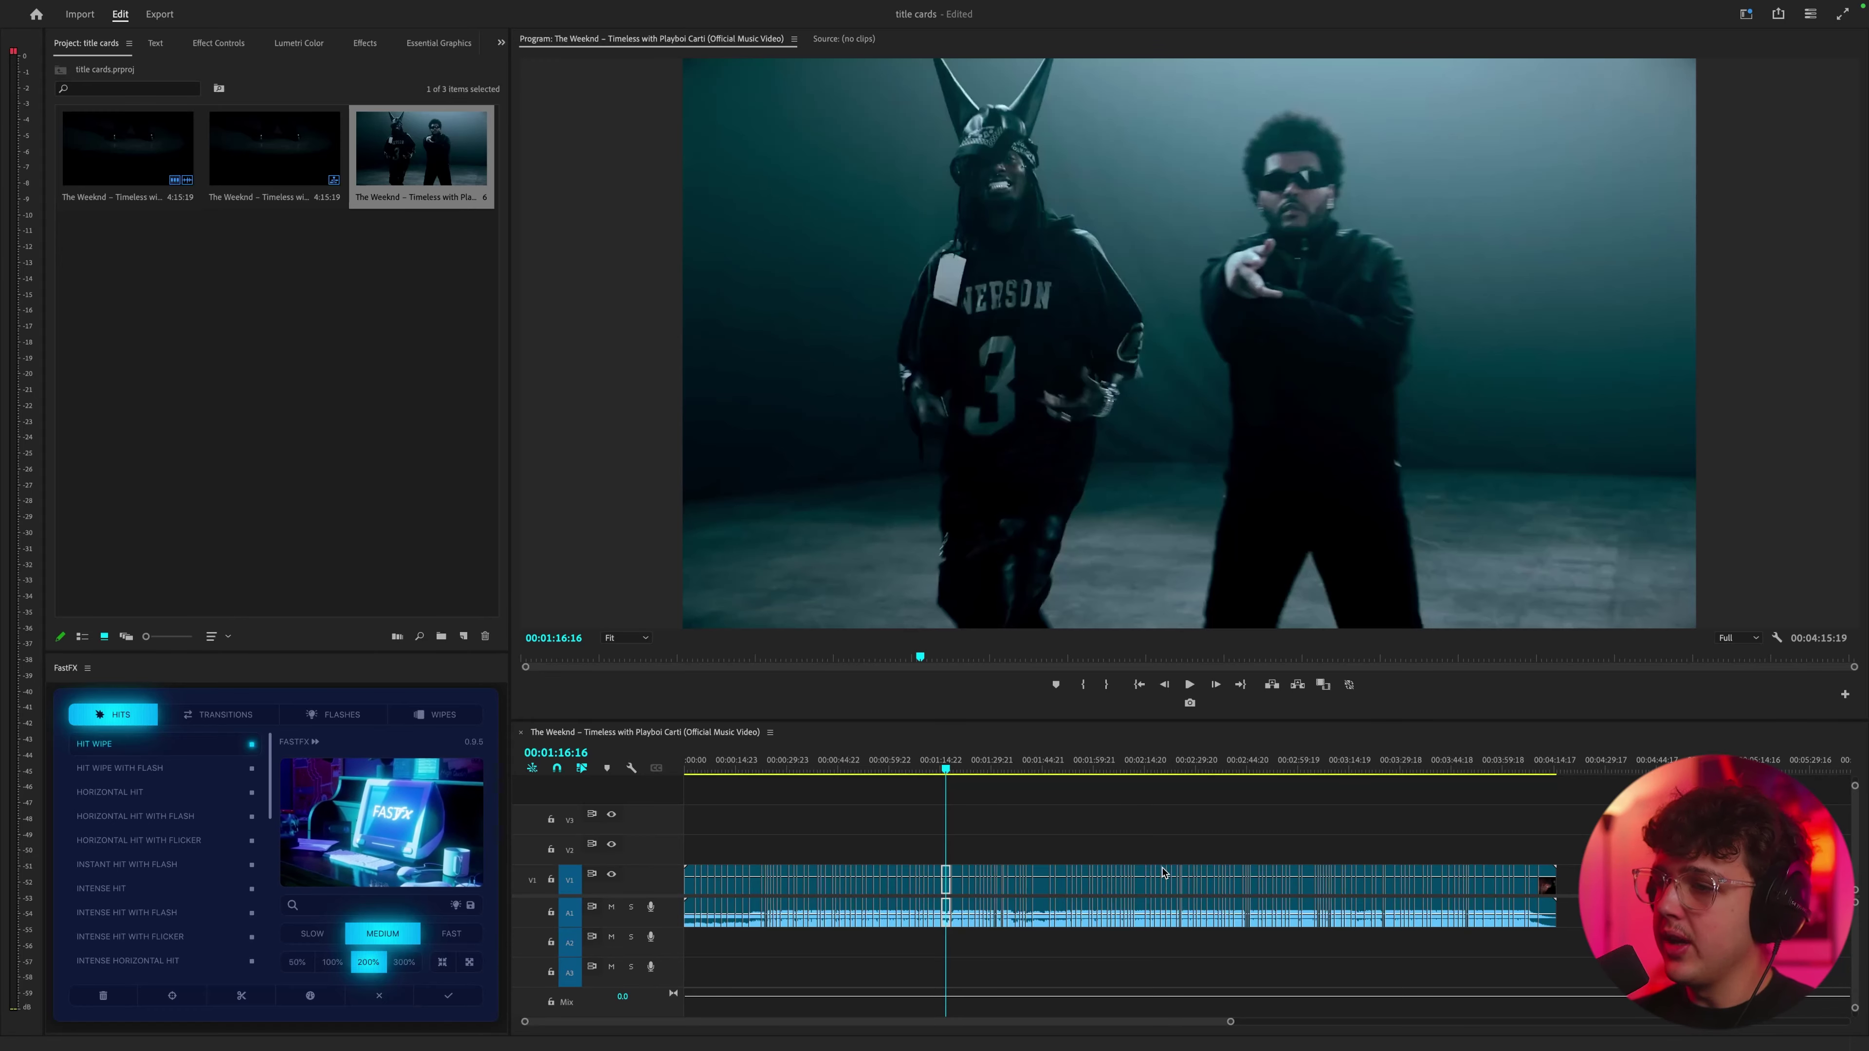
scroll(942, 844, up, 5)
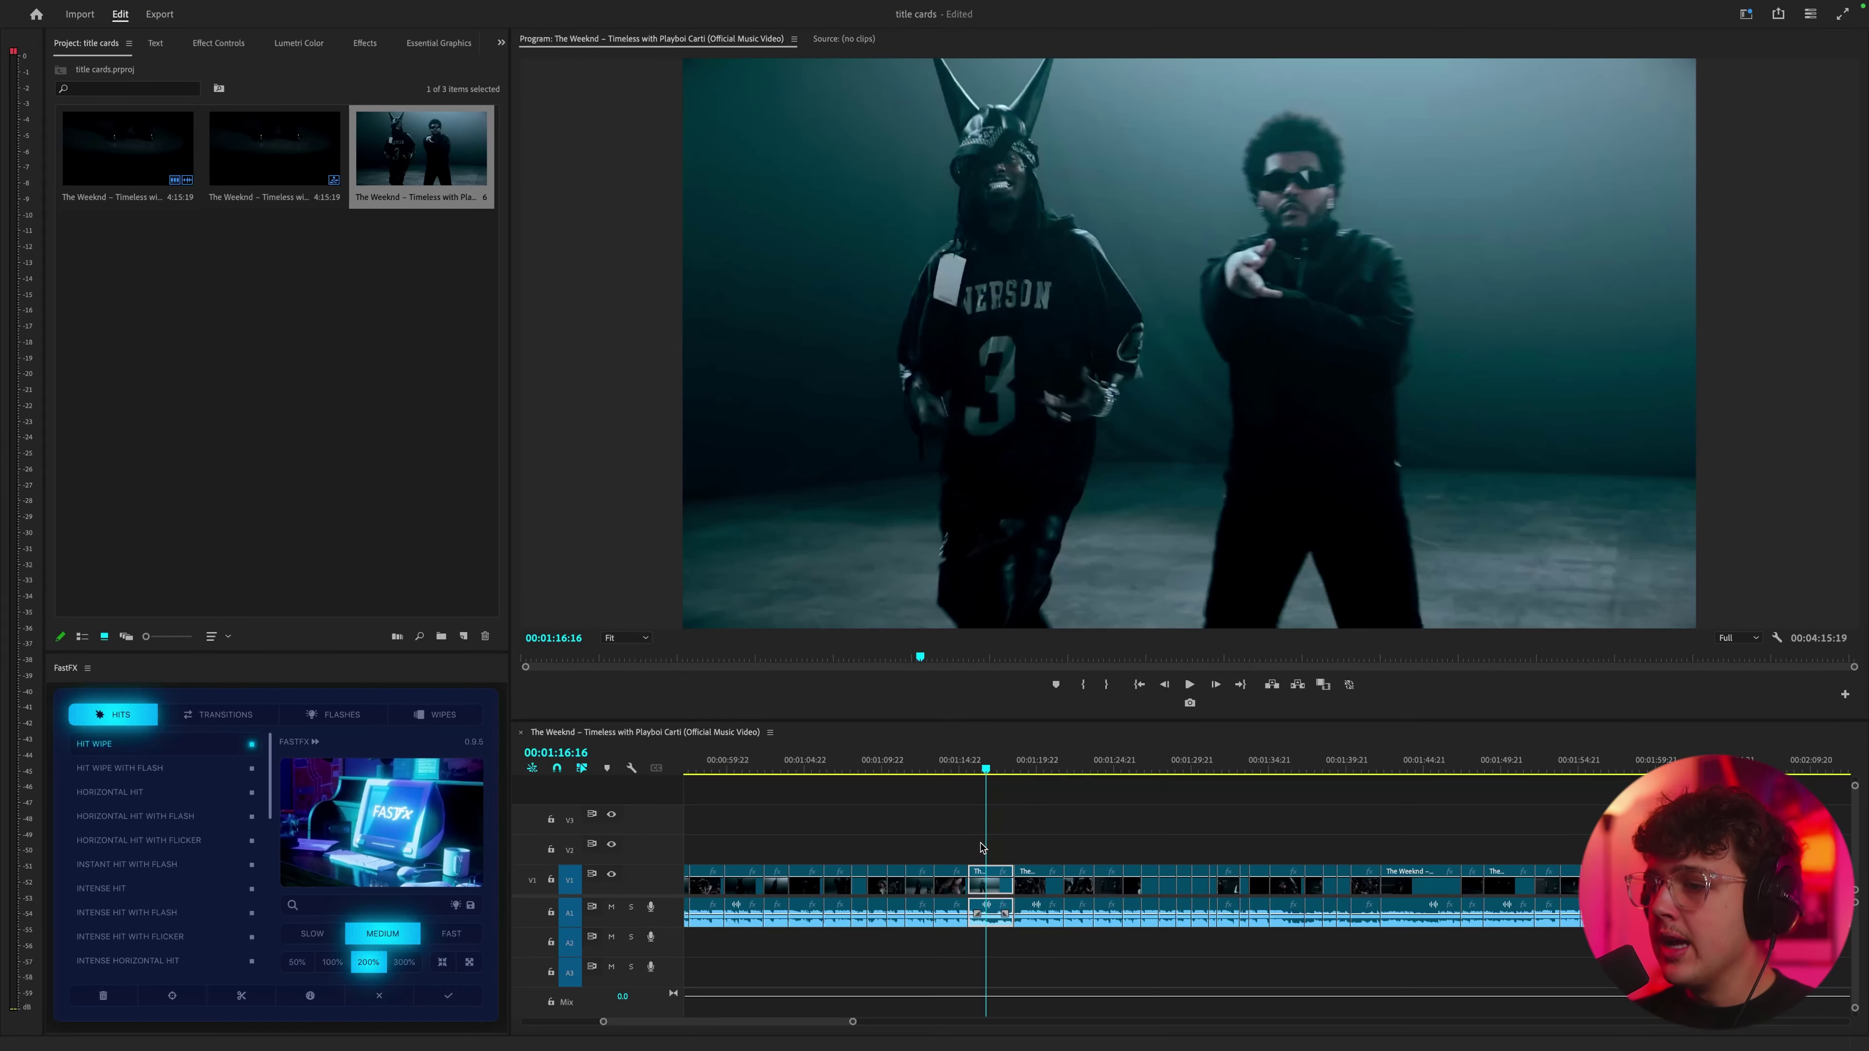
scroll(984, 852, up, 3)
mouse_move(978, 771)
mouse_down()
mouse_move(1002, 771)
mouse_move(978, 771)
mouse_up()
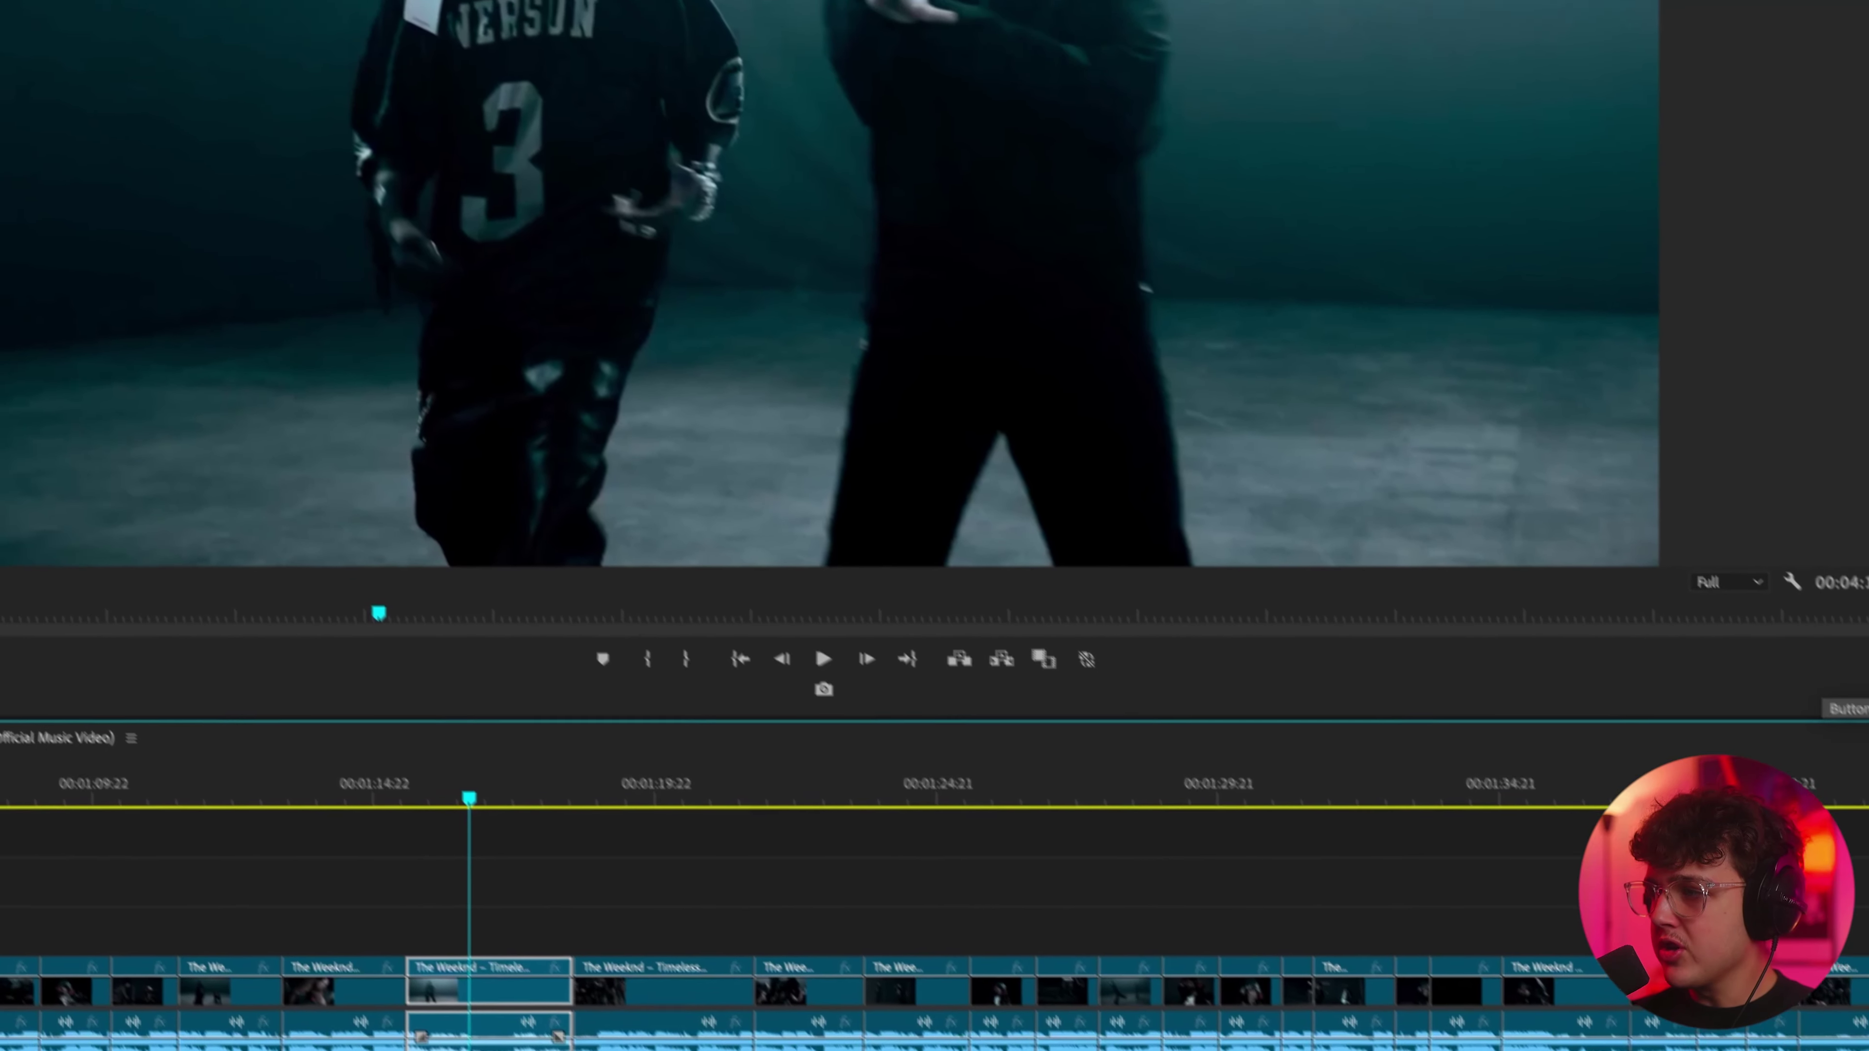
Confirm the Program monitor's button layout and export the current frame as a still into the title-card tutorial folder inside GRIND TUT.
click(1865, 662)
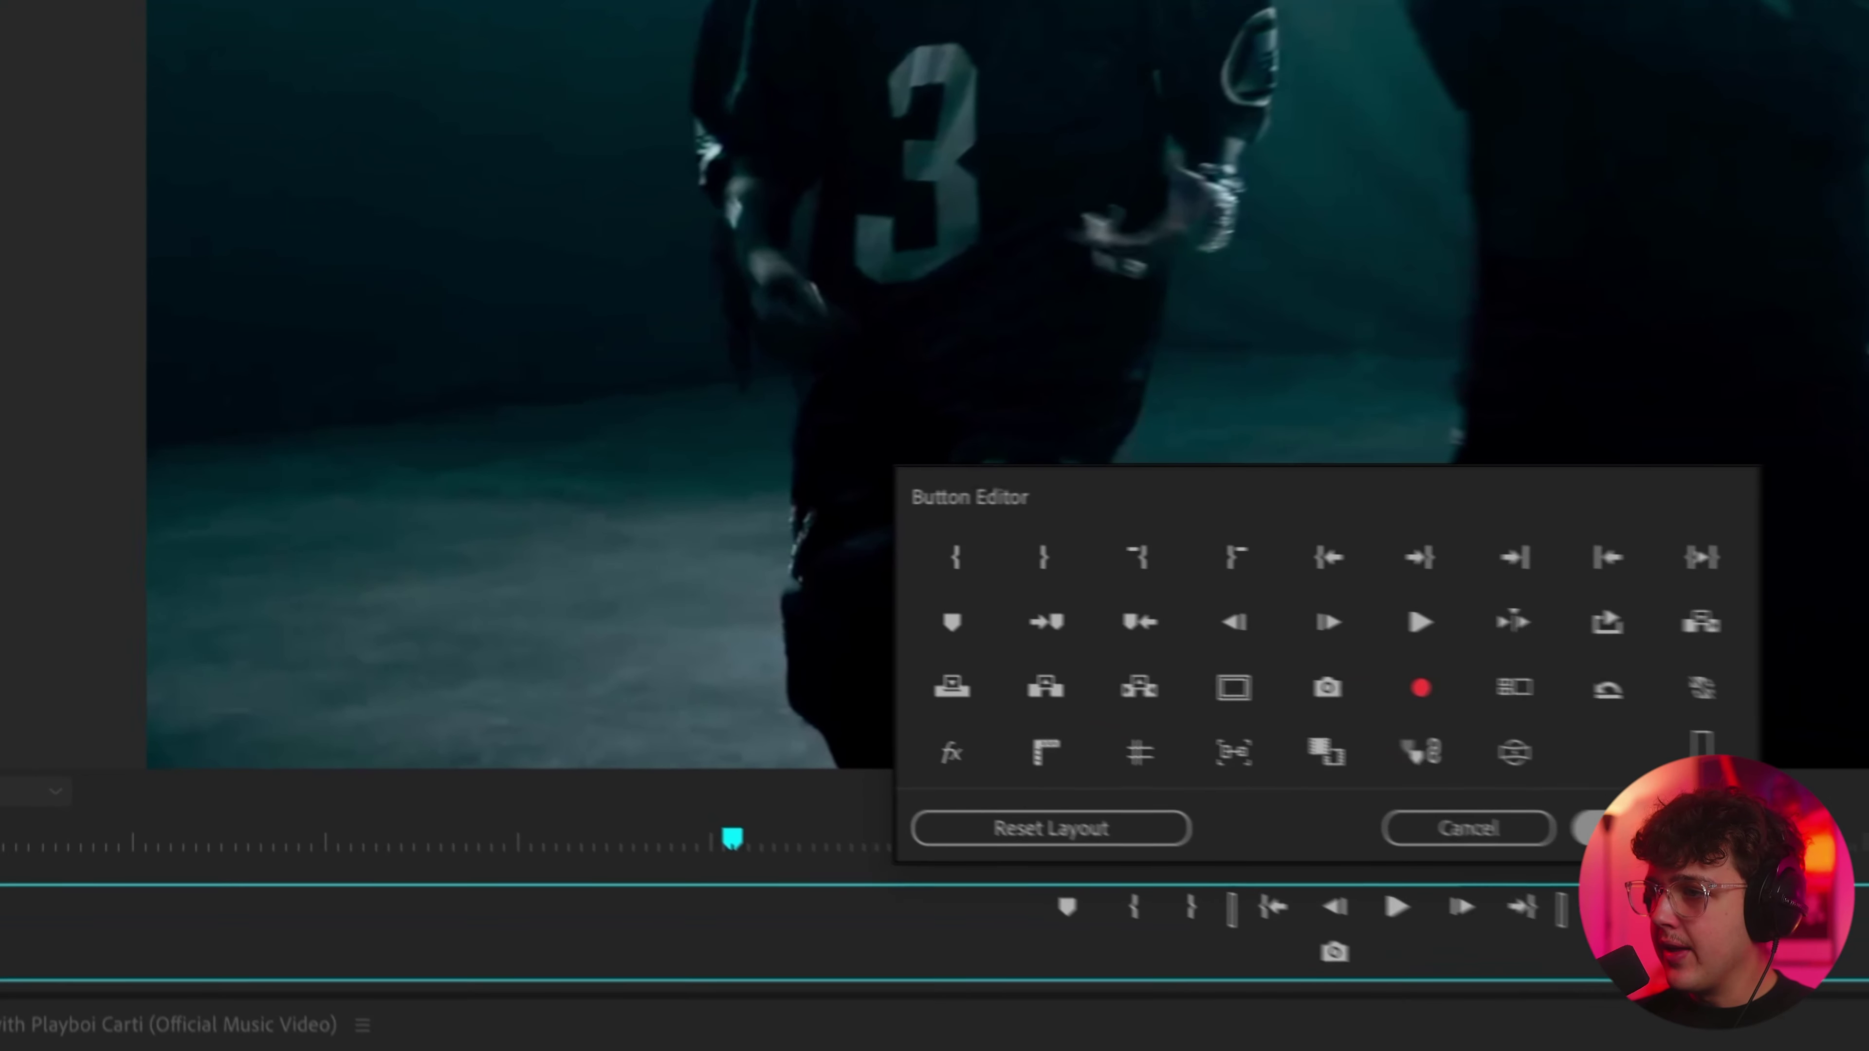
click(1611, 830)
click(1340, 955)
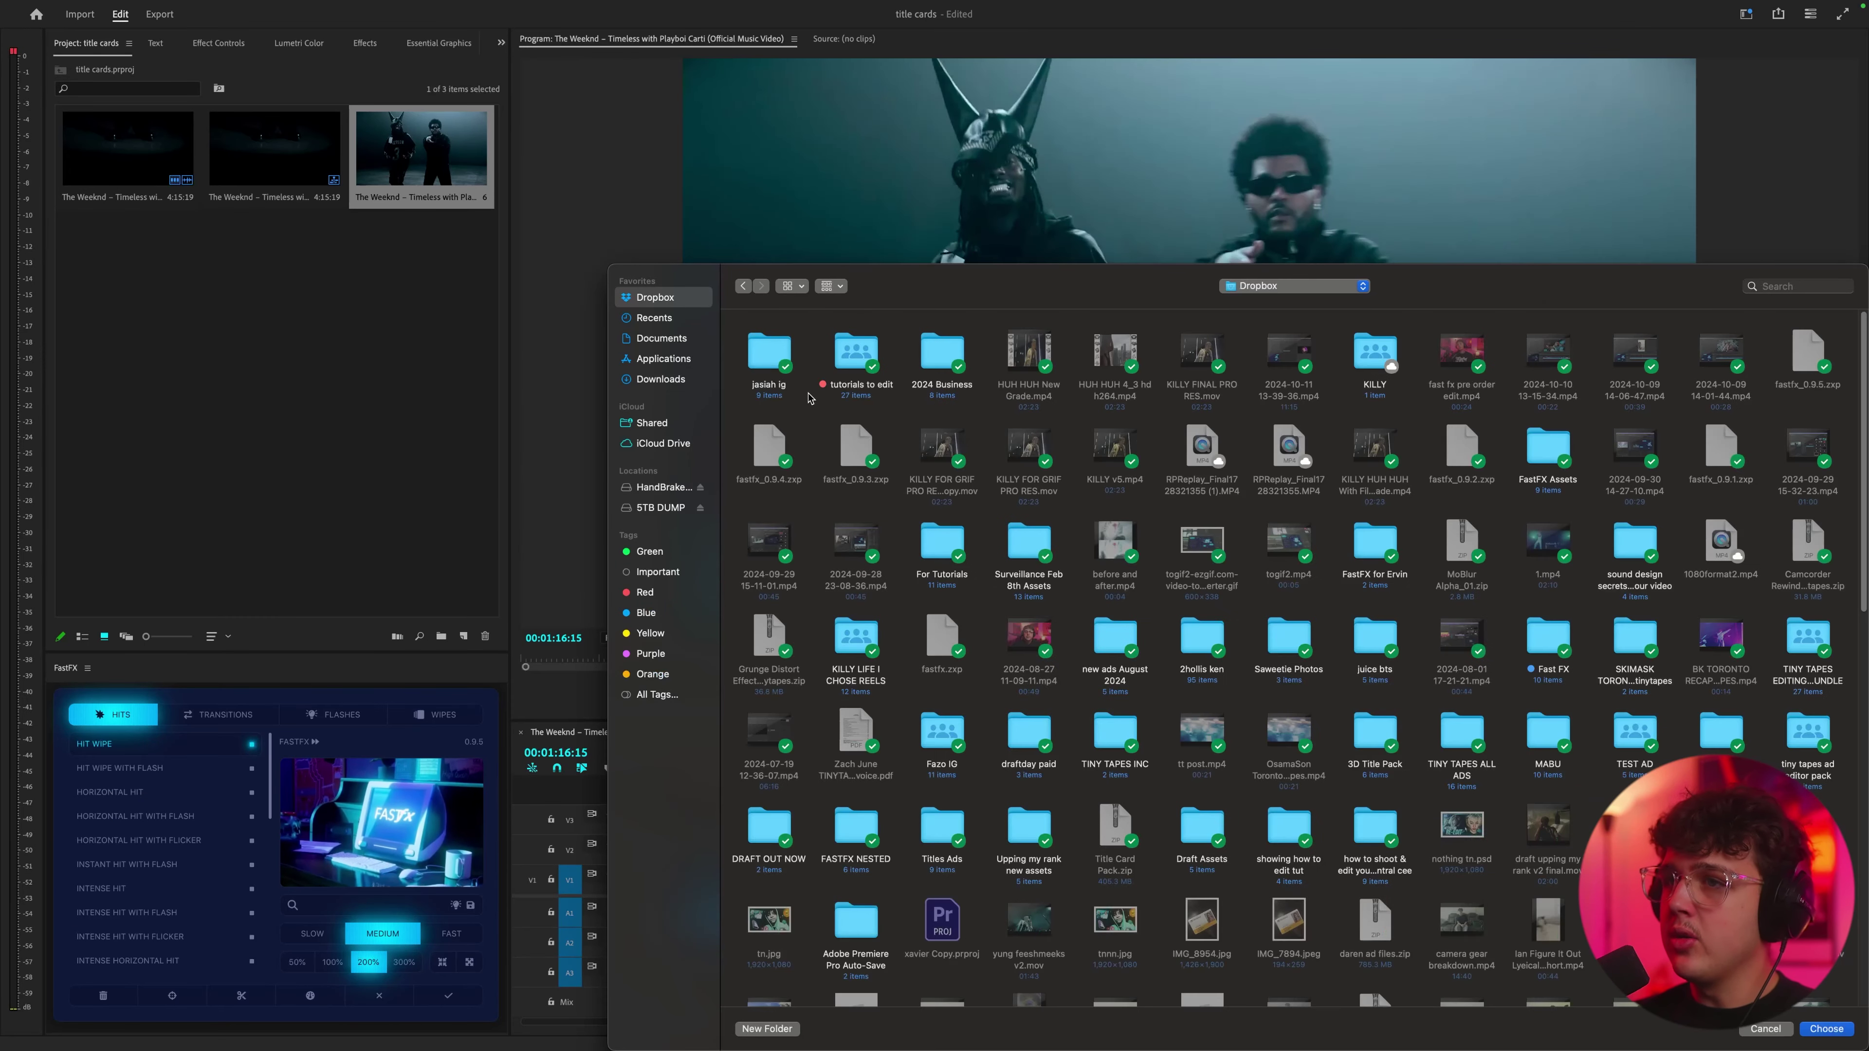
double_click(855, 354)
drag(913, 294, 727, 222)
double_click(585, 284)
click(671, 283)
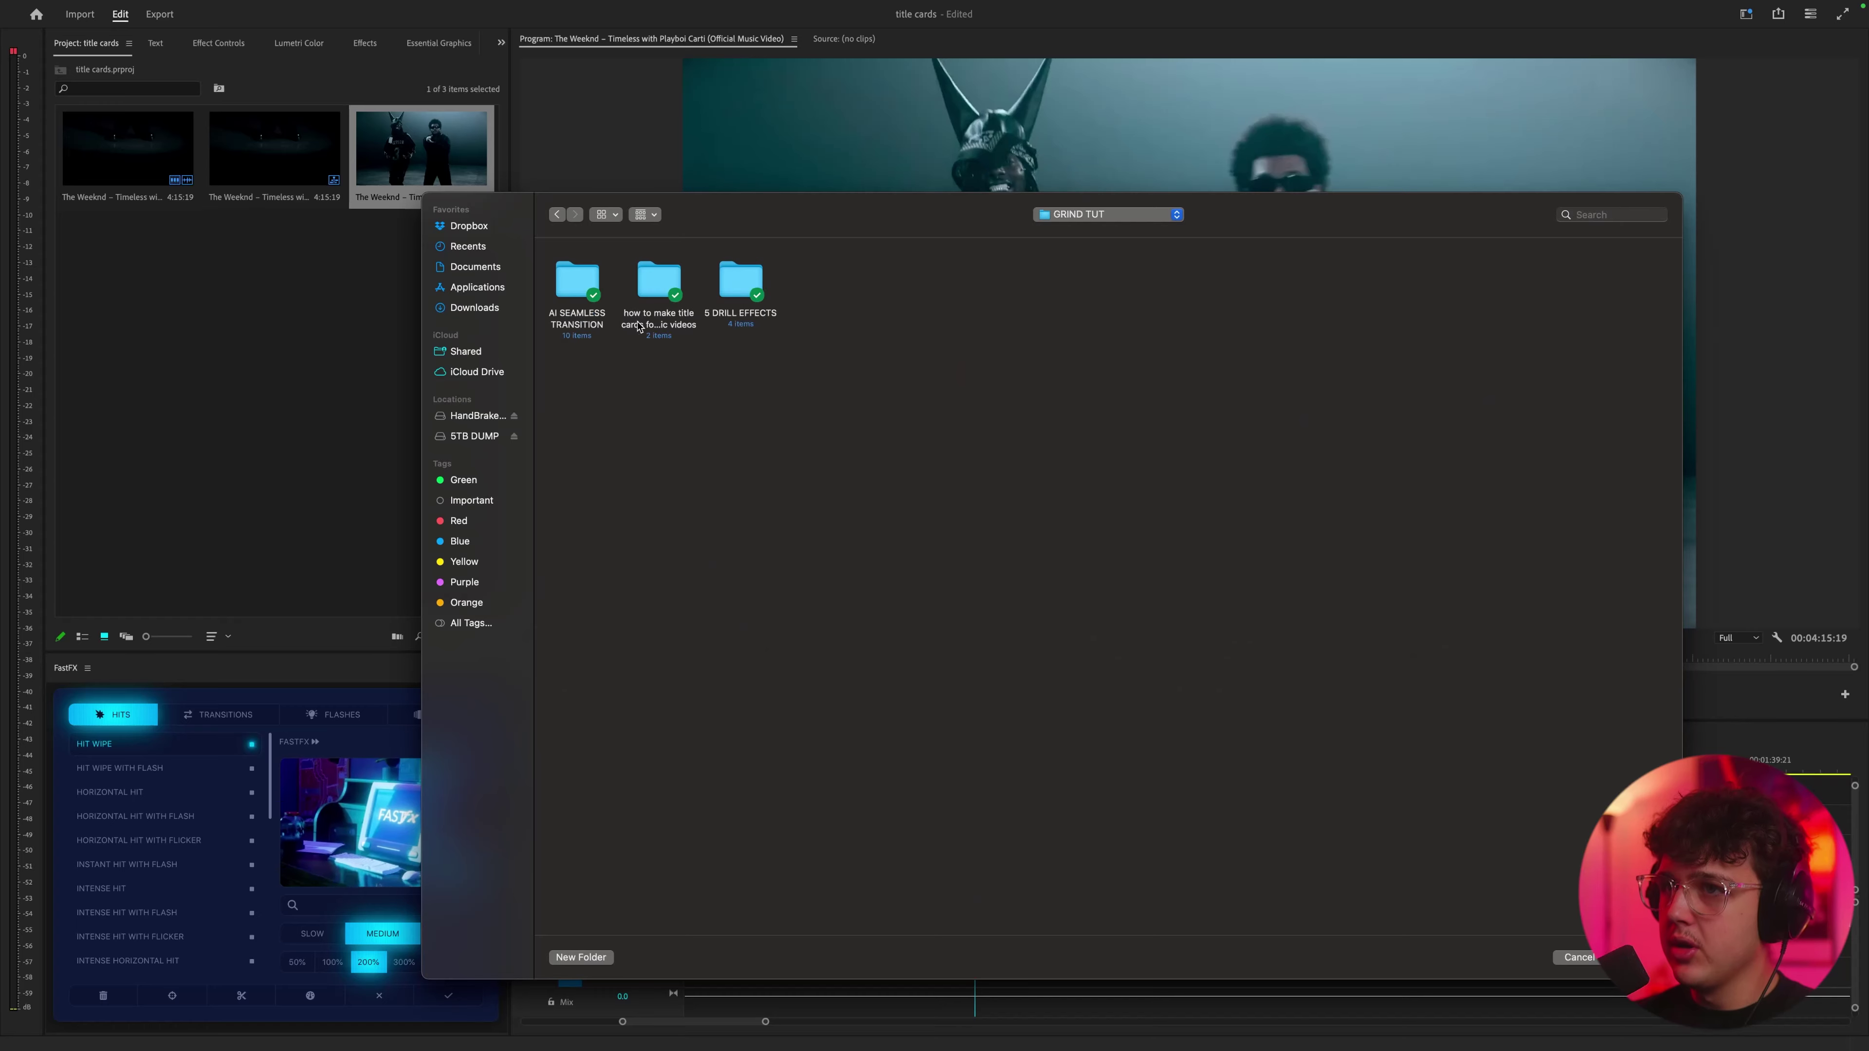
key(Return)
click(1037, 601)
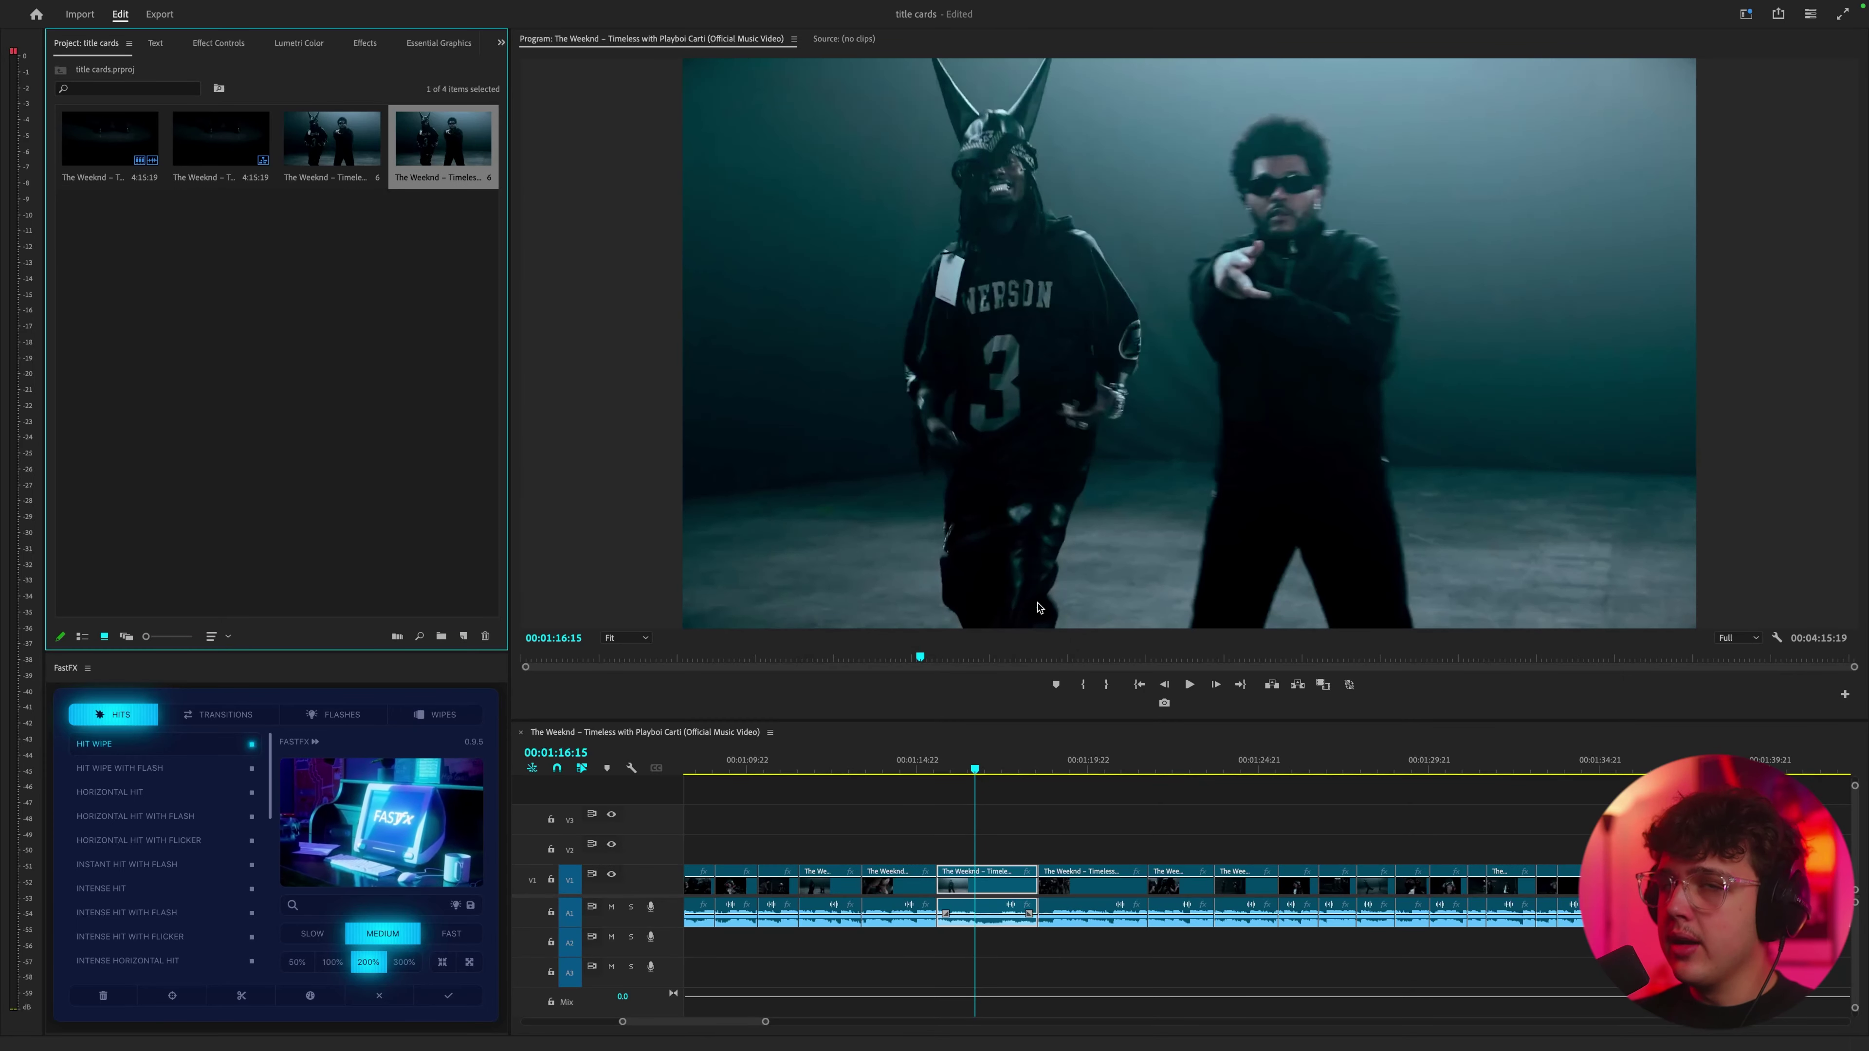
Switch to Photoshop and open the exported video still.
mouse_move(41, 18)
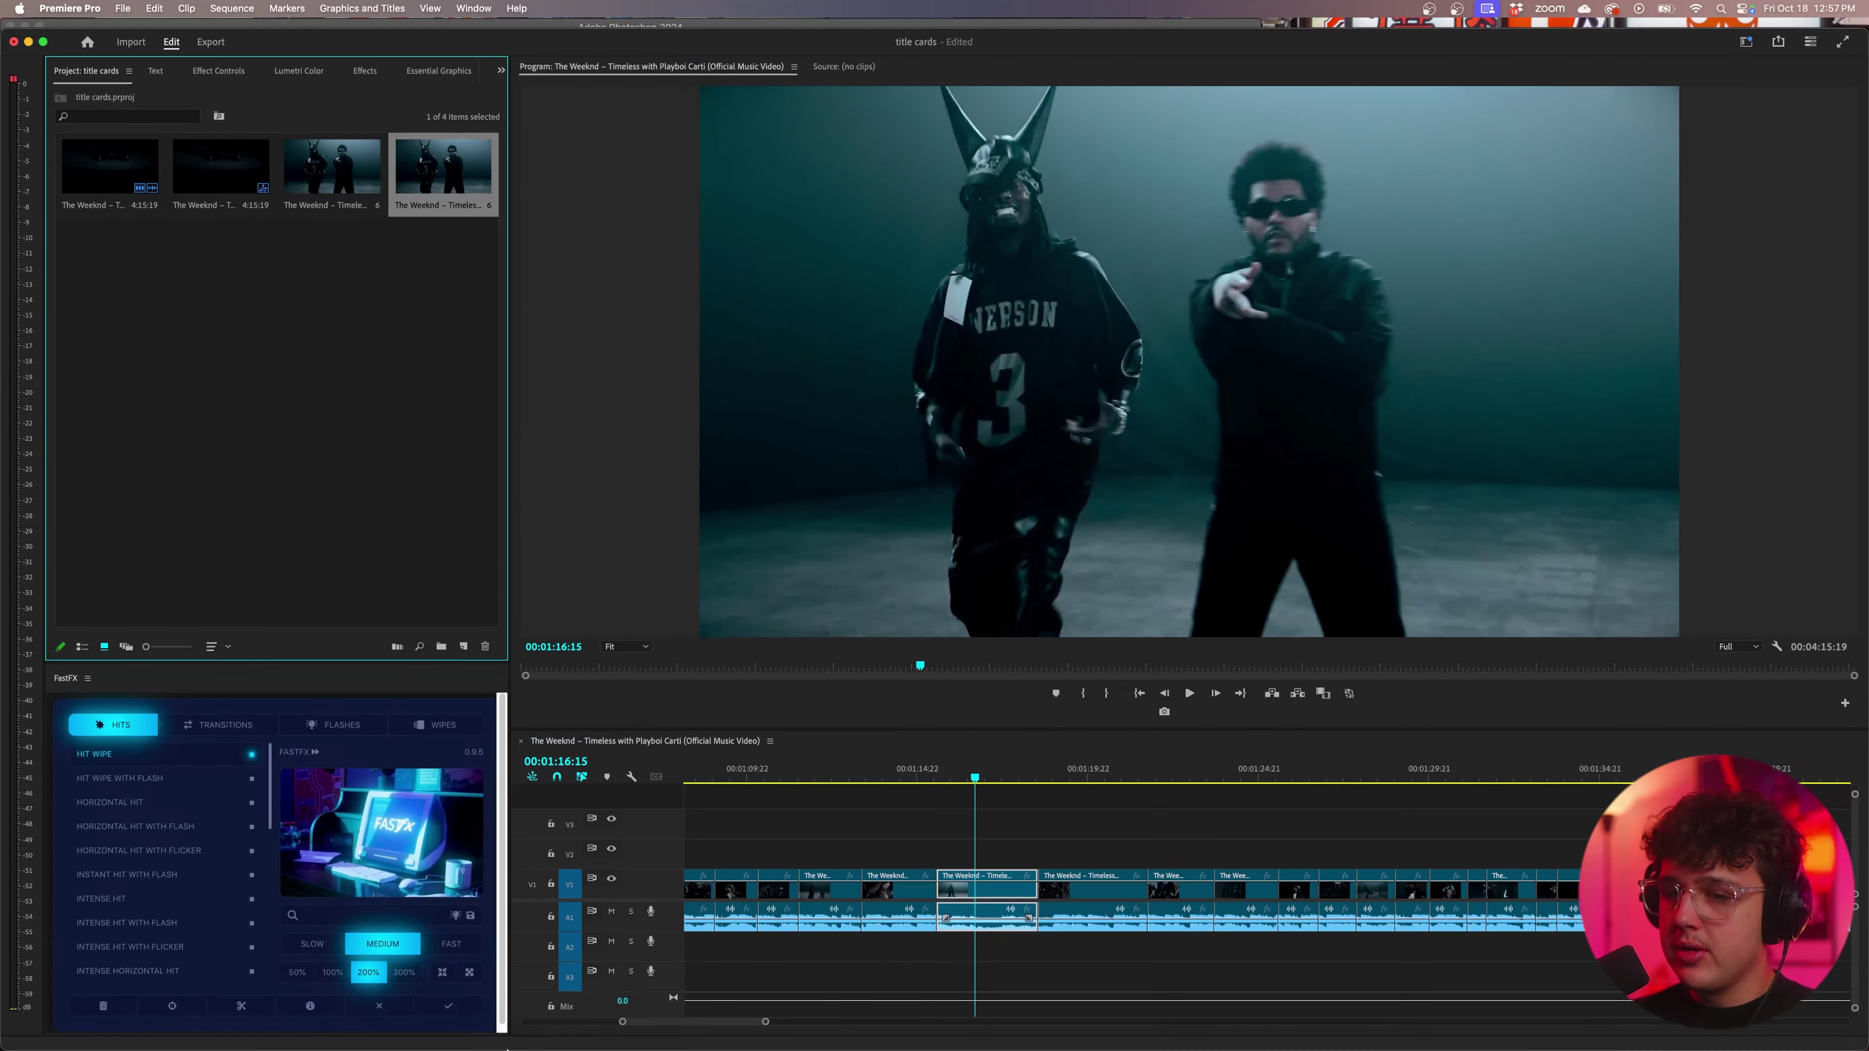
key(super+Tab)
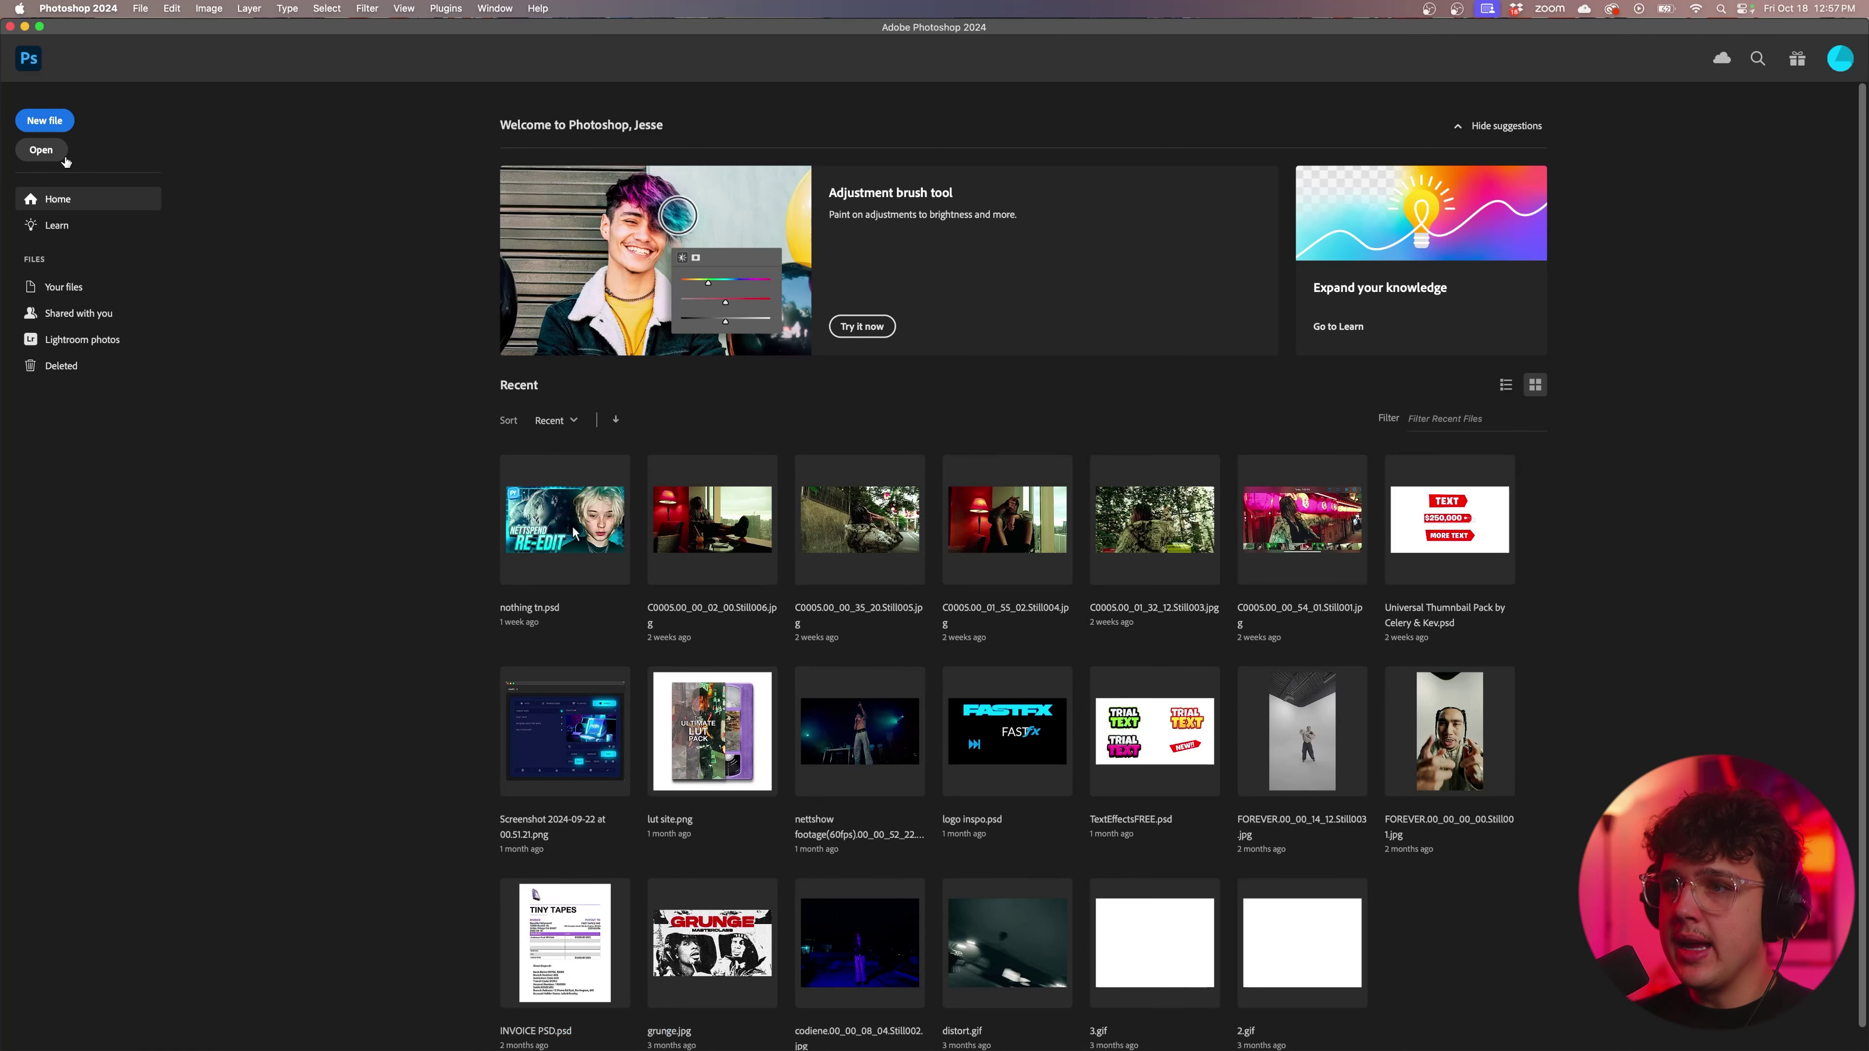
click(46, 156)
double_click(552, 365)
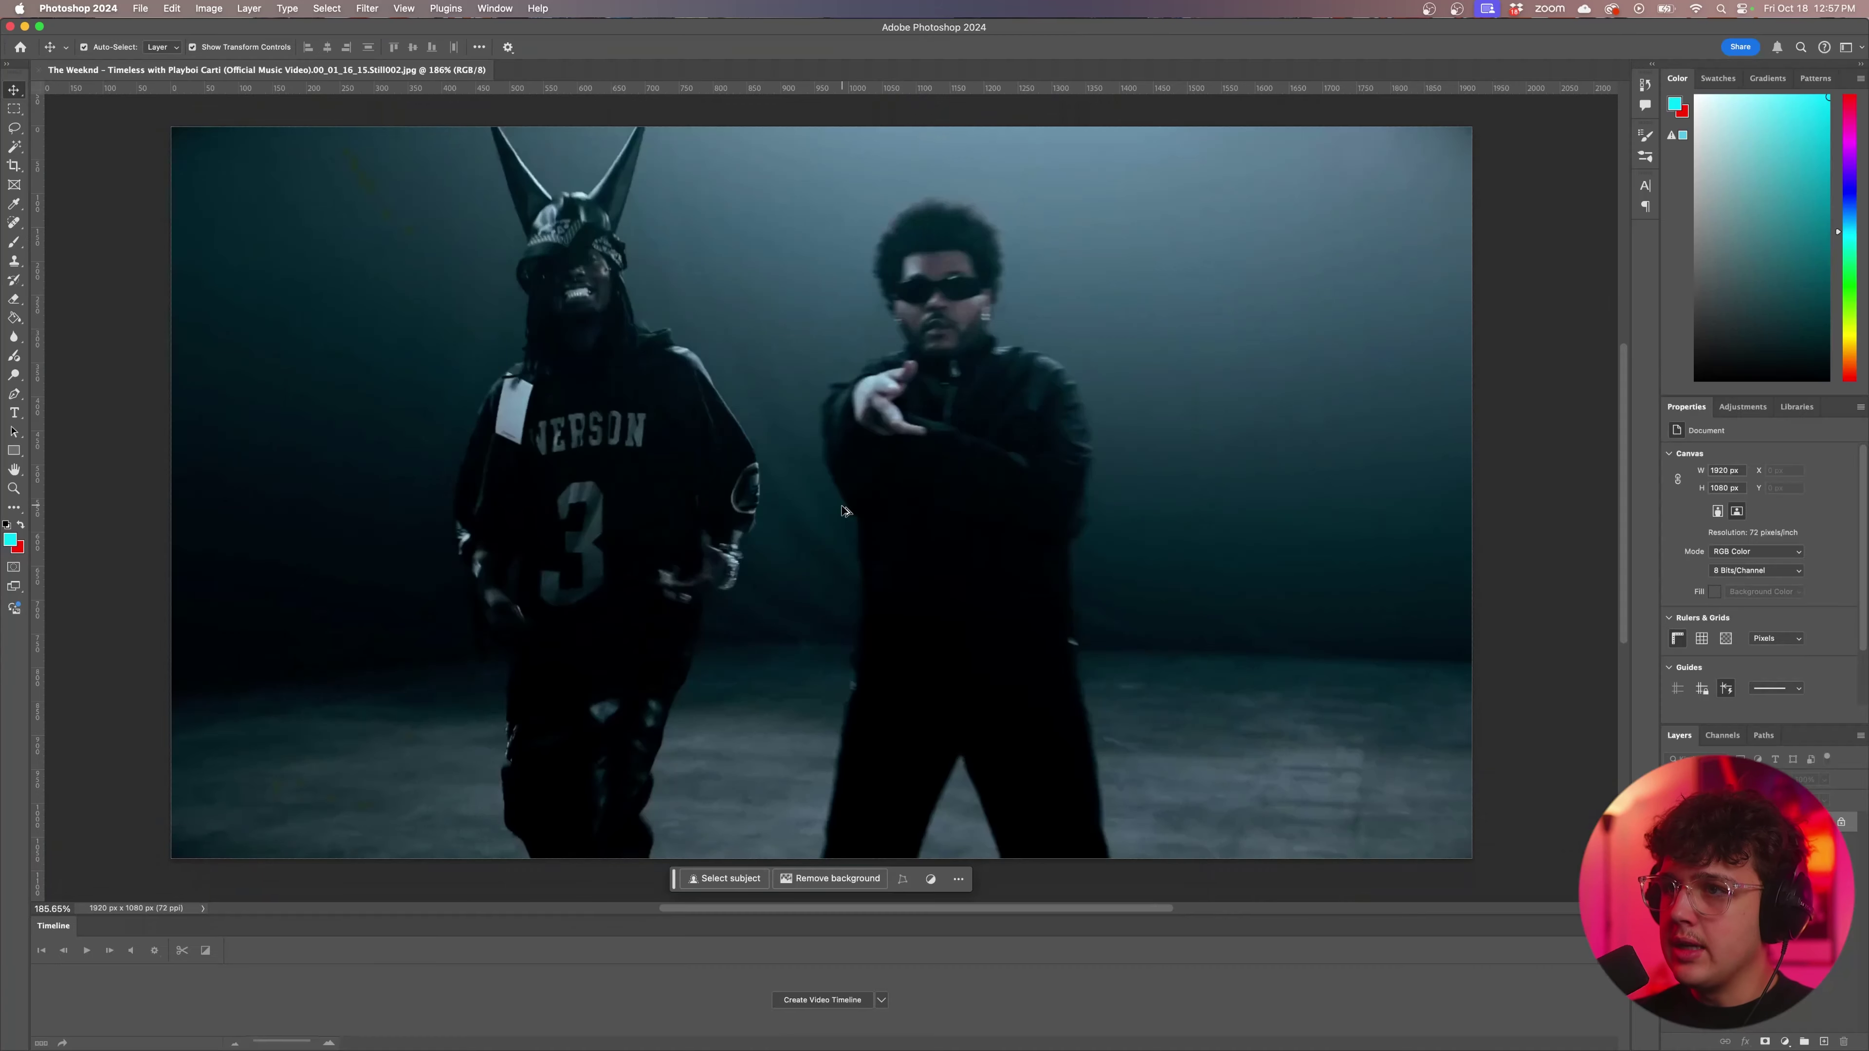
scroll(817, 471, up, 3)
scroll(831, 461, down, 7)
scroll(831, 463, up, 2)
scroll(833, 468, down, 5)
scroll(834, 470, up, 5)
scroll(835, 472, down, 5)
scroll(835, 471, up, 5)
scroll(835, 464, down, 5)
scroll(835, 442, up, 6)
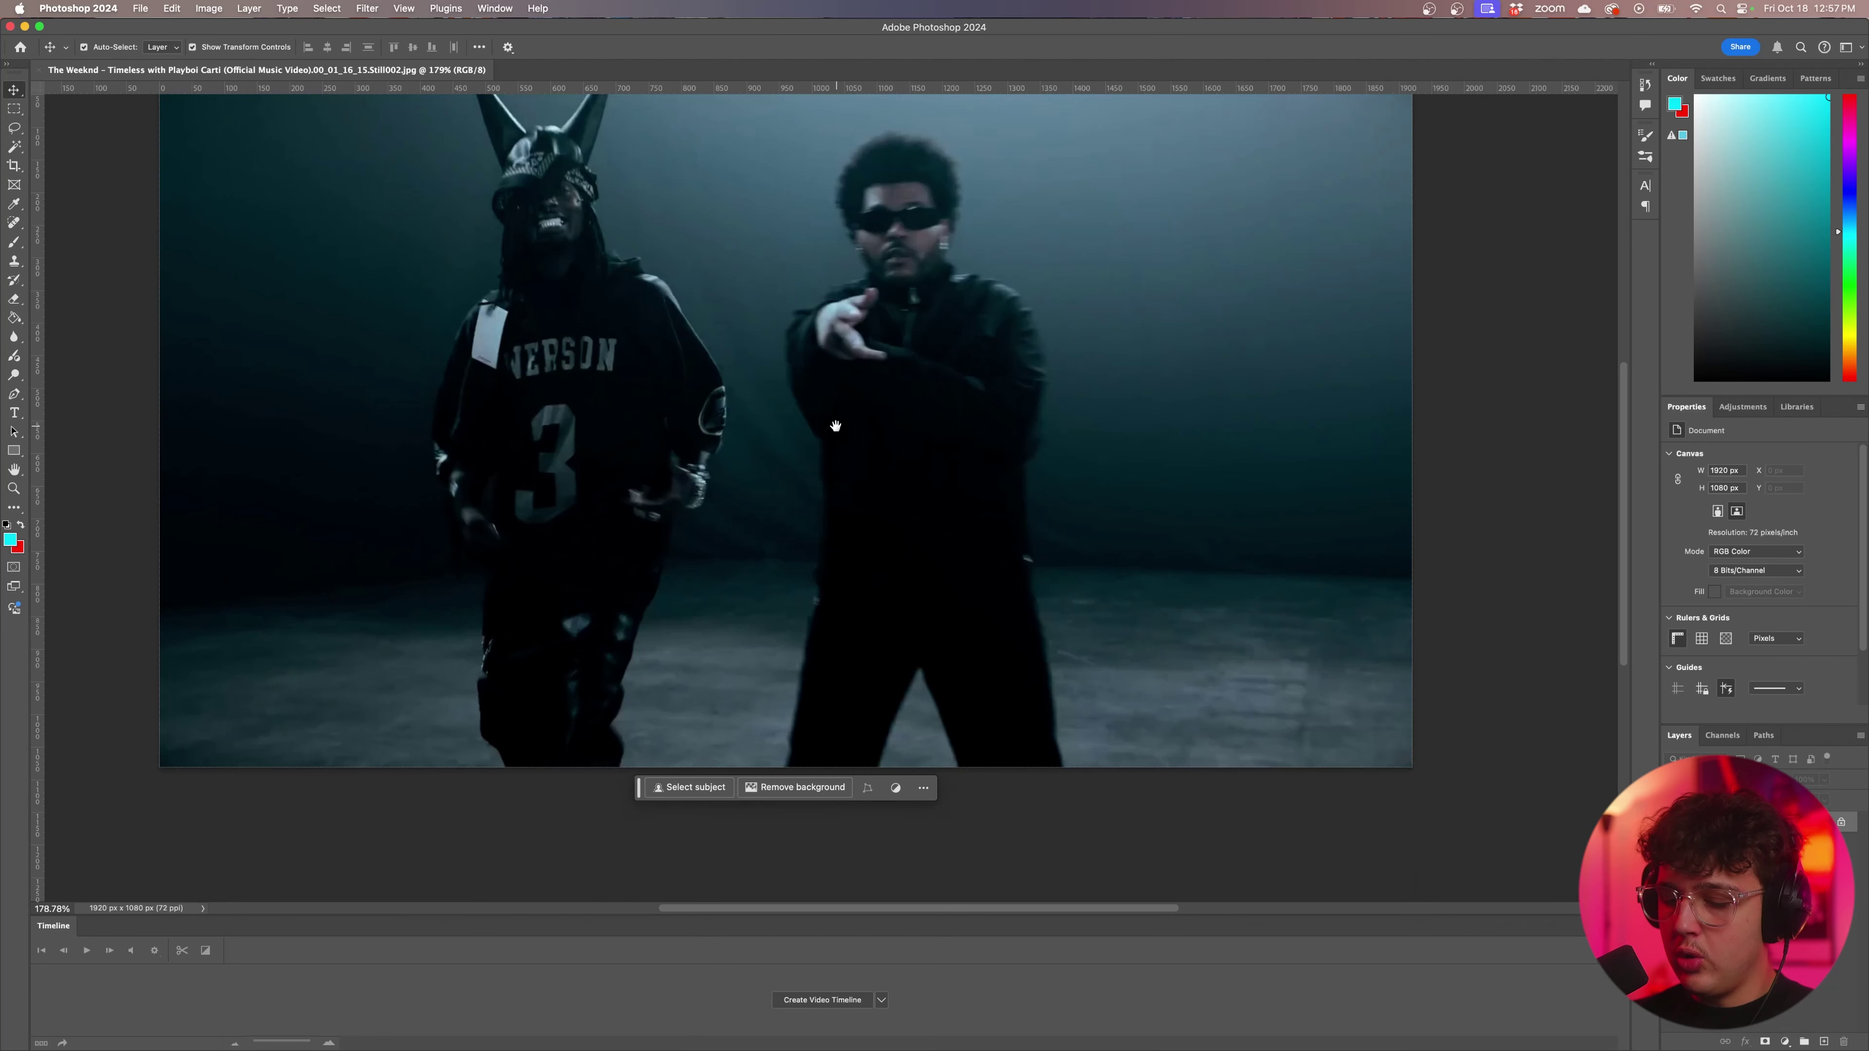
drag(812, 386, 849, 445)
Unlock the background layer and draw a large paragraph text box across the middle of the image.
click(1841, 823)
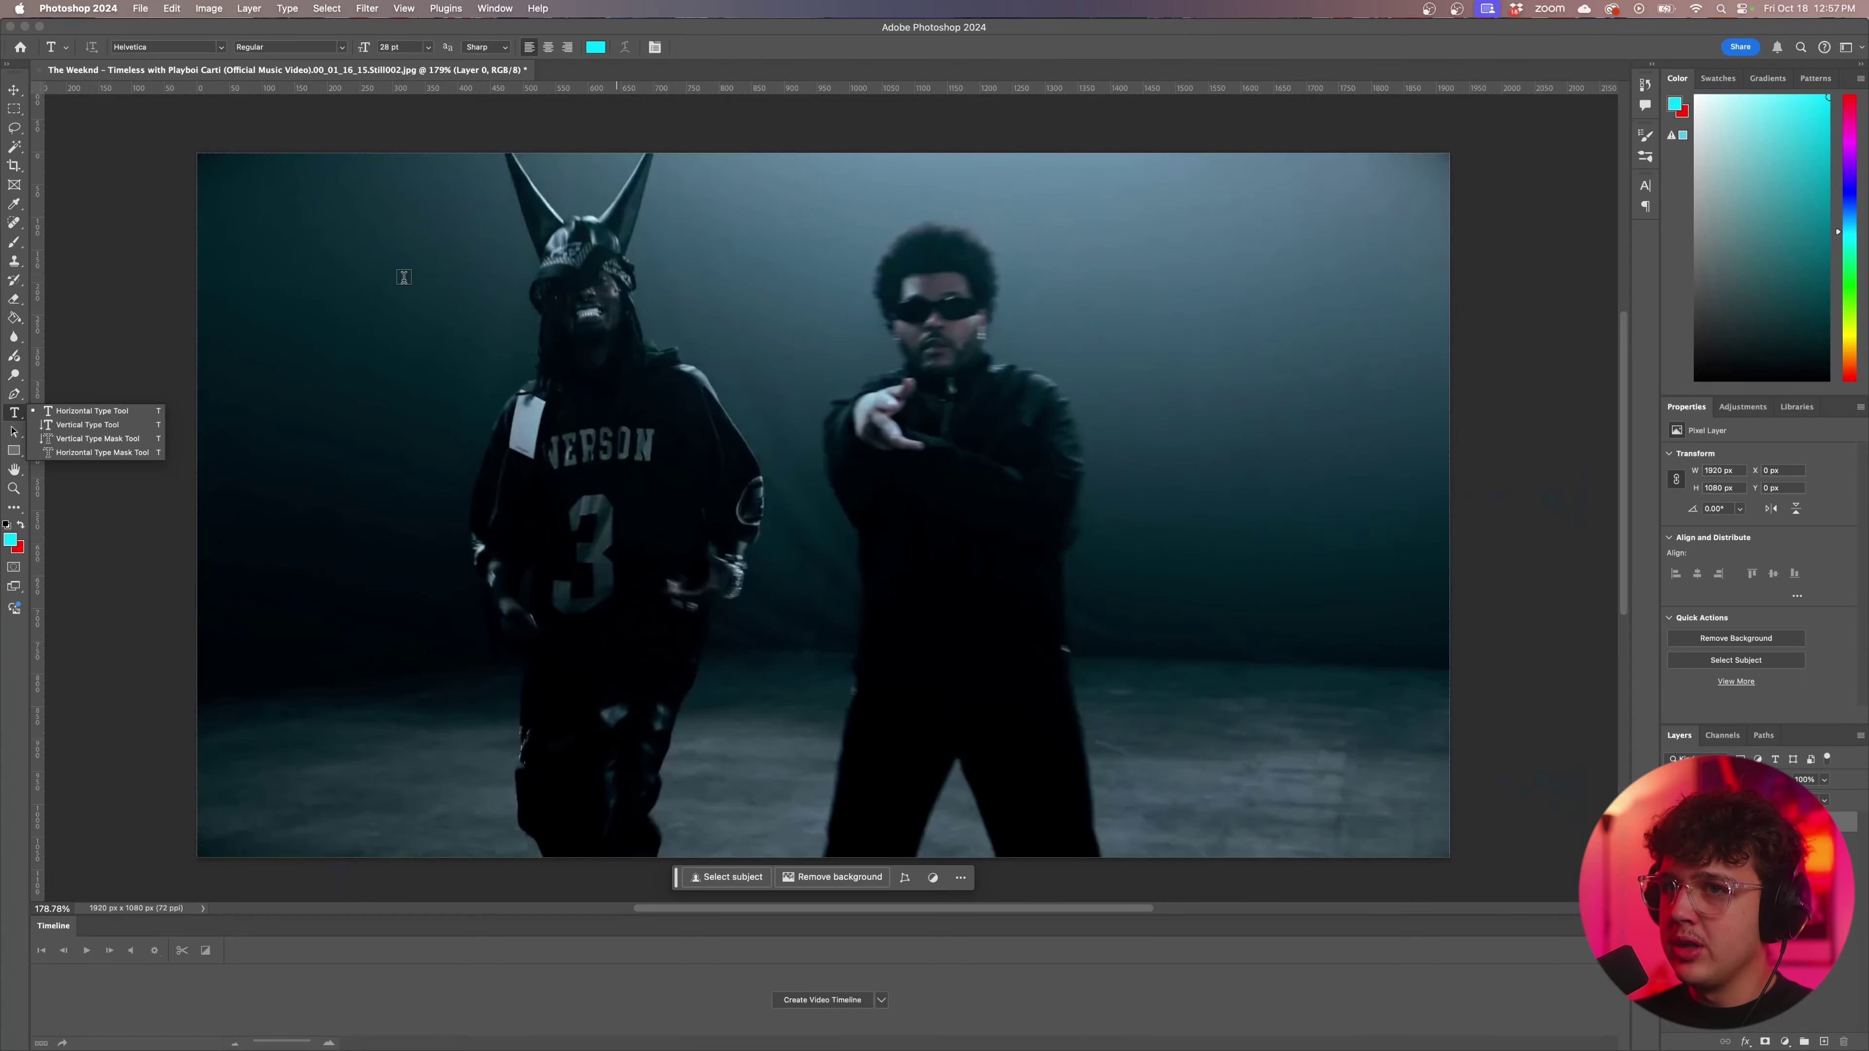
key(t)
drag(556, 392, 1560, 827)
drag(1041, 553, 1286, 767)
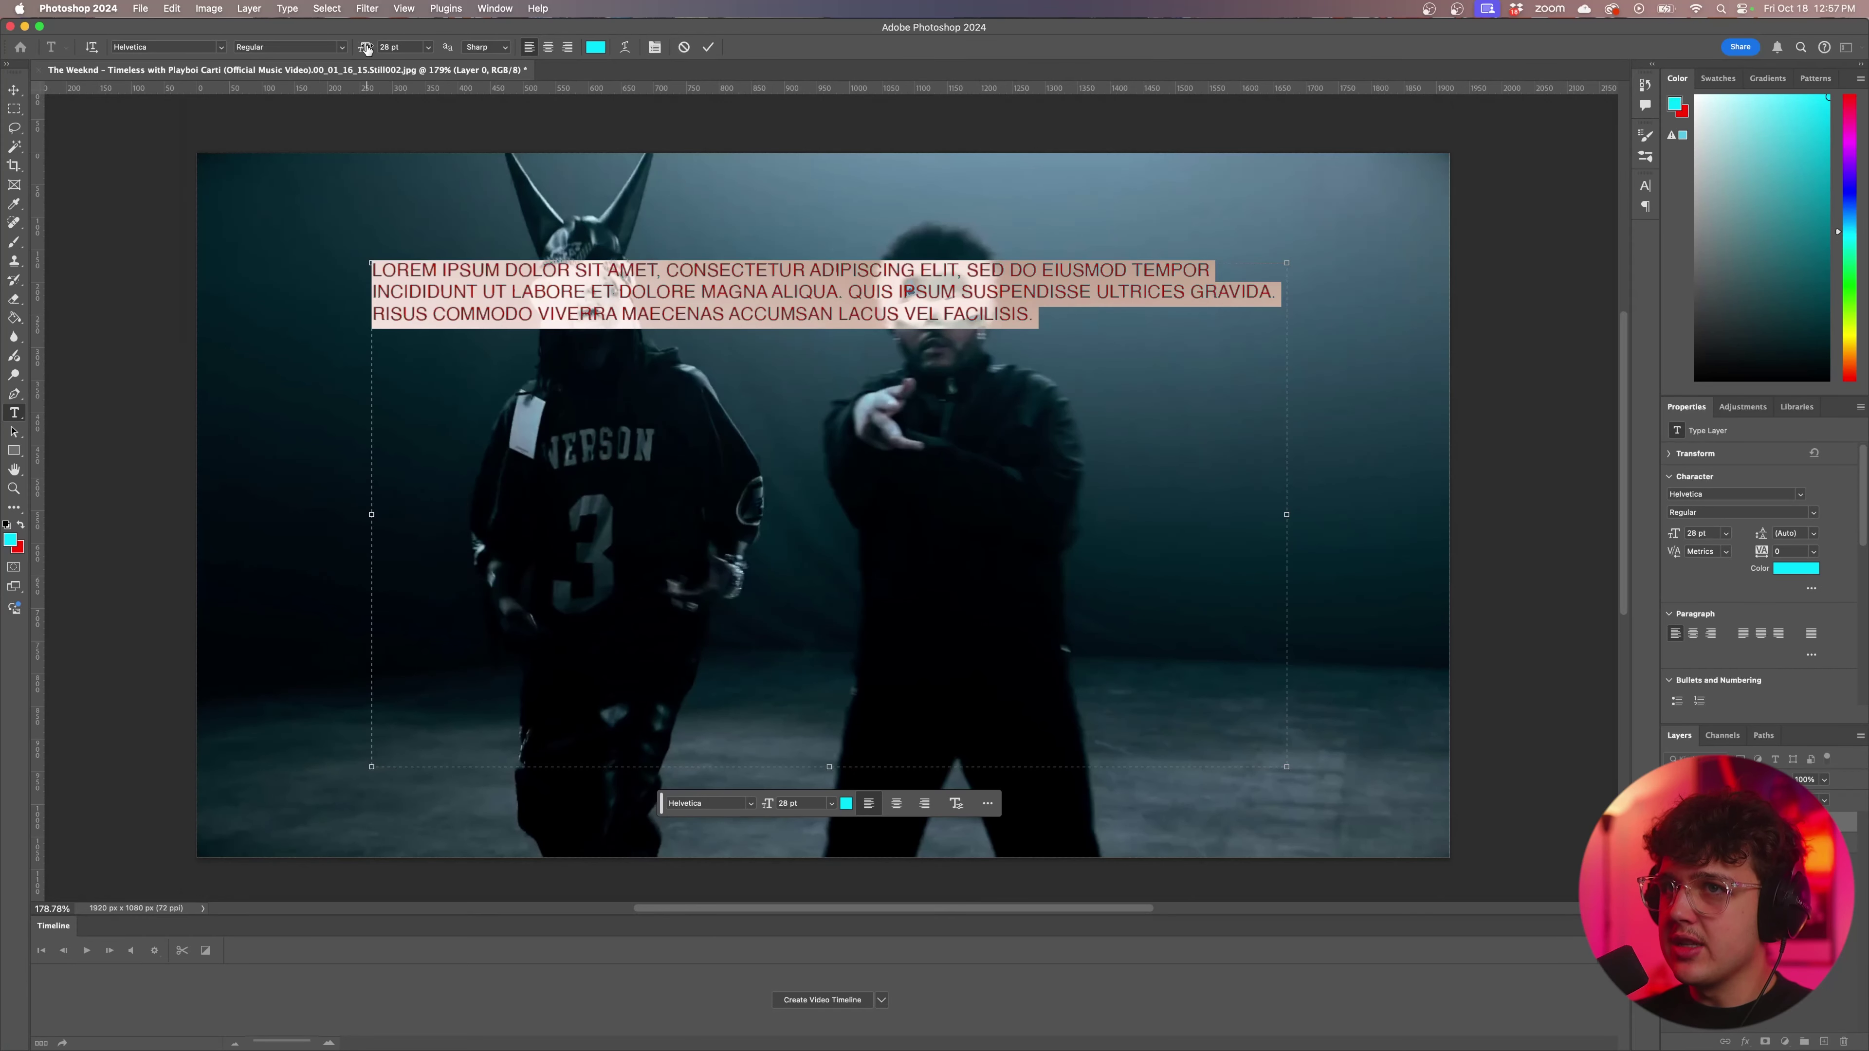
Set the text size to 59 pt, replace the placeholder with TIMELESS and centre-align it.
drag(366, 48, 388, 46)
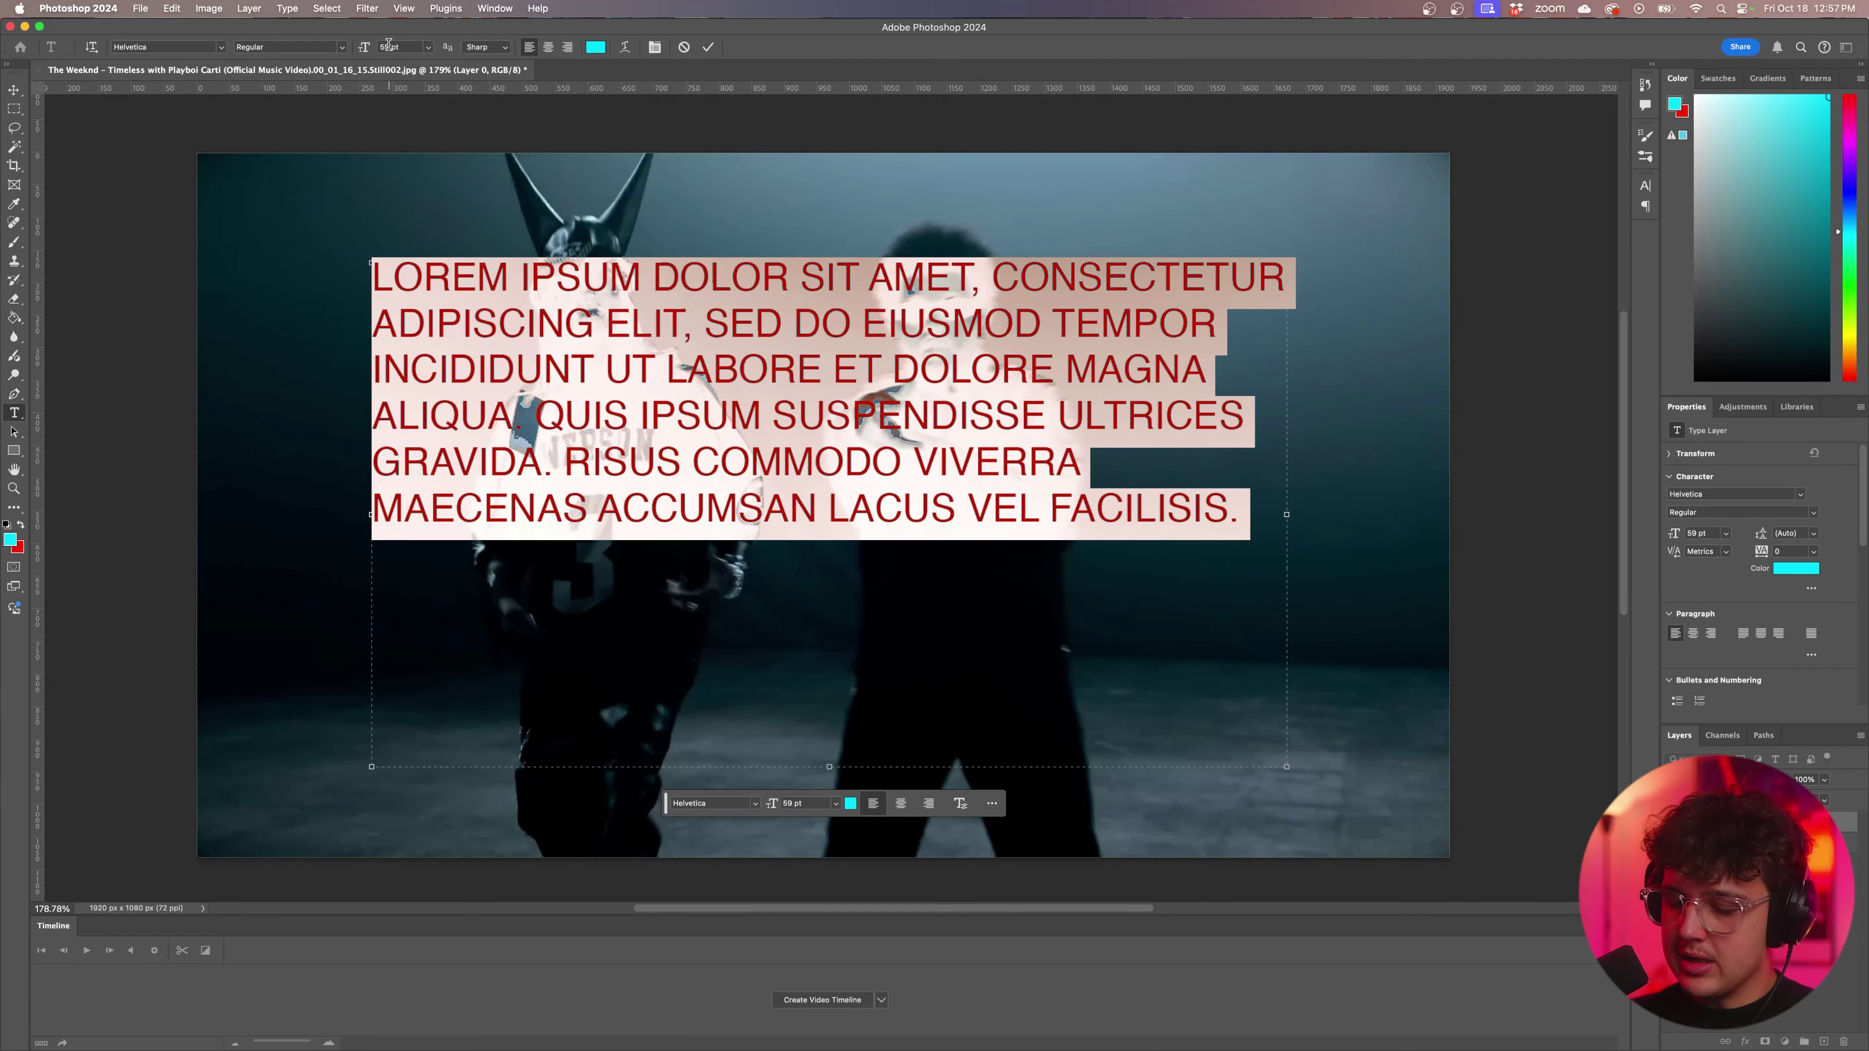
text(TIMELESS)
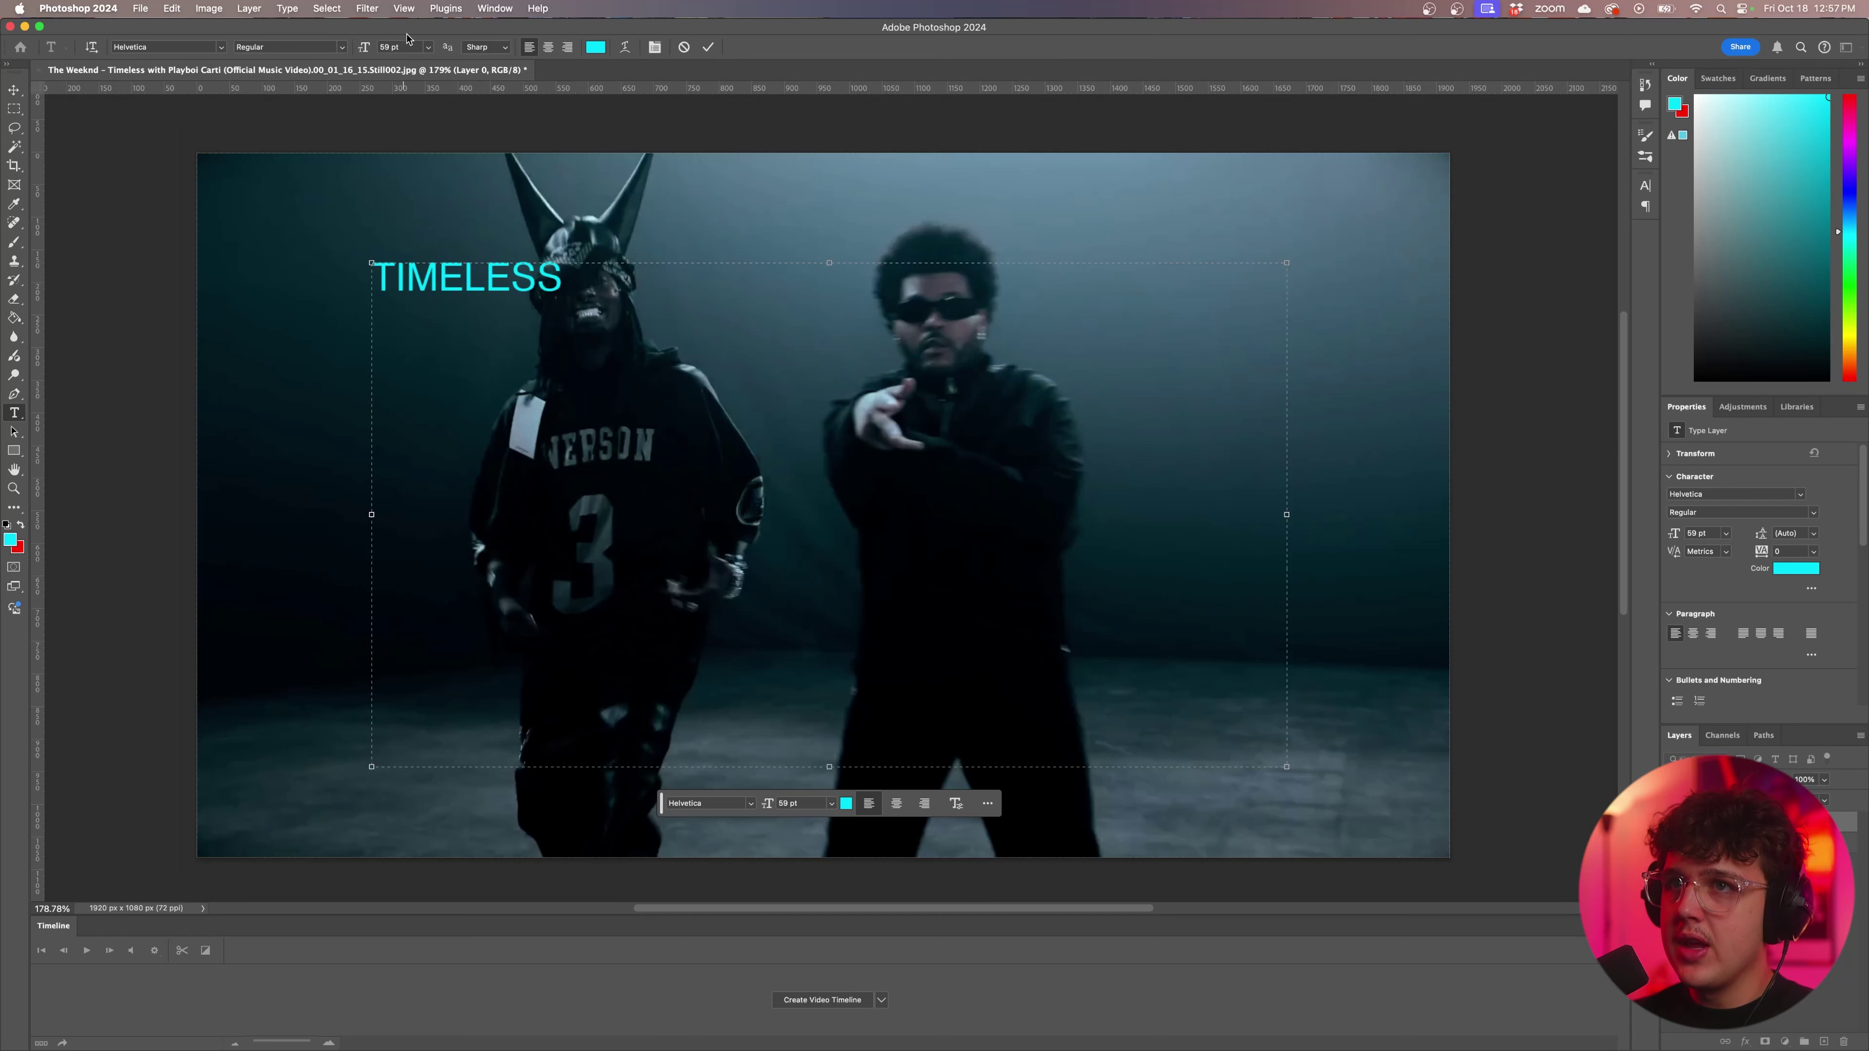
key(super+a)
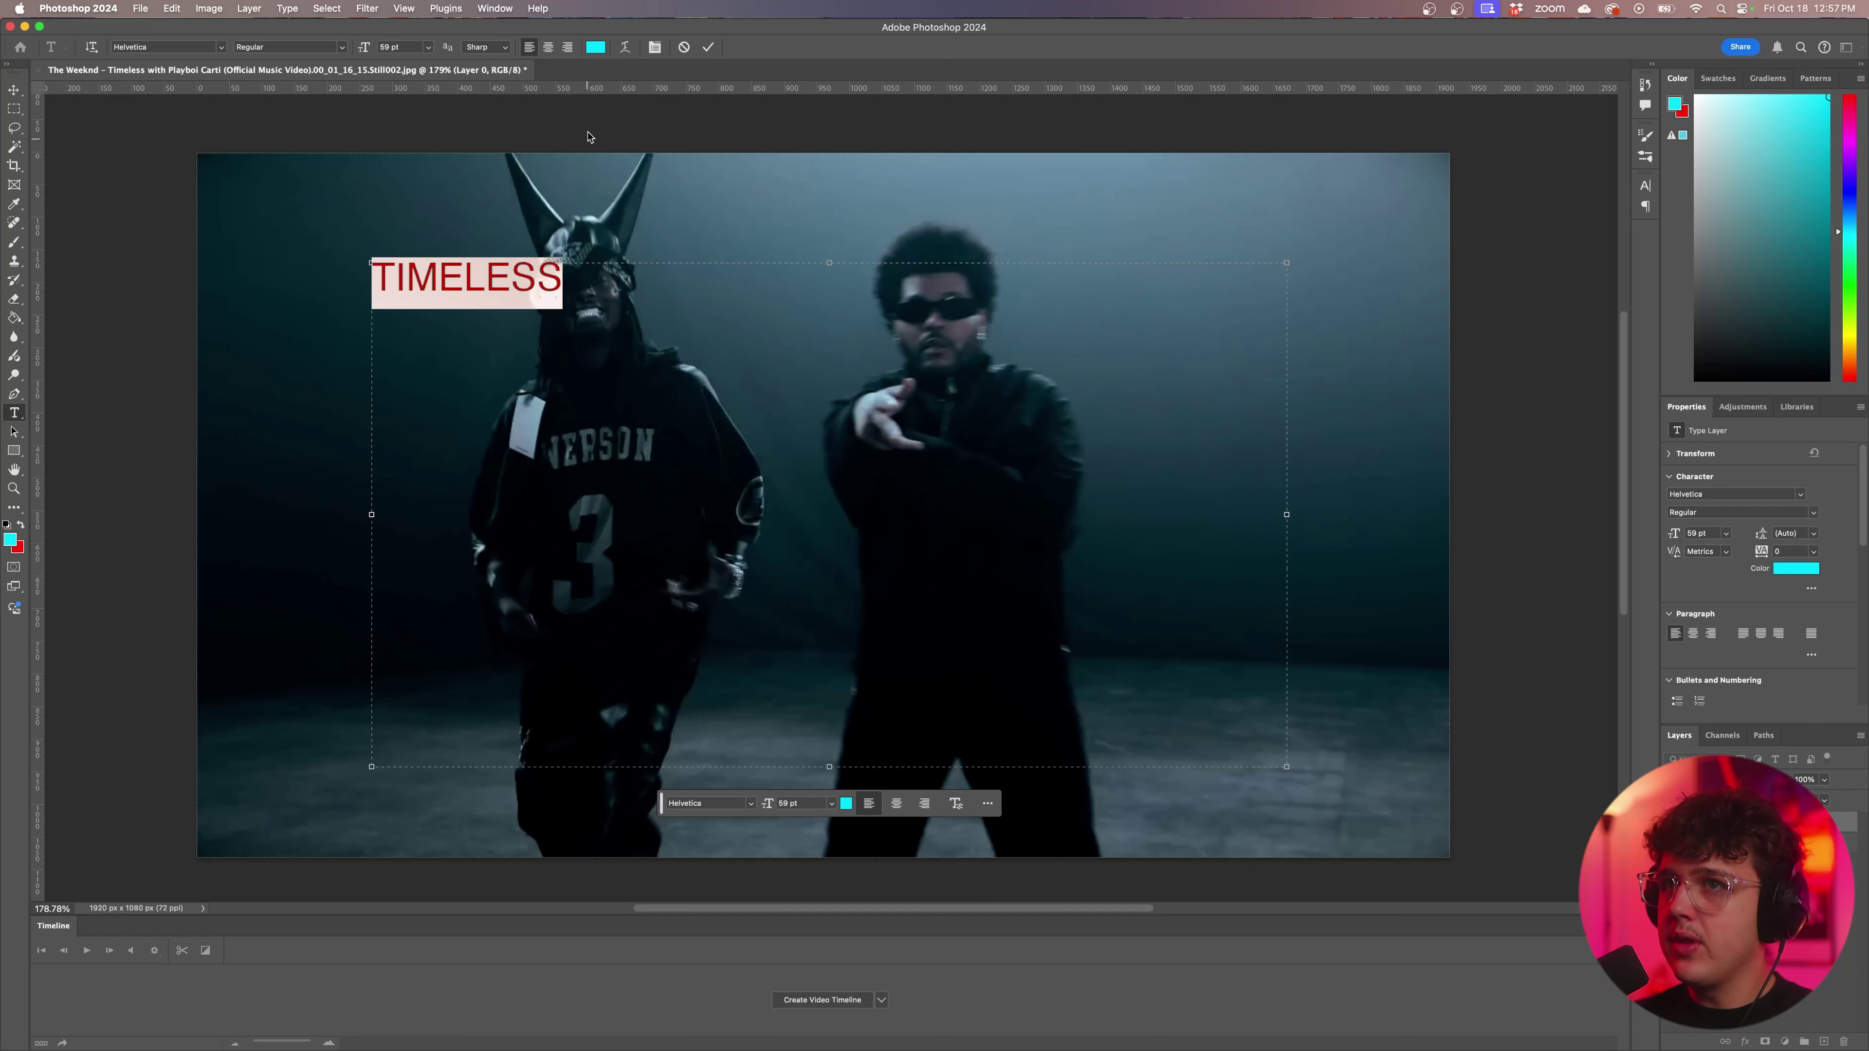
click(548, 47)
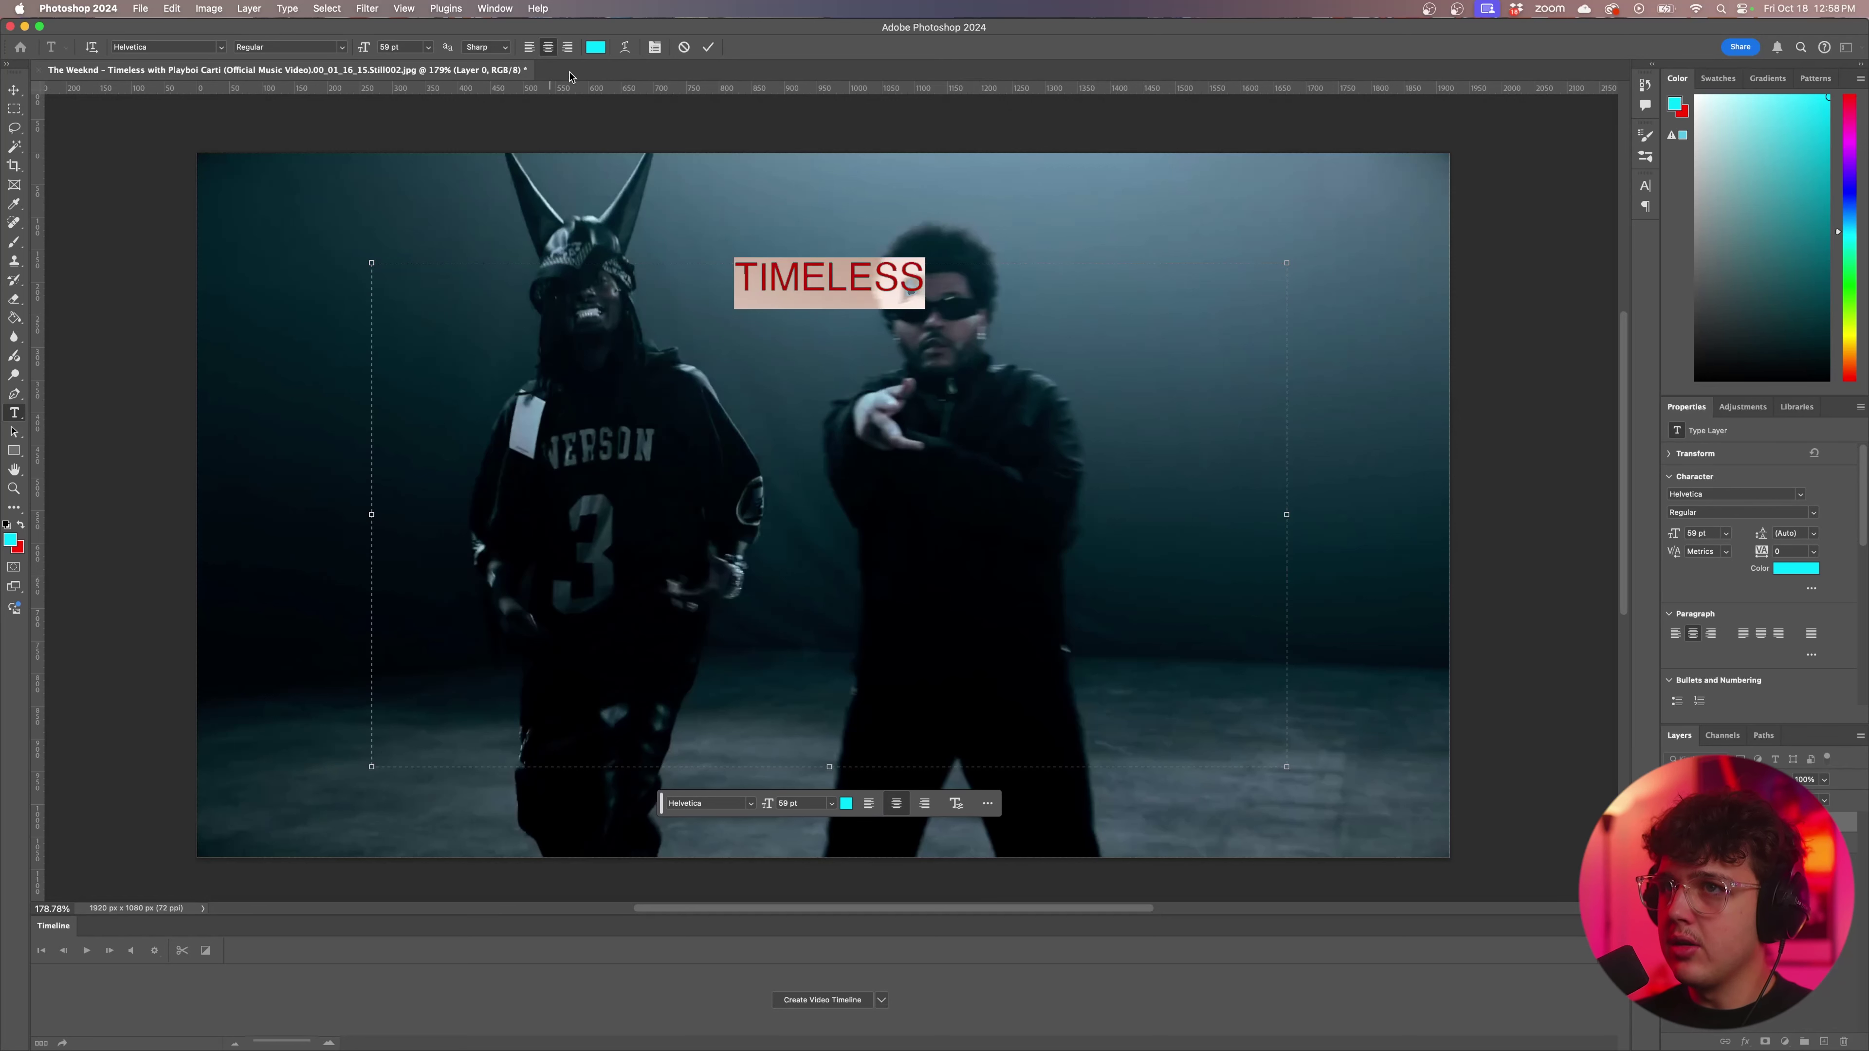
Enlarge TIMELESS to 211 pt in the Alfarn font and move the title lower on the image.
drag(365, 47, 477, 48)
click(221, 47)
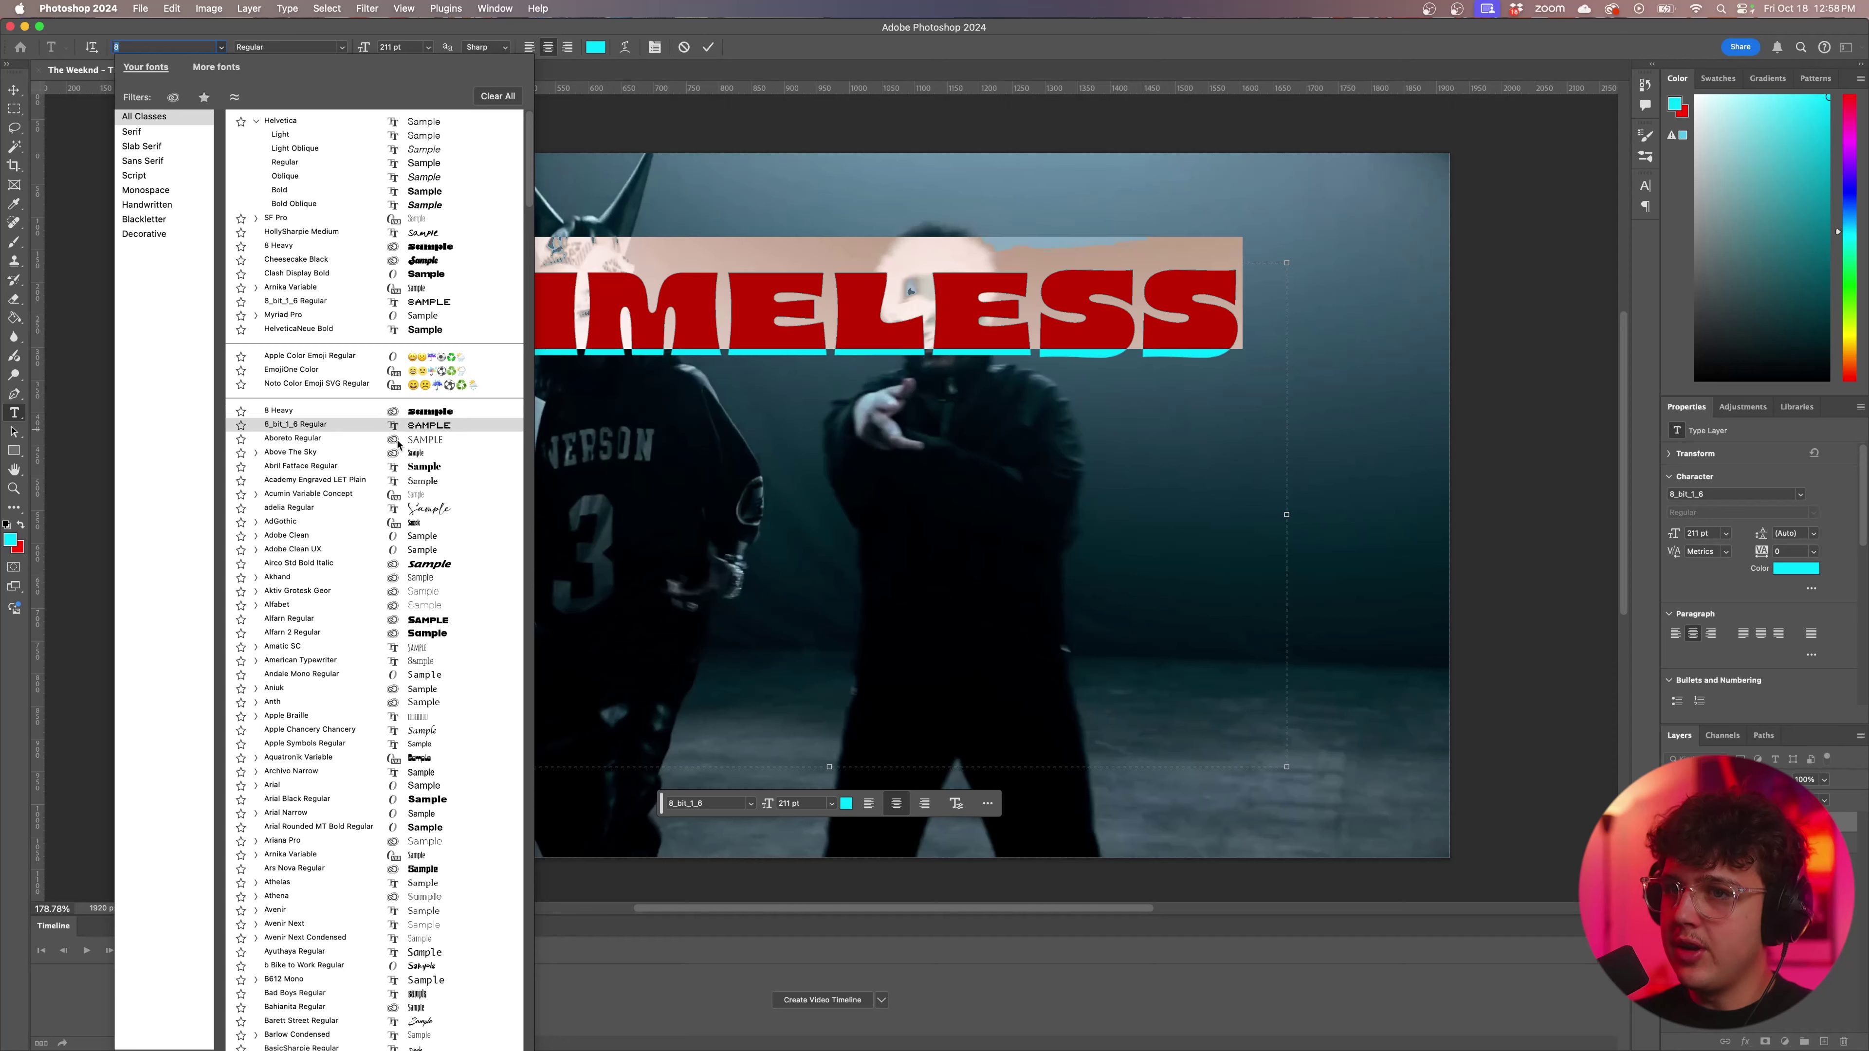
click(425, 619)
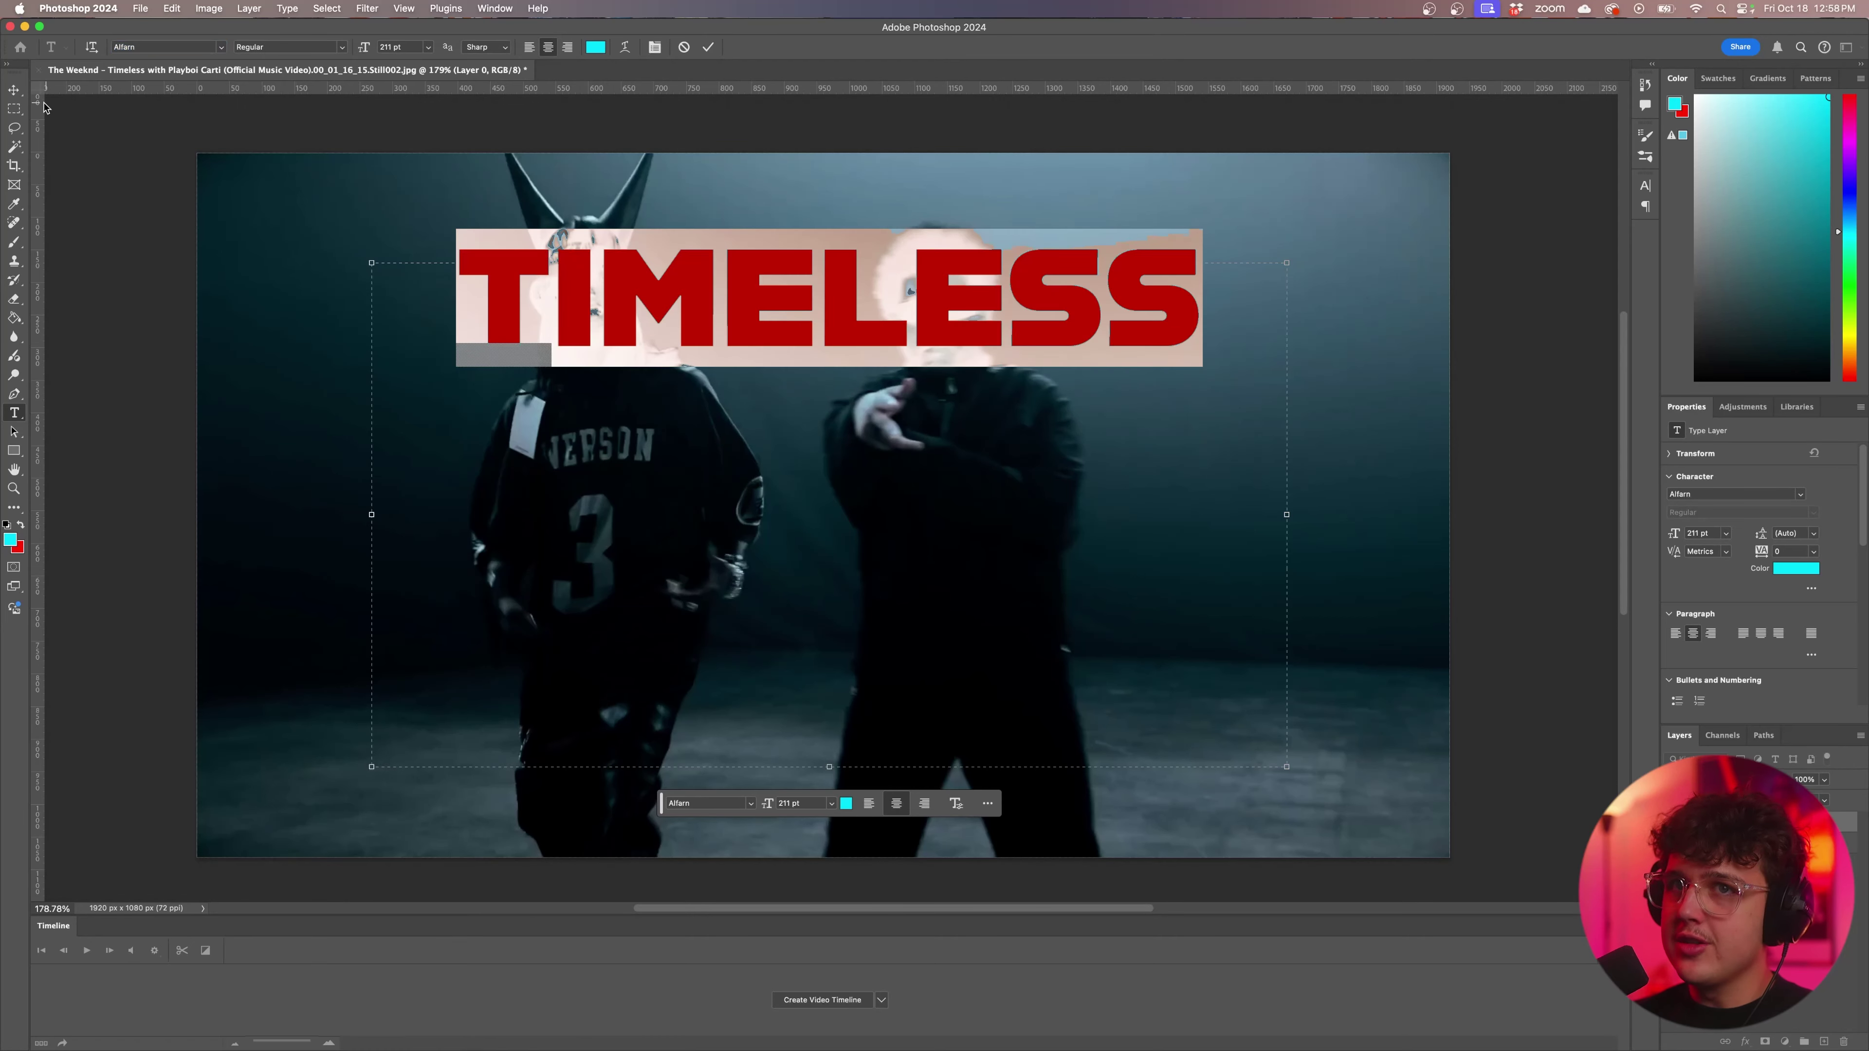
click(14, 89)
drag(643, 436, 657, 856)
Switch to the Brave browser, search for dafont in a new tab and open the DaFont site in full screen.
mouse_move(467, 1029)
click(352, 1029)
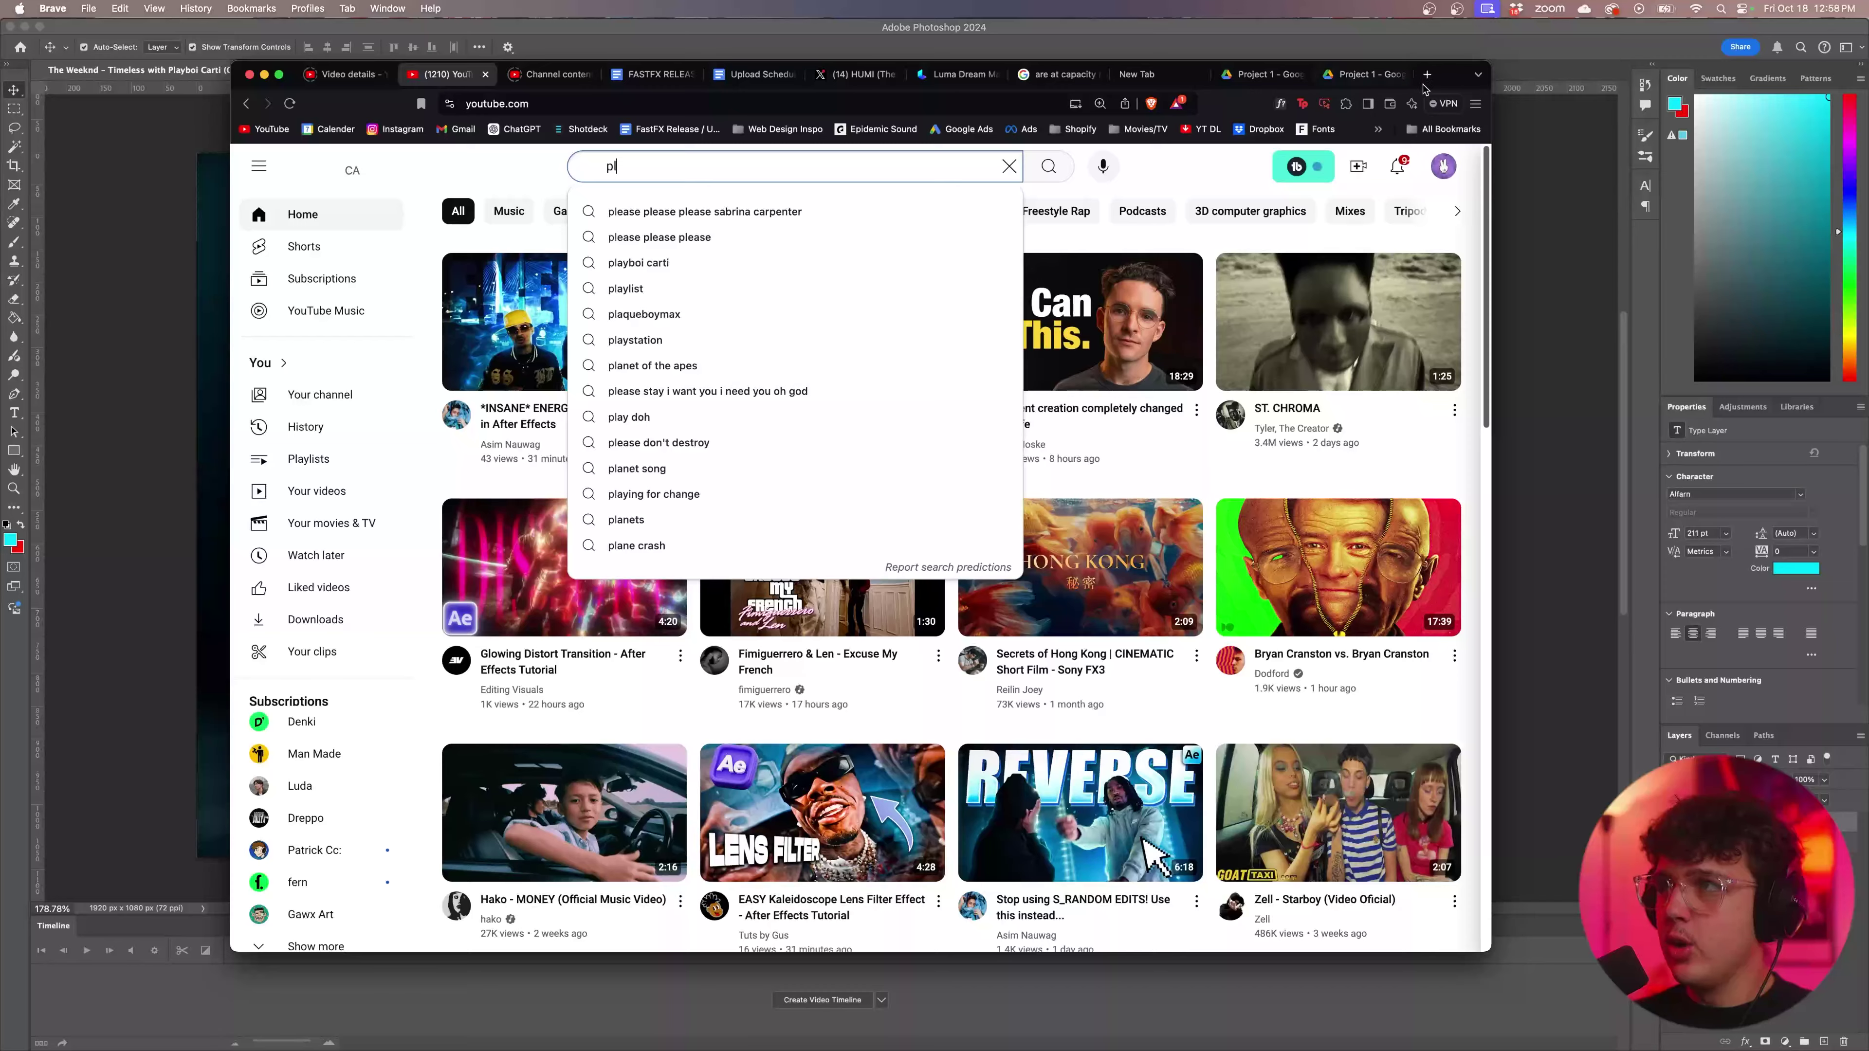
click(1426, 75)
text(dafont)
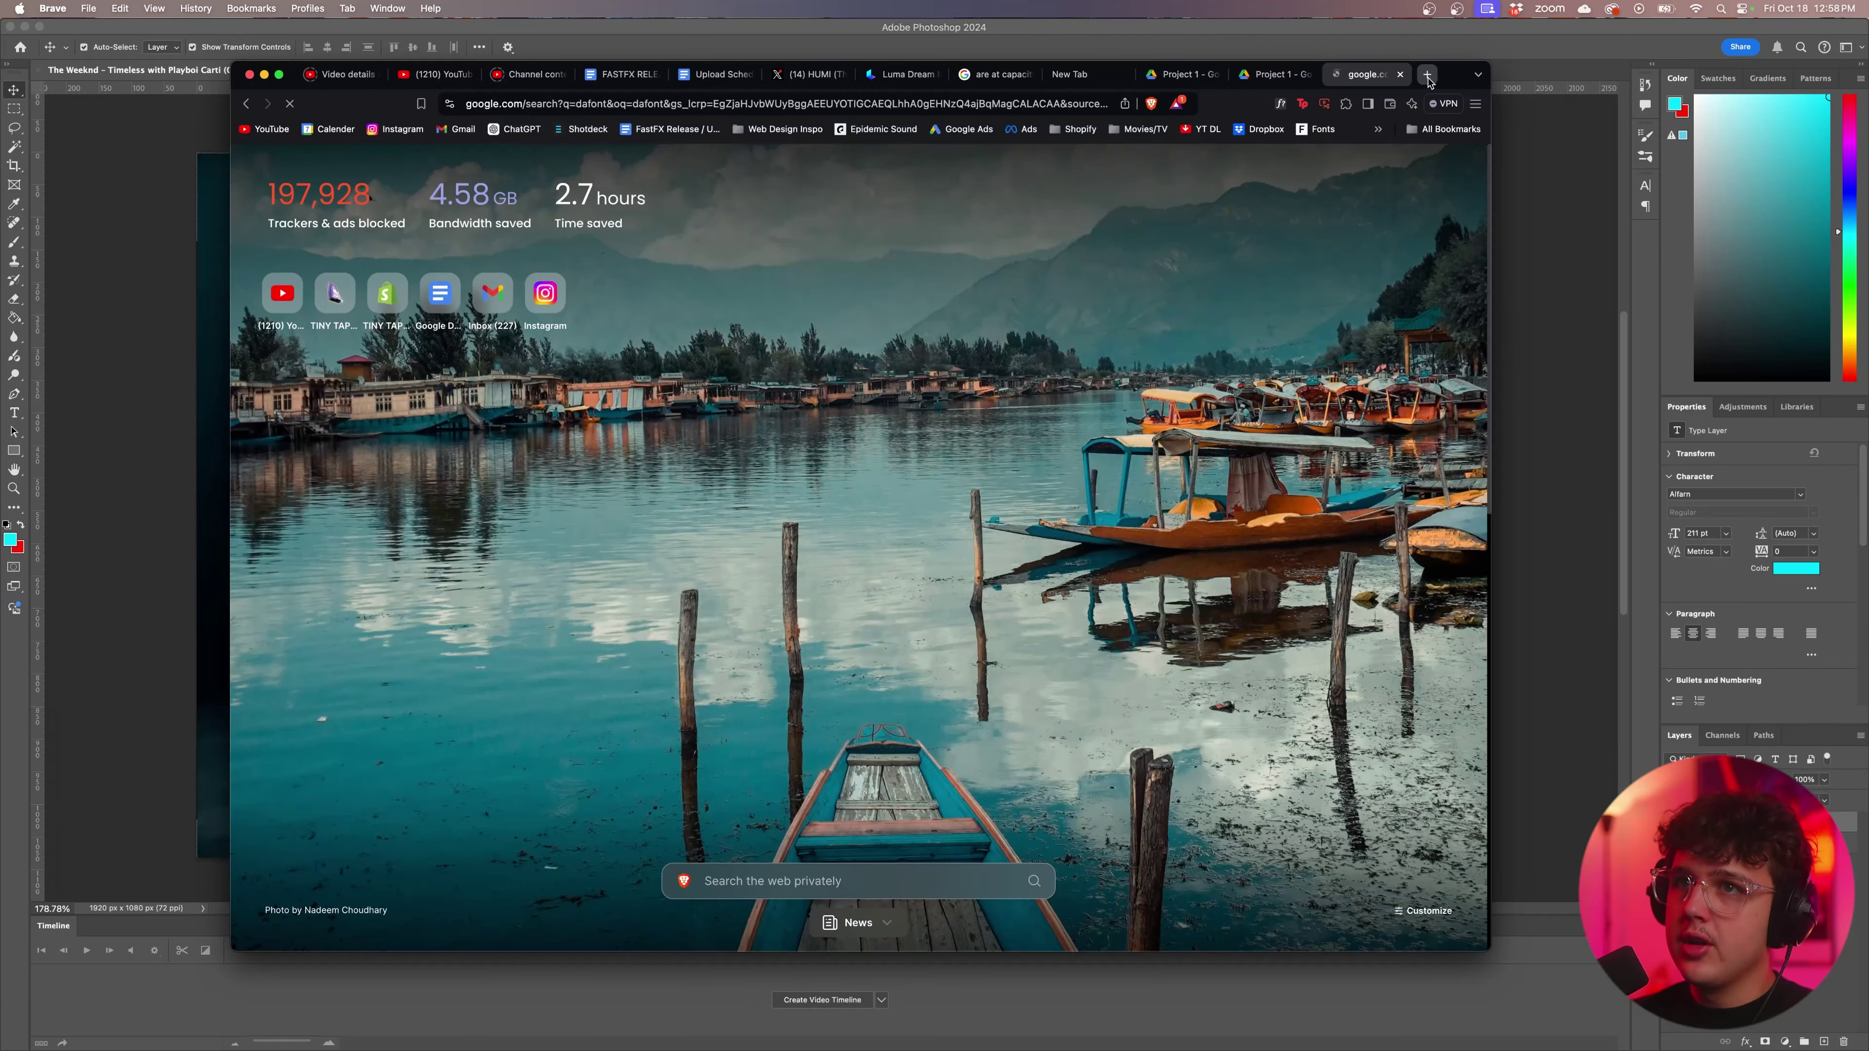
key(Return)
key(ctrl+super+f)
click(272, 245)
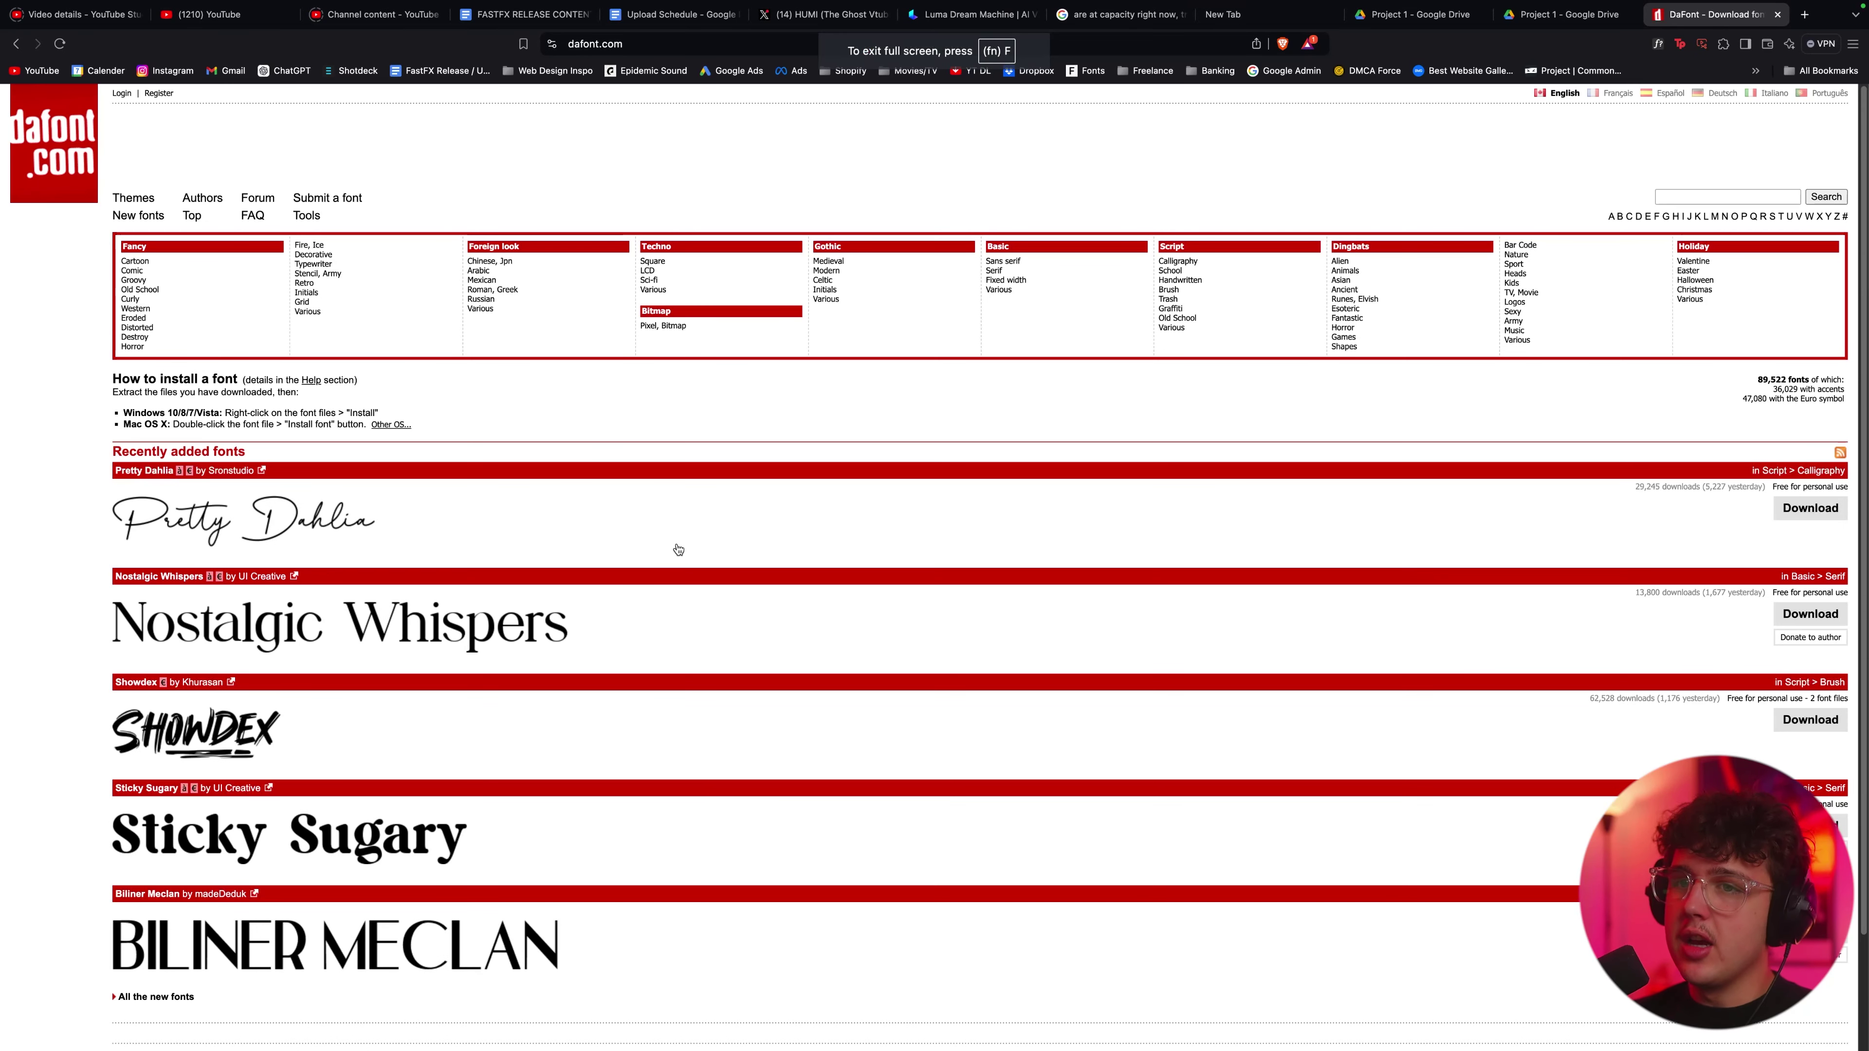
Look through DaFont's recently added fonts and the Techno > Square category for title styles.
scroll(674, 550, down, 4)
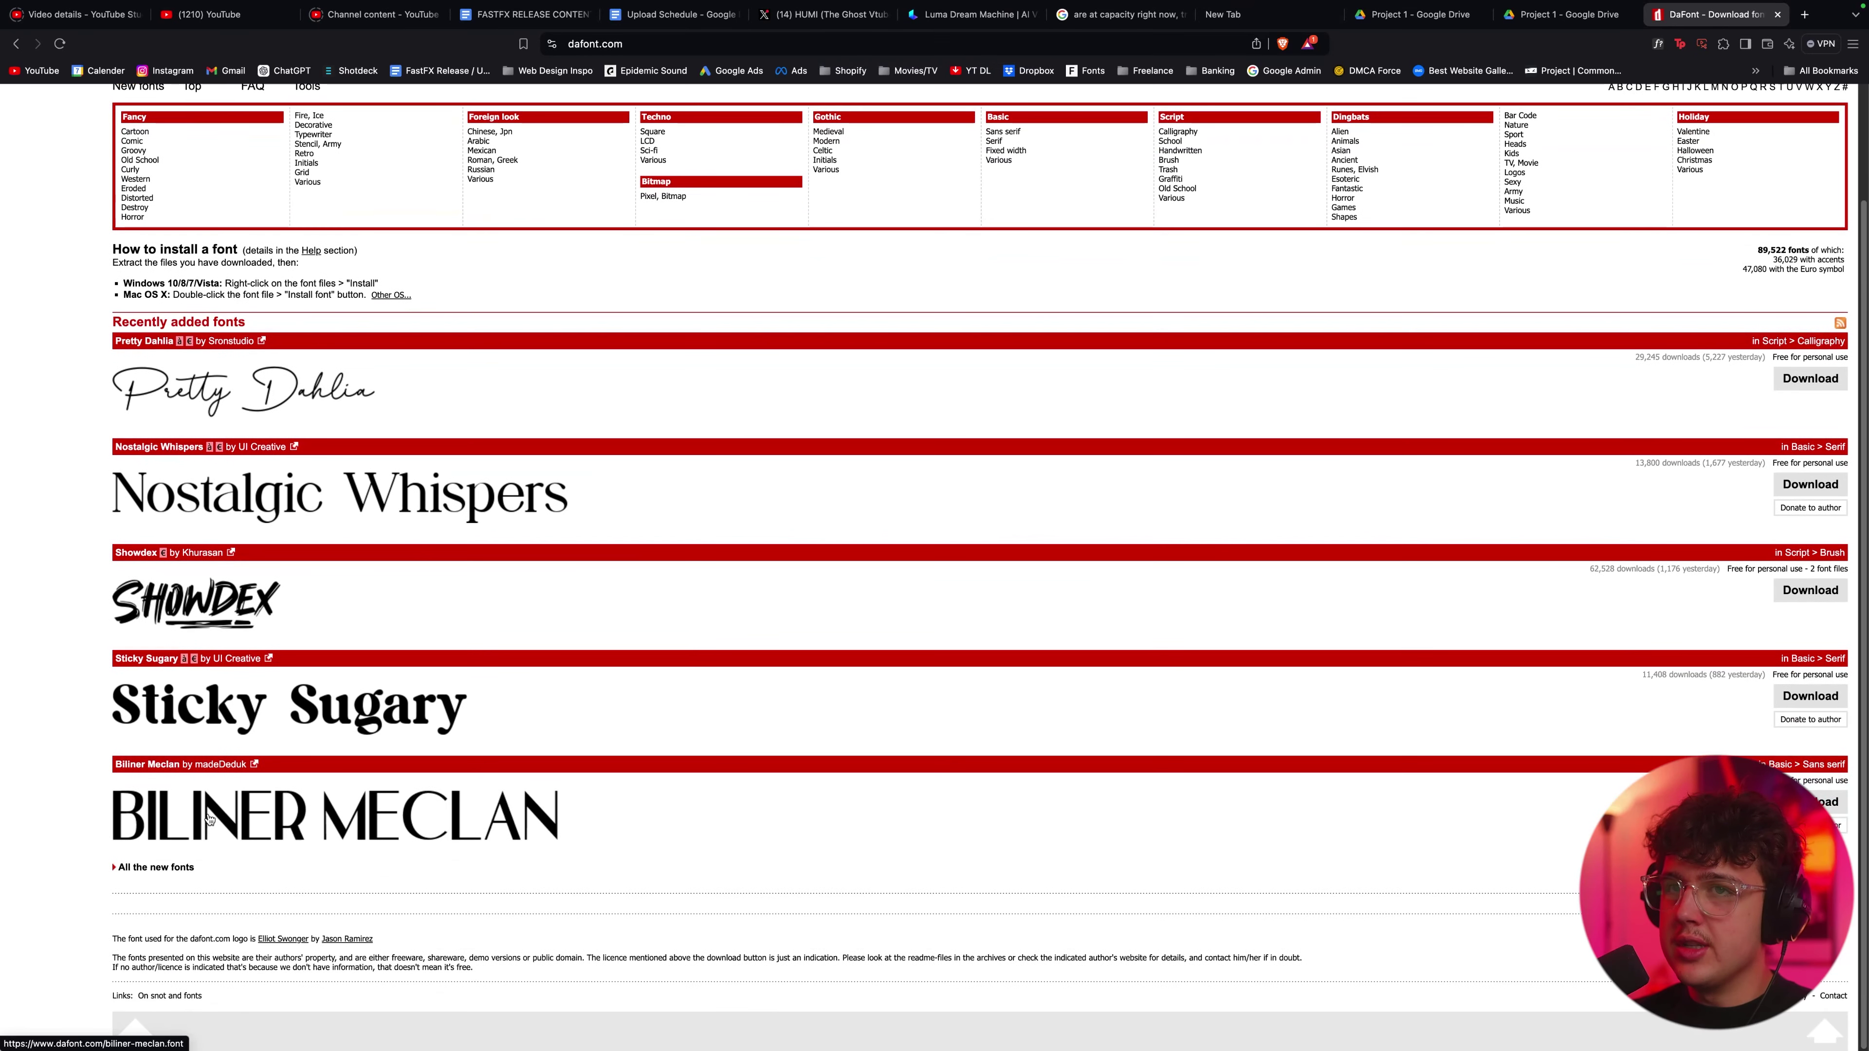
scroll(503, 616, up, 4)
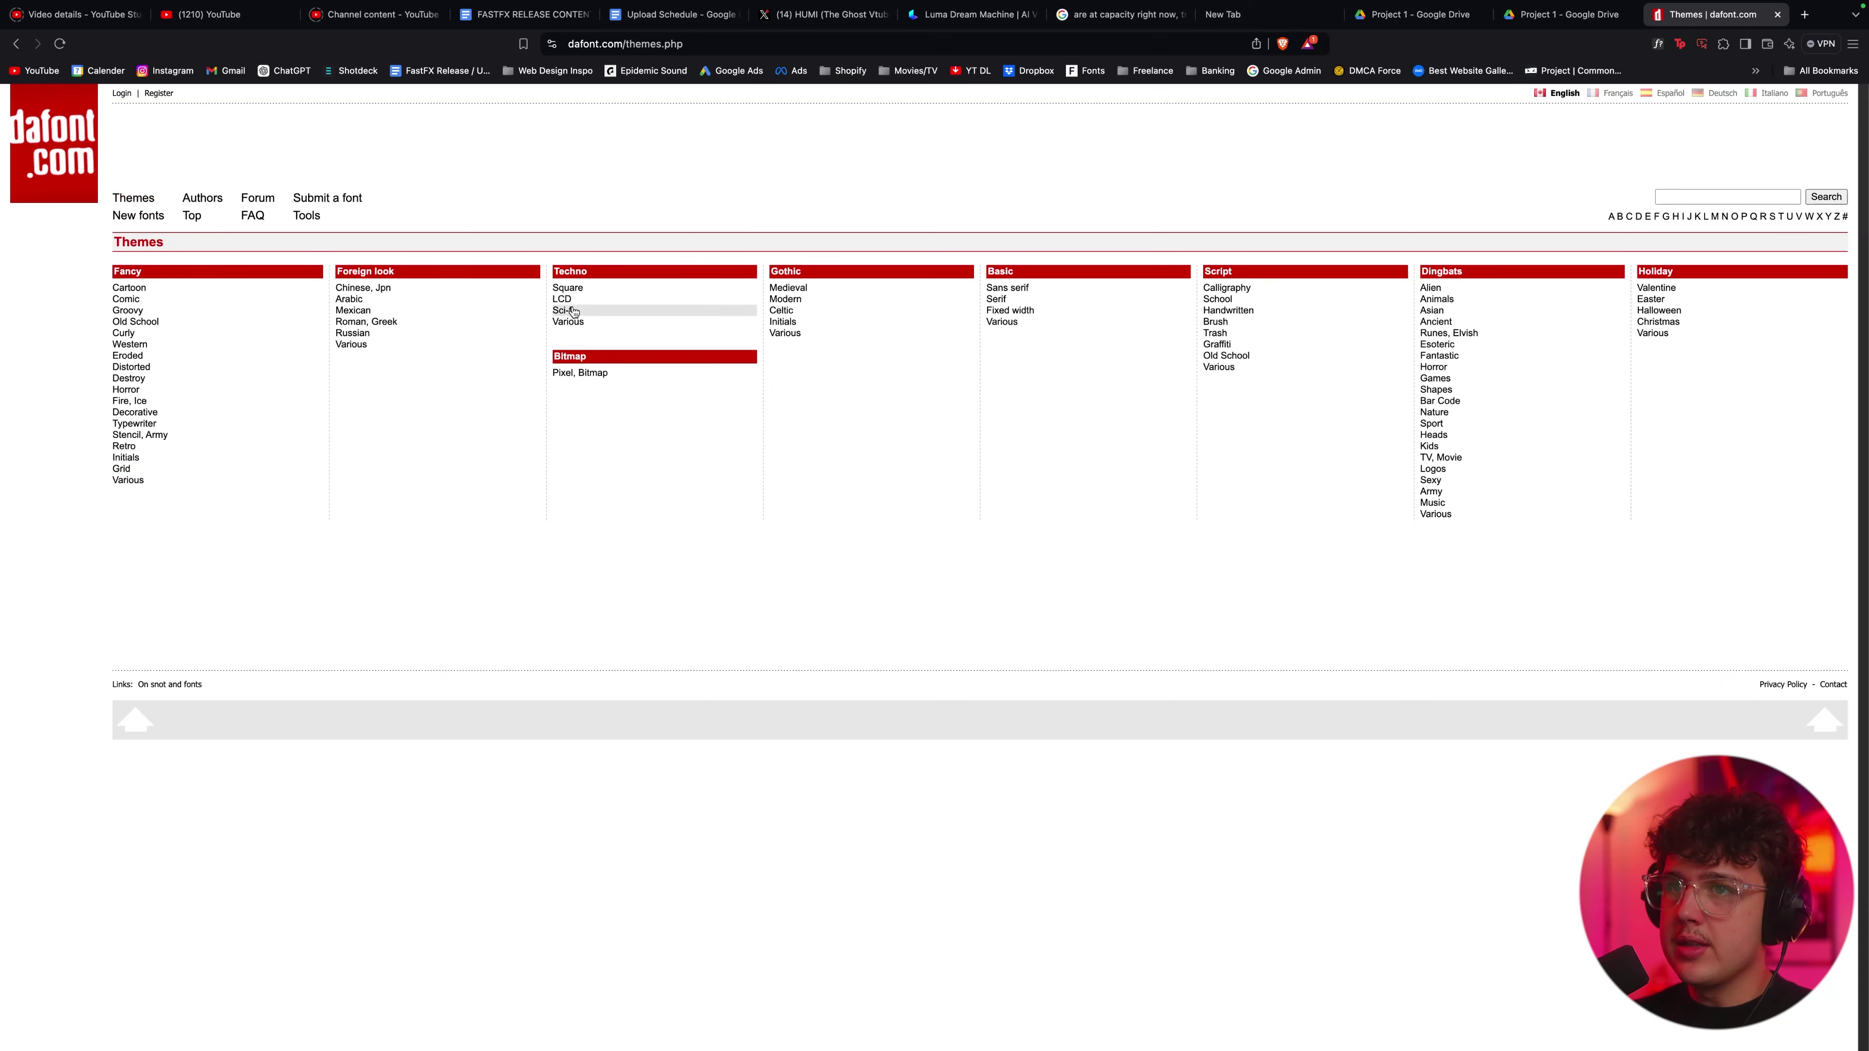
click(566, 288)
scroll(471, 698, down, 10)
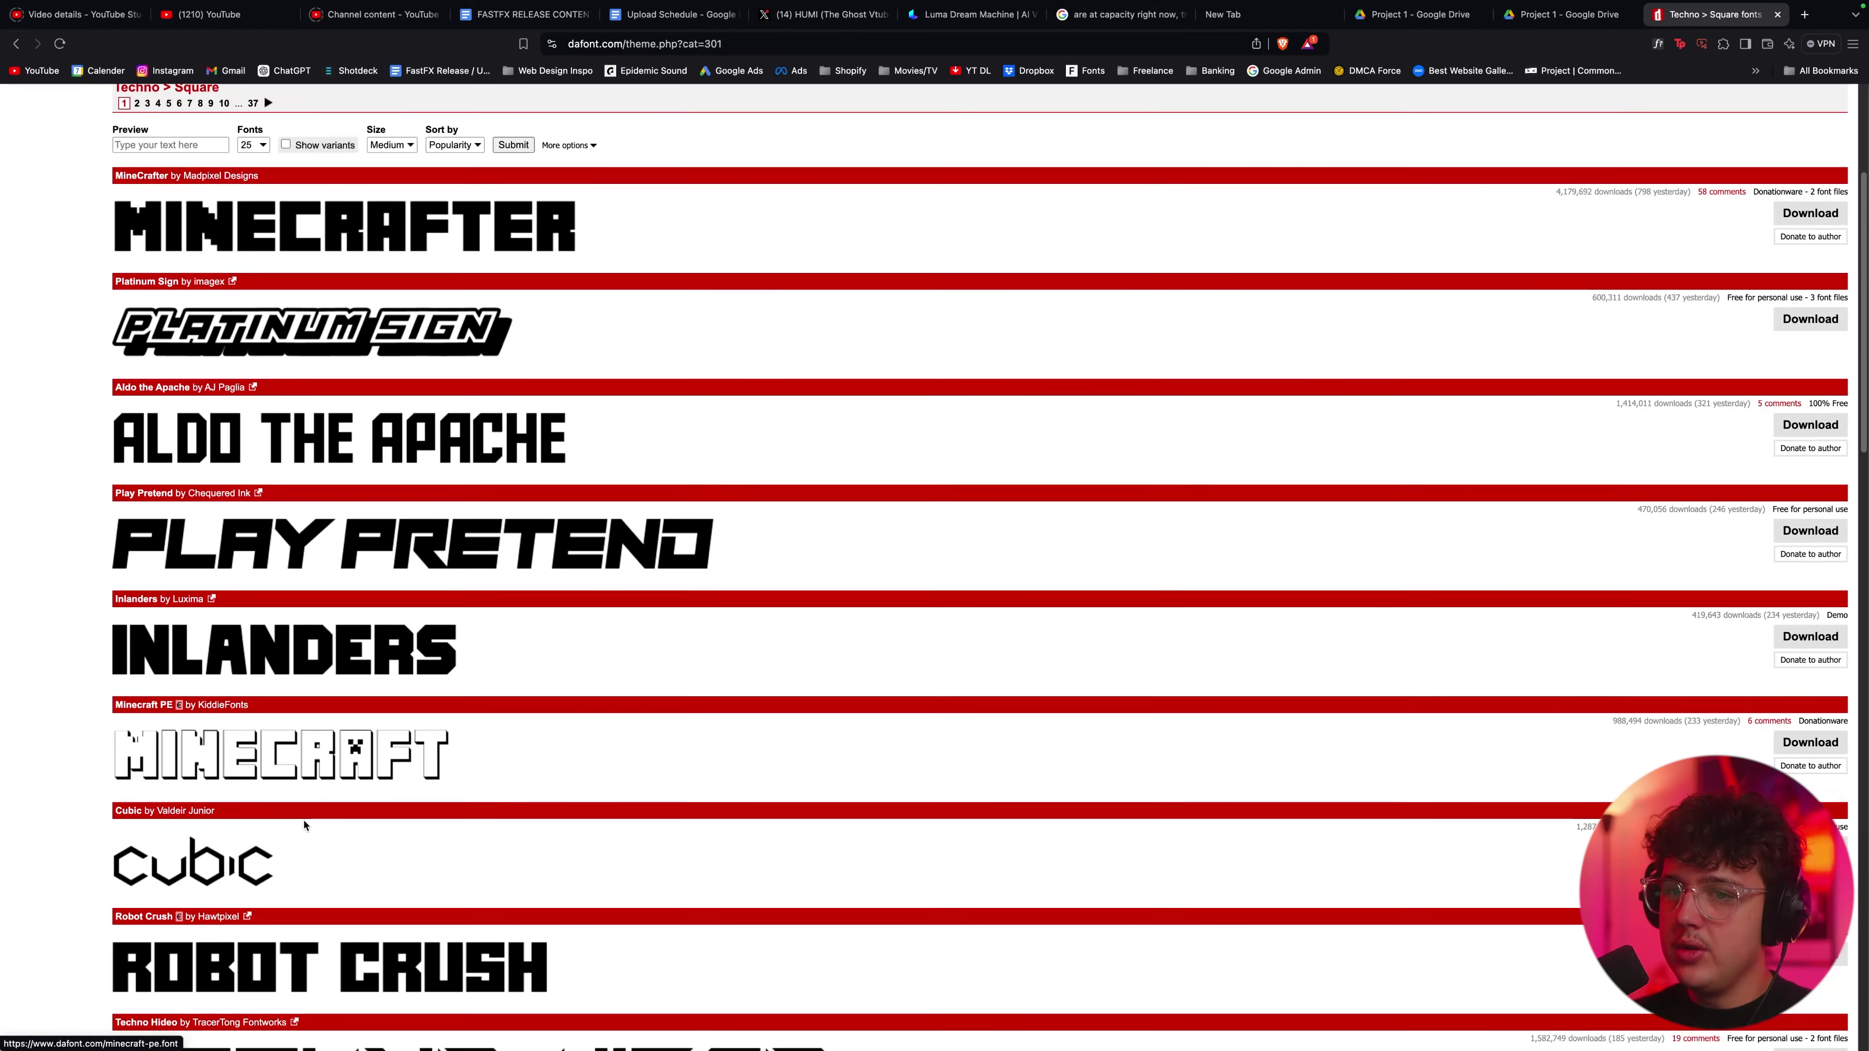
scroll(343, 743, up, 10)
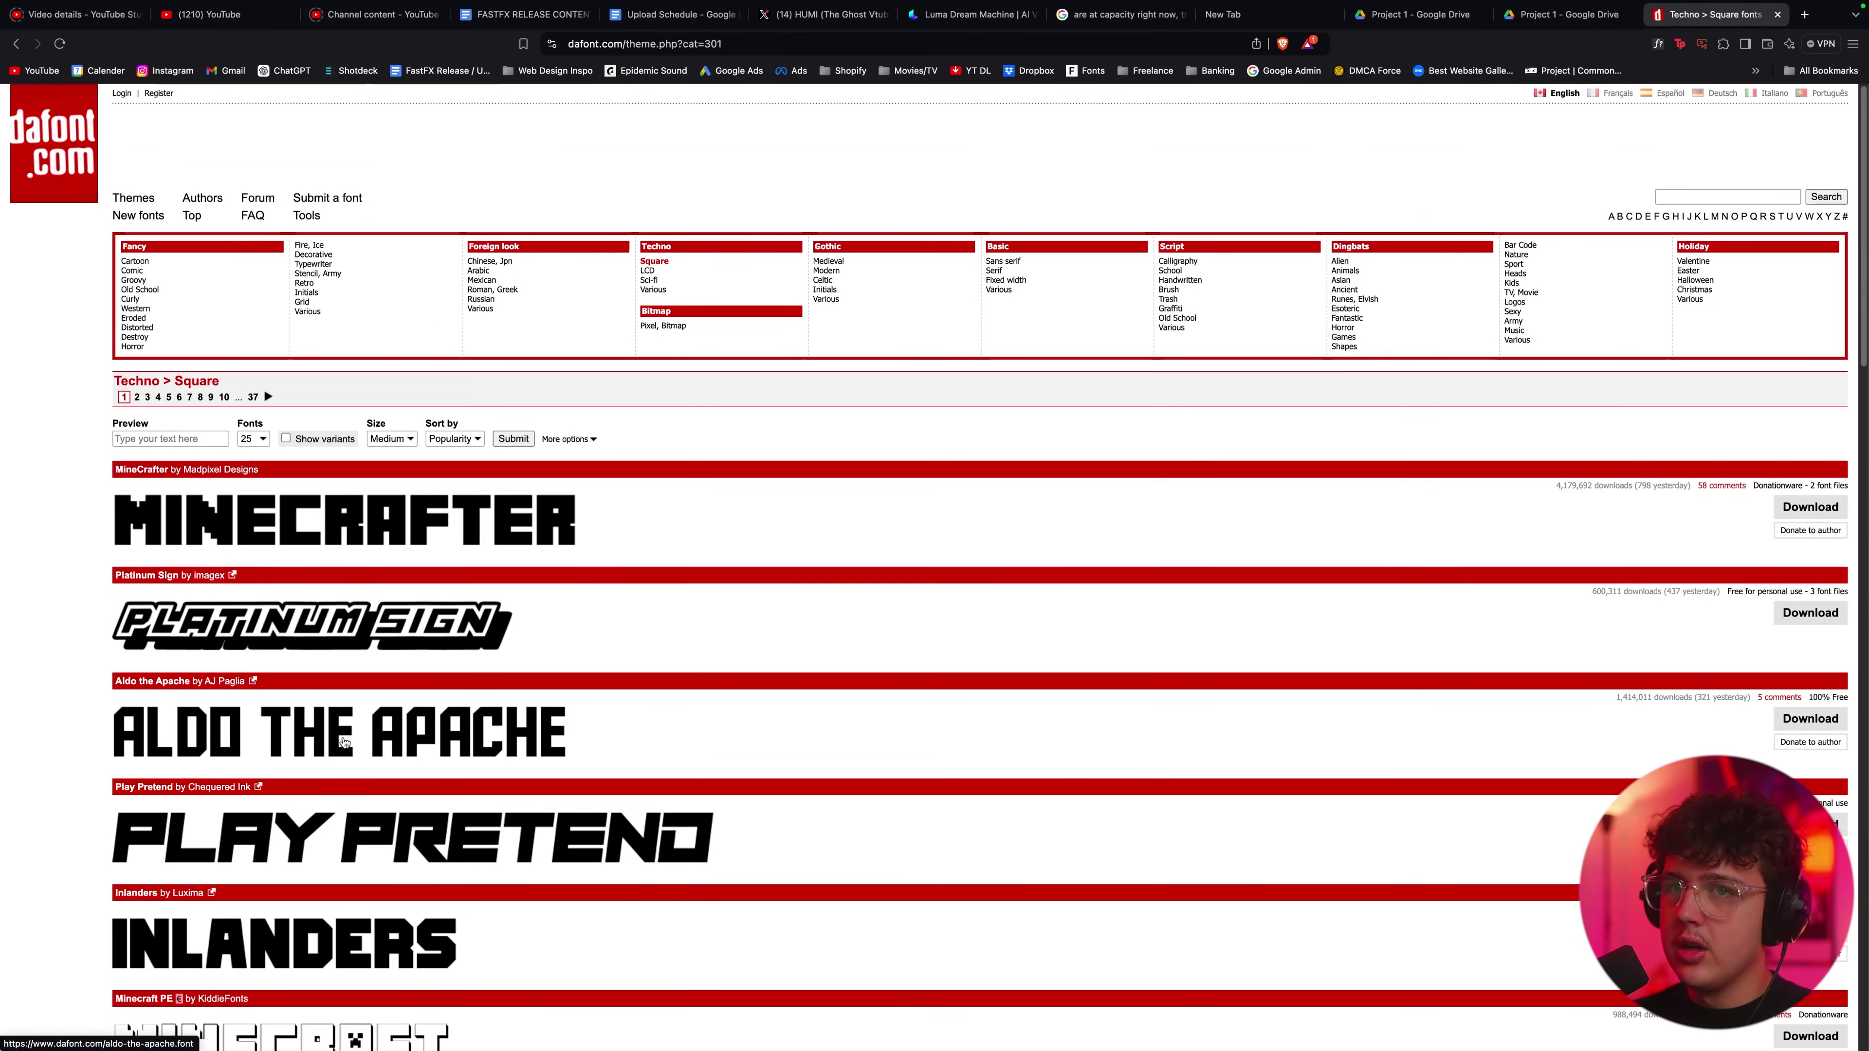
Browse the Fancy > Destroy and Horror categories and download the Who asks Satan font into the title-card tutorial folder.
click(155, 338)
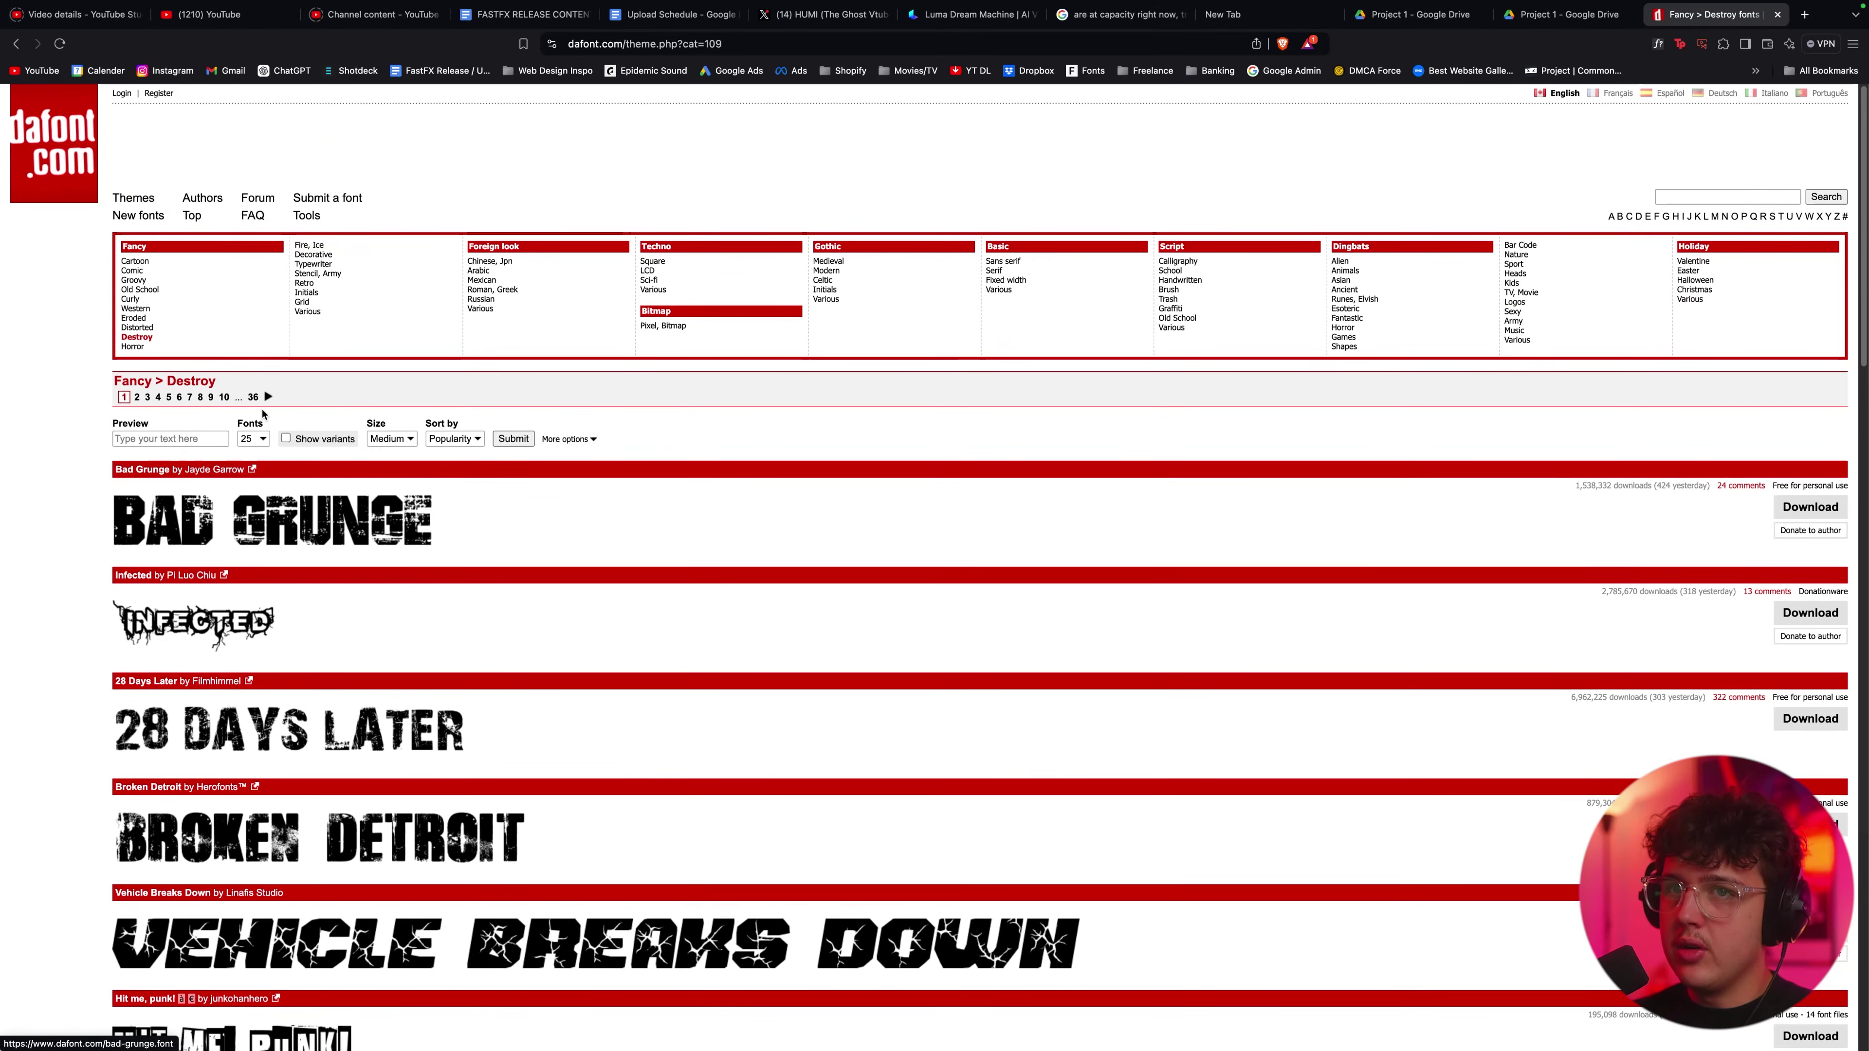
click(133, 348)
scroll(236, 830, down, 6)
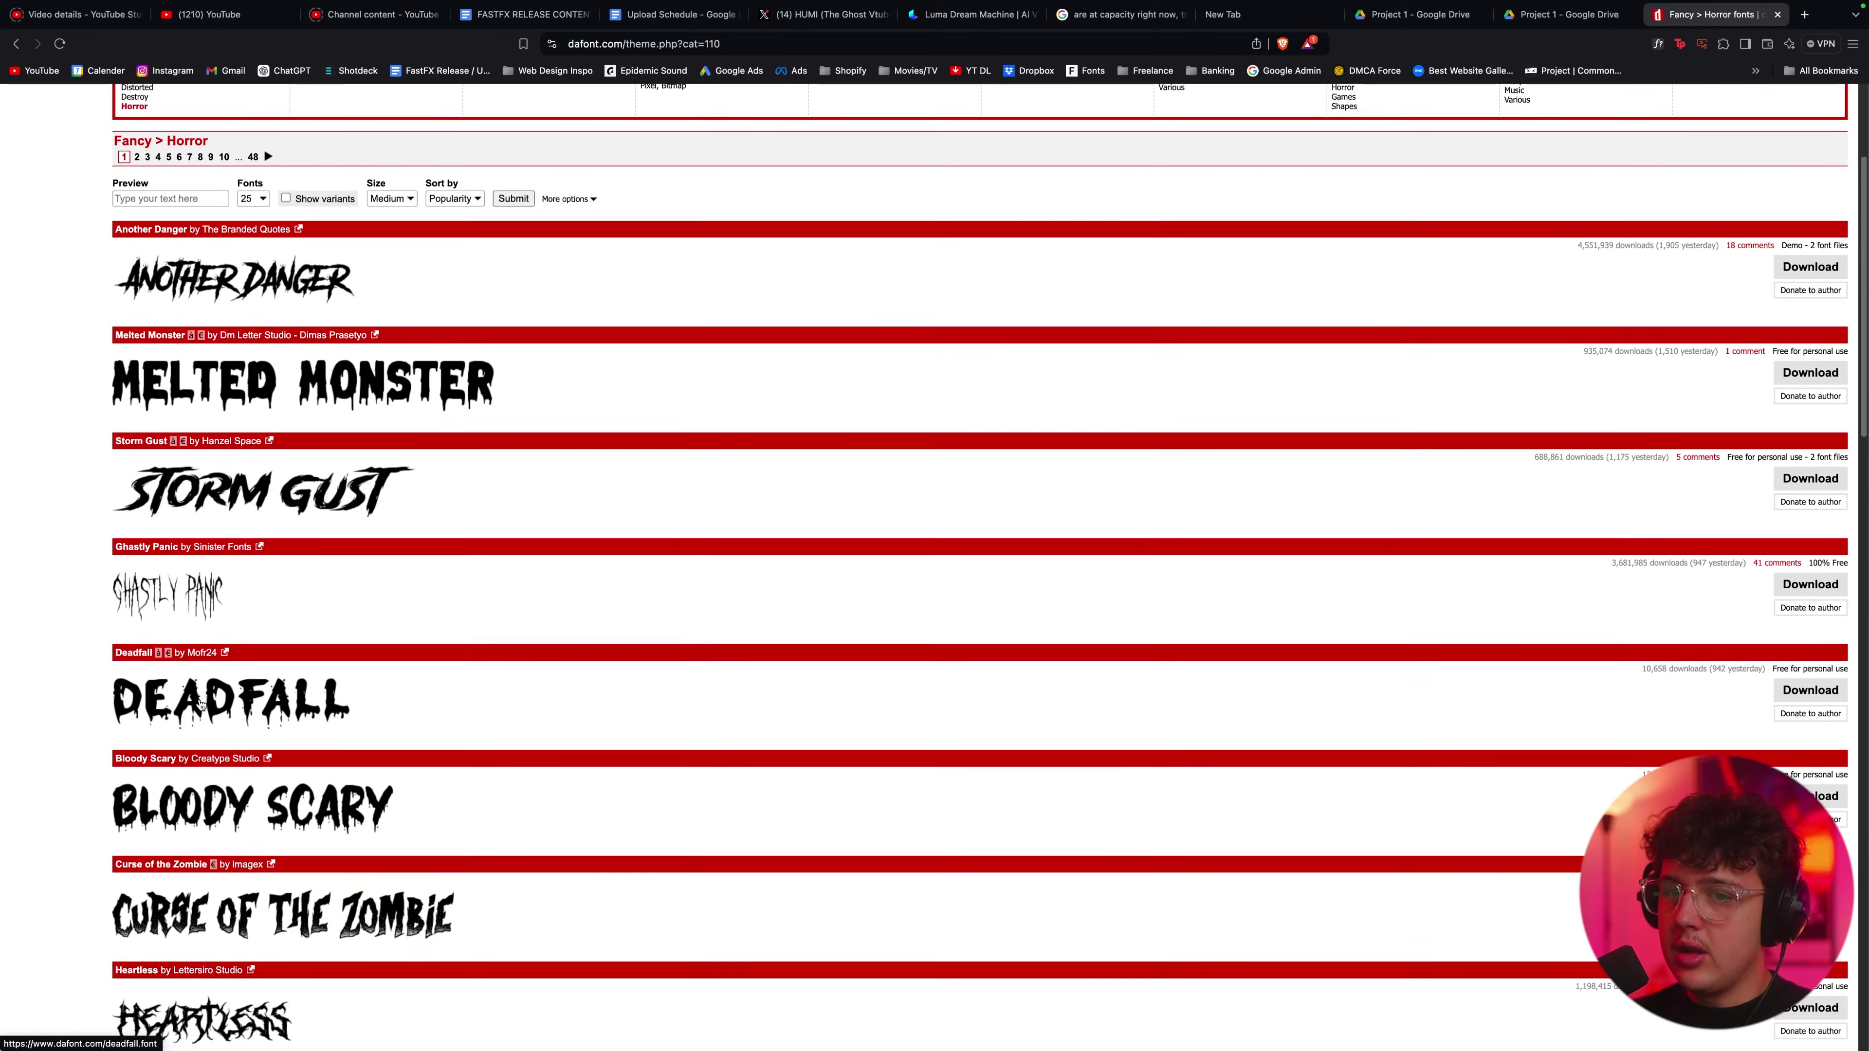
scroll(255, 802, down, 1)
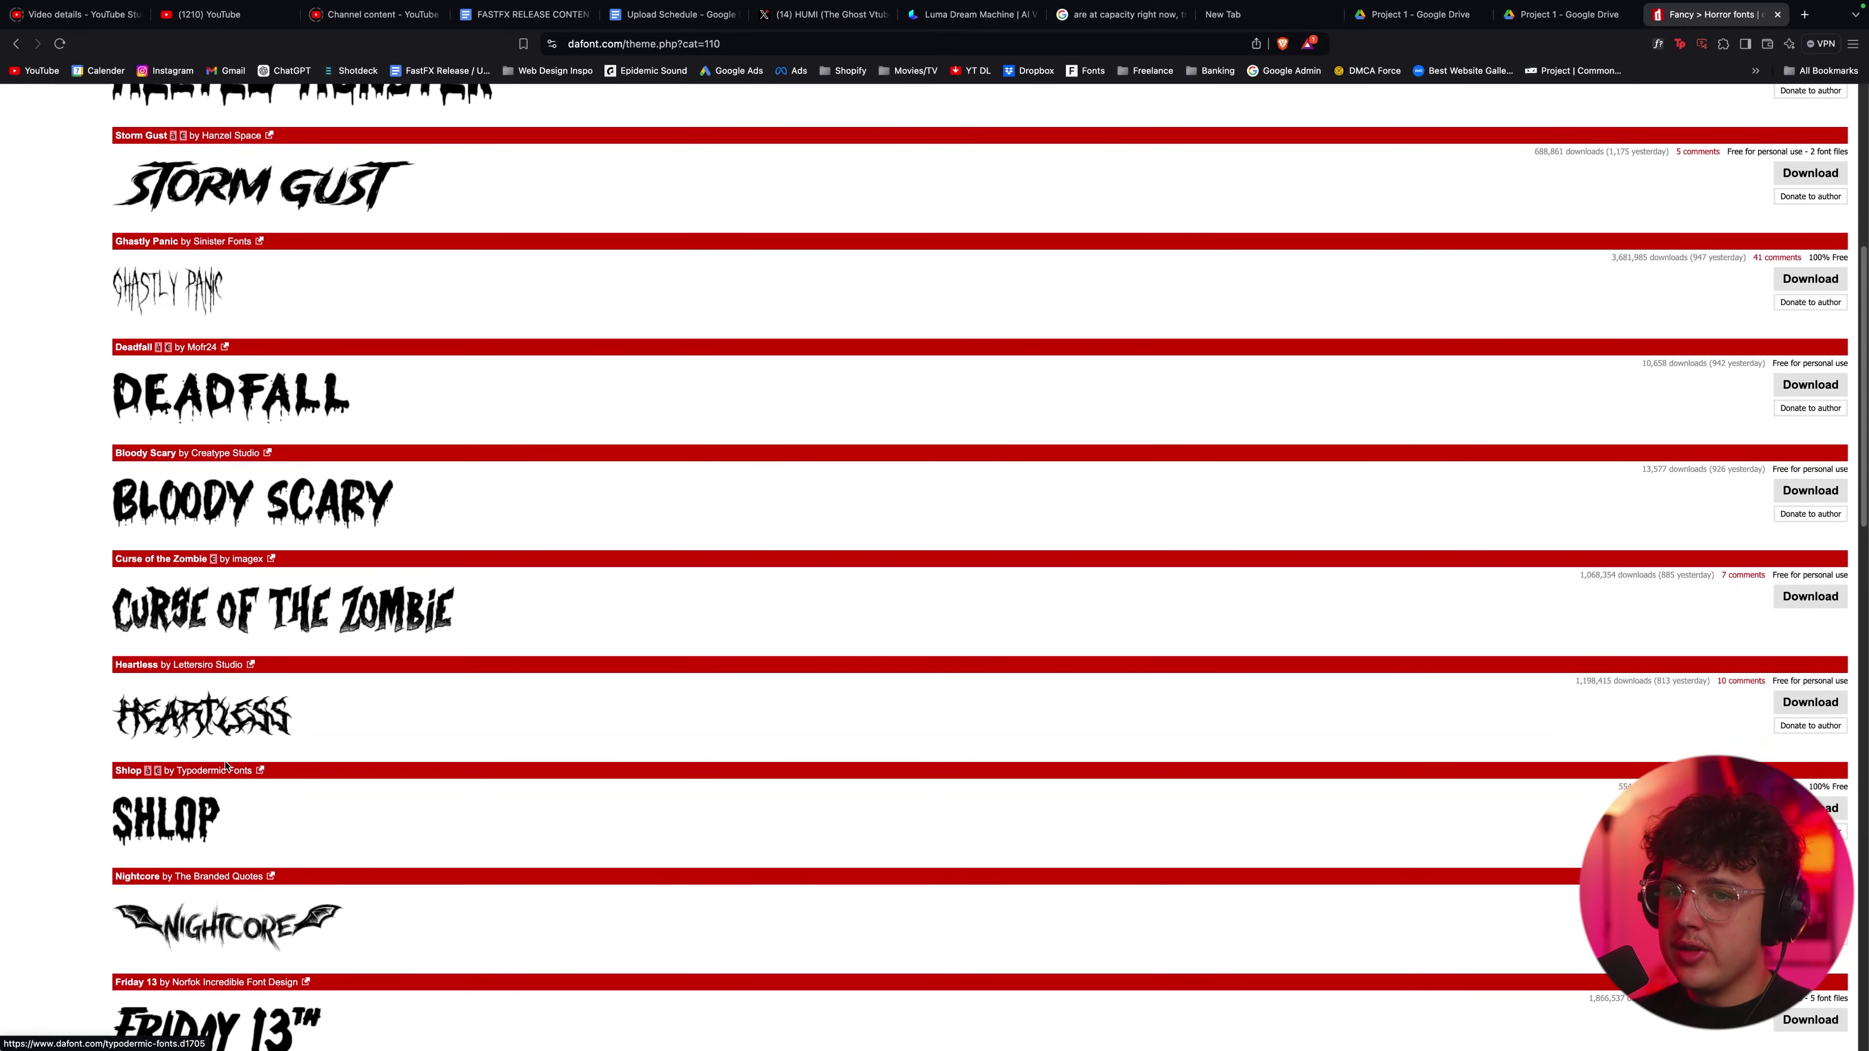
scroll(254, 766, down, 6)
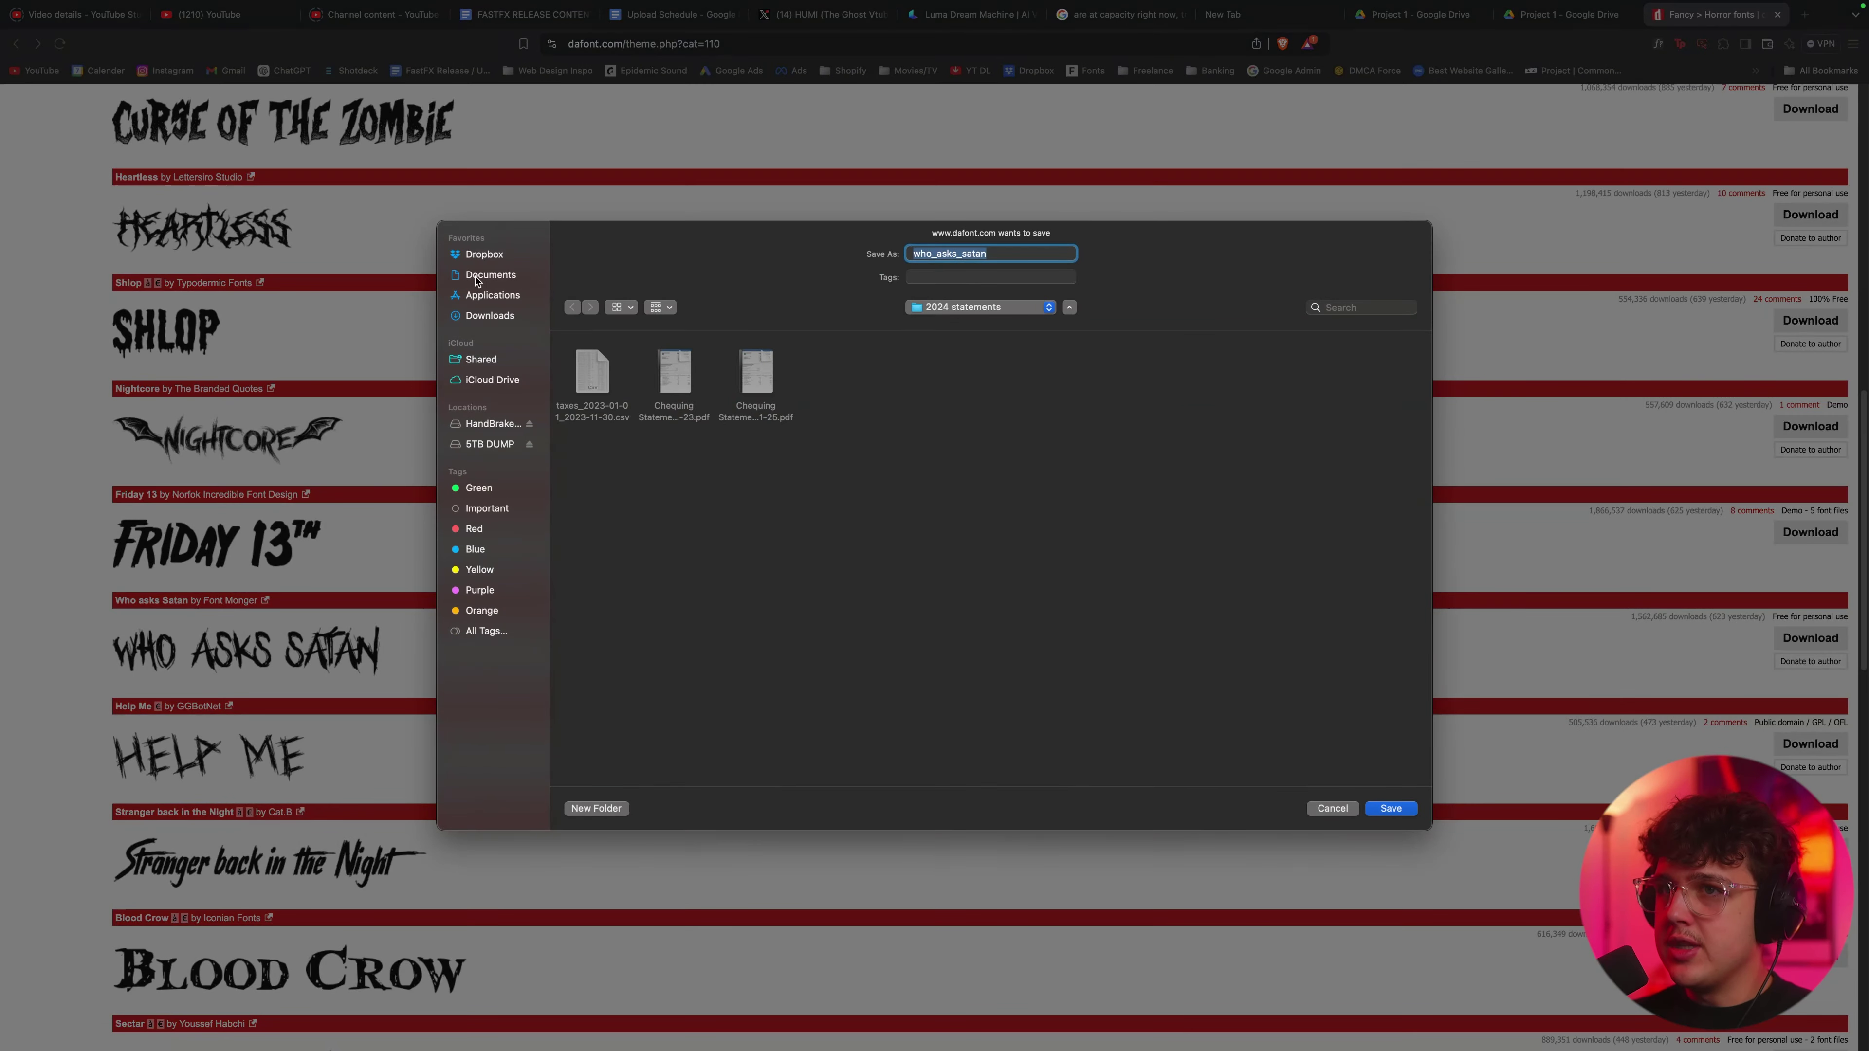
click(477, 278)
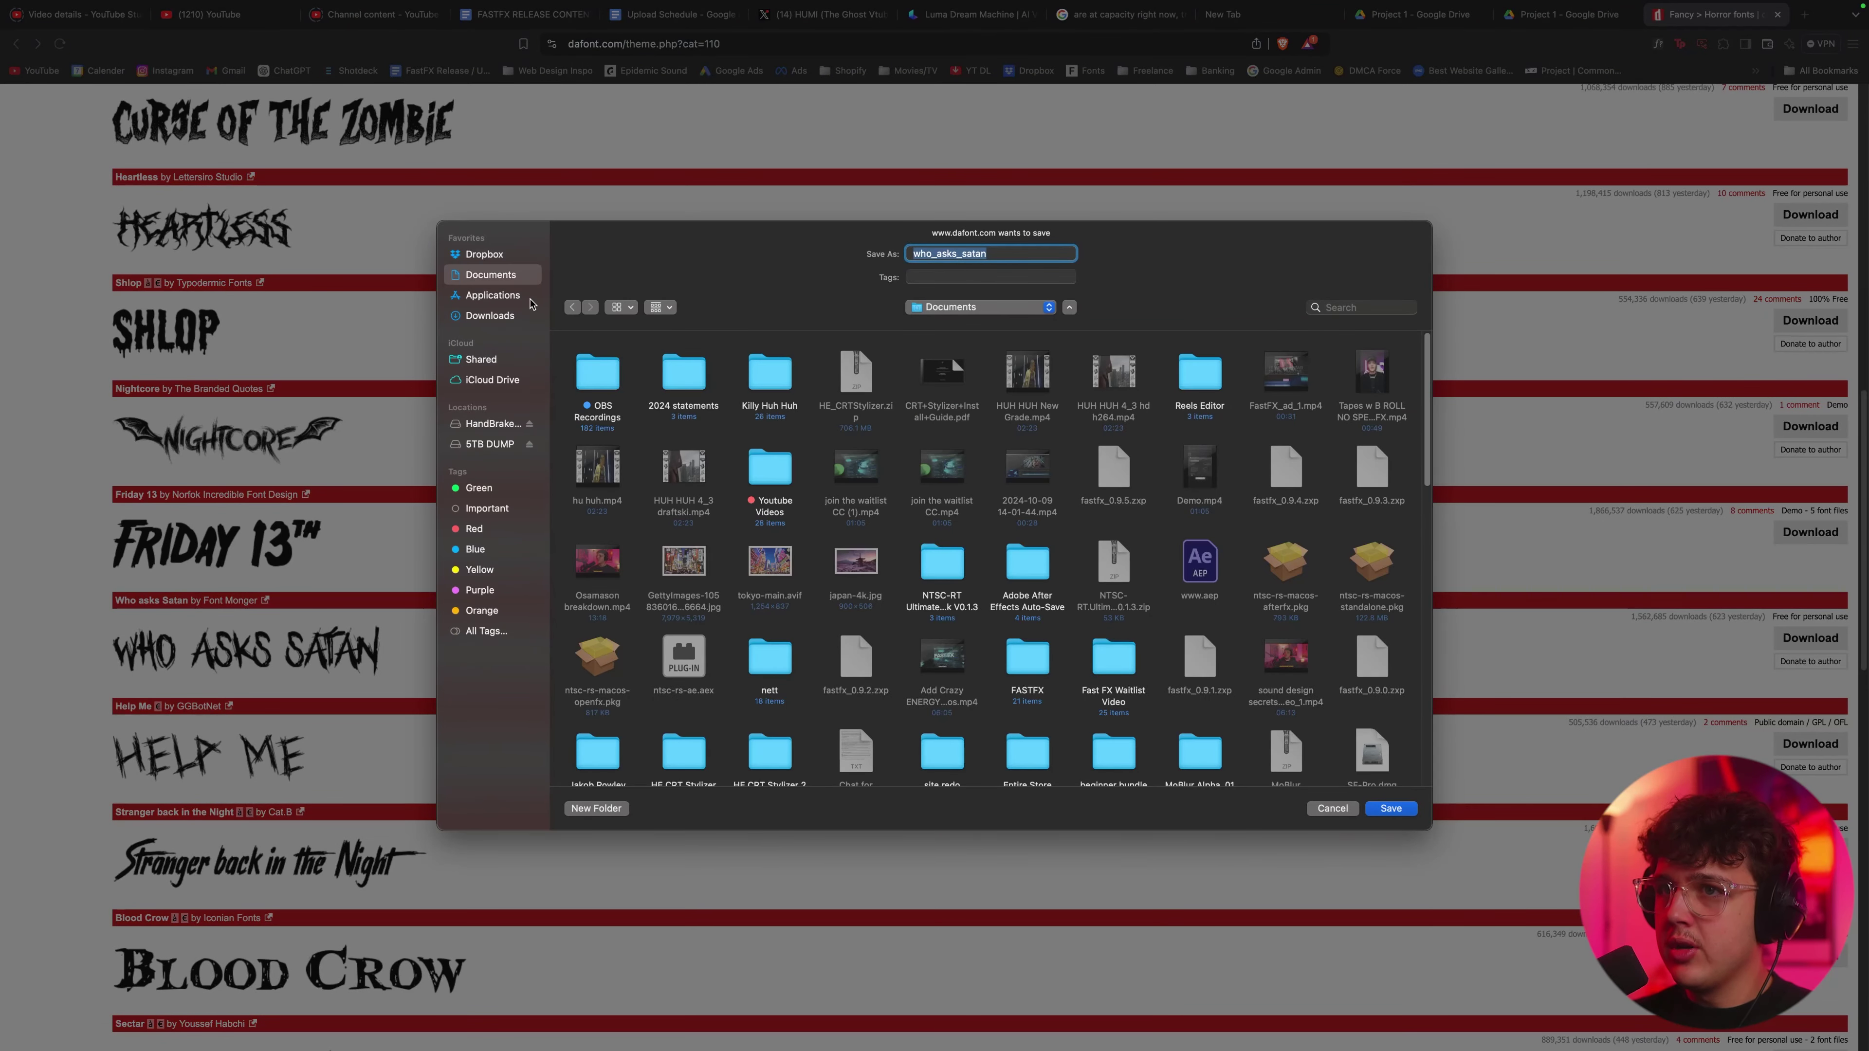
key(Return)
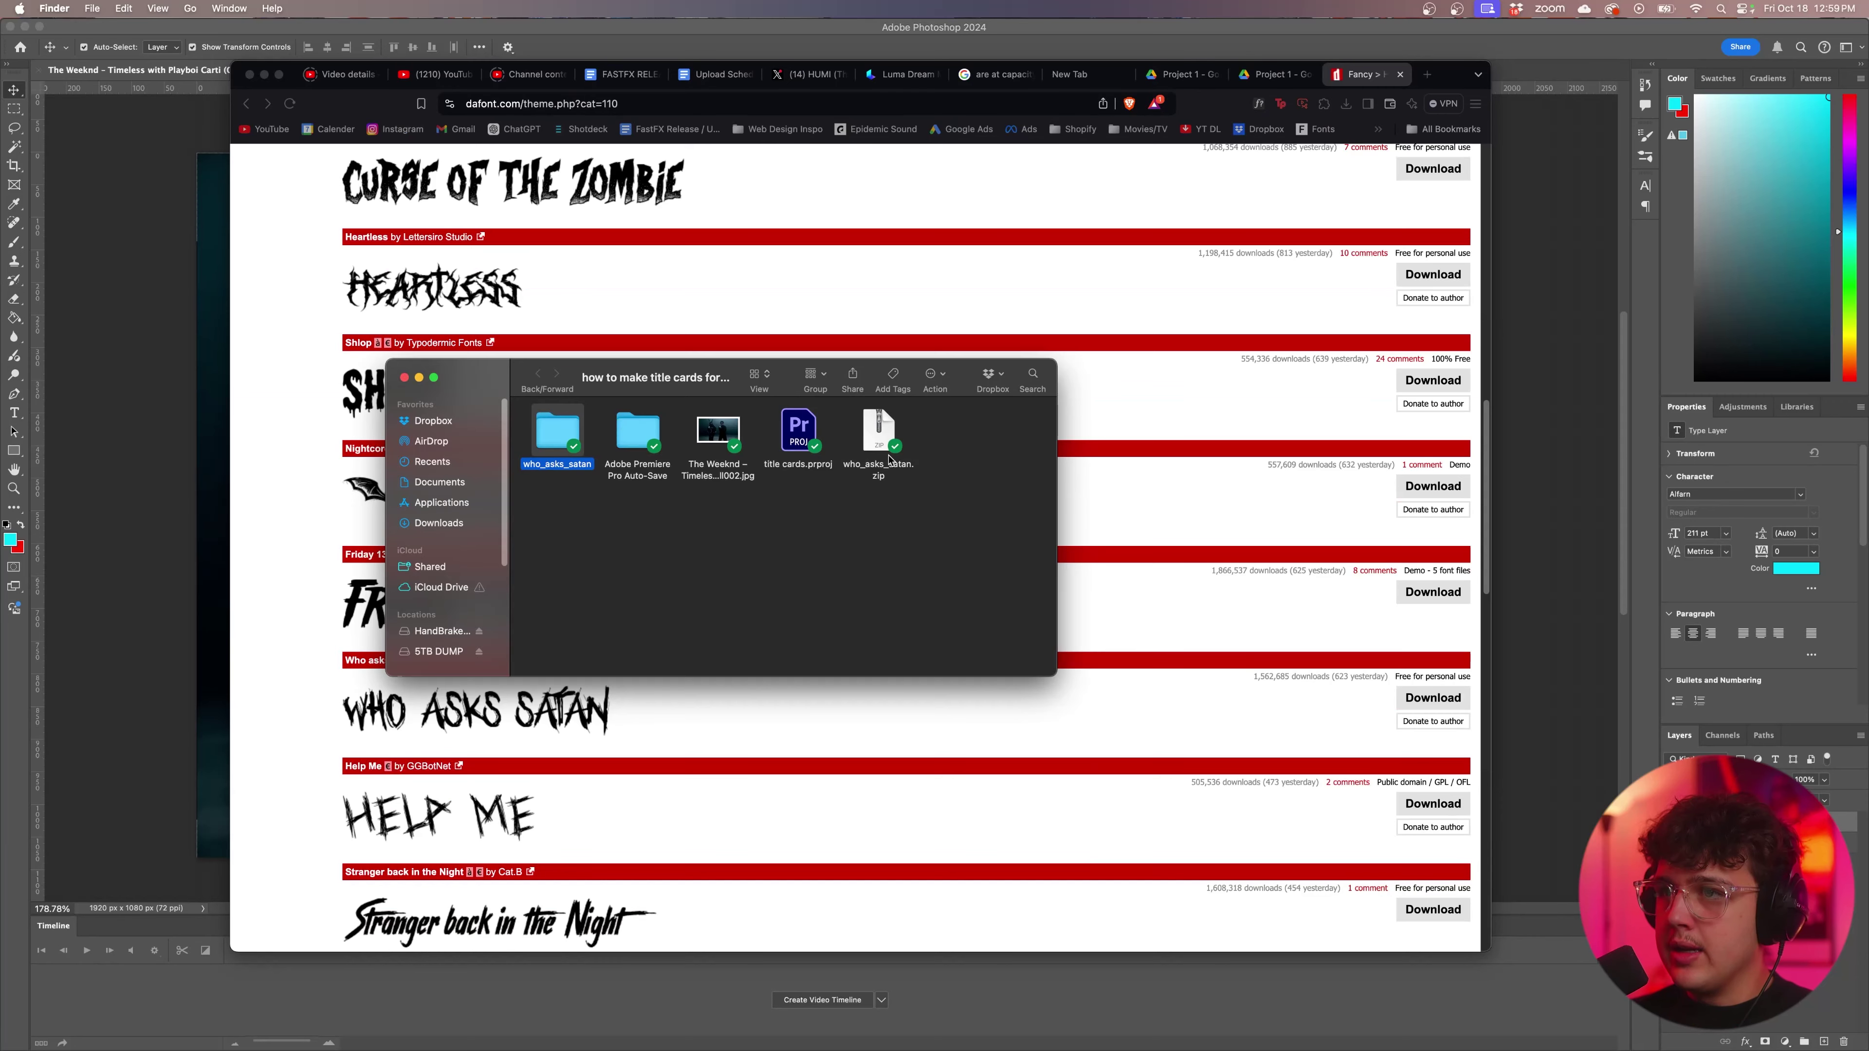
Extract who_asks_satan.zip and install the Who asks Satan font from its TTF file.
click(865, 441)
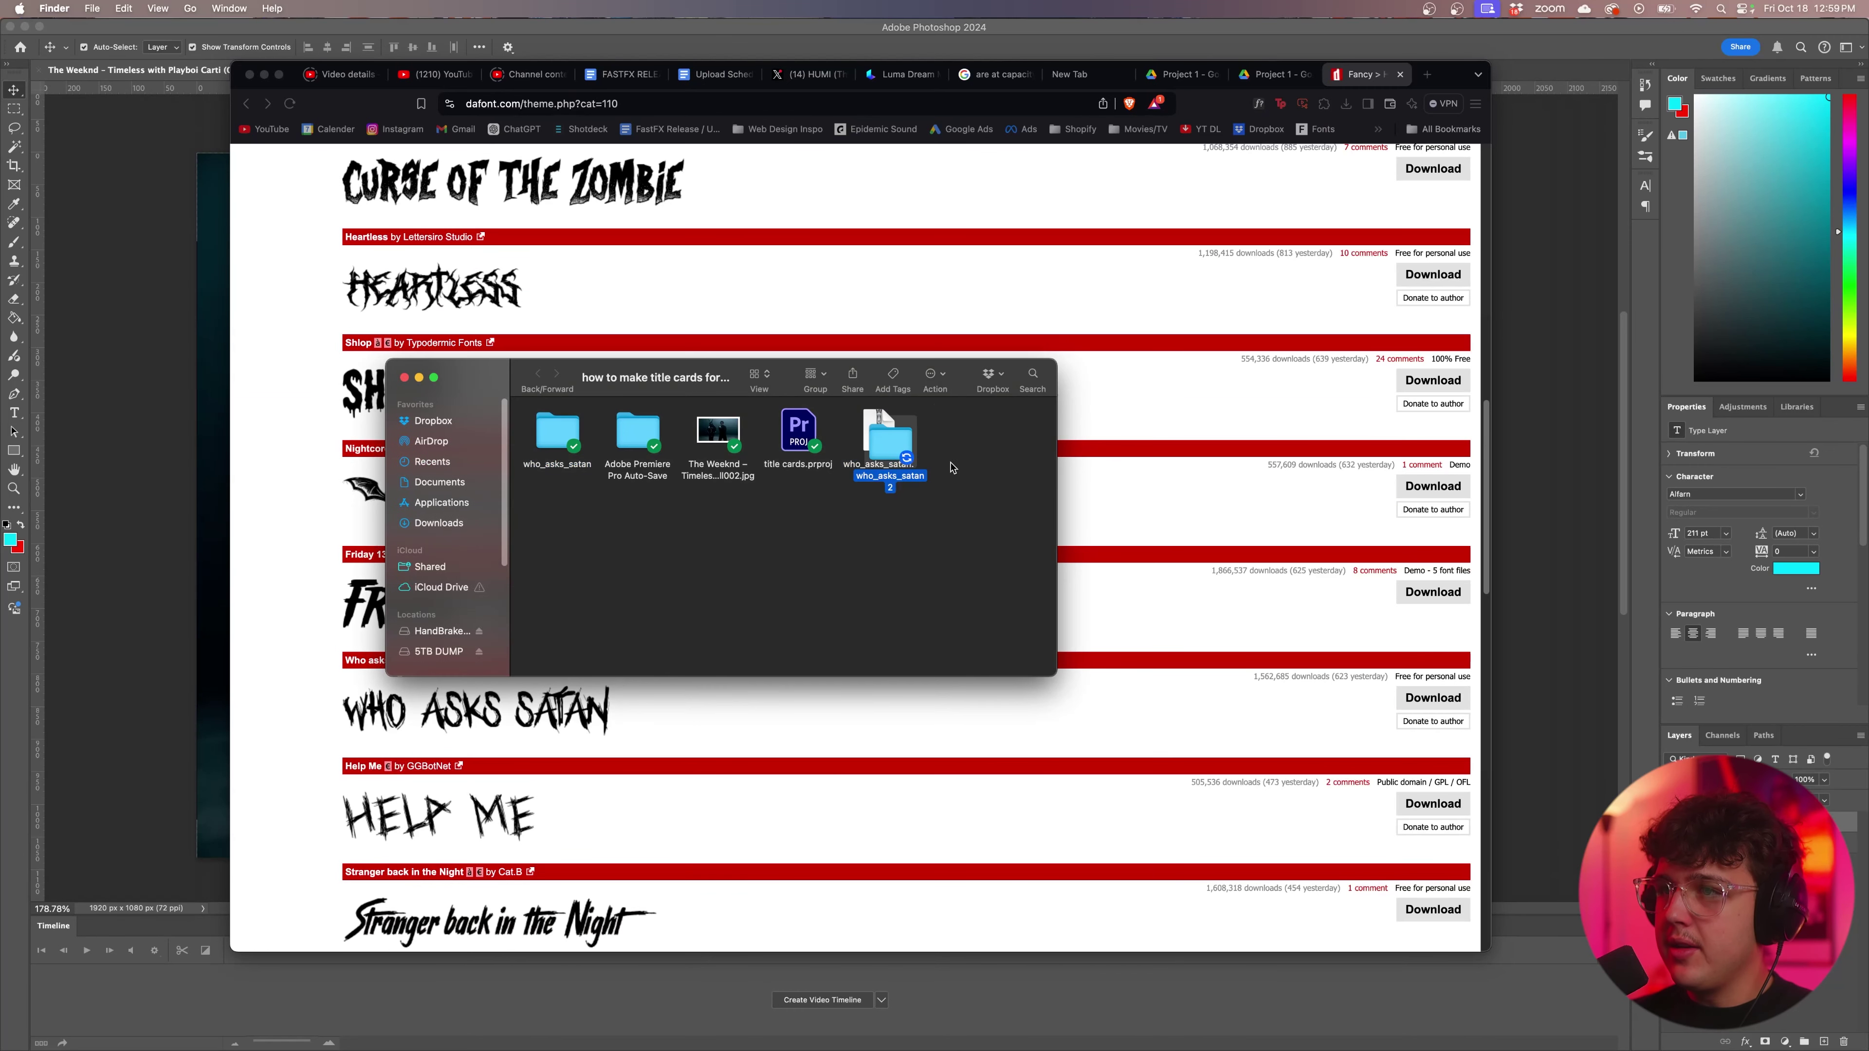
double_click(903, 452)
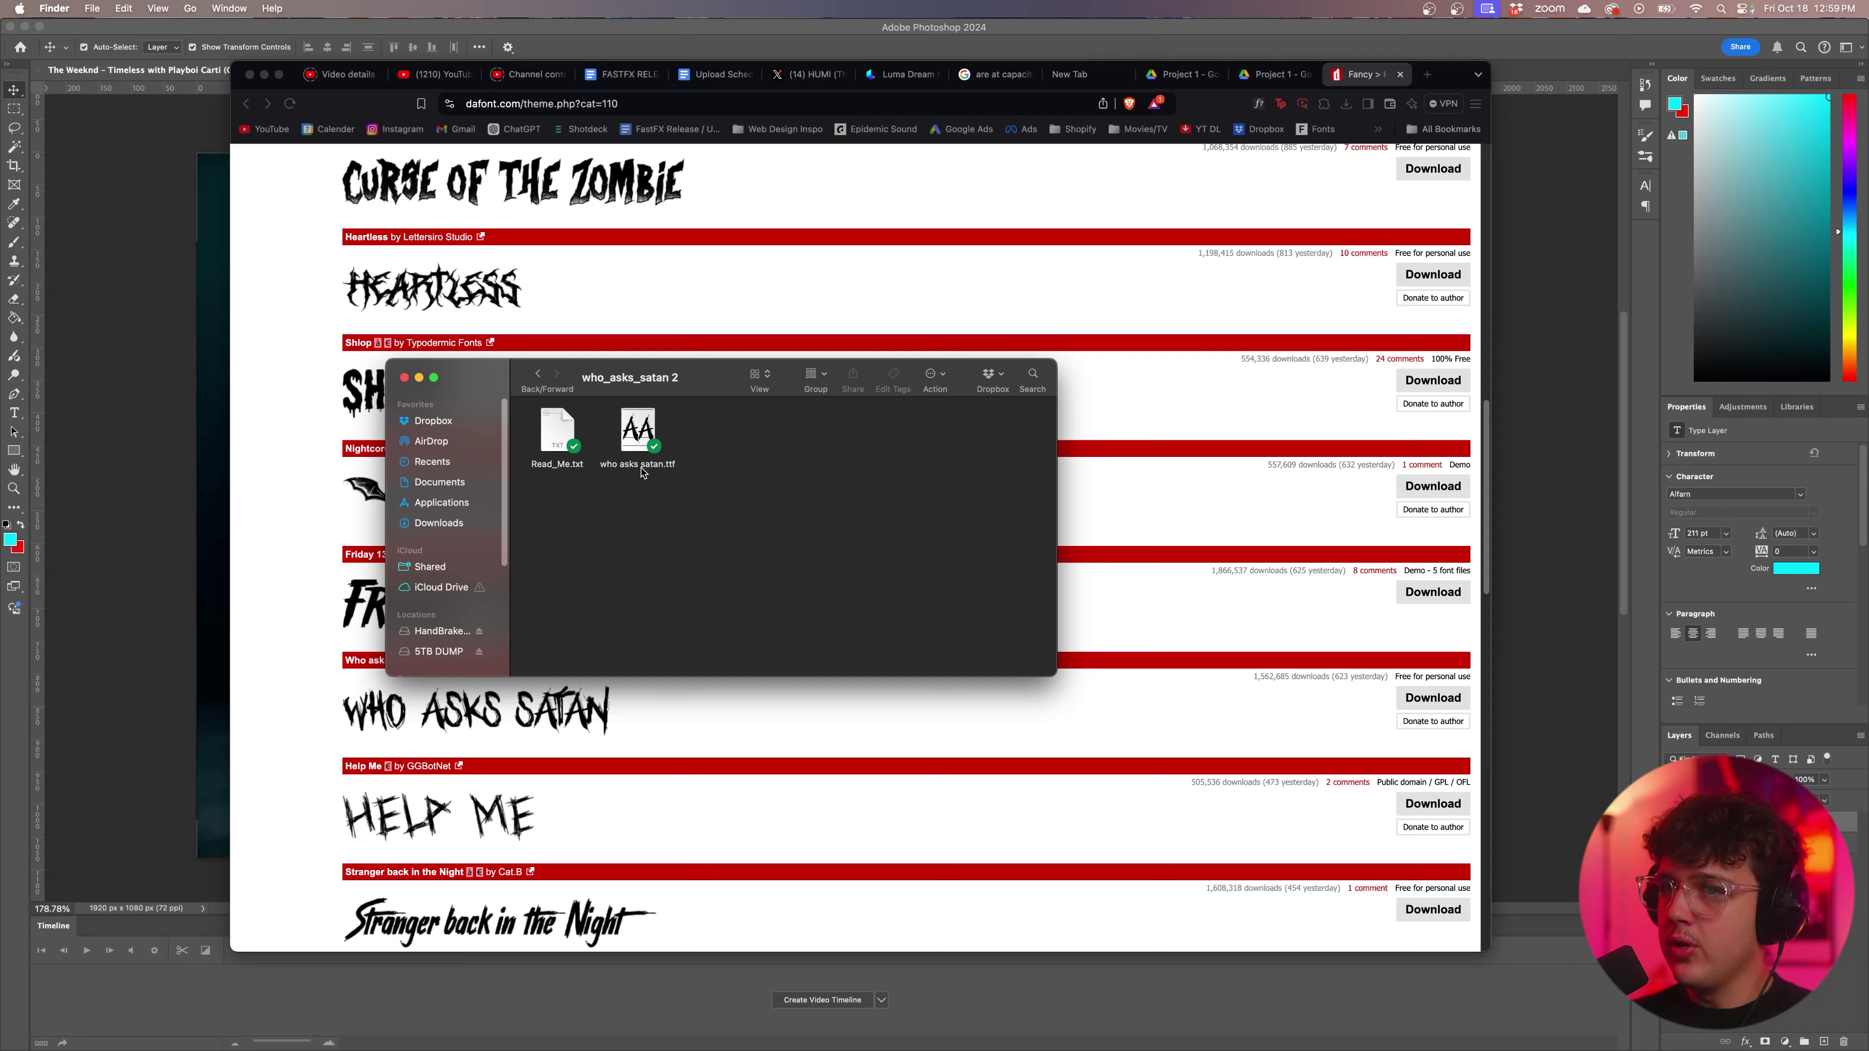
click(636, 452)
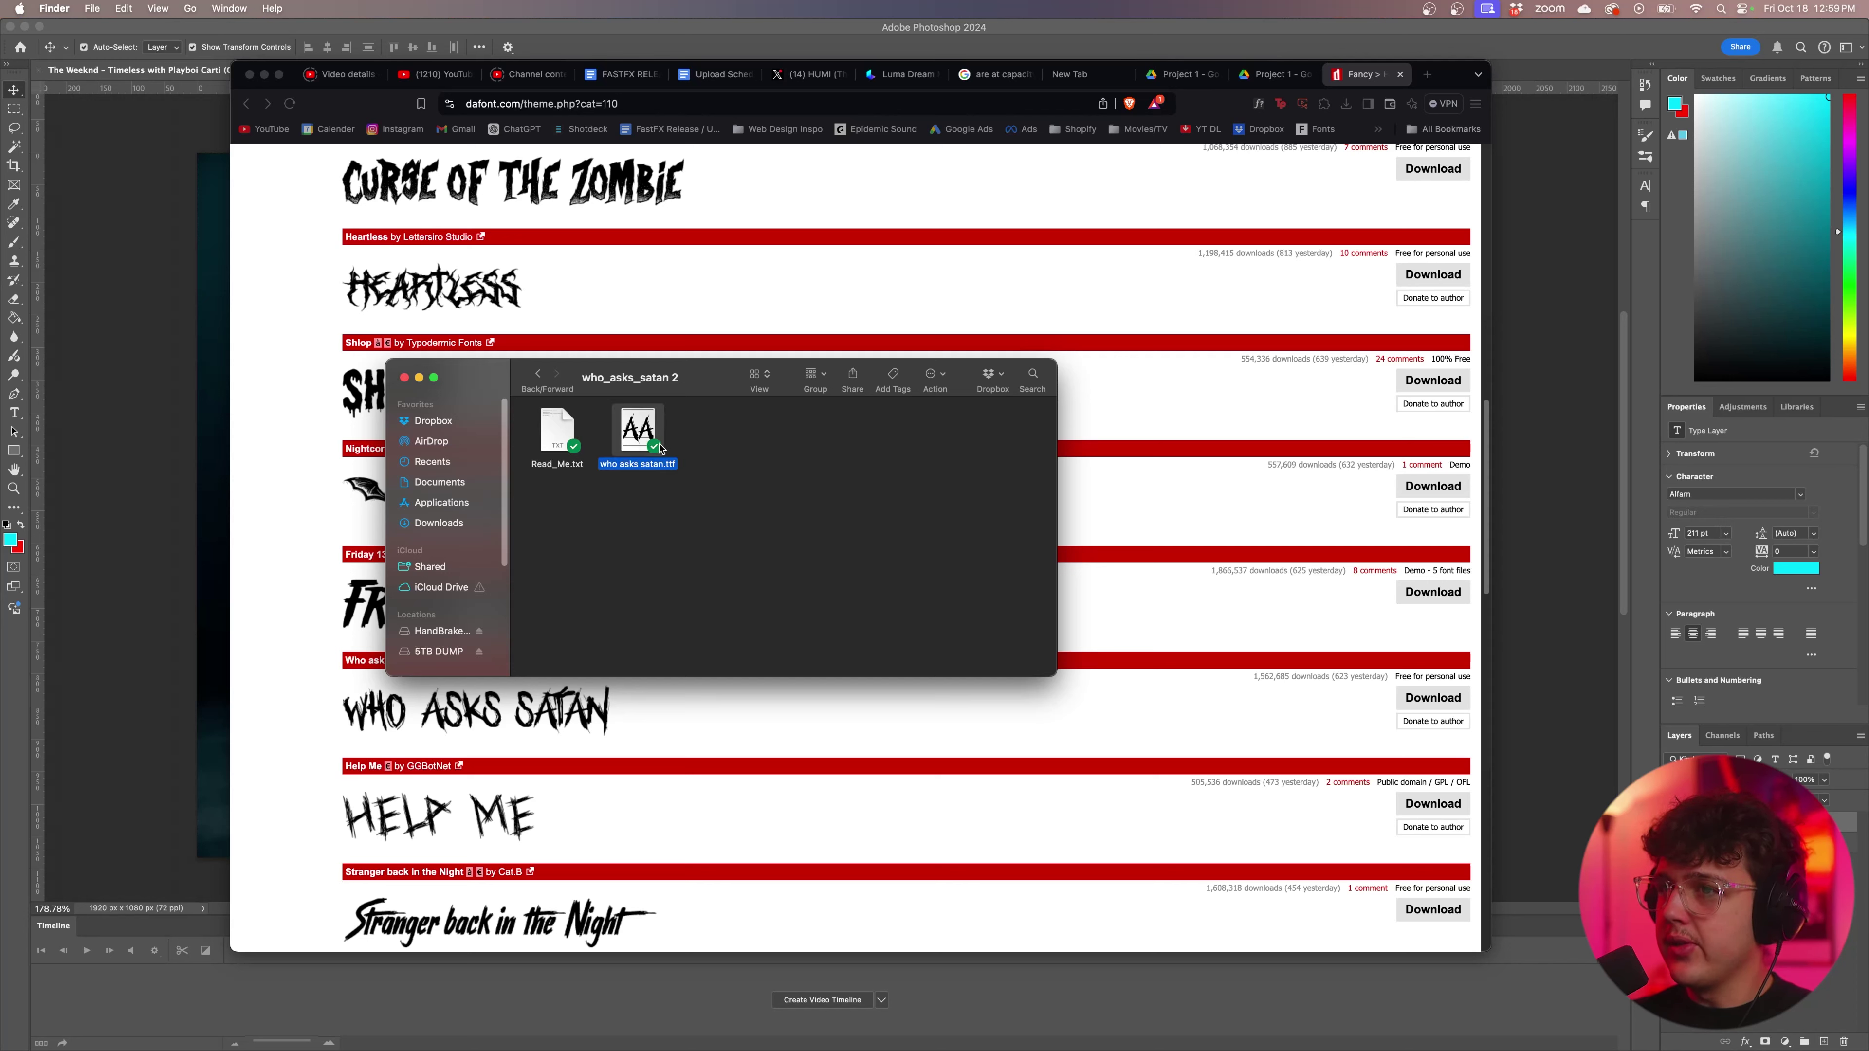
double_click(638, 436)
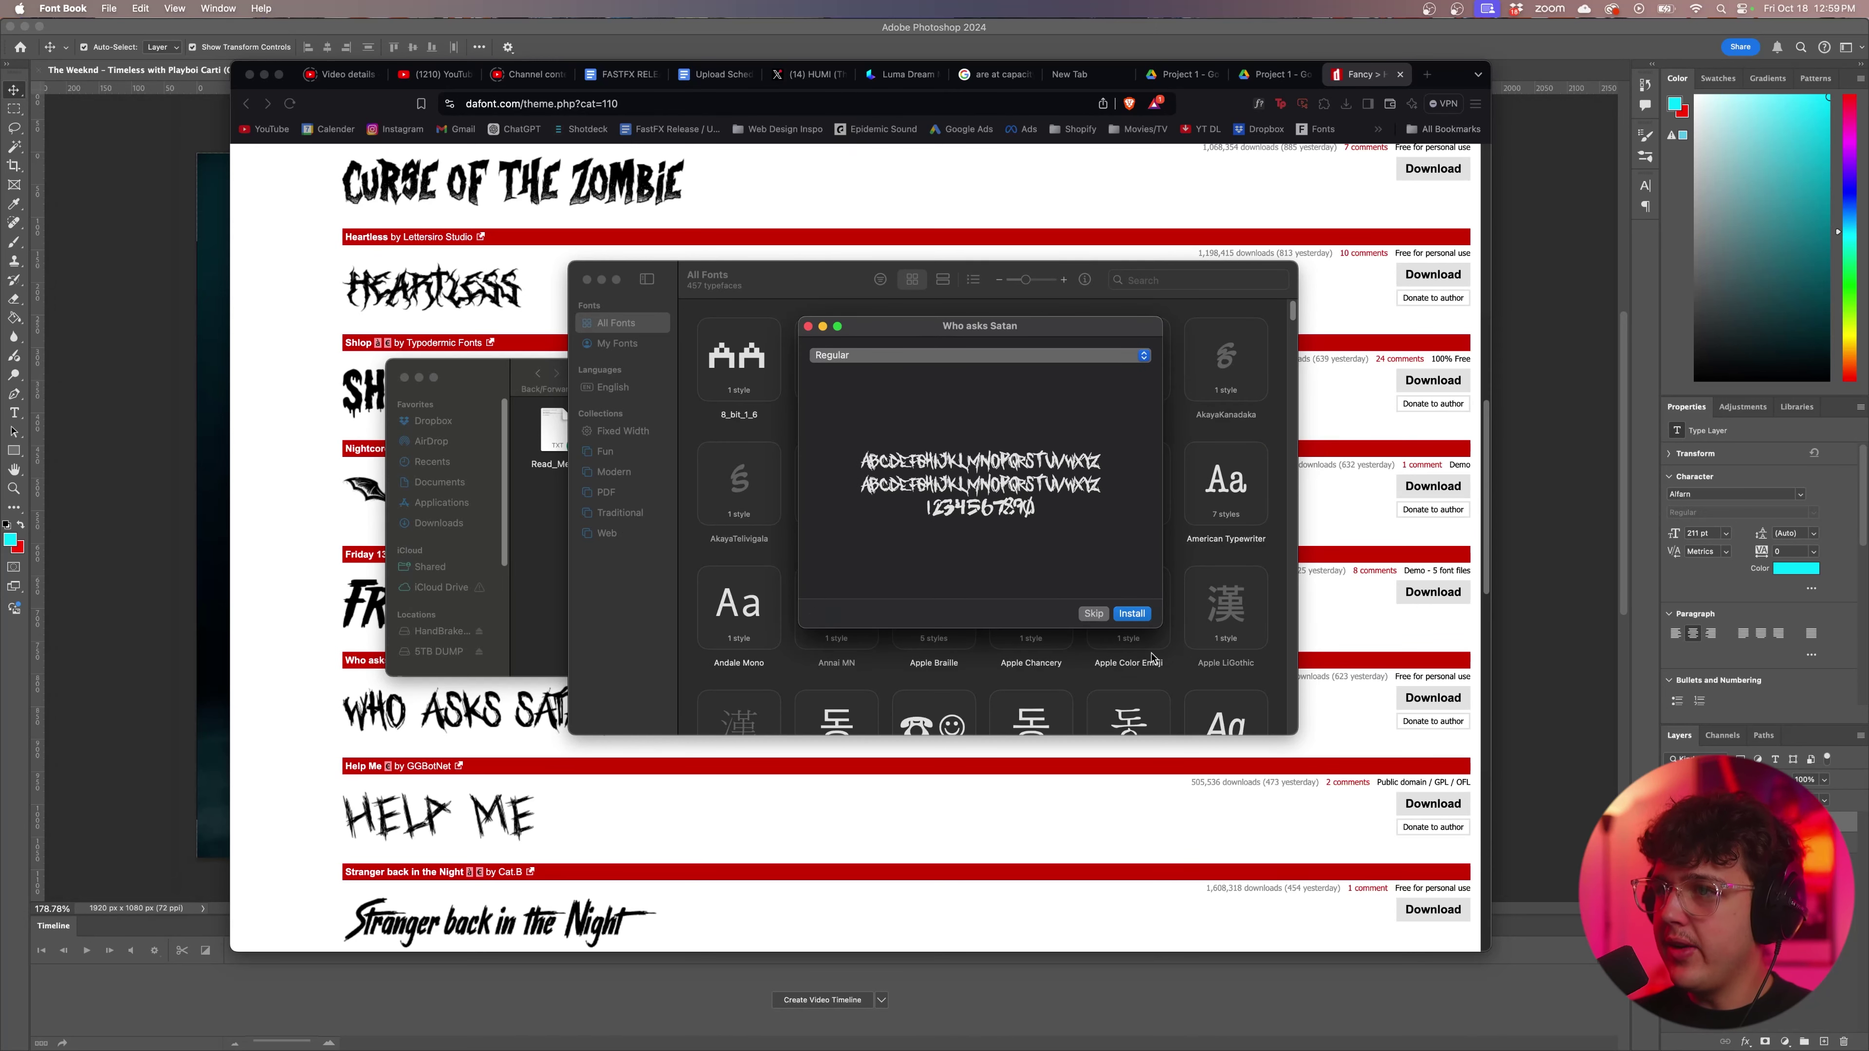
click(1132, 613)
Switch back to Photoshop, change the TIMELESS title's font to Who asks Satan and move the title up to the middle of the image.
click(1546, 550)
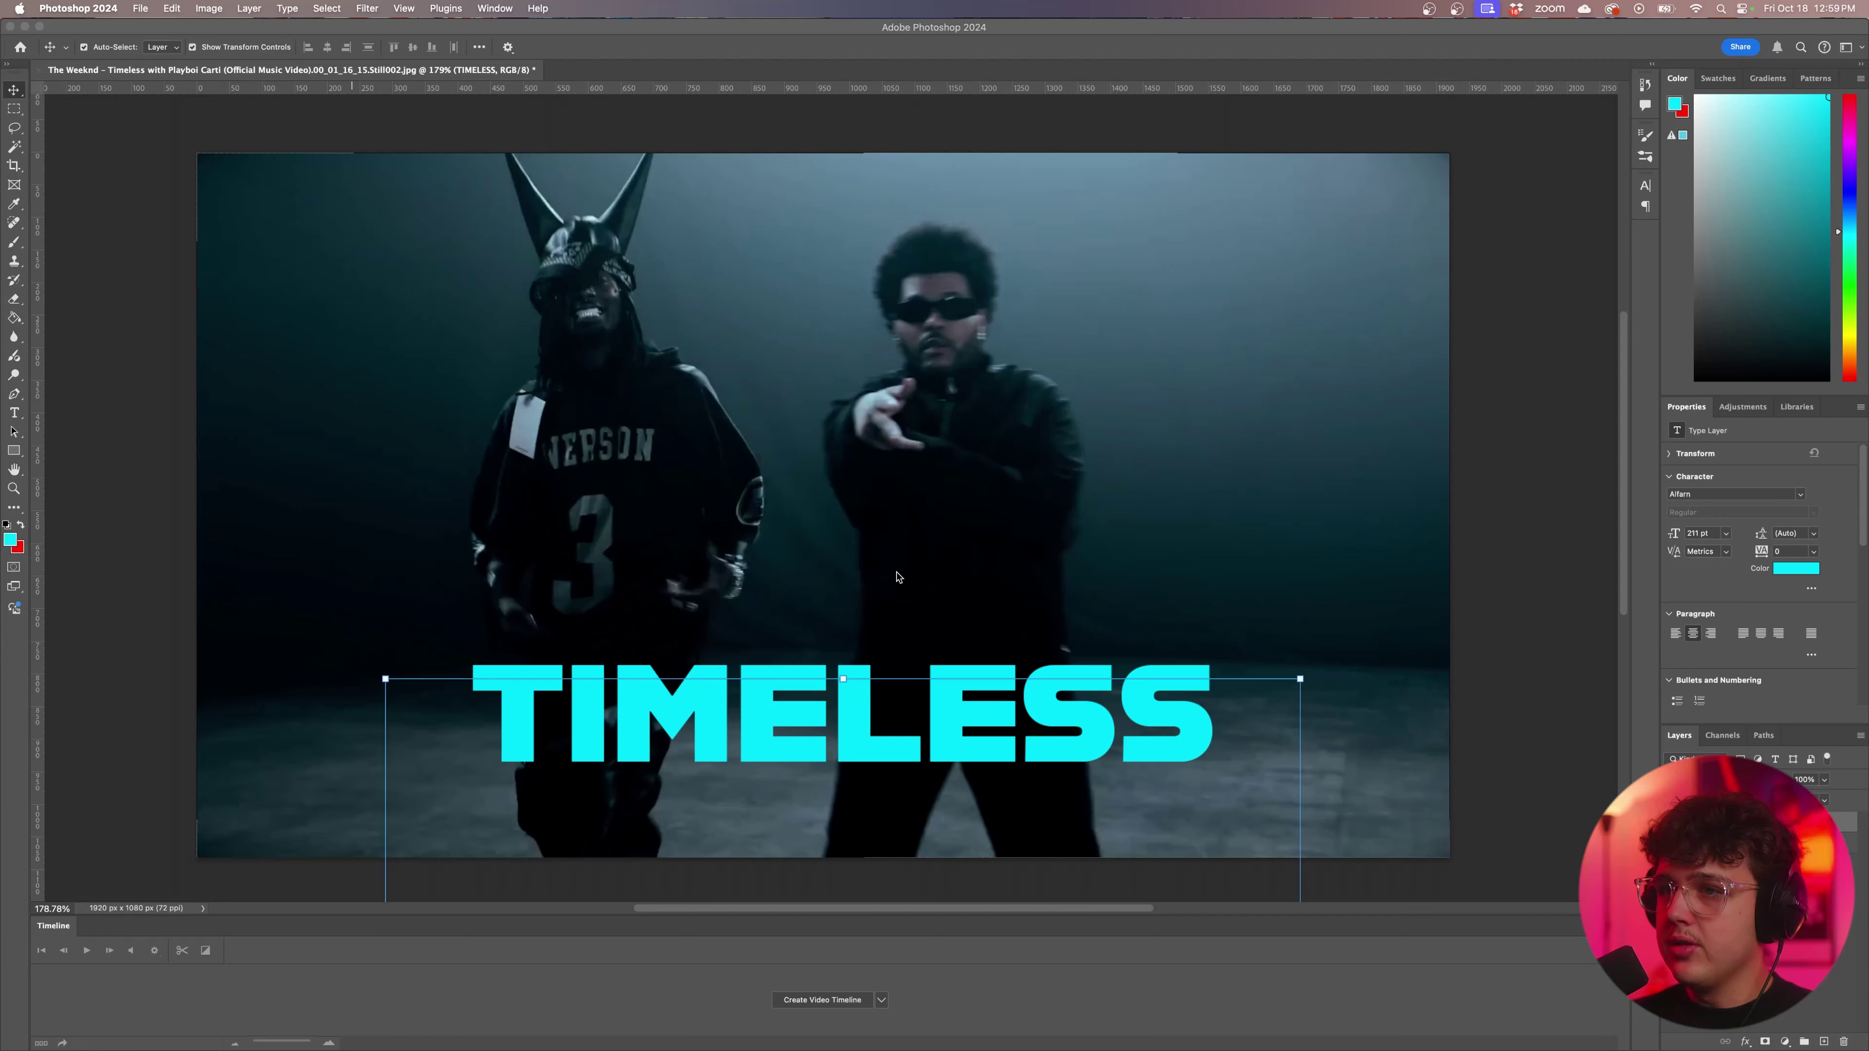
double_click(515, 714)
click(221, 46)
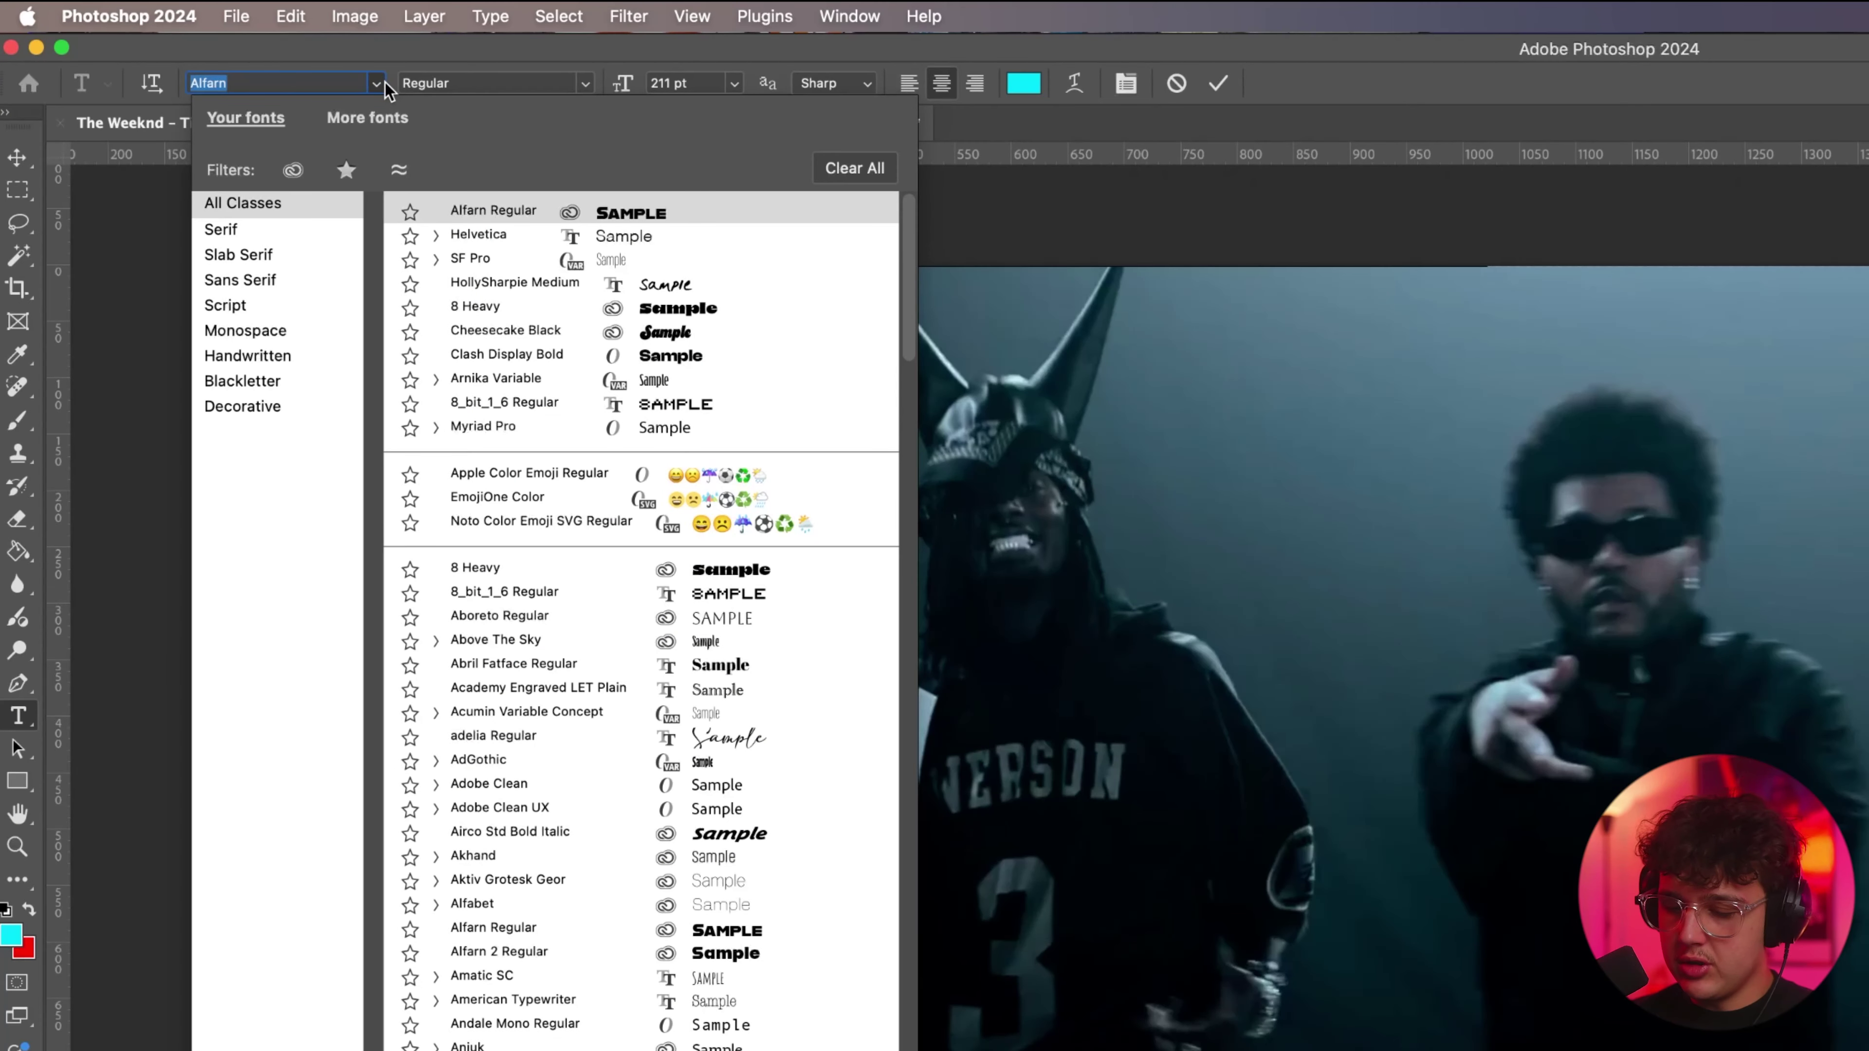
text(Who asks Satan)
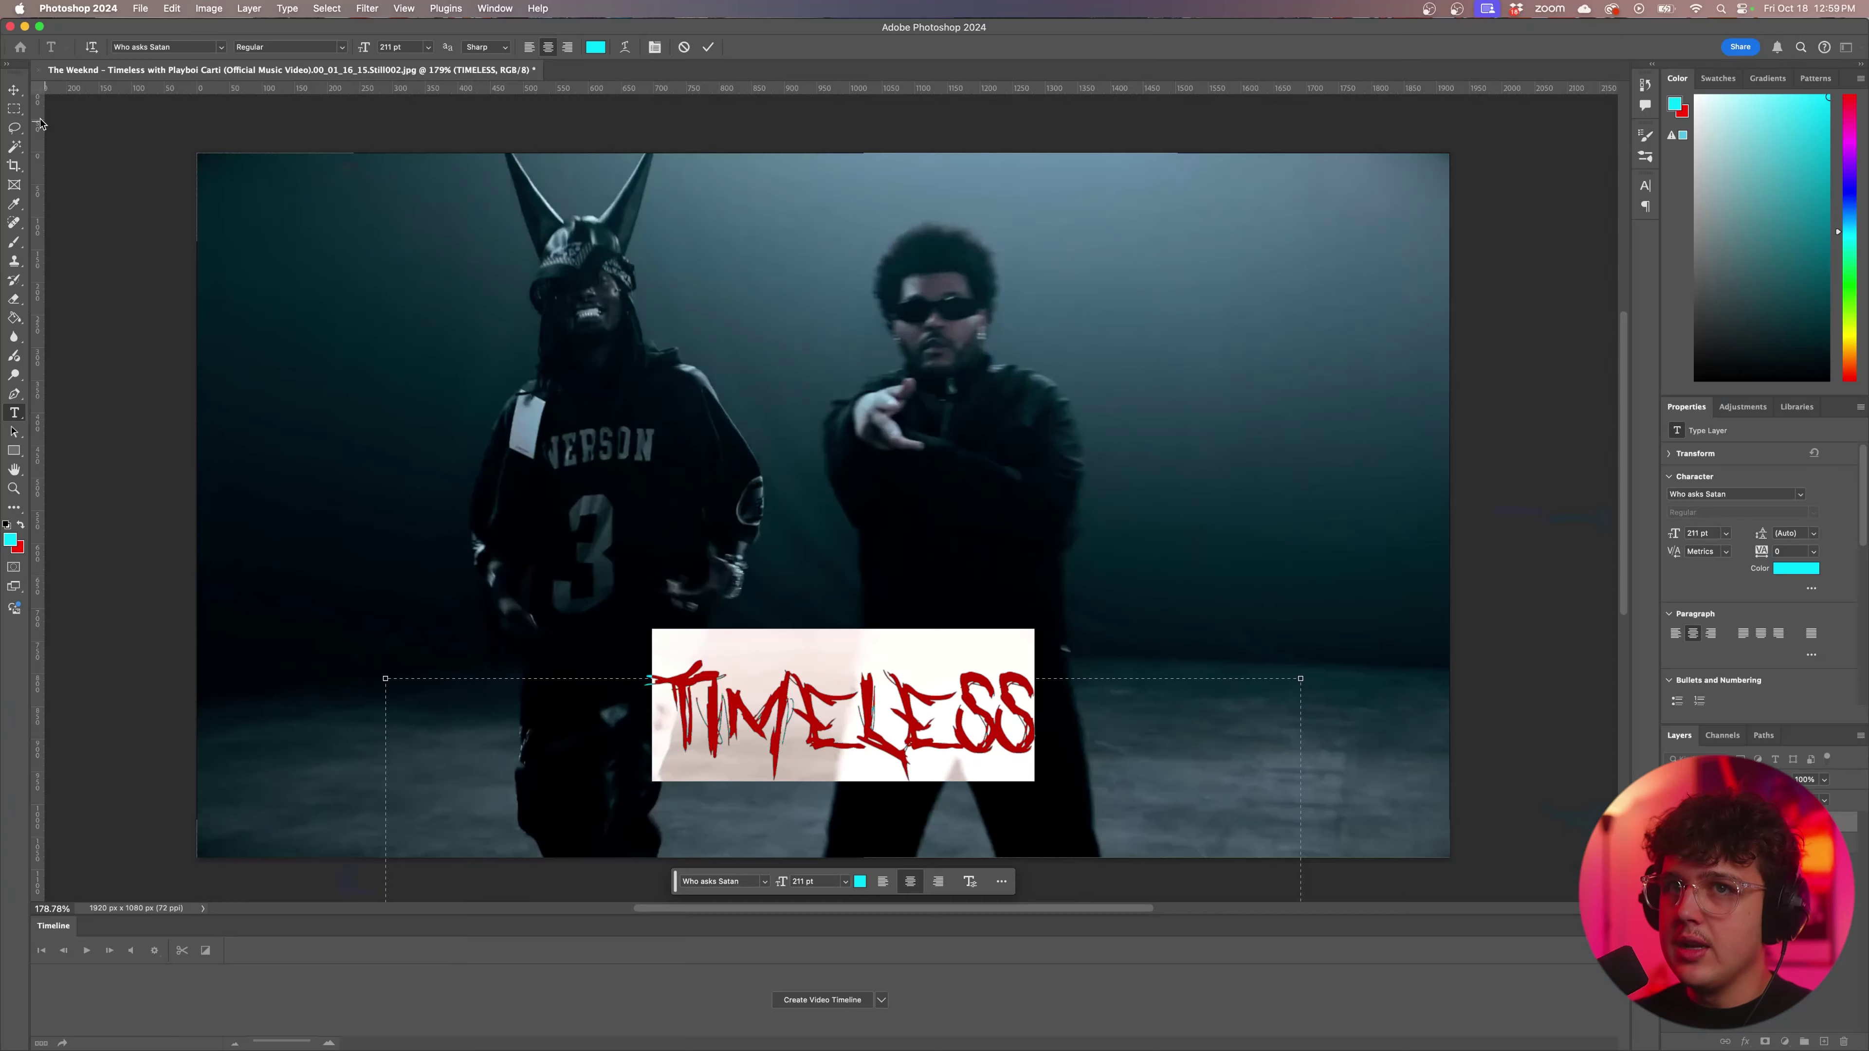
click(18, 189)
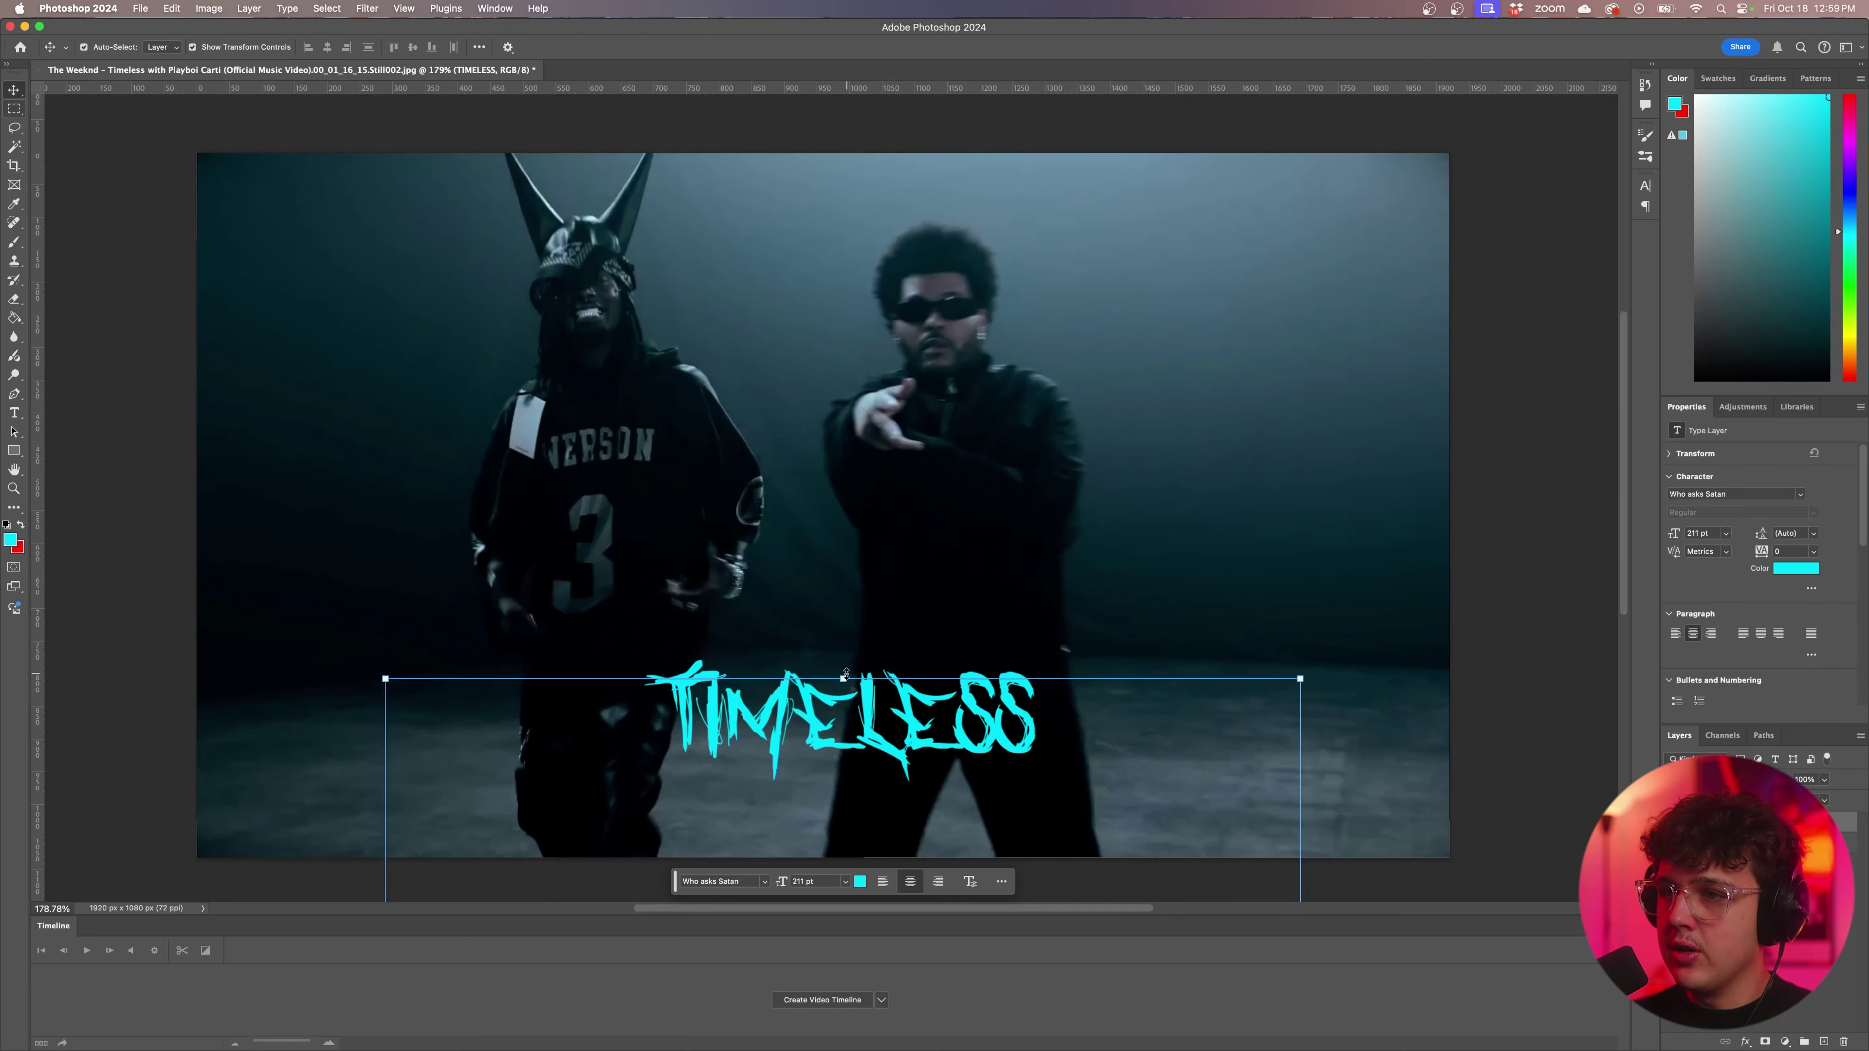
key(super+t)
drag(846, 678, 862, 486)
Recolor the whole TIMELESS title dark red.
click(14, 413)
drag(714, 508, 1061, 490)
drag(678, 587, 1199, 486)
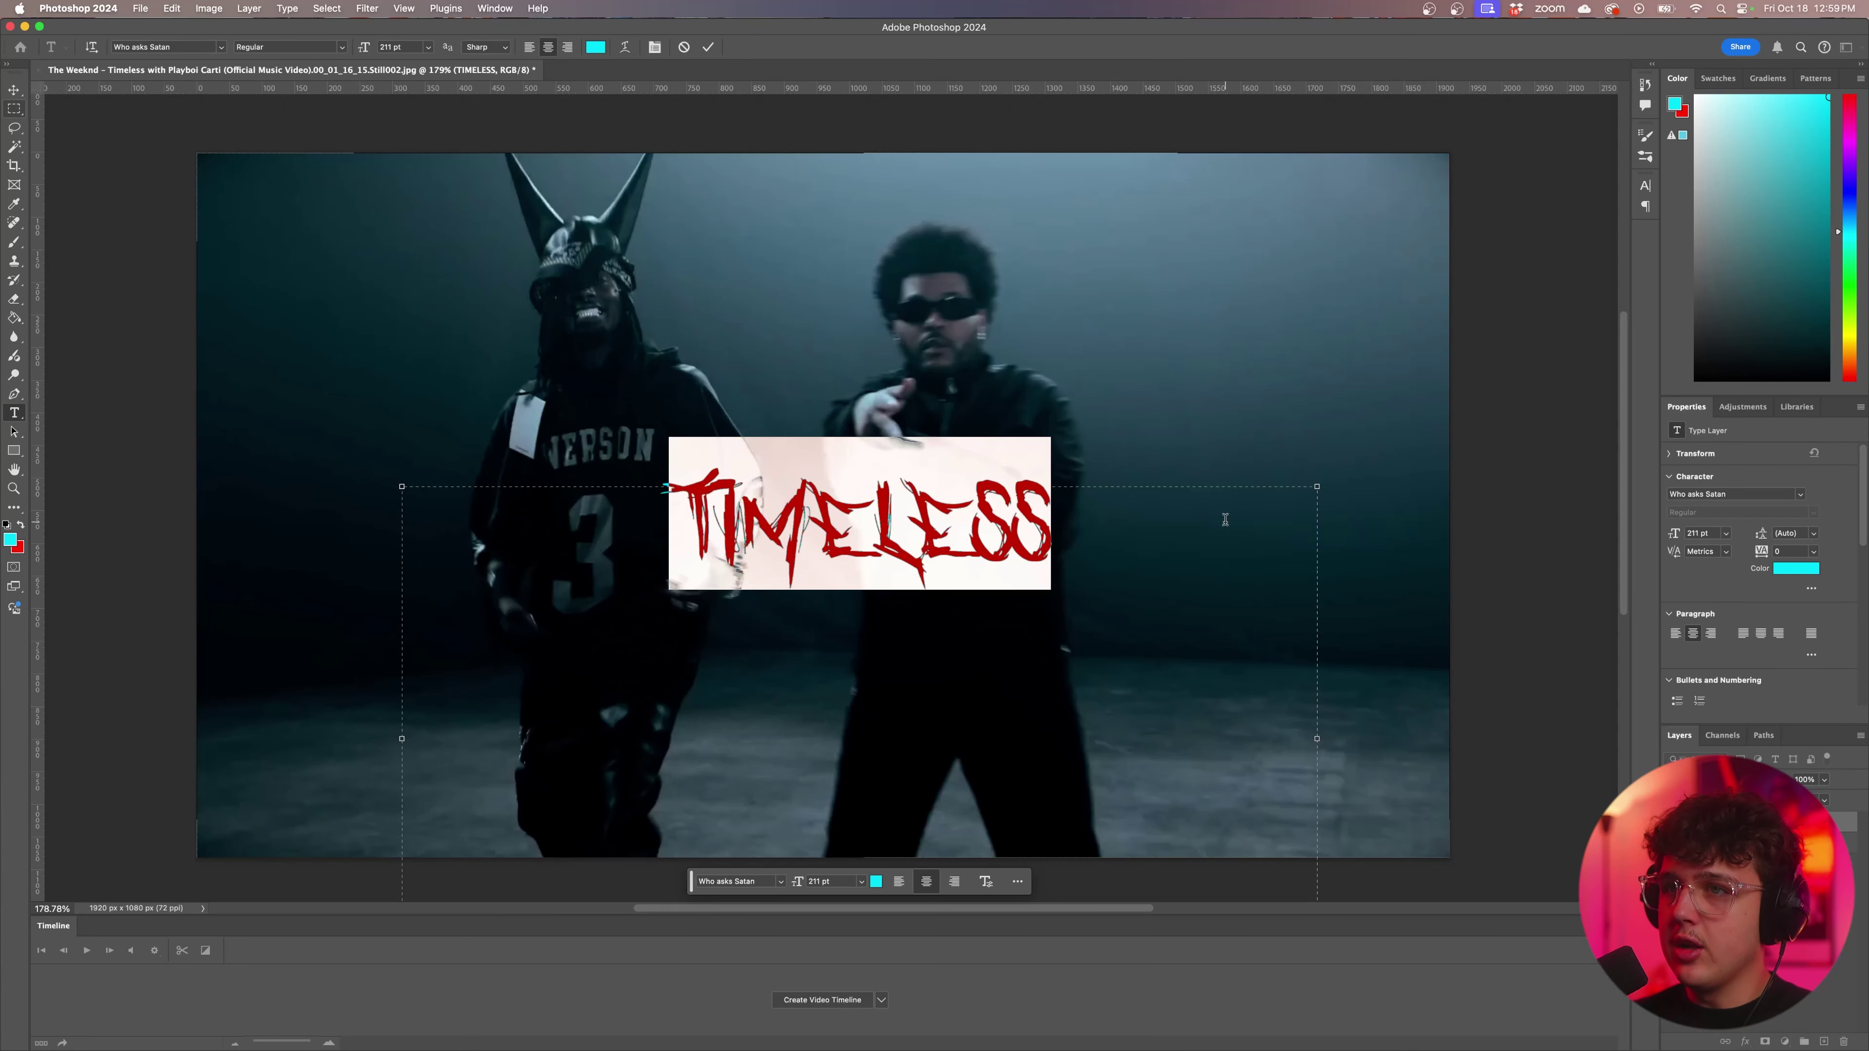
click(601, 49)
click(809, 571)
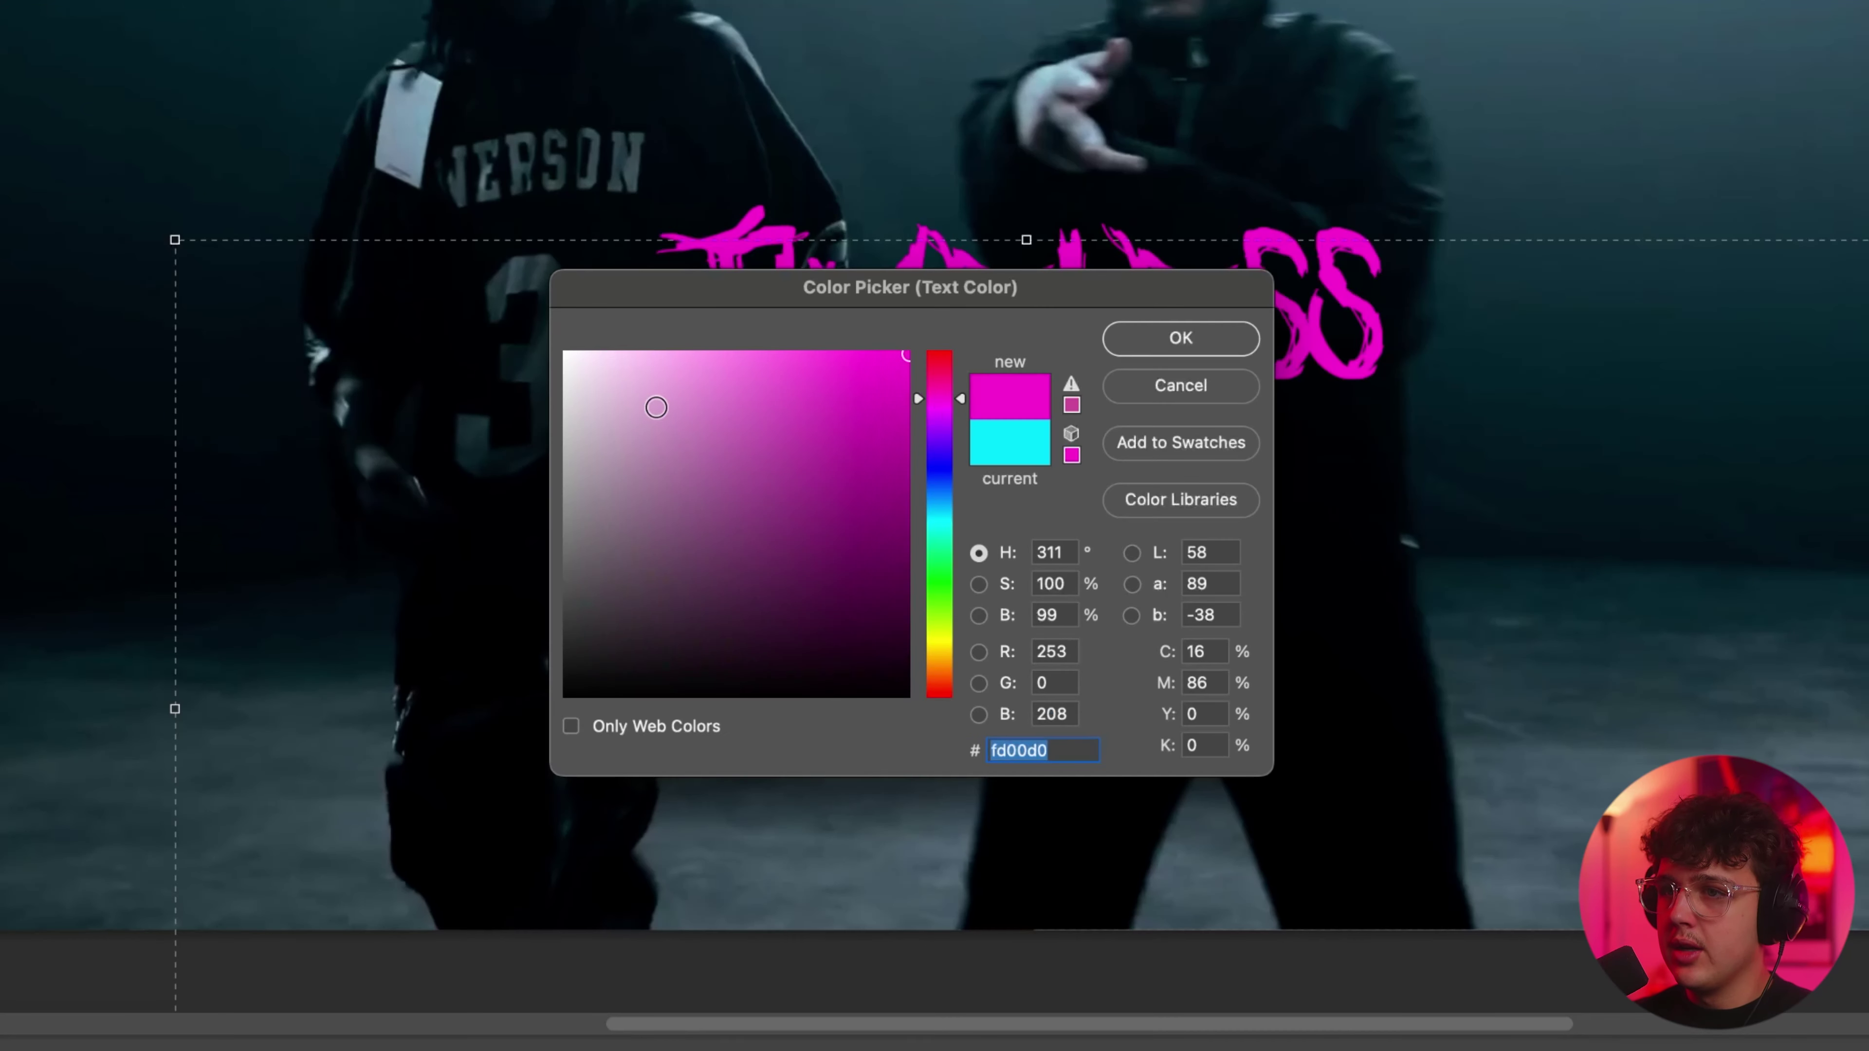
click(613, 547)
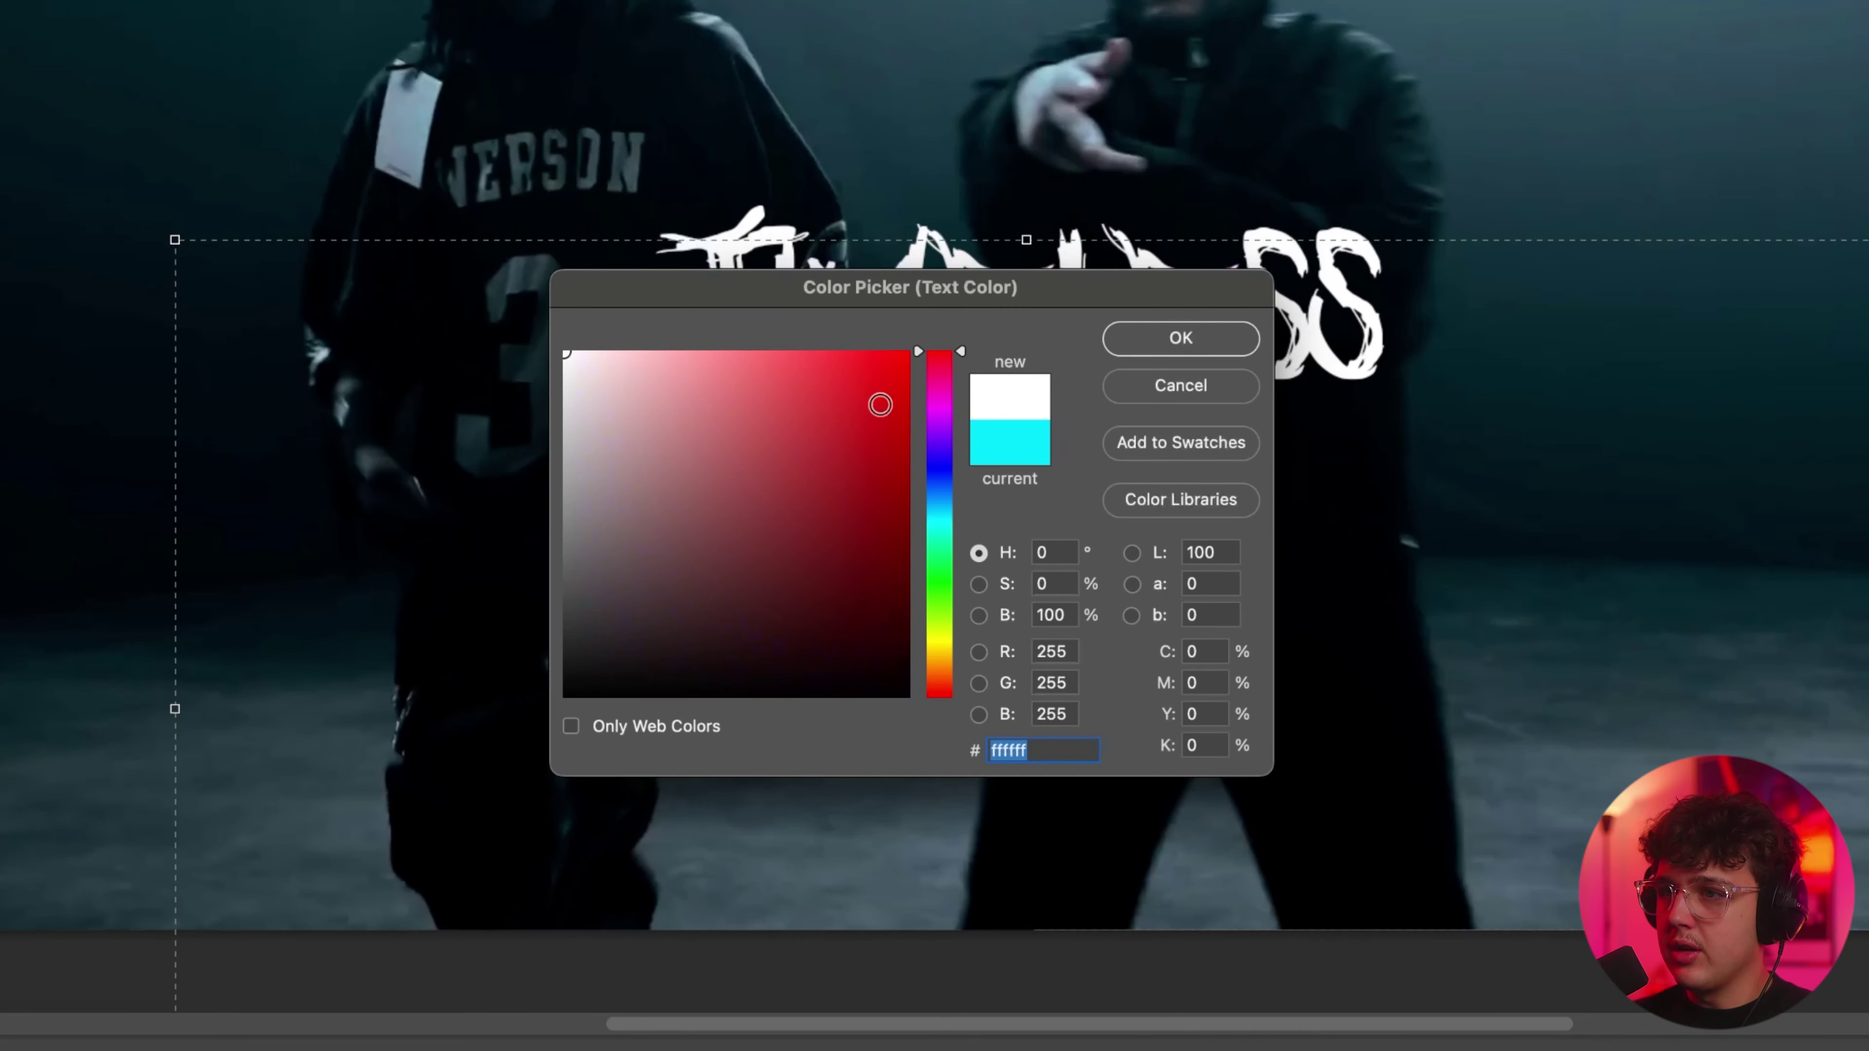
drag(880, 404, 1005, 405)
click(1181, 338)
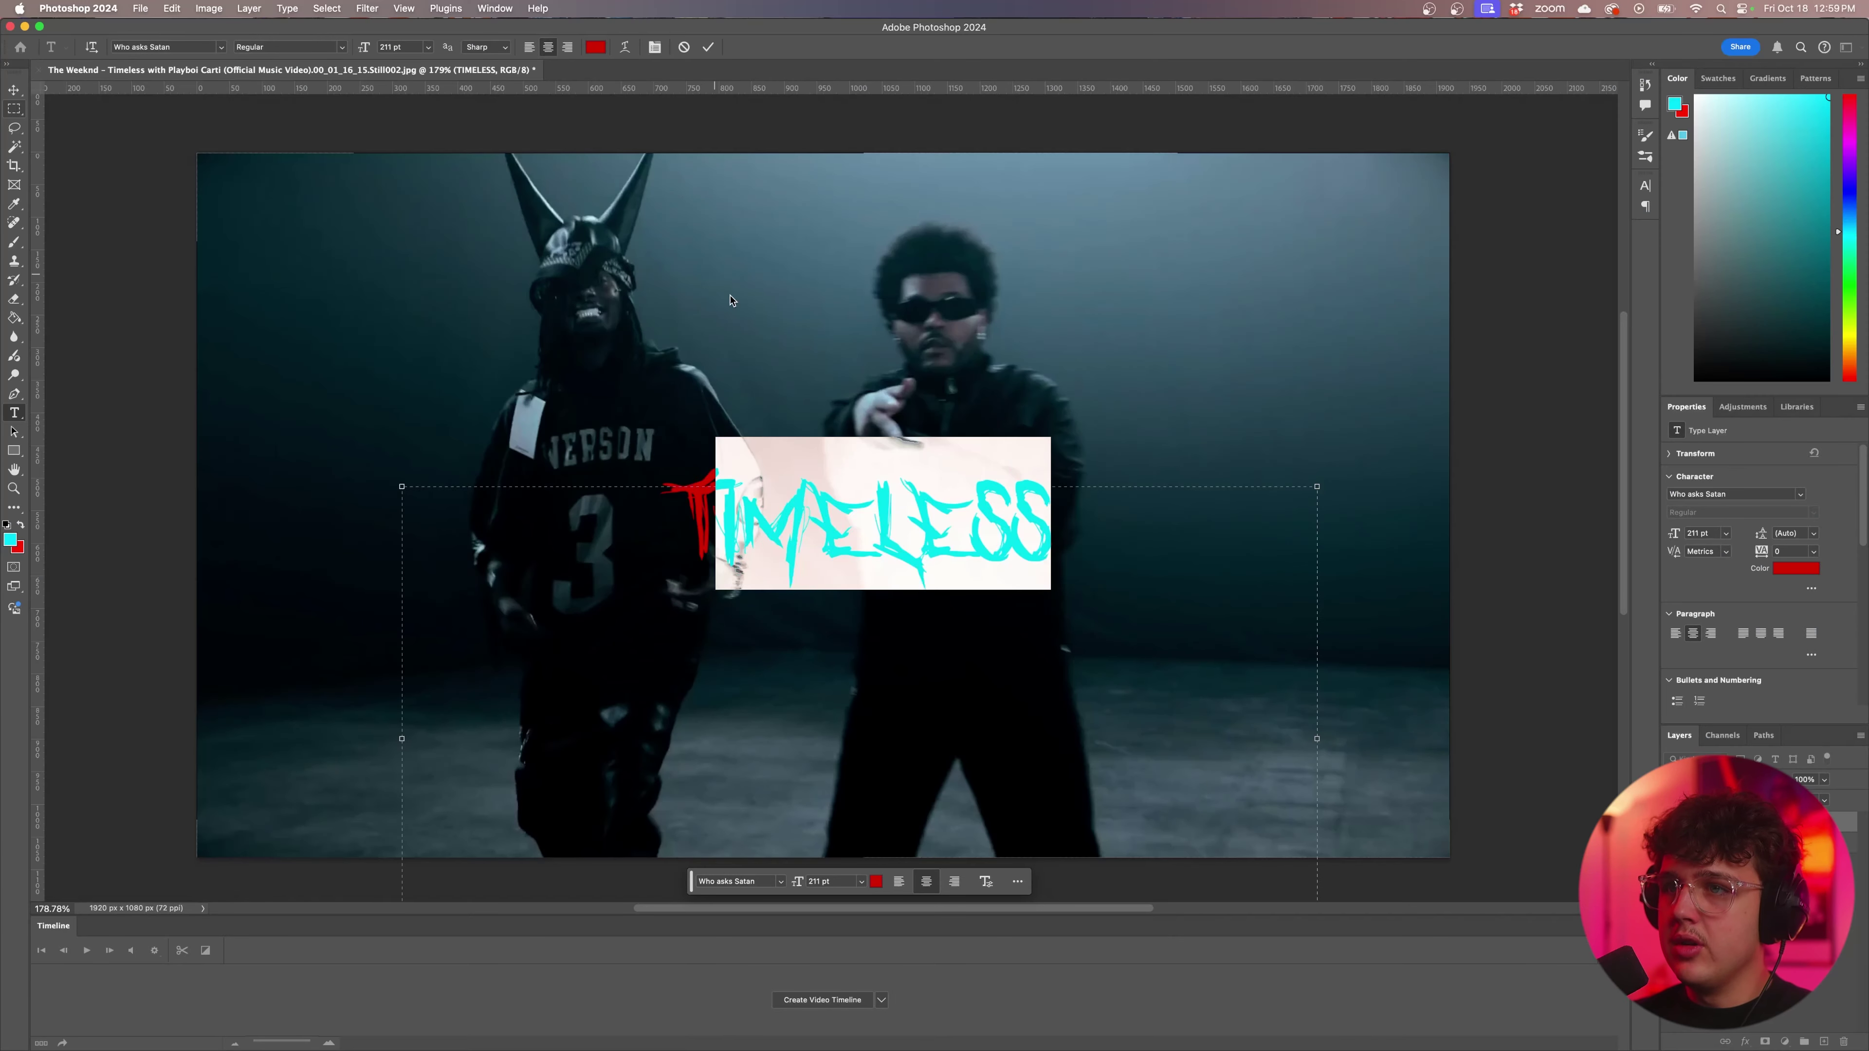
Enlarge TIMELESS to 448 pt and scale it further to about 612 pt so it spans nearly the full image width.
drag(363, 47, 536, 46)
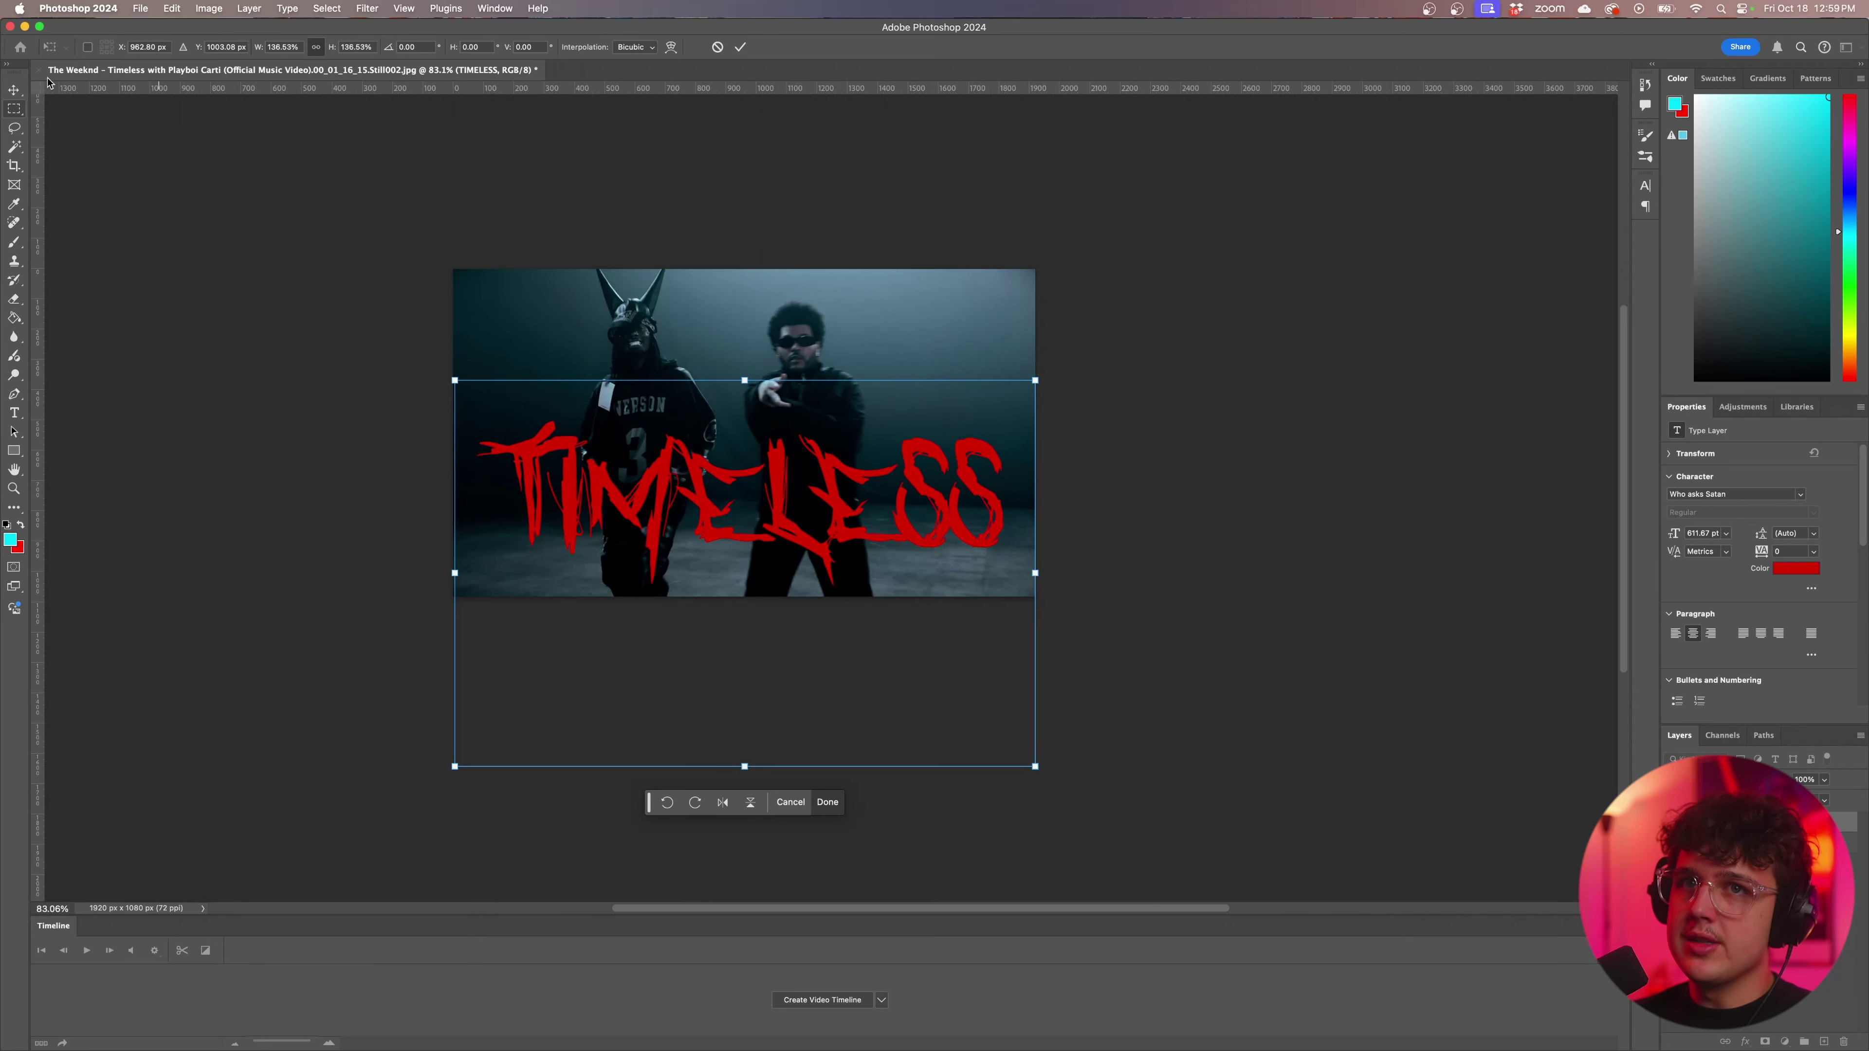
click(13, 90)
click(292, 284)
scroll(292, 284, up, 3)
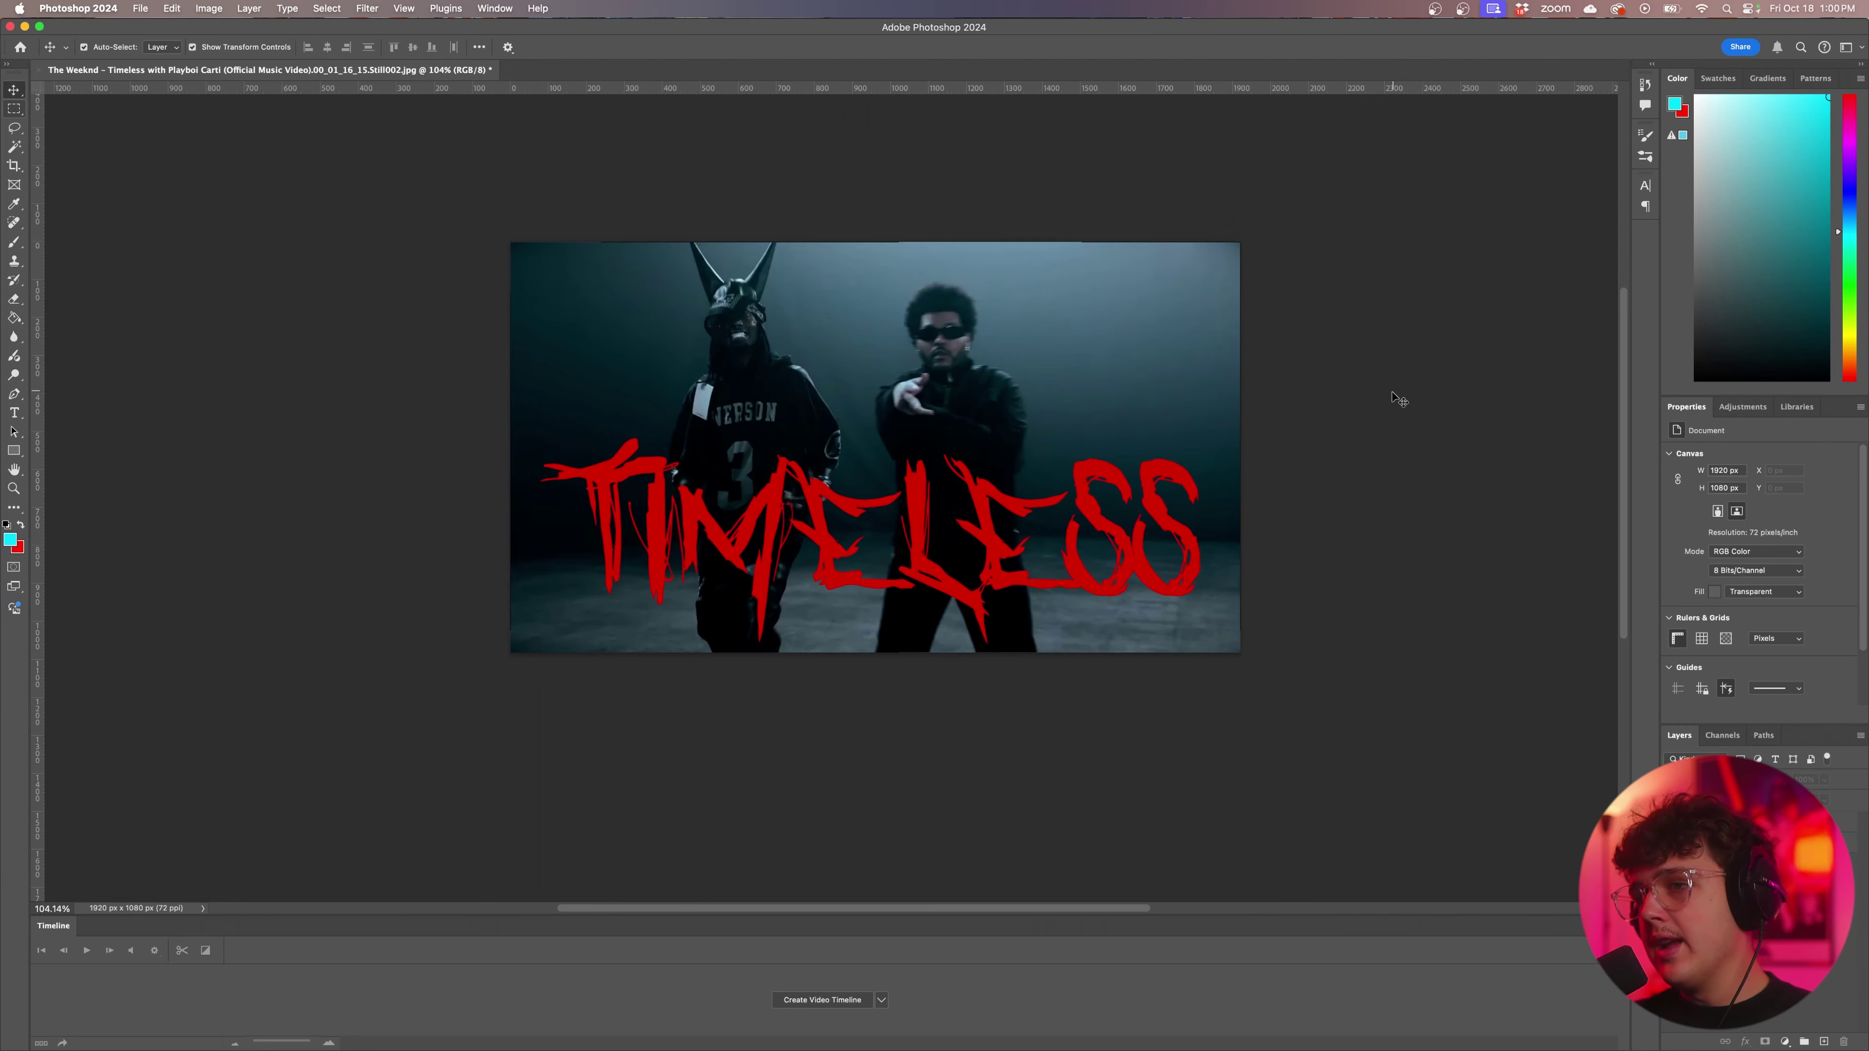
Add a PLAYBOI CARTI text at 92 pt in the same red font and place it over the left performer, just above the title.
click(14, 413)
drag(741, 294, 1063, 378)
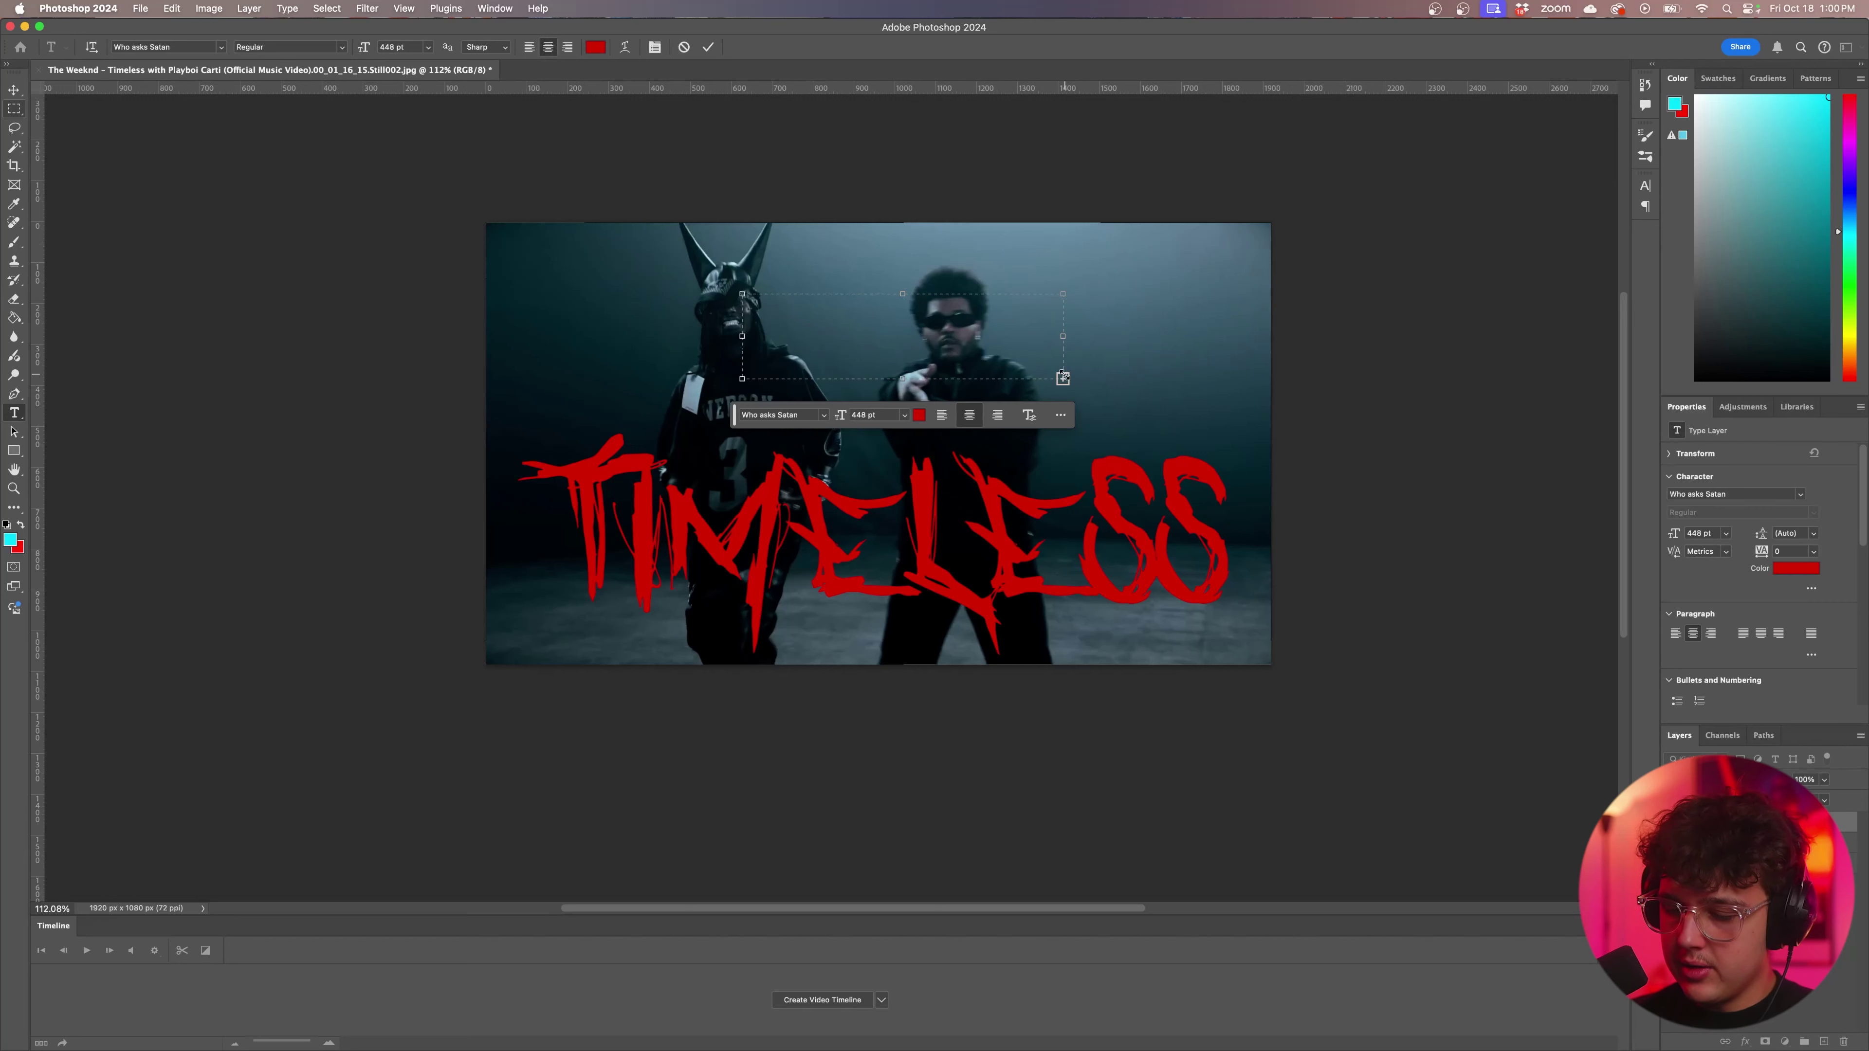
drag(361, 48, 104, 69)
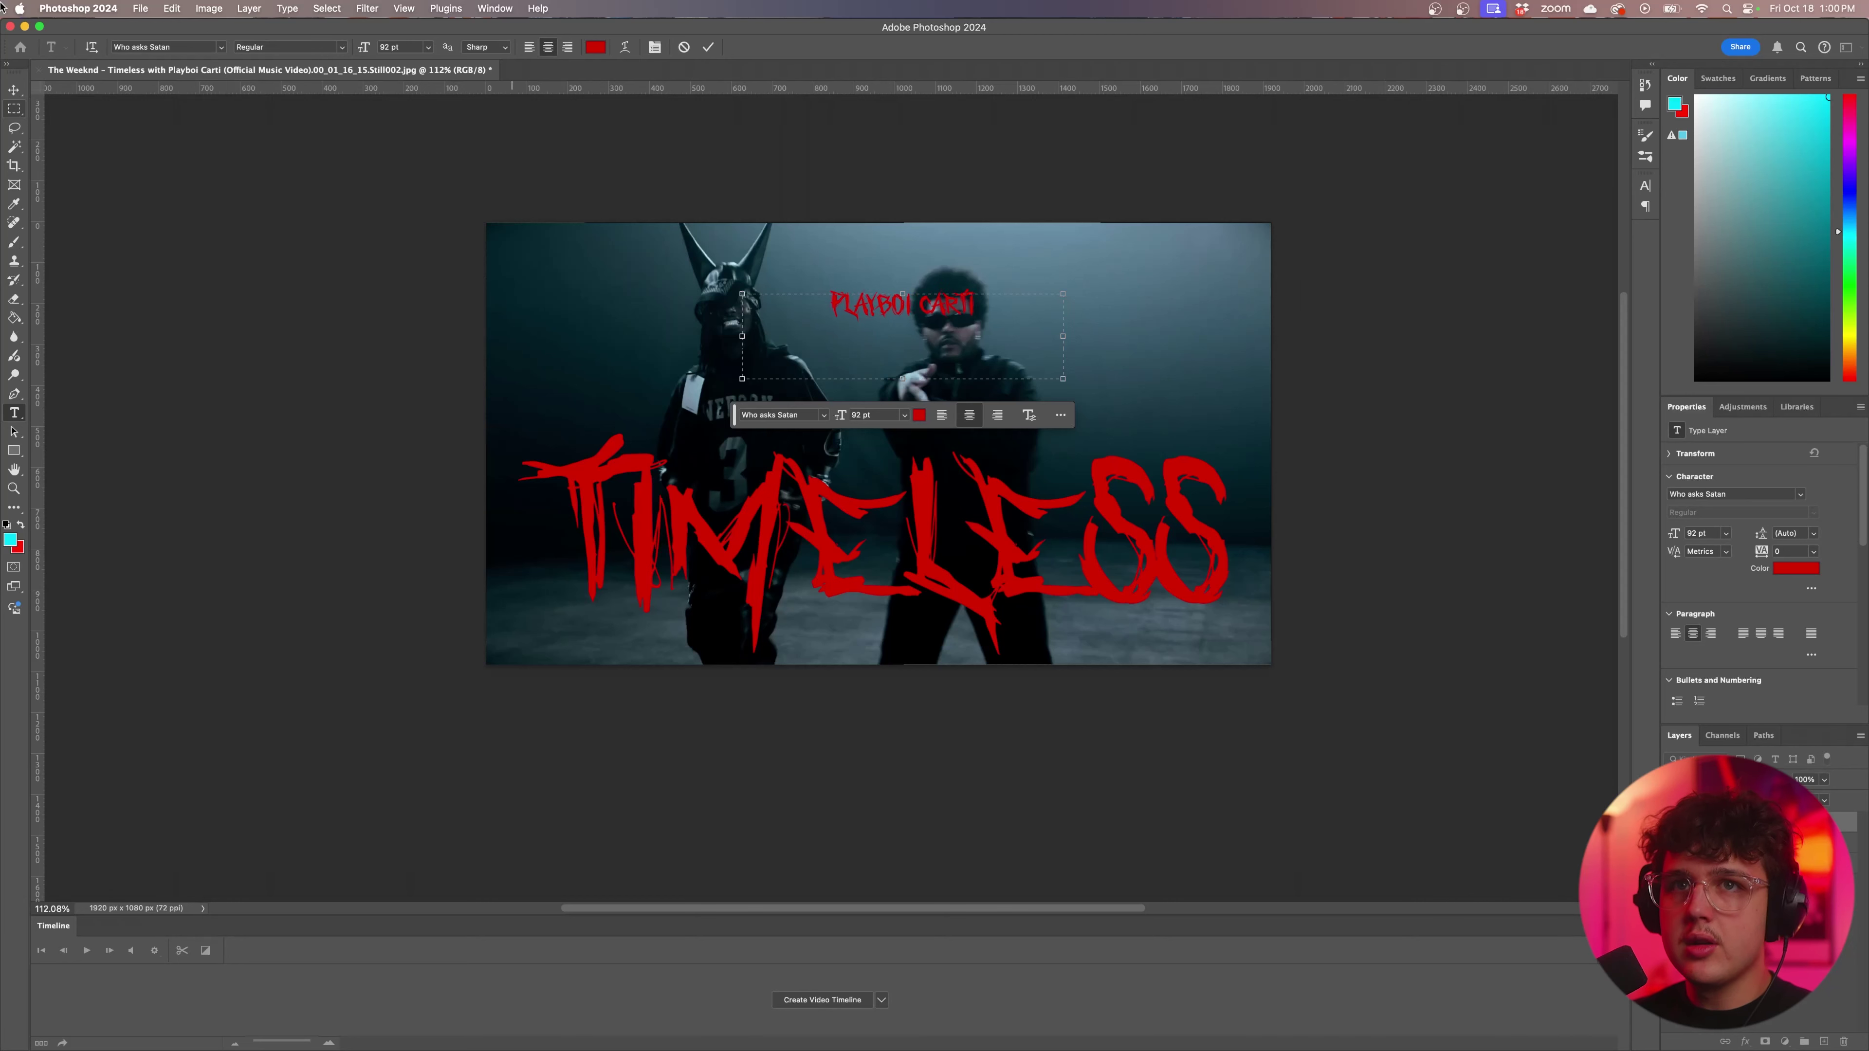
click(14, 90)
drag(914, 303, 746, 435)
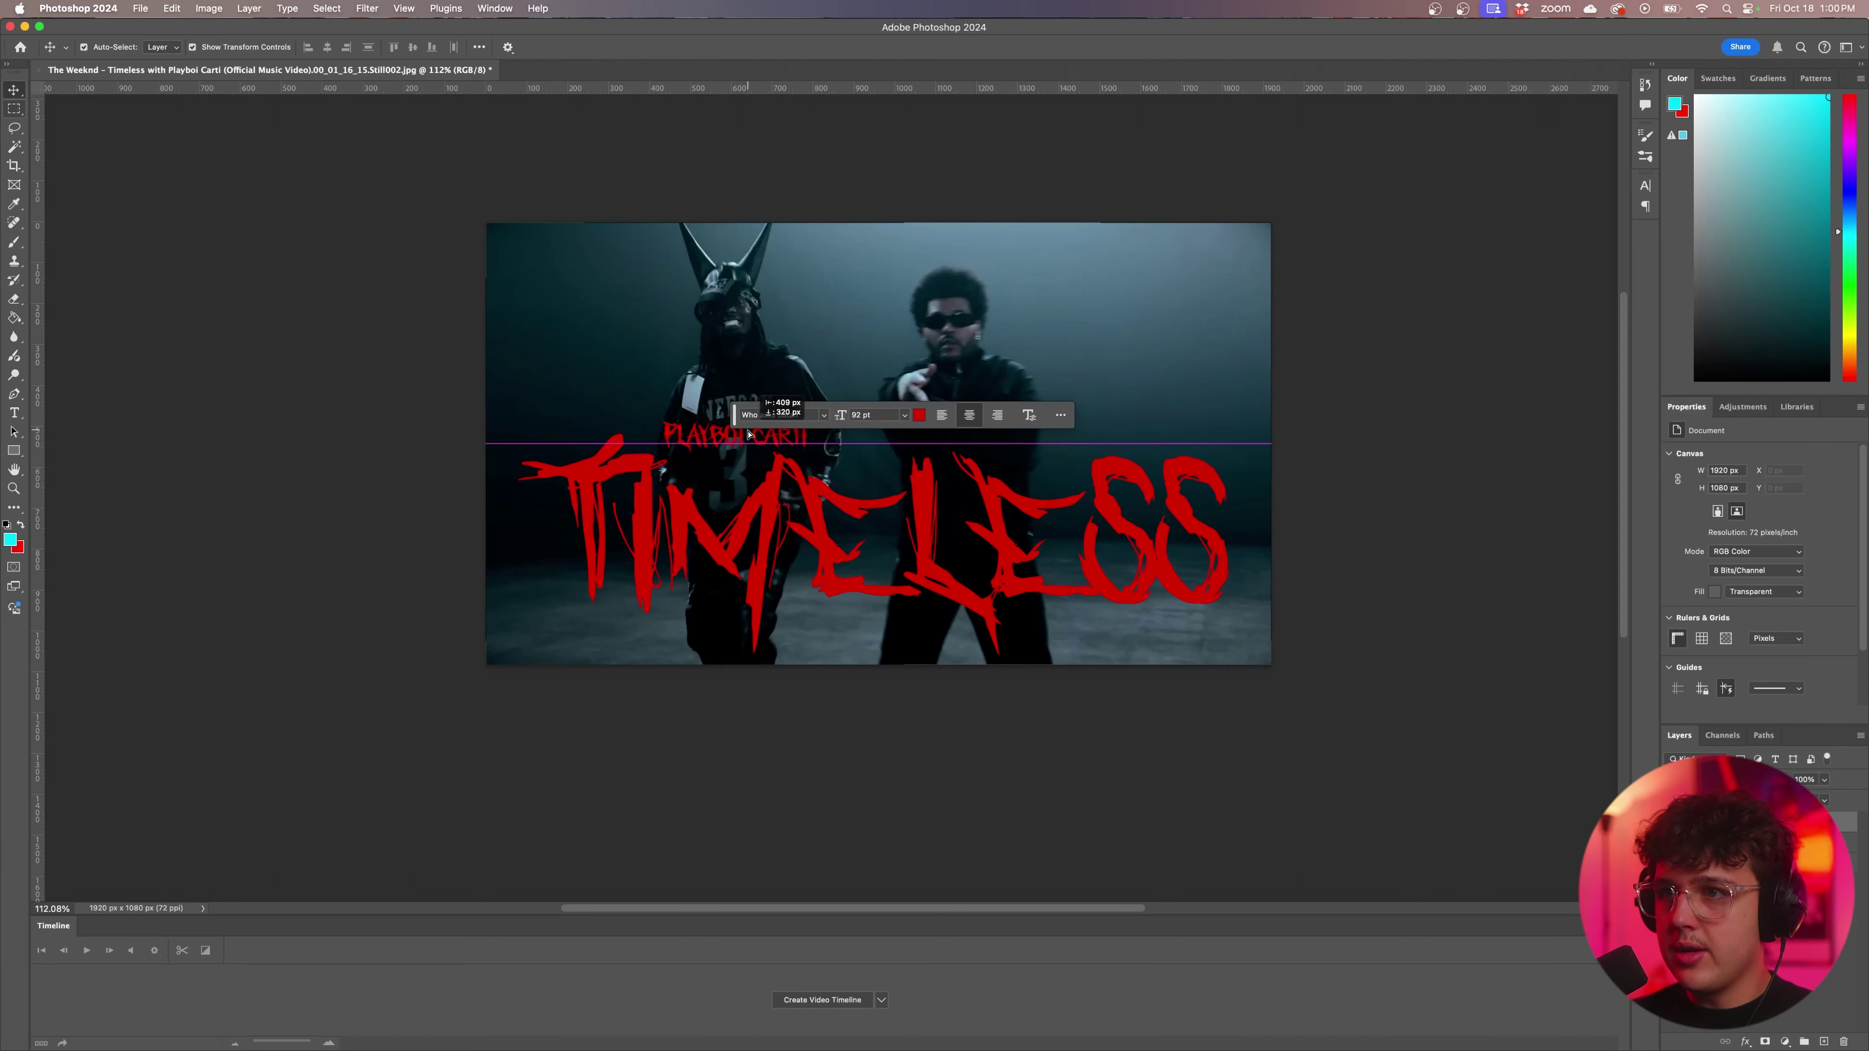
Add a THE WEEKND text at 92 pt in the same red font above the title.
key(t)
drag(793, 313, 1151, 424)
text(THE WEEKND)
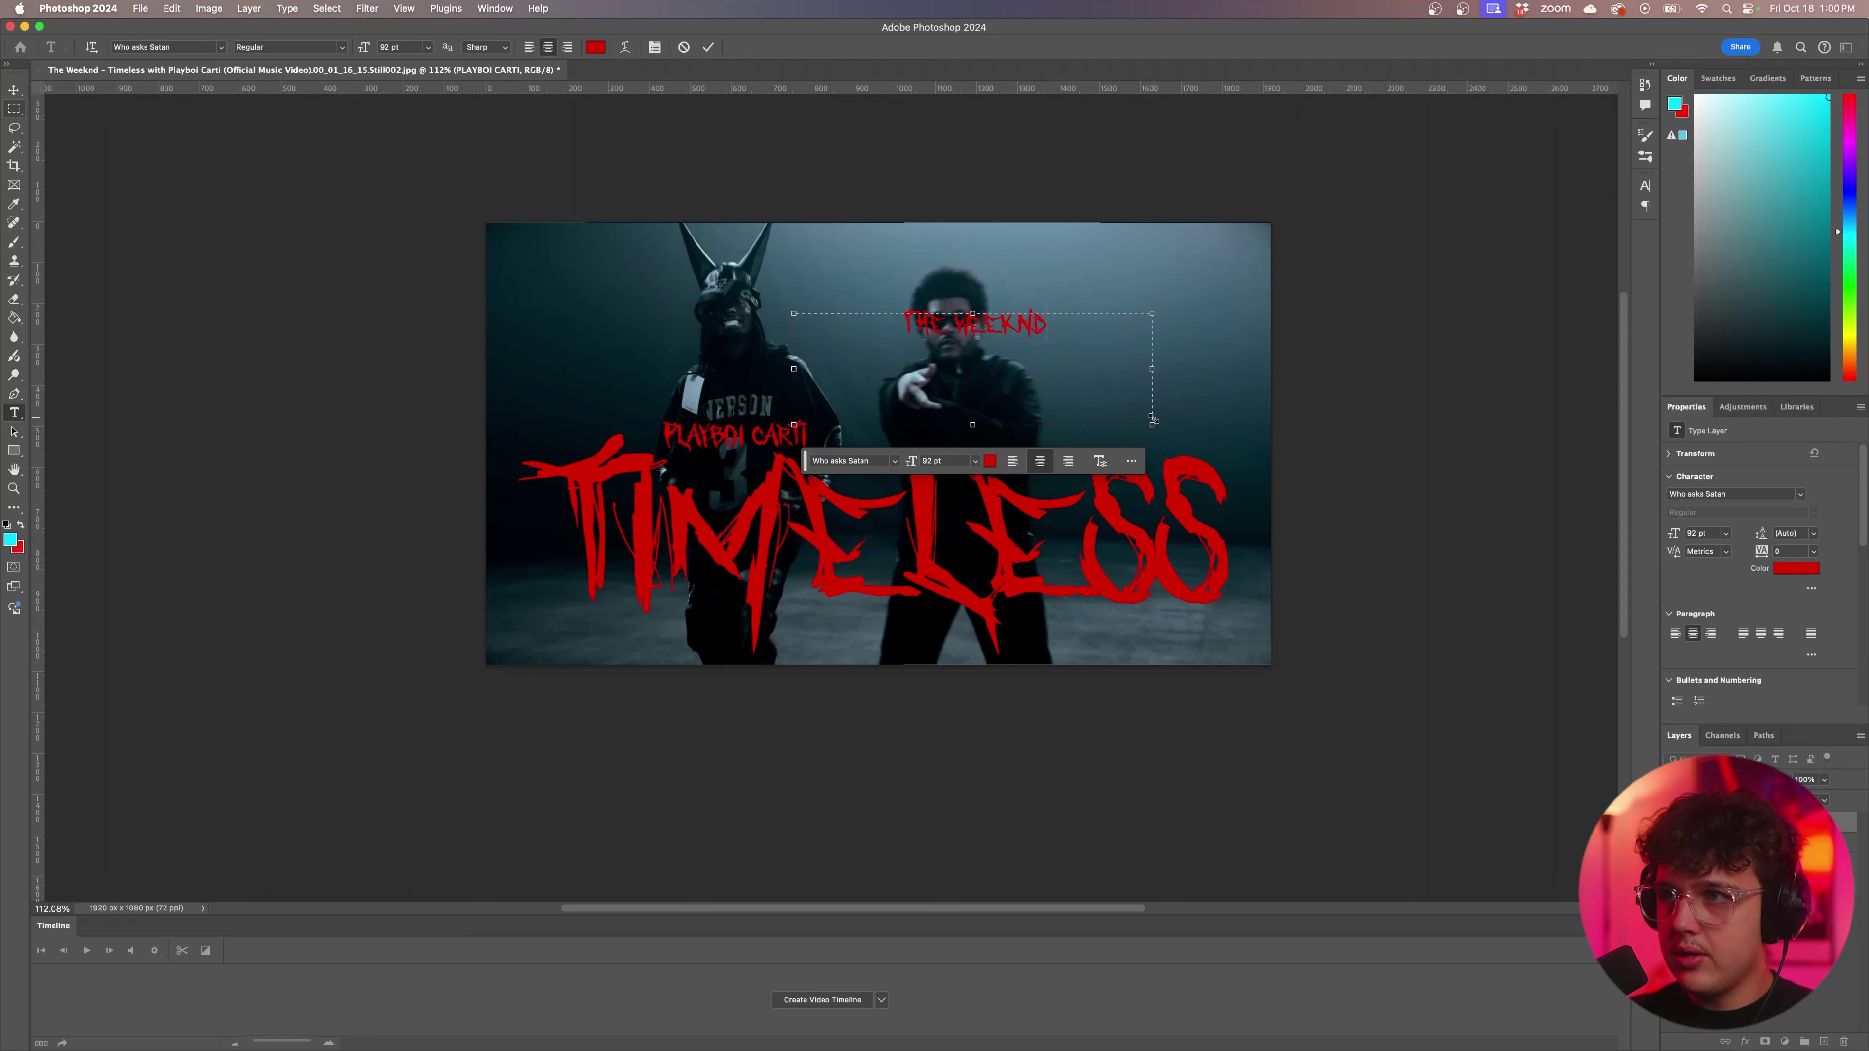
key(super+Return)
key(v)
Move THE WEEKND below the title's right half and PLAYBOI CARTI below its left half, scaling PLAYBOI CARTI down to about 65 pt.
drag(1003, 336, 1152, 611)
click(817, 457)
drag(821, 428, 640, 406)
key(super+z)
drag(894, 466, 741, 638)
click(14, 90)
click(255, 188)
scroll(810, 428, up, 2)
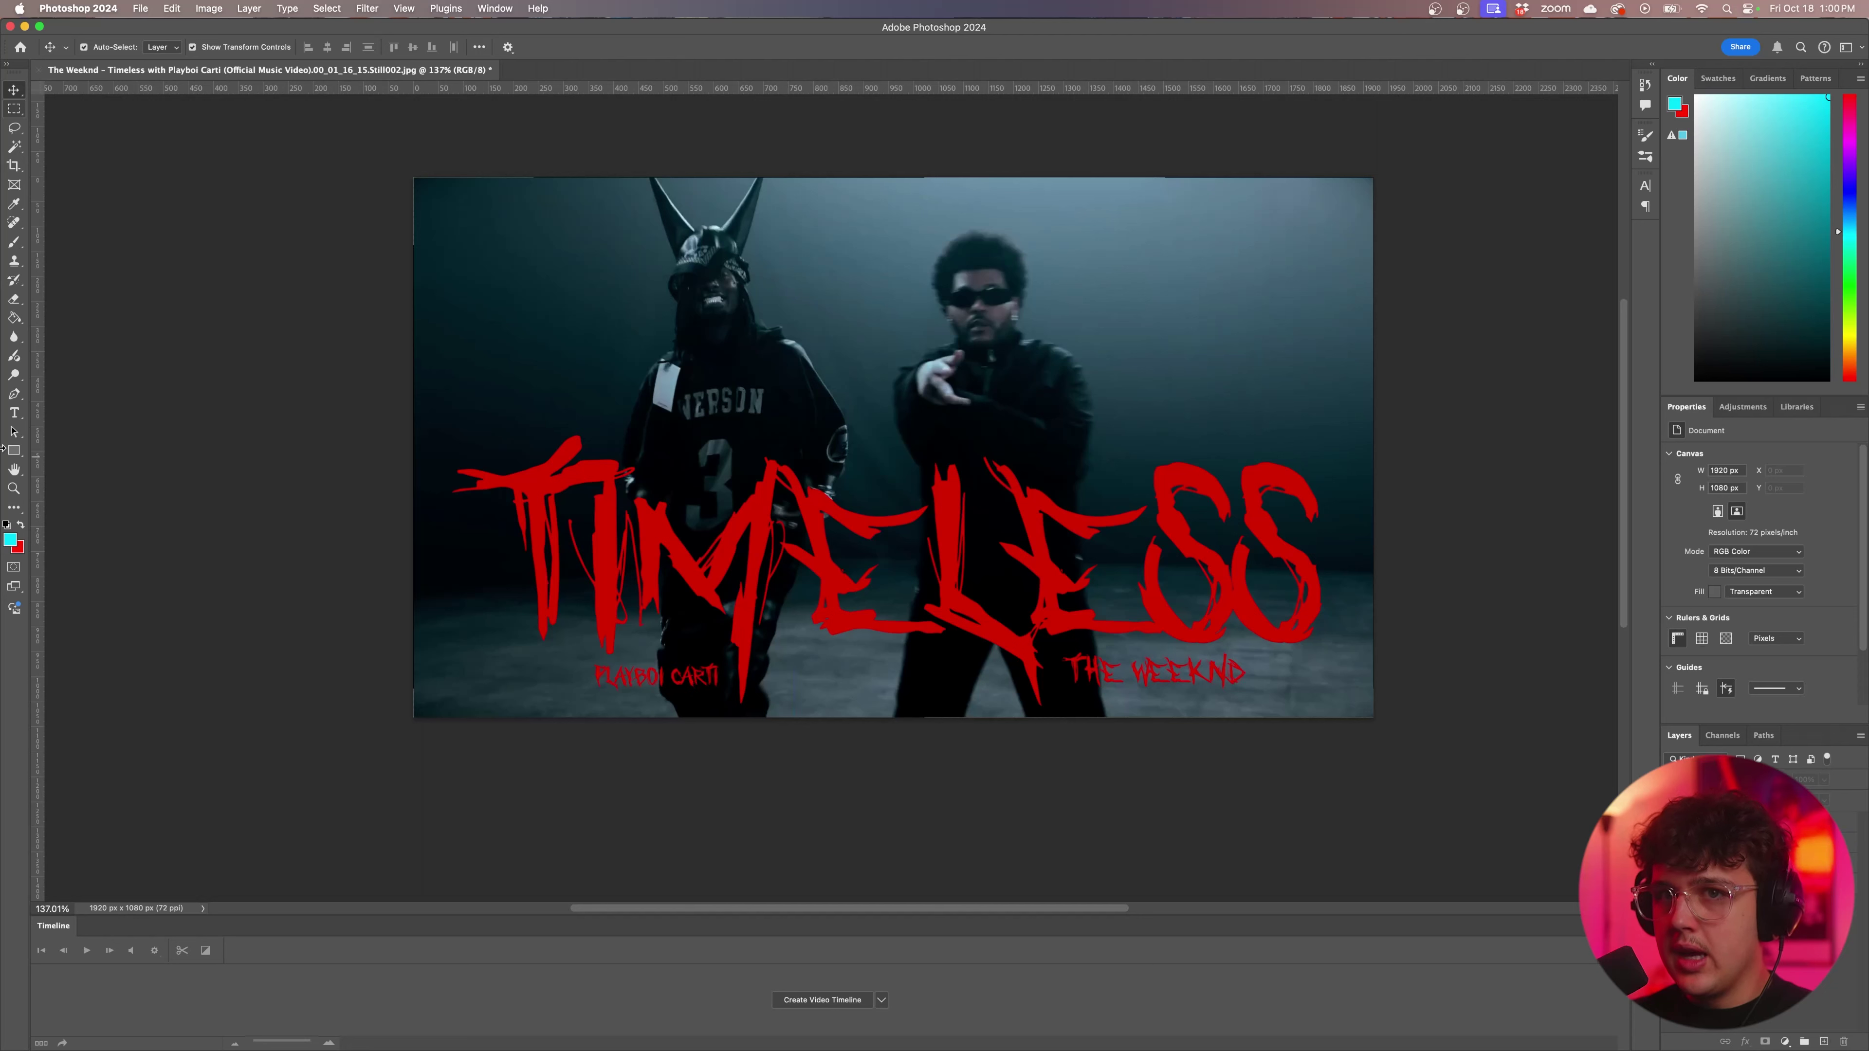
Change the PLAYBOI CARTI text to Arial Black at 38 pt.
click(16, 412)
click(596, 685)
key(super+a)
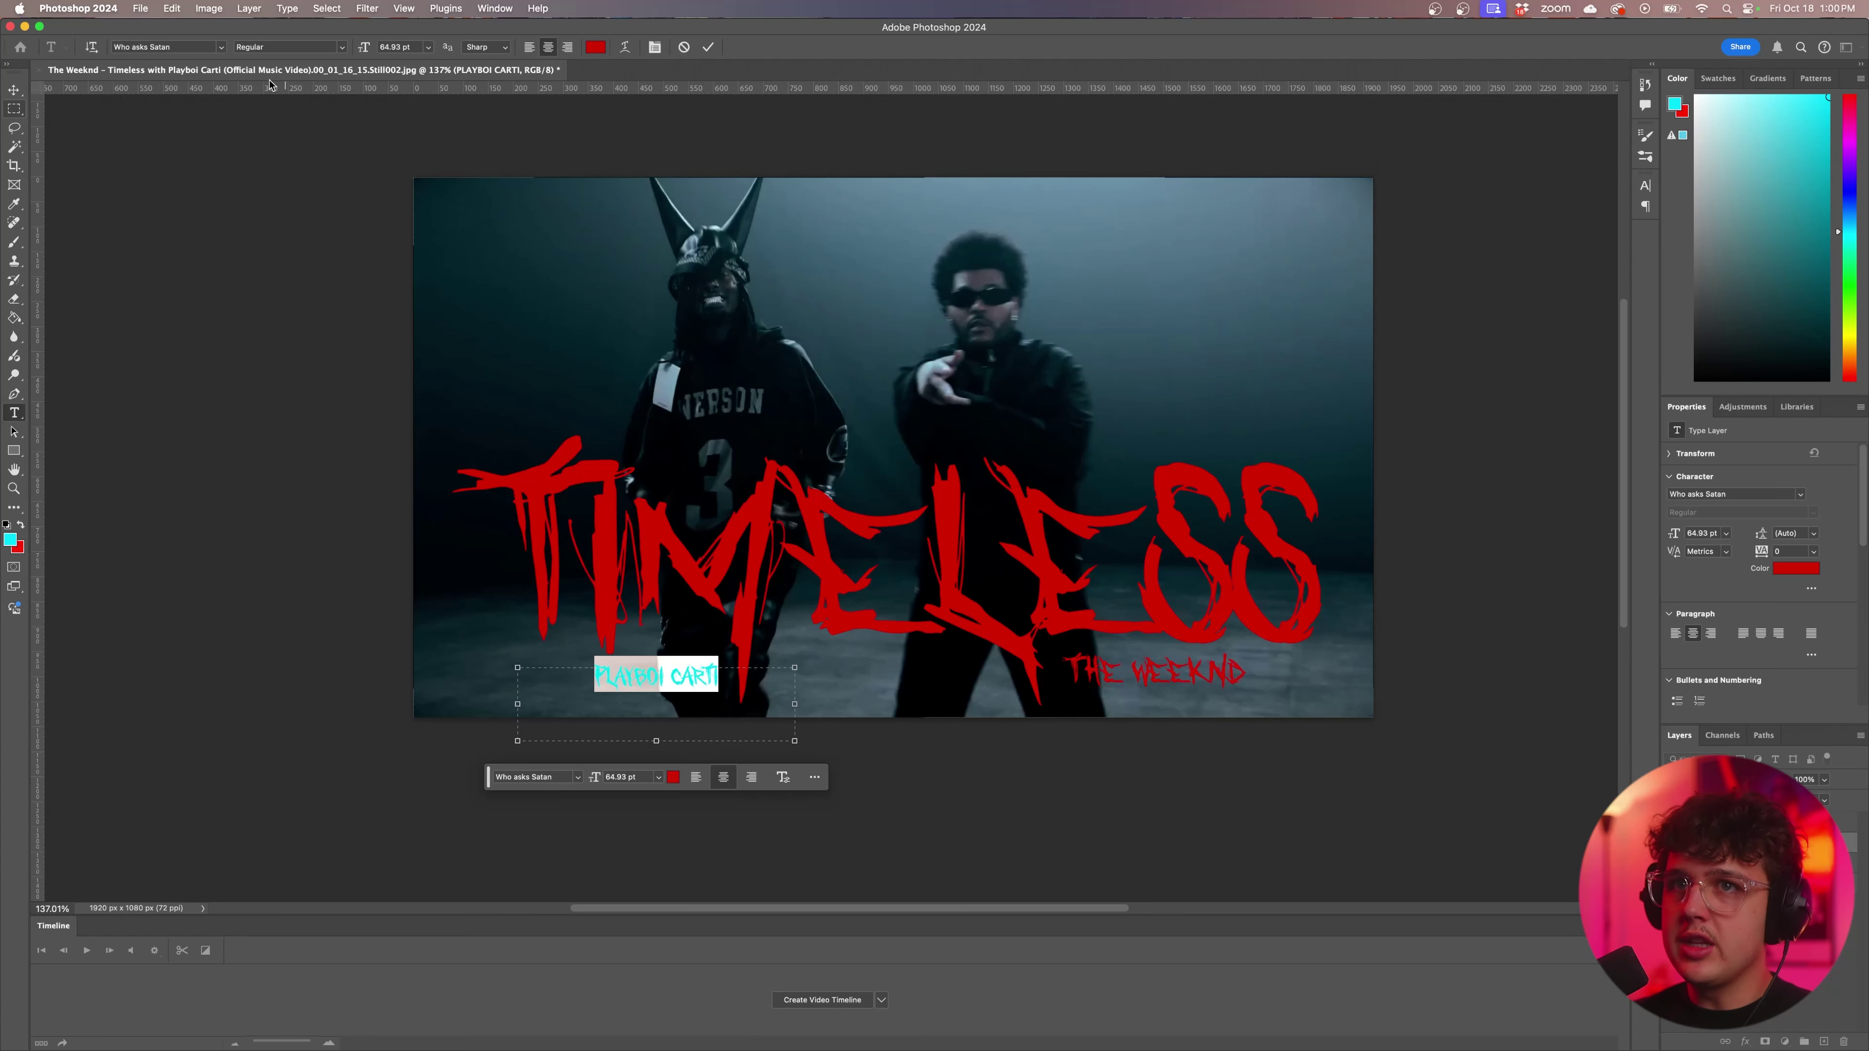
click(221, 48)
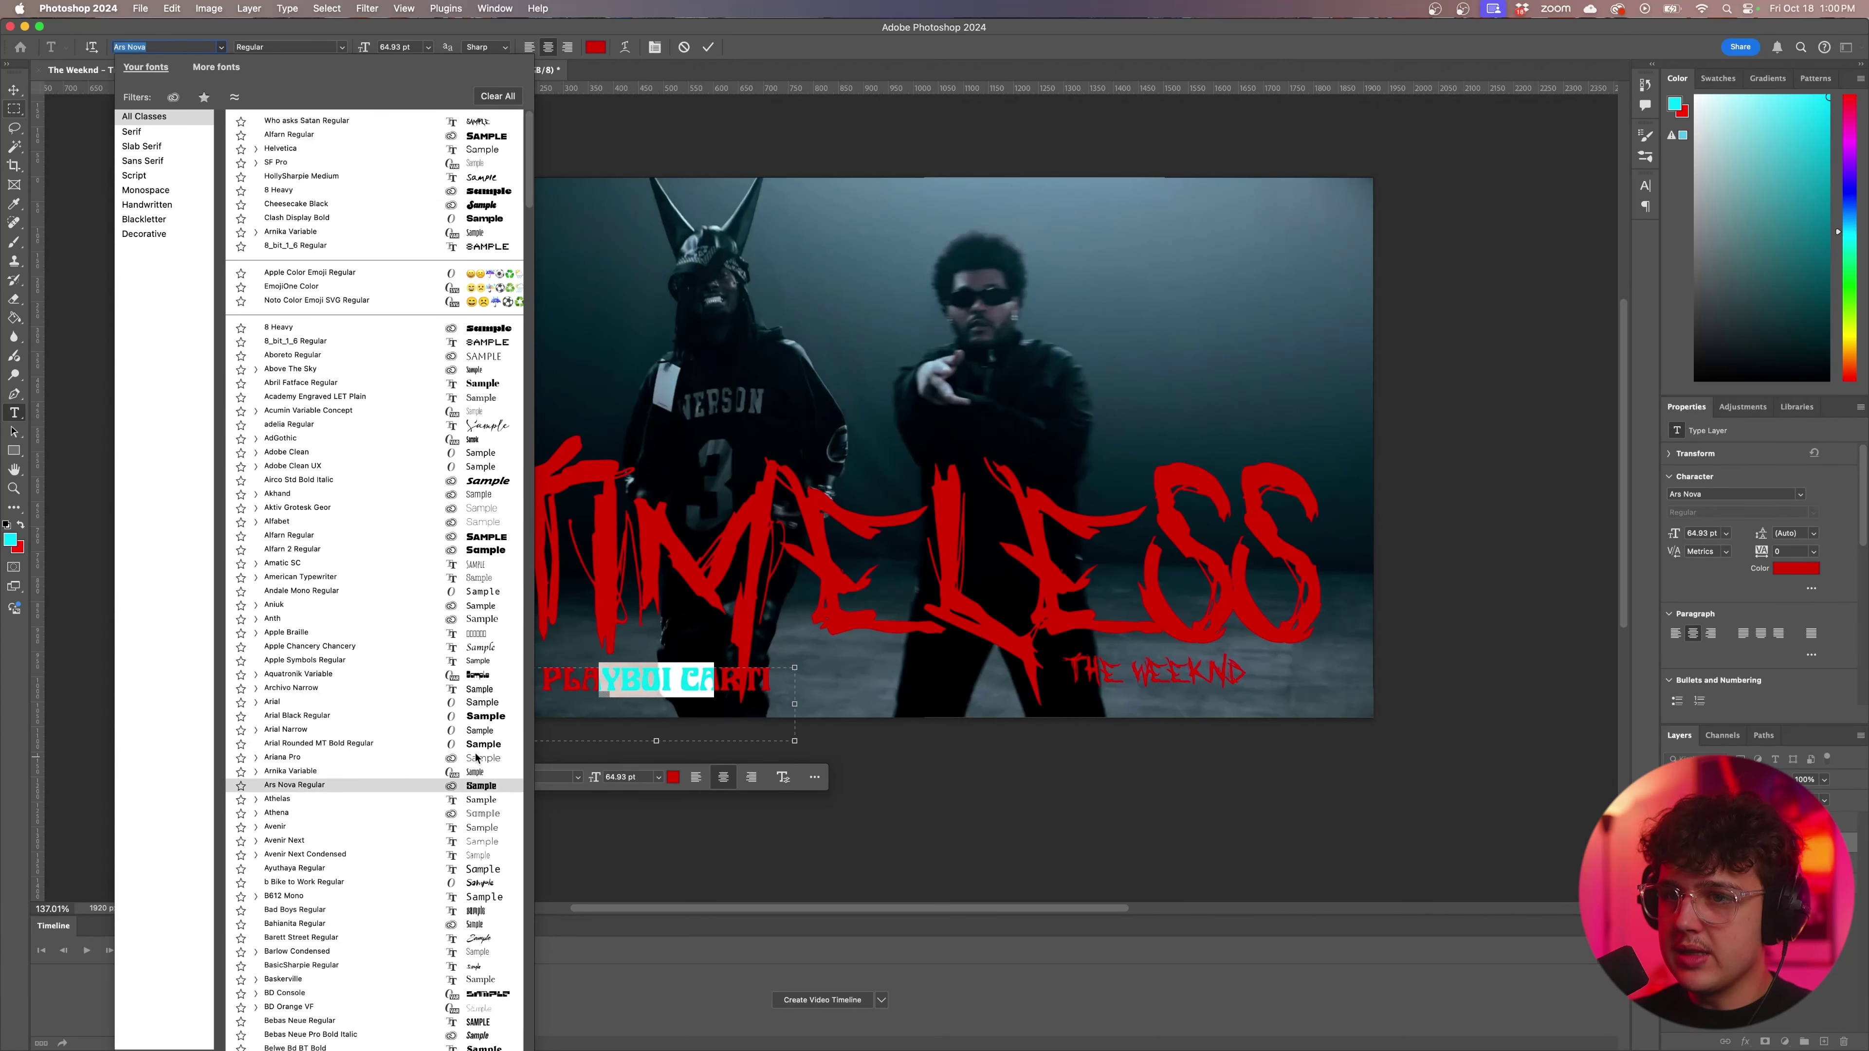
click(474, 716)
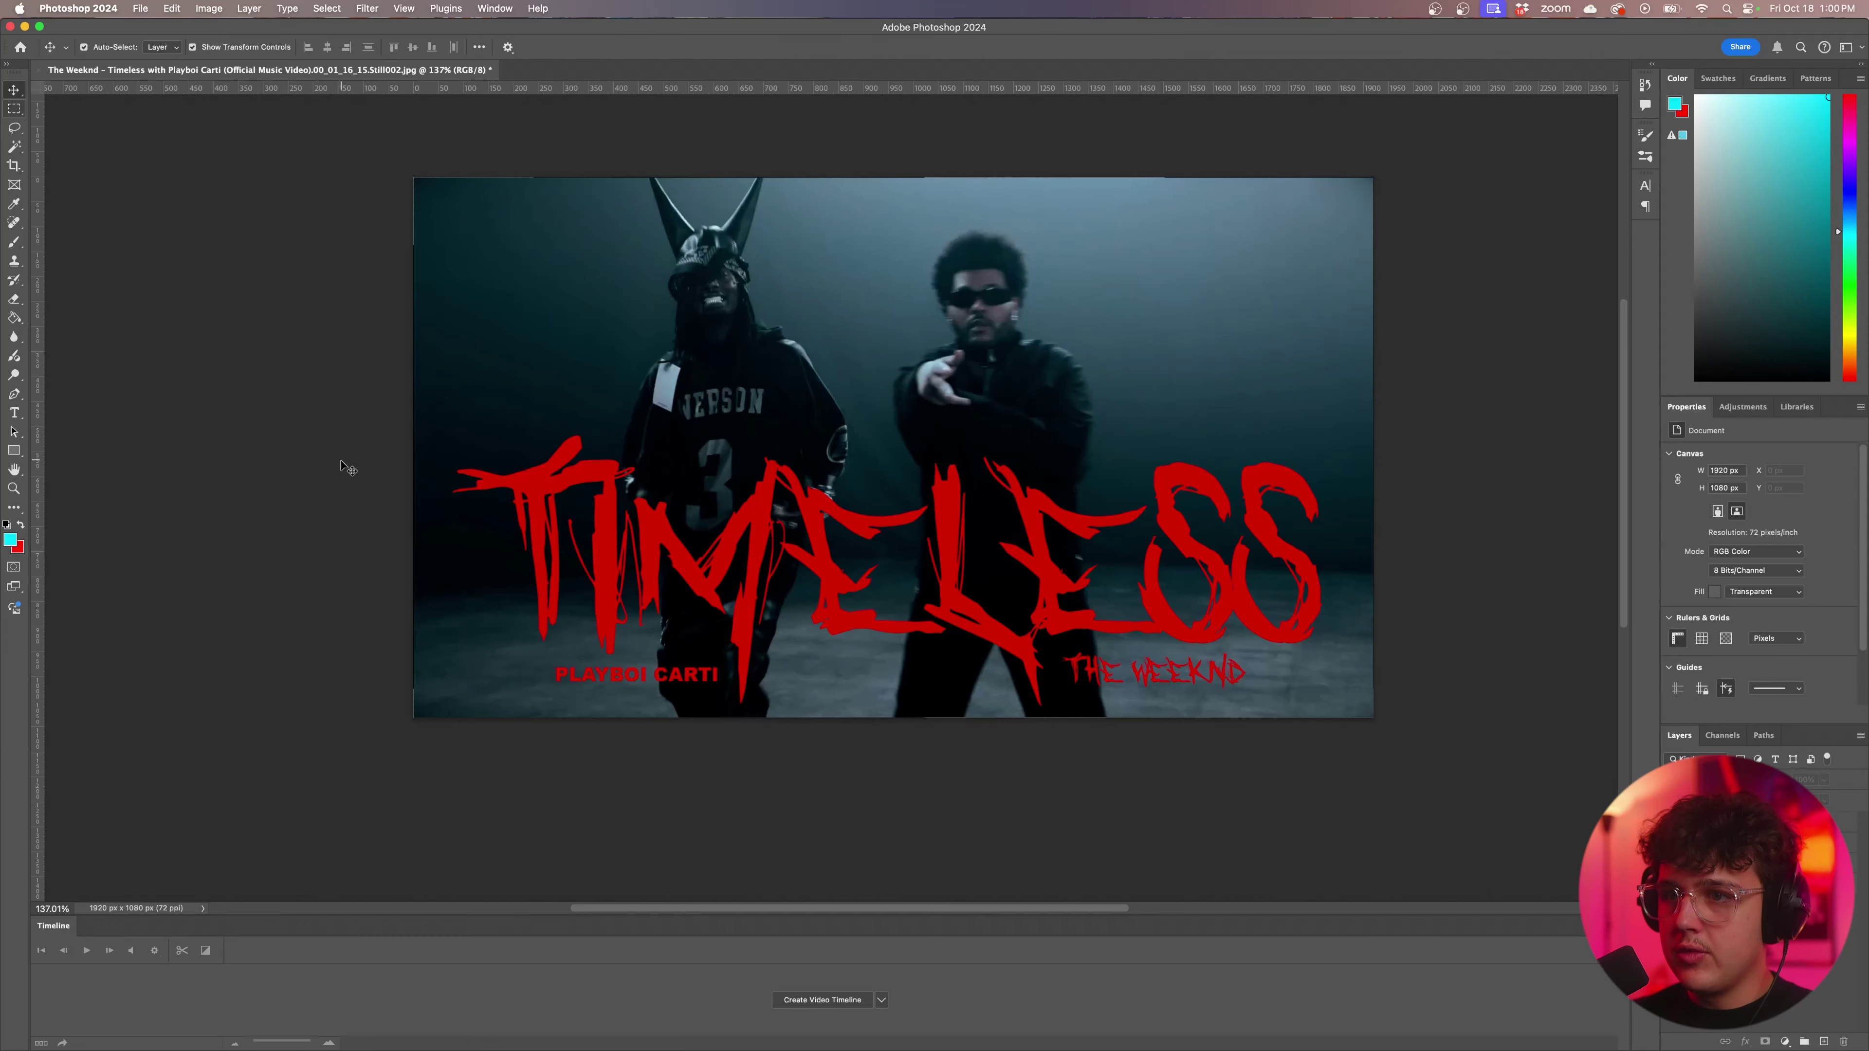
scroll(657, 728, down, 3)
scroll(657, 727, up, 1)
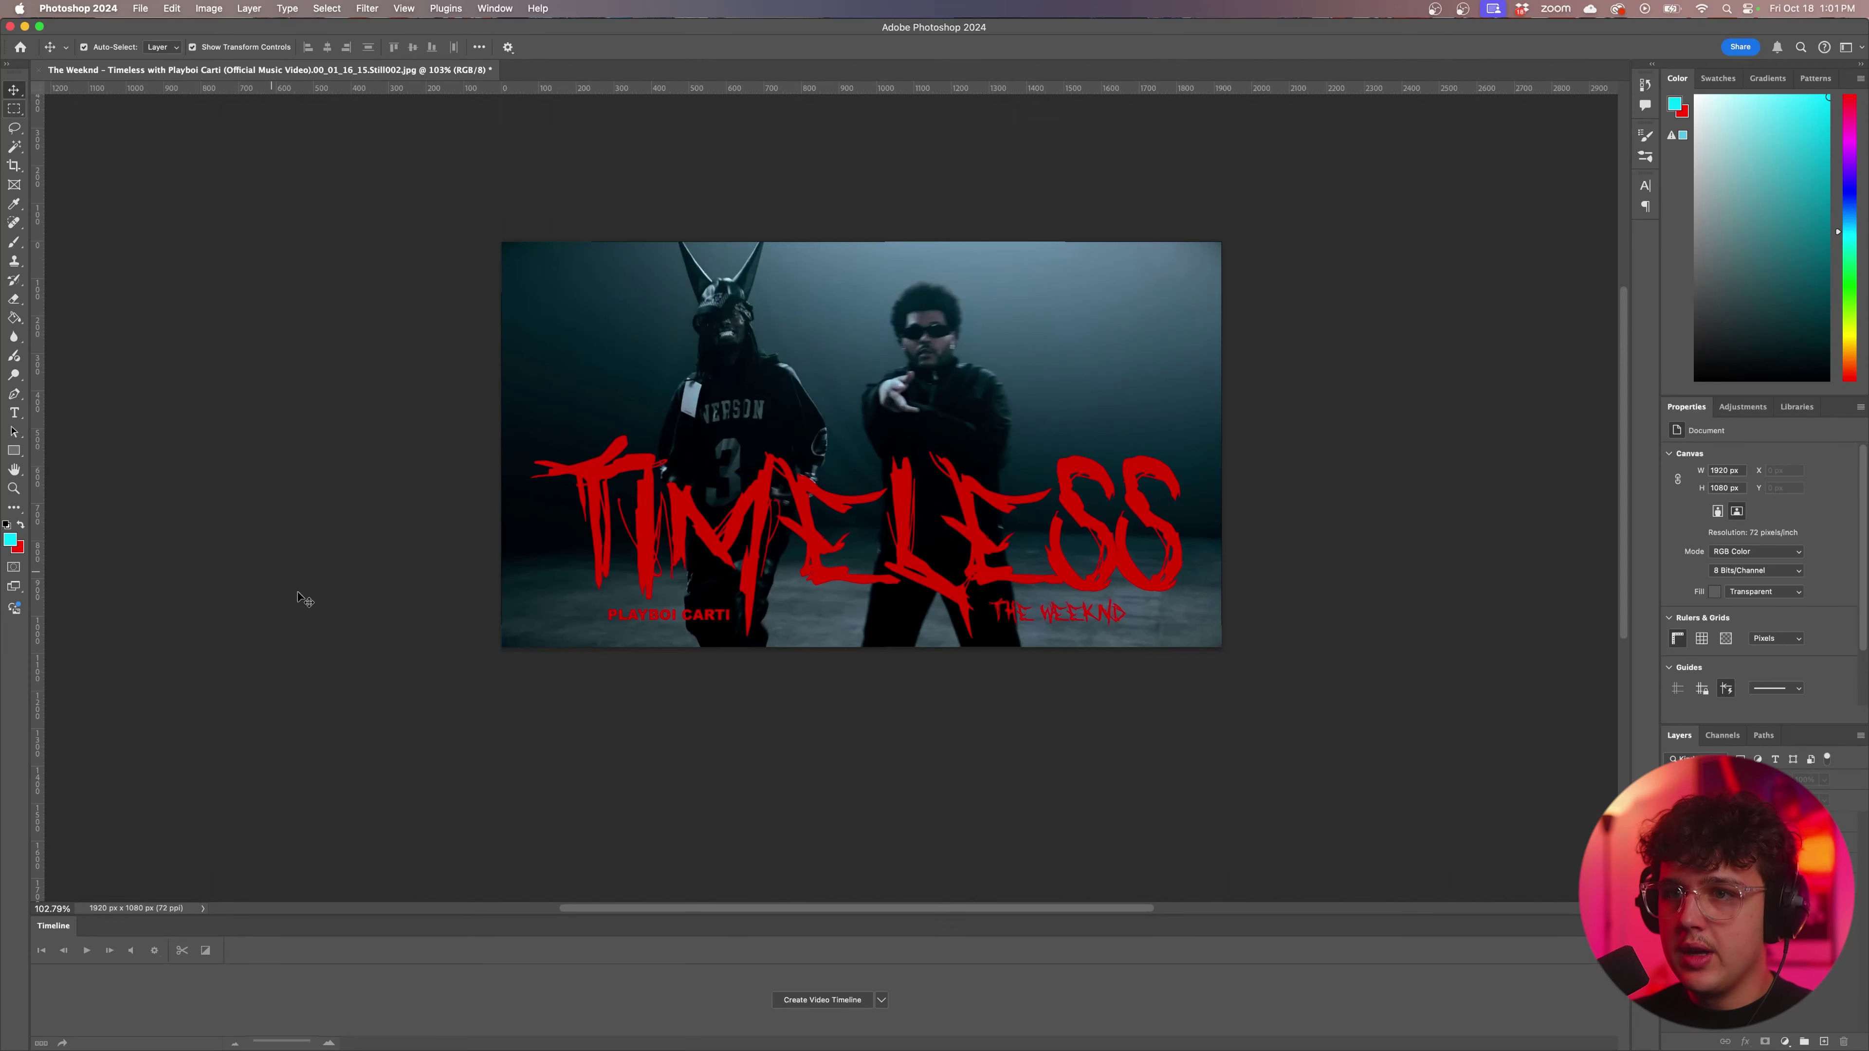
Hide the TIMELESS title so the artist names beneath it can be selected for editing.
click(660, 615)
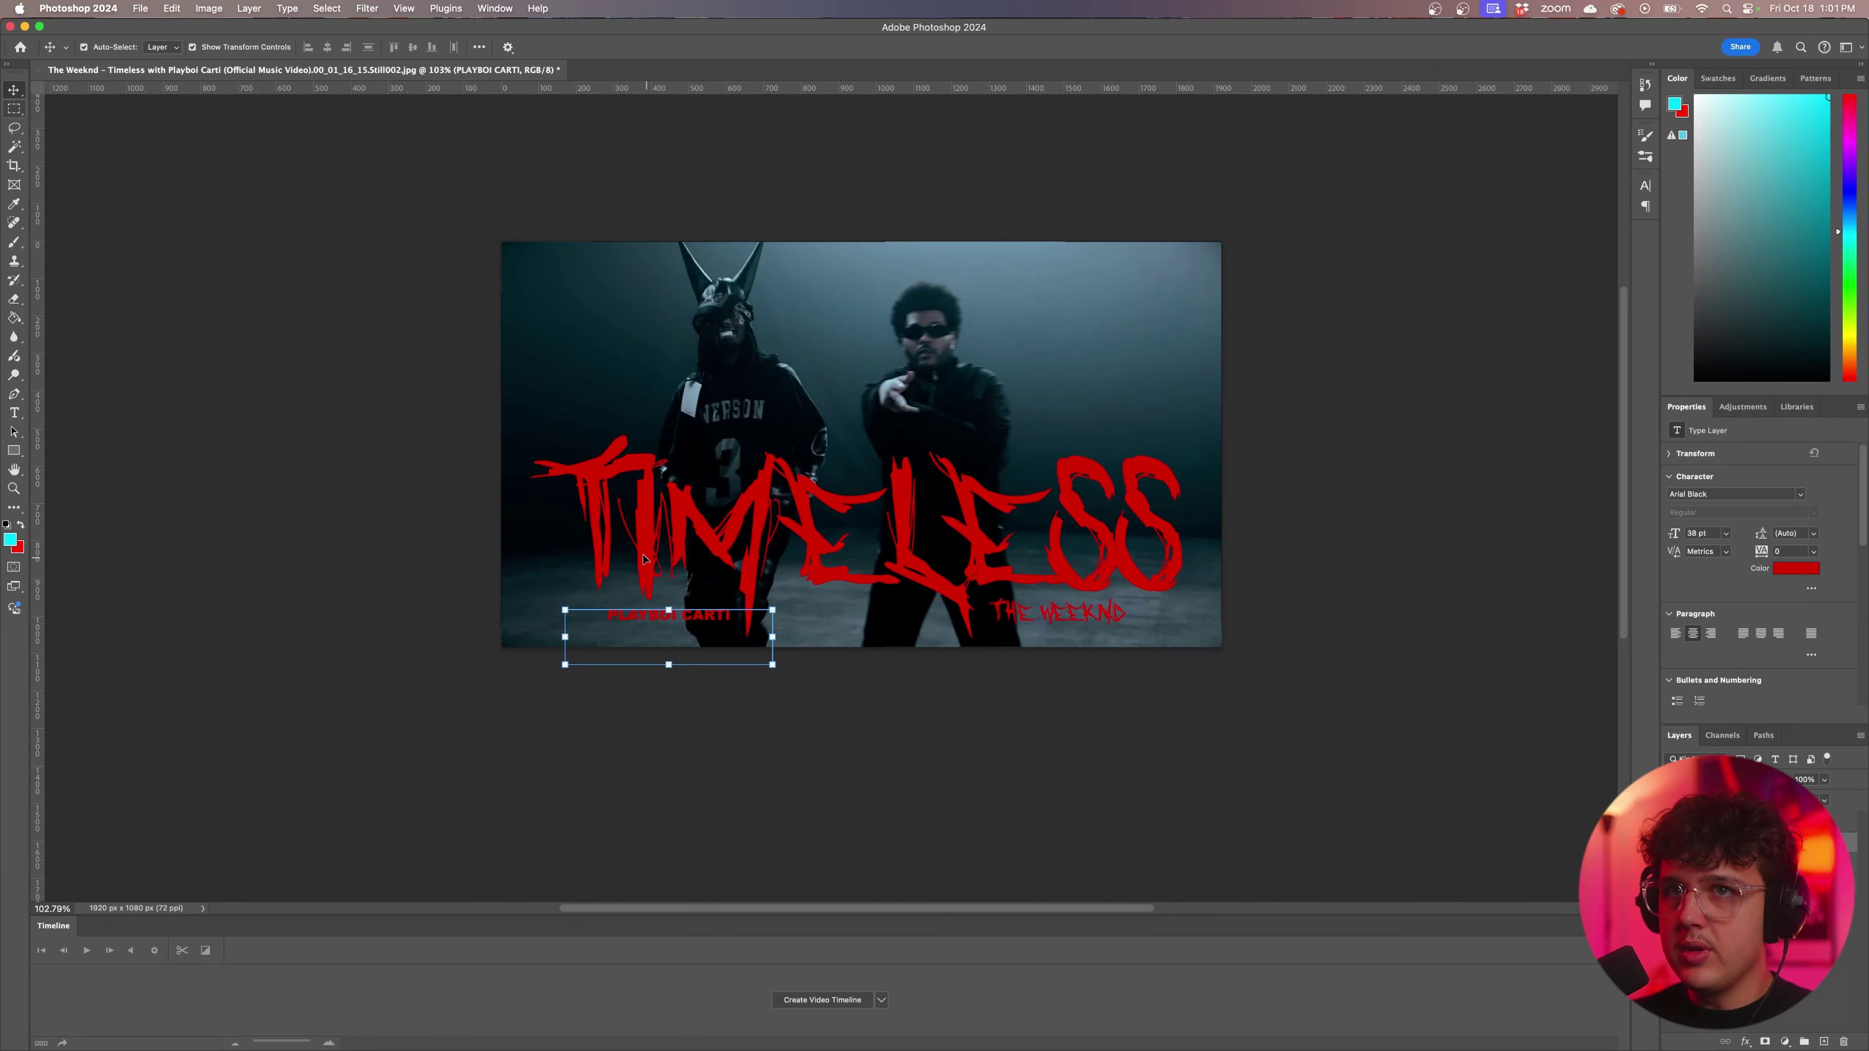
click(13, 415)
click(588, 562)
click(13, 90)
key(BackSpace)
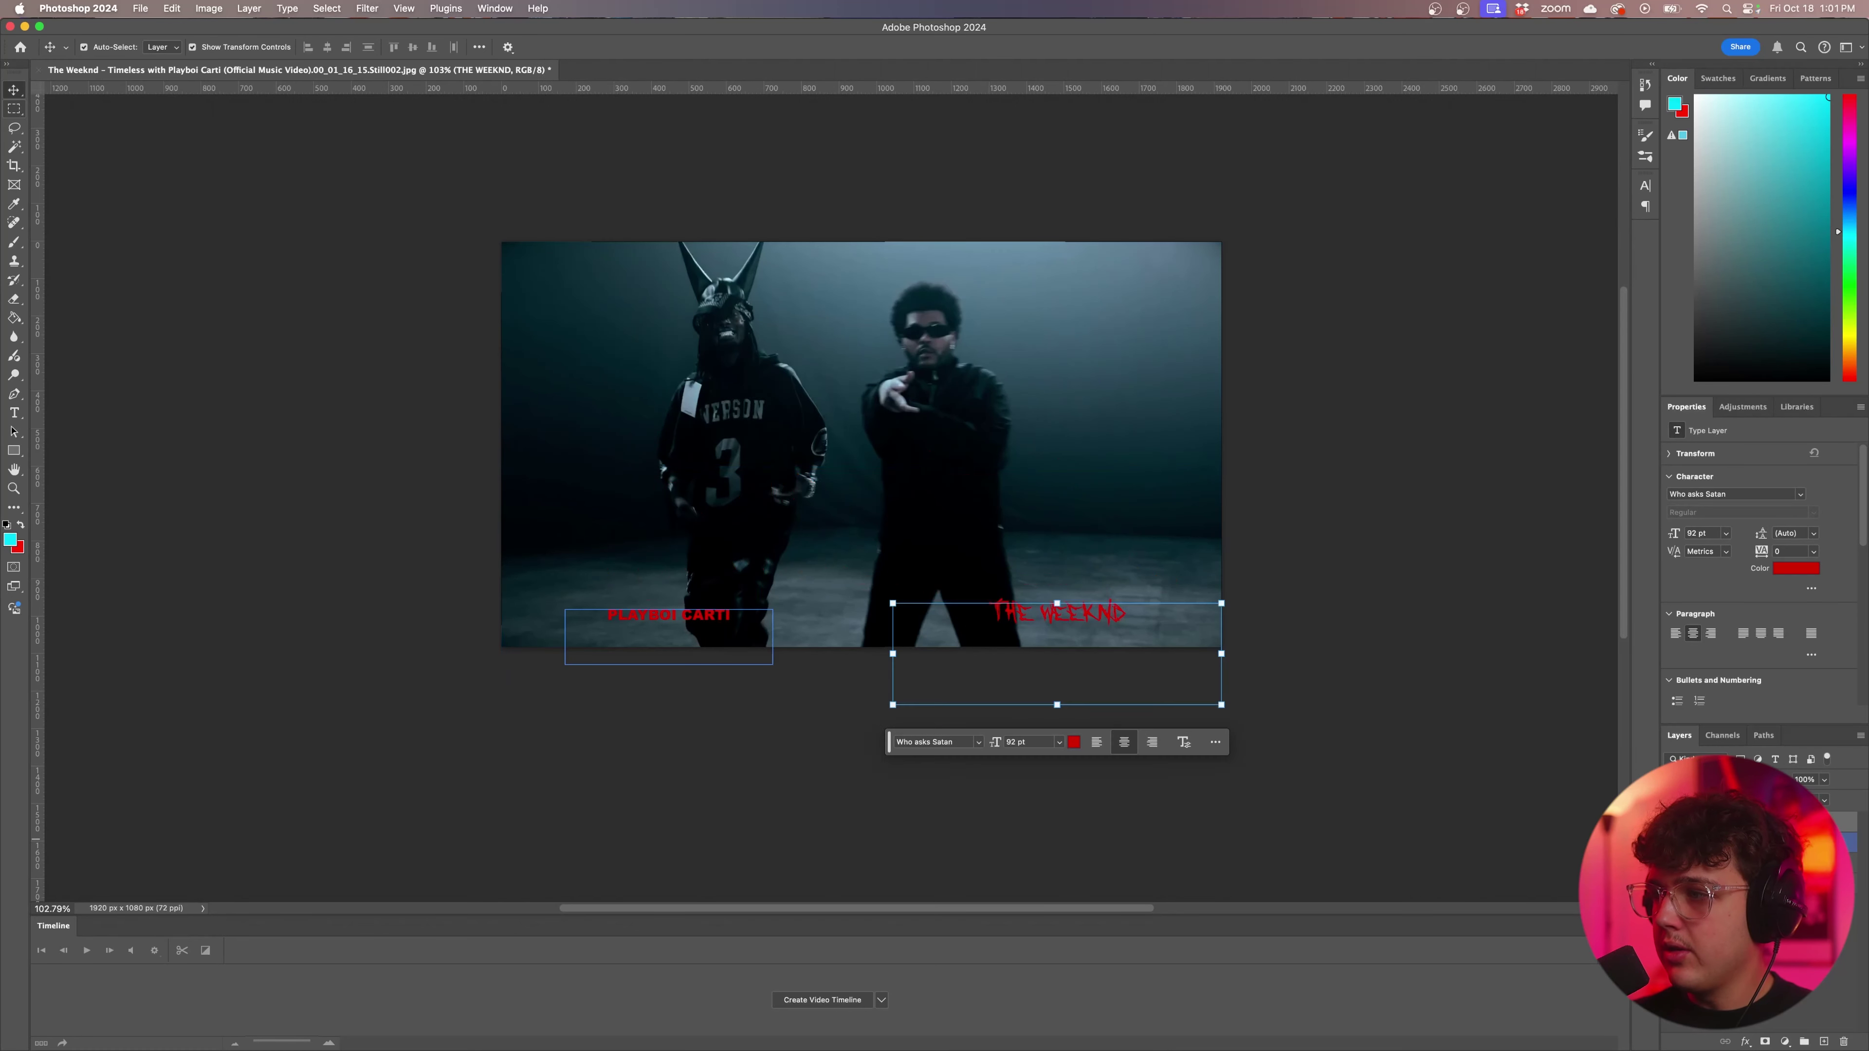
Check the font and size settings of the PLAYBOI CARTI text.
click(655, 616)
click(25, 415)
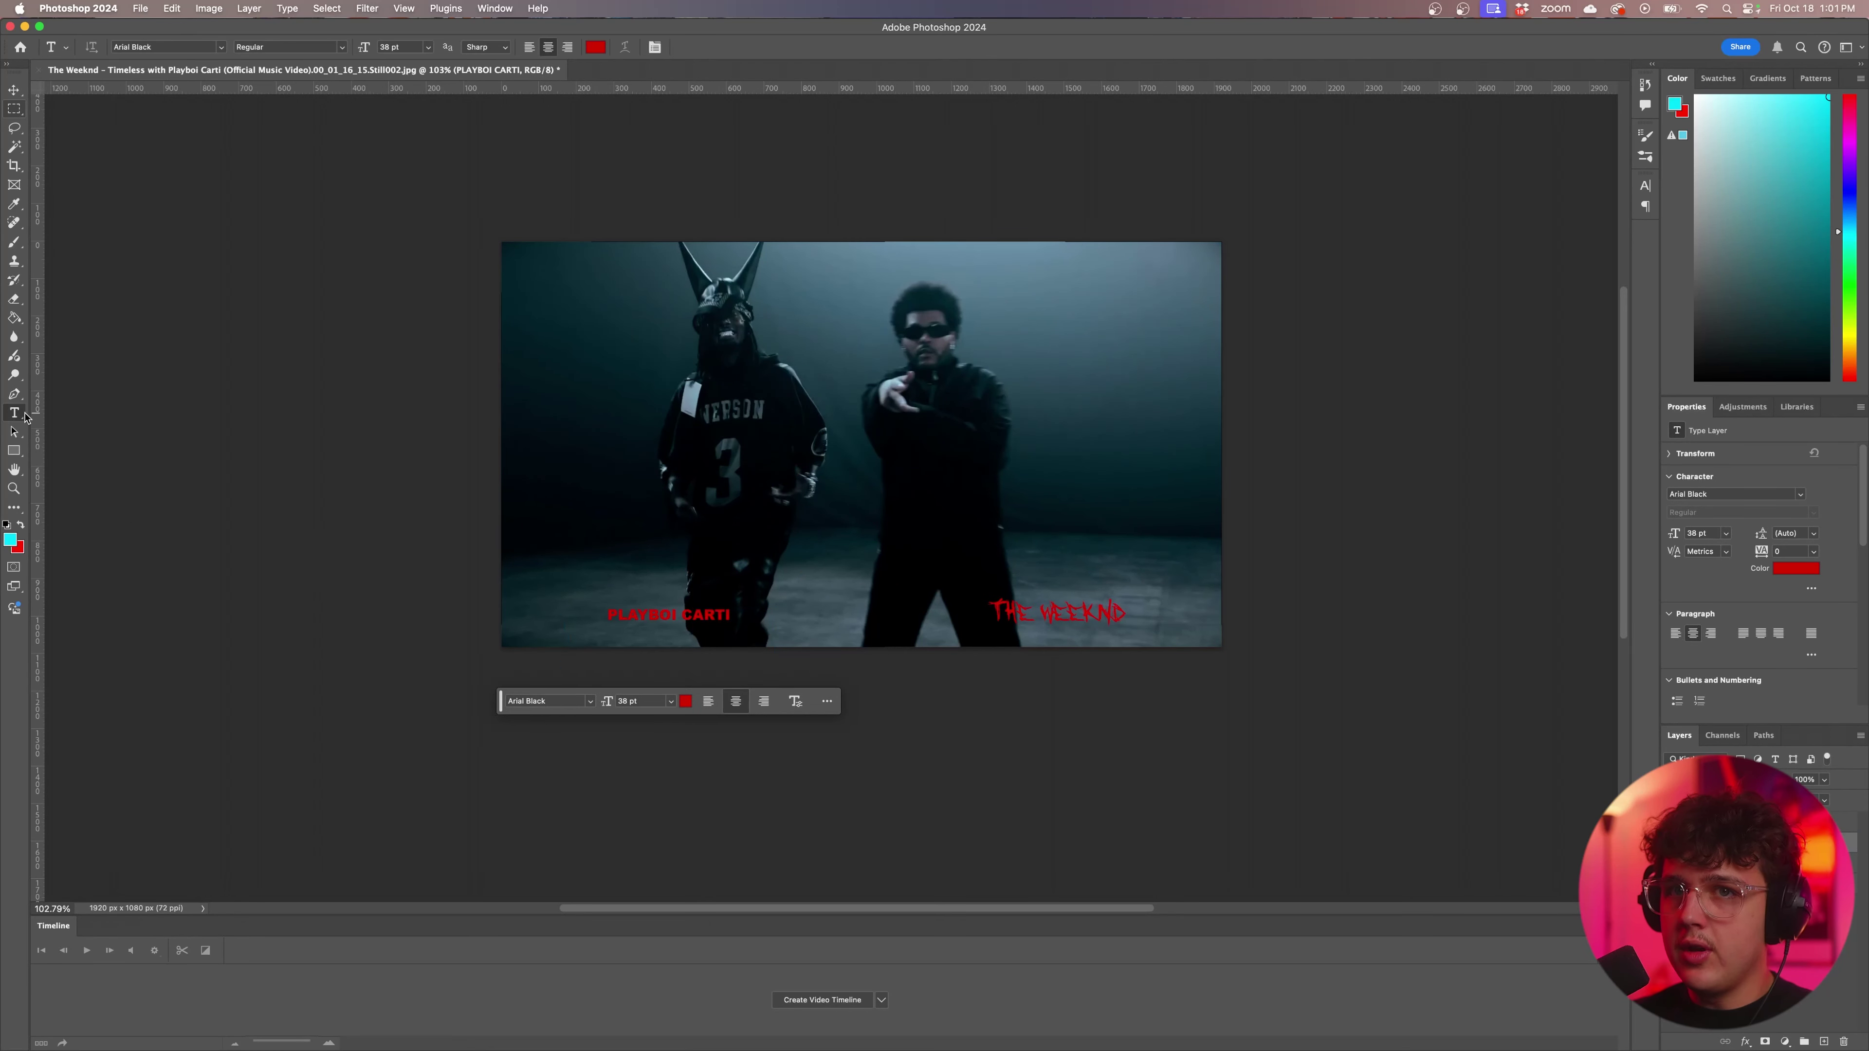
click(693, 620)
key(super+a)
click(13, 90)
click(292, 363)
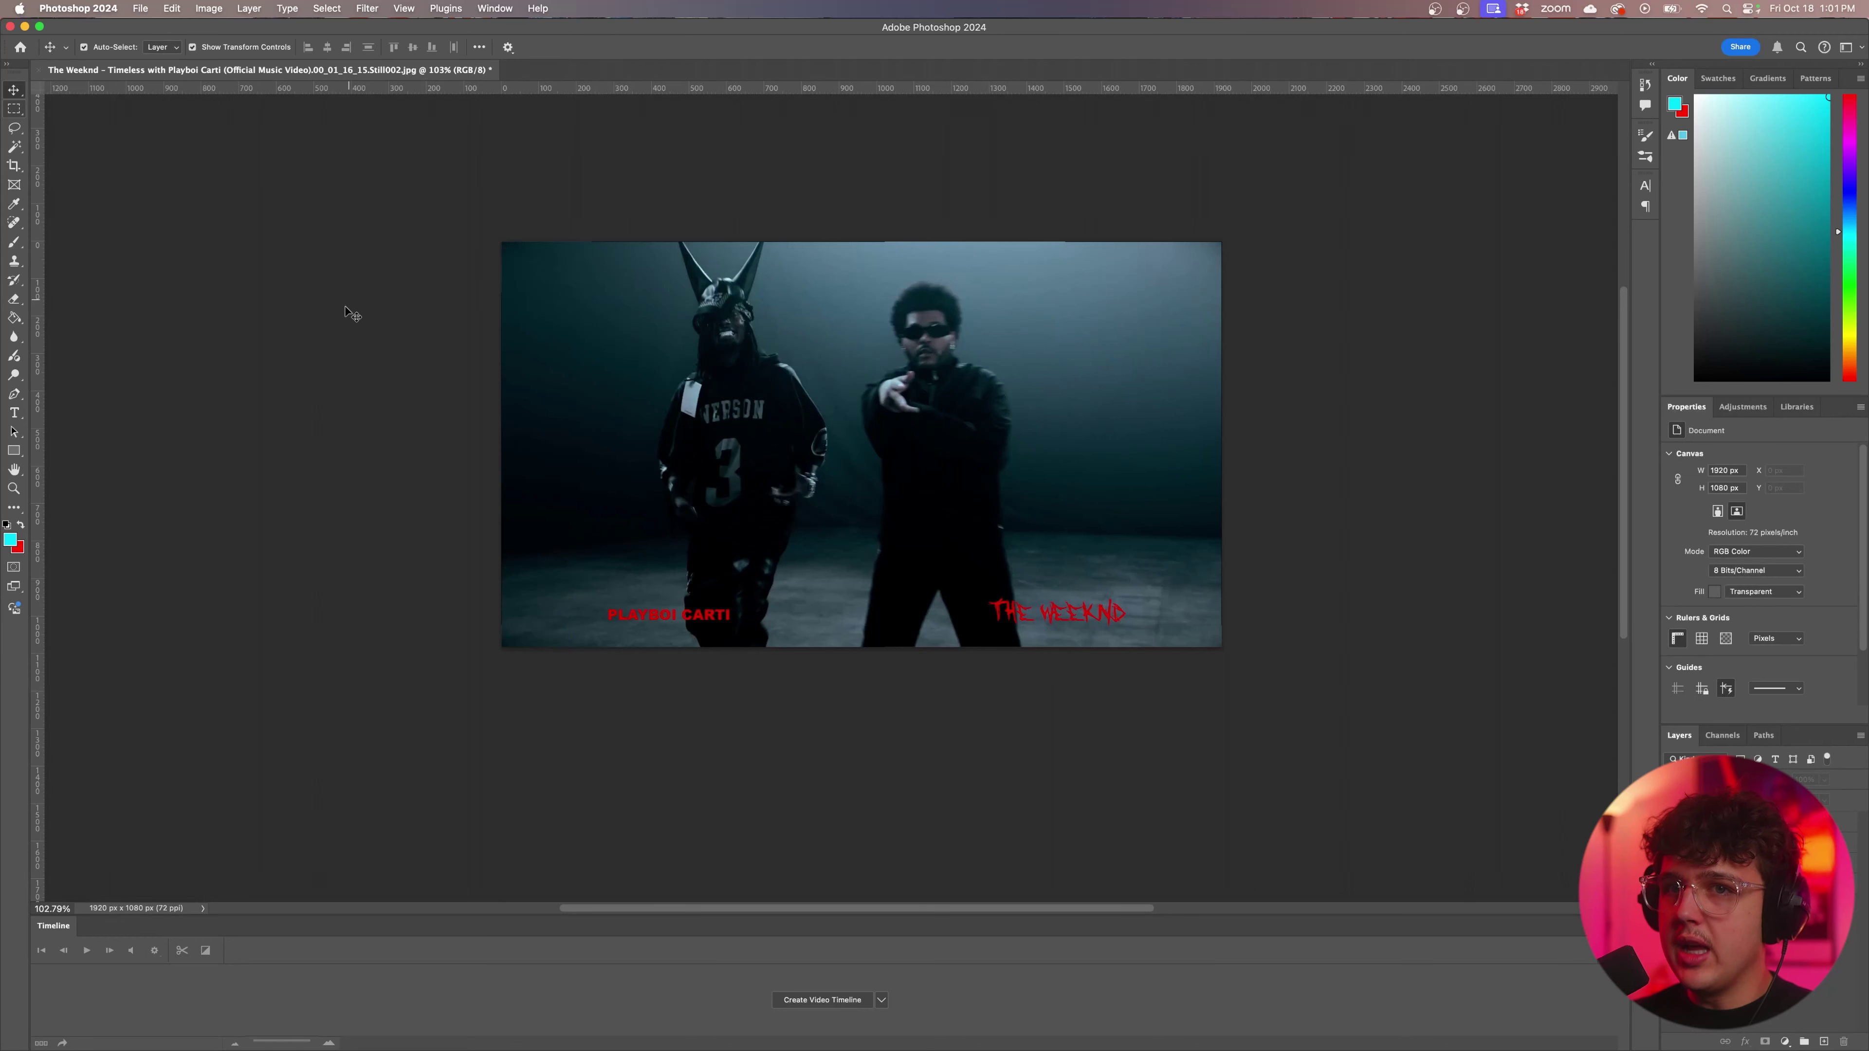
Change the THE WEEKND text to Arial Black at 60 pt.
click(15, 414)
click(993, 610)
key(super+a)
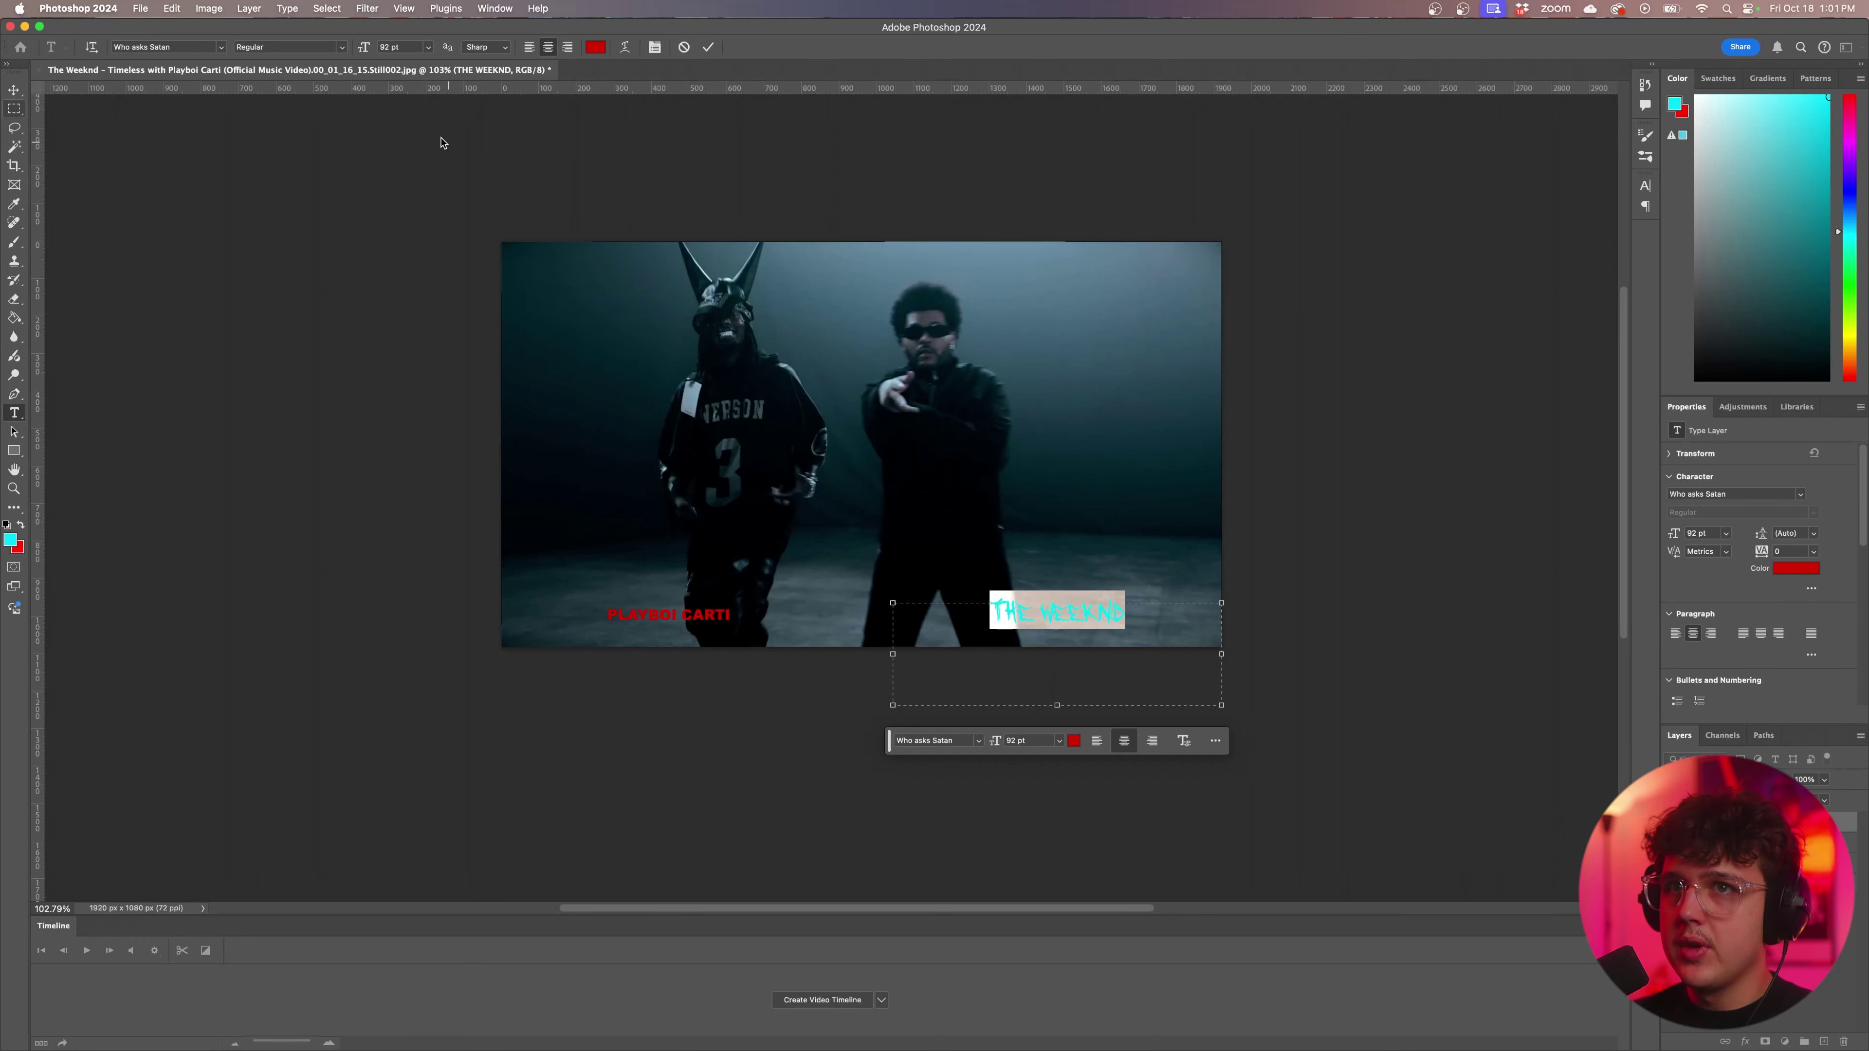
click(221, 46)
click(319, 177)
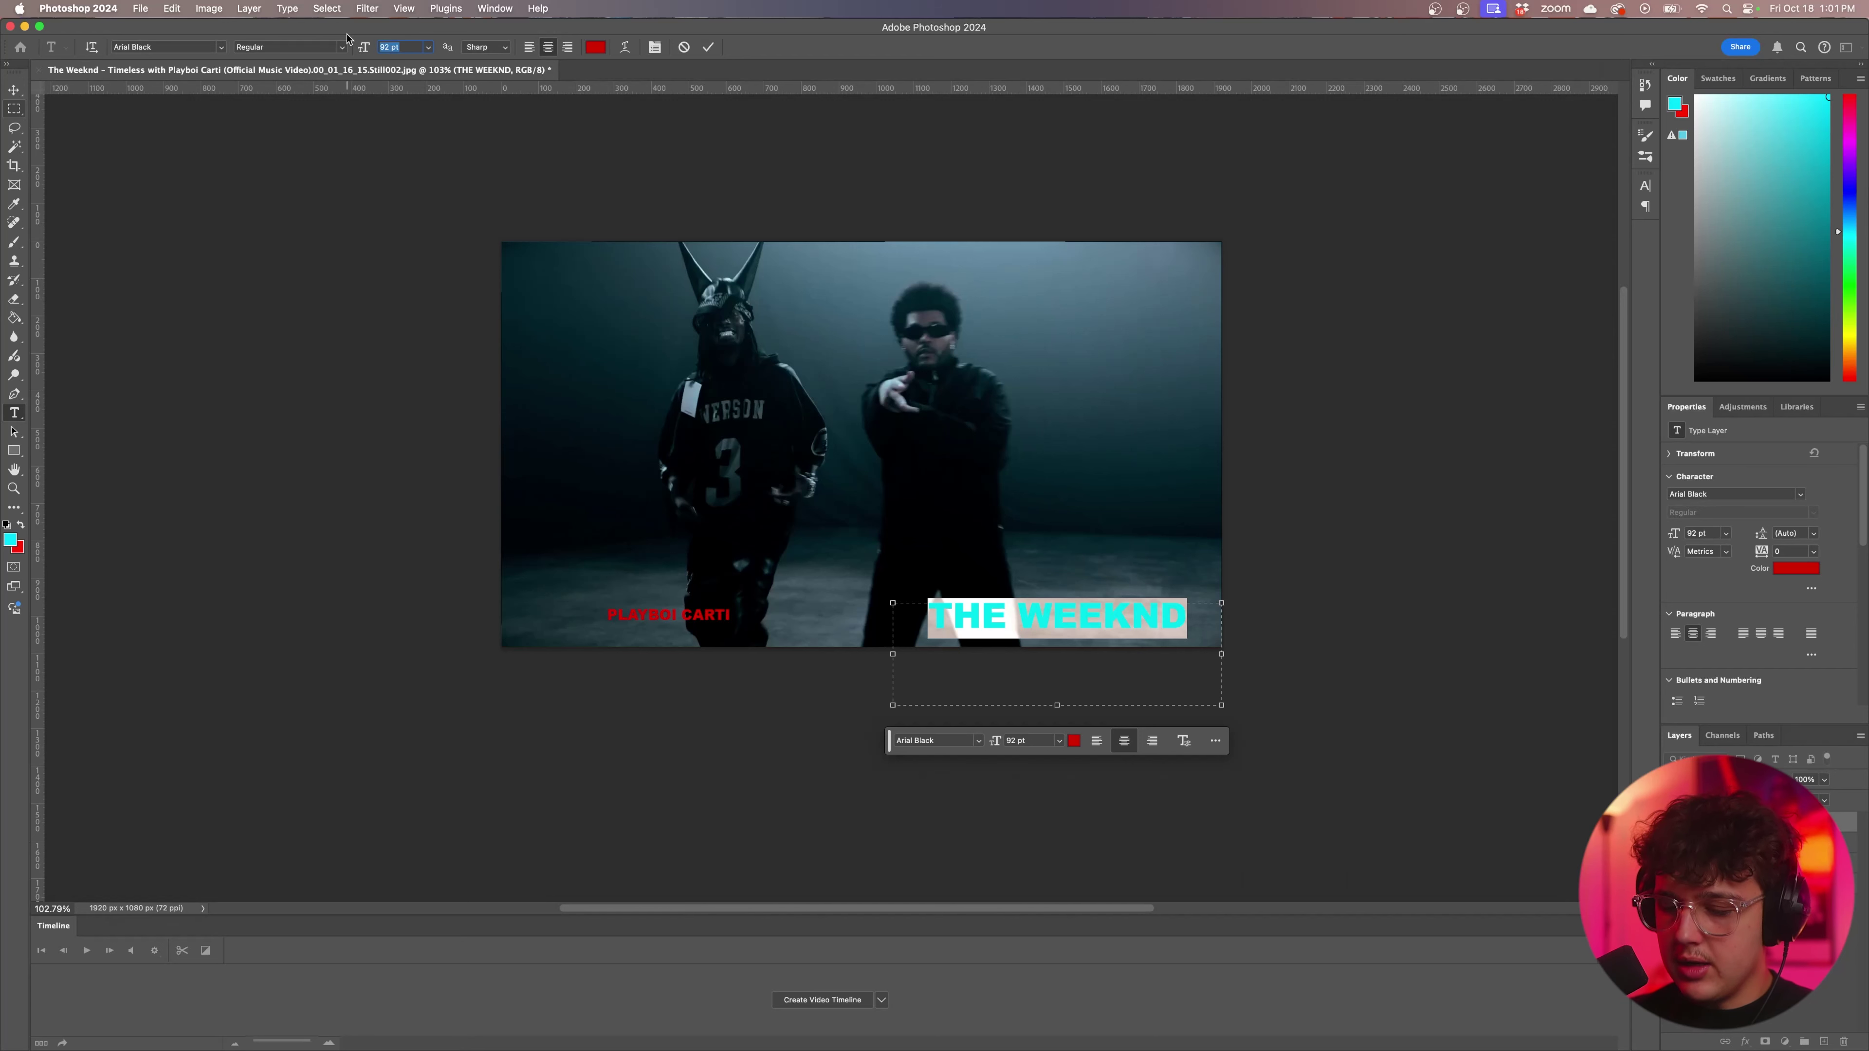
text(60)
key(Return)
key(Escape)
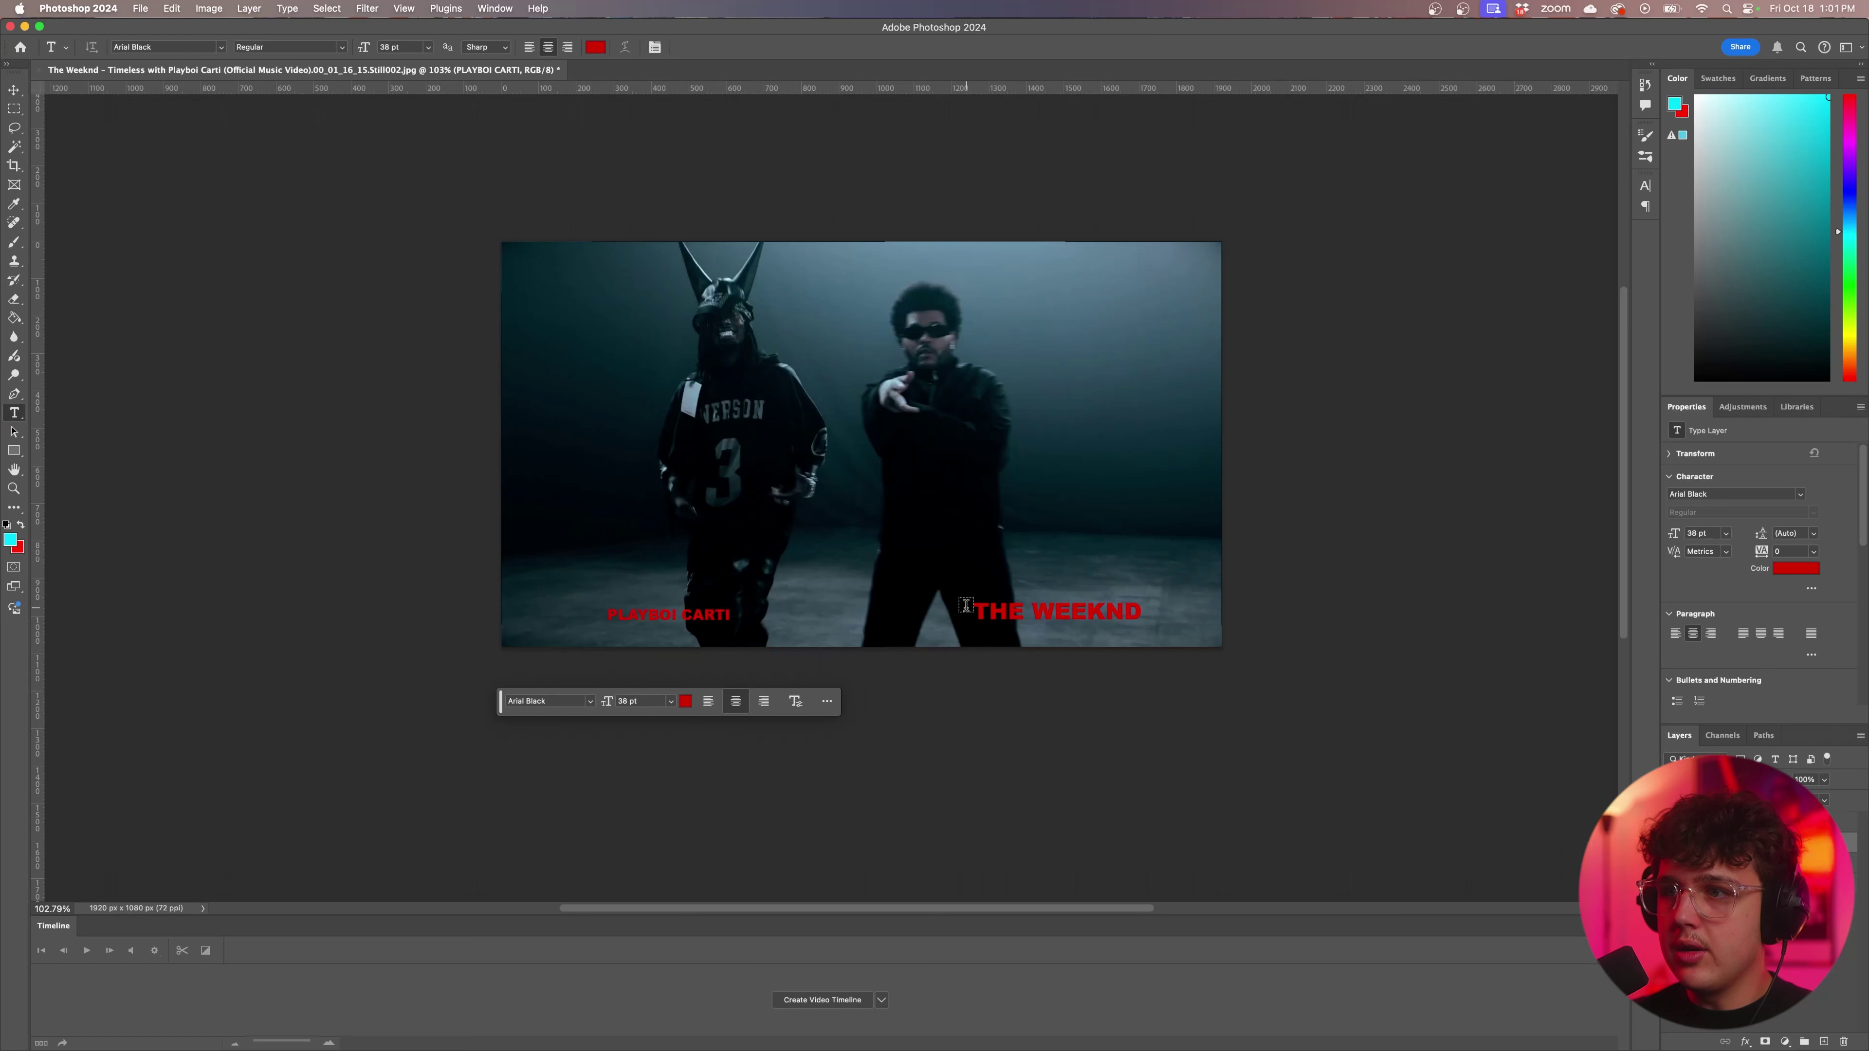
Set the THE WEEKND text to 38 pt, discard the stray placeholder text and show the TIMELESS title again.
drag(965, 610, 1261, 626)
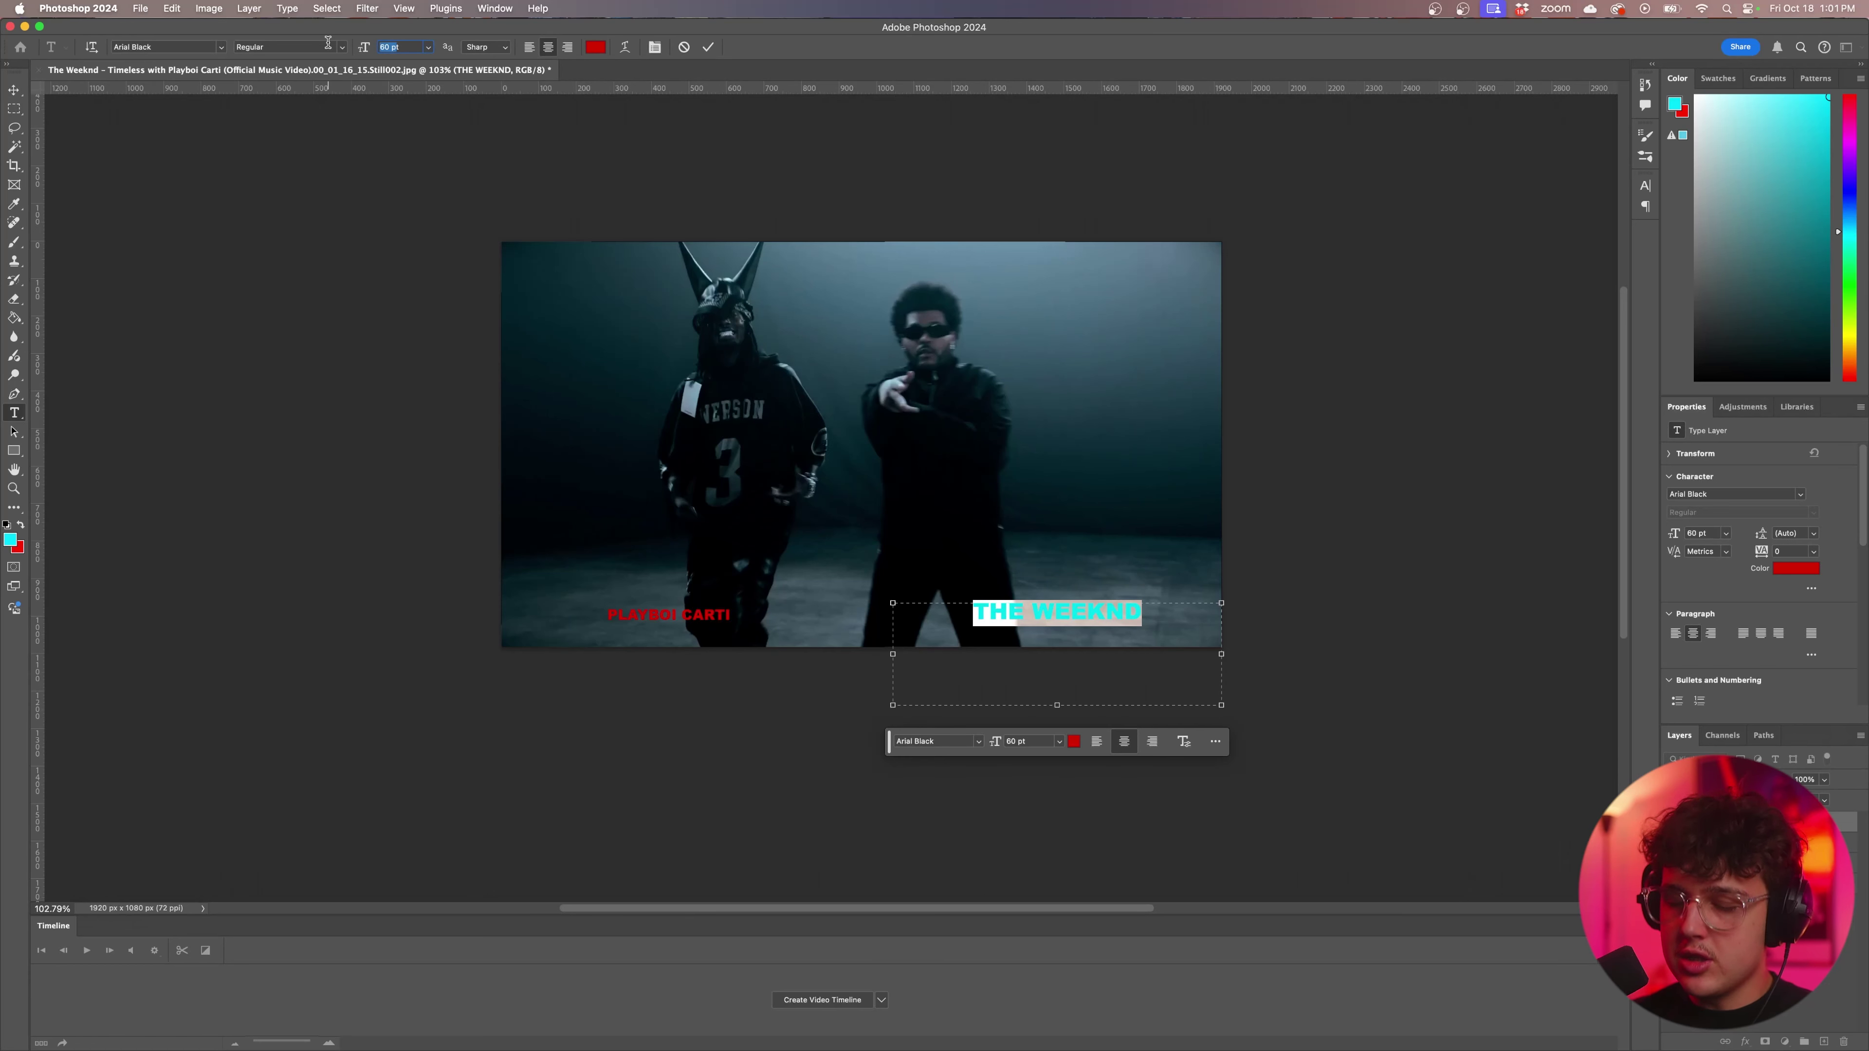
click(318, 162)
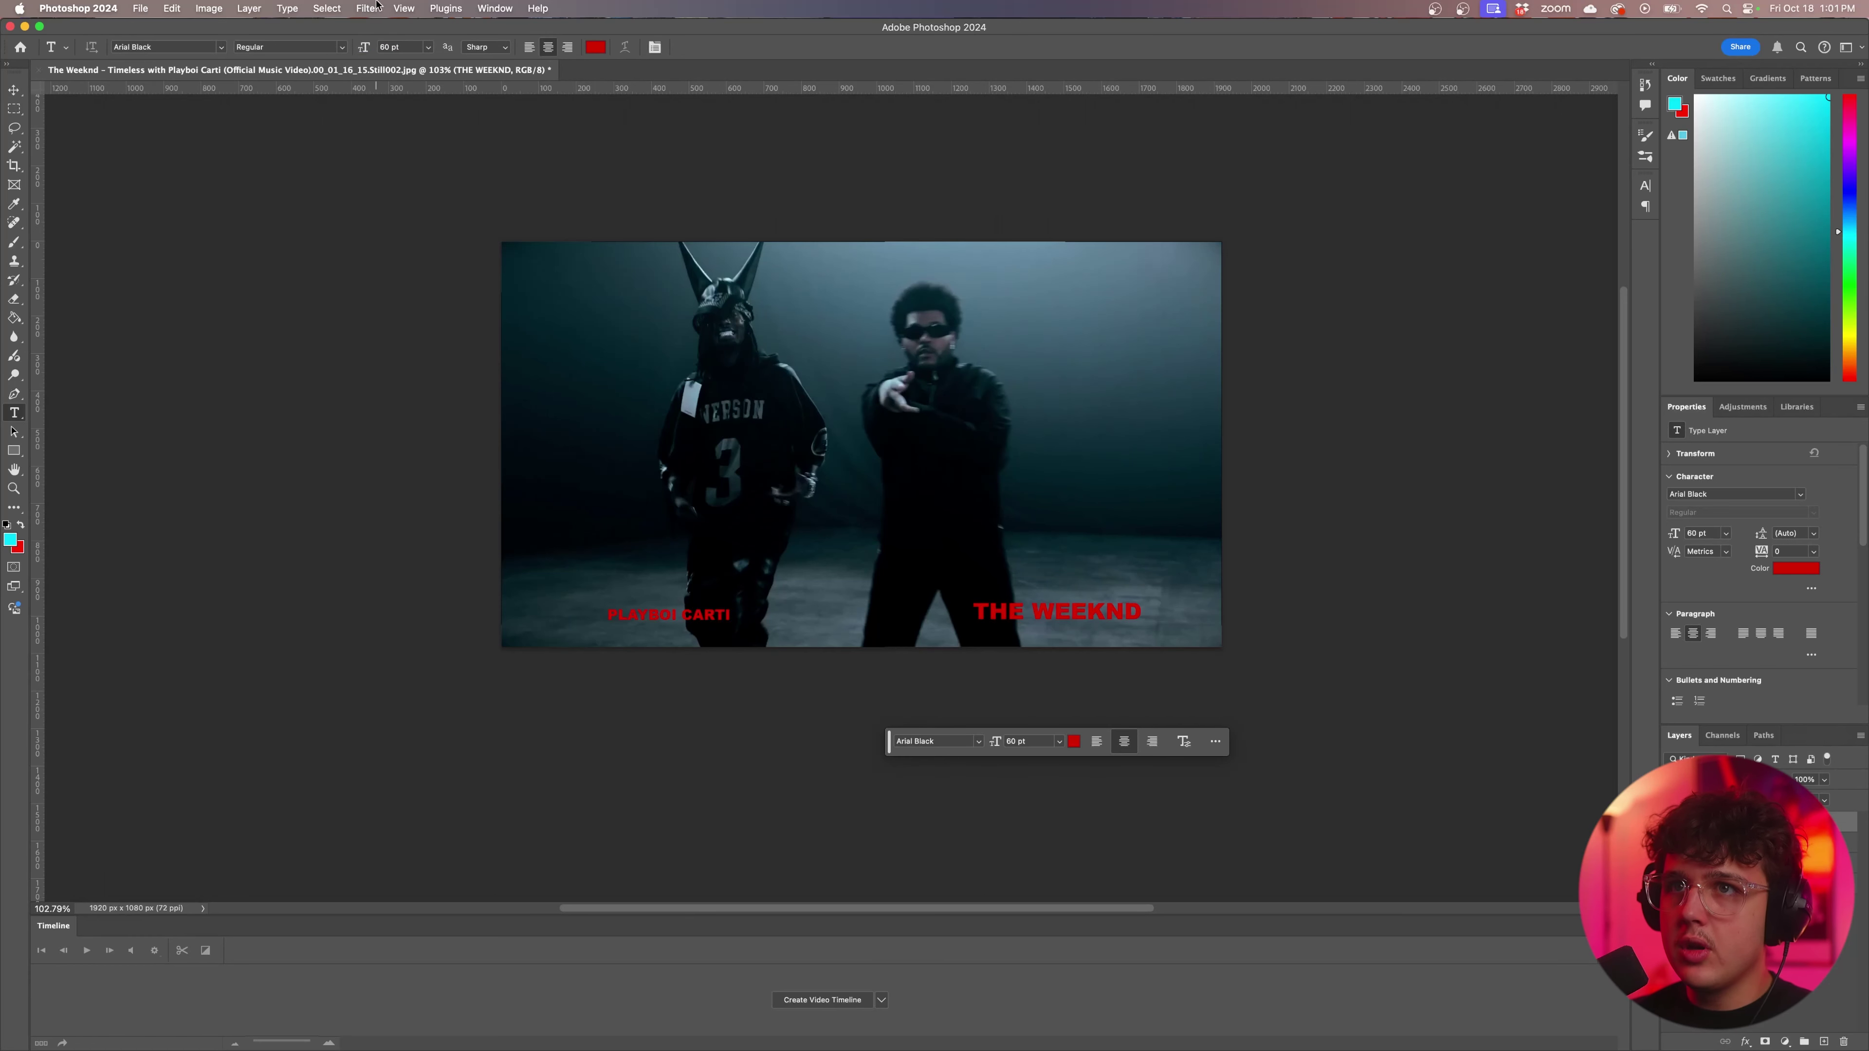
click(278, 132)
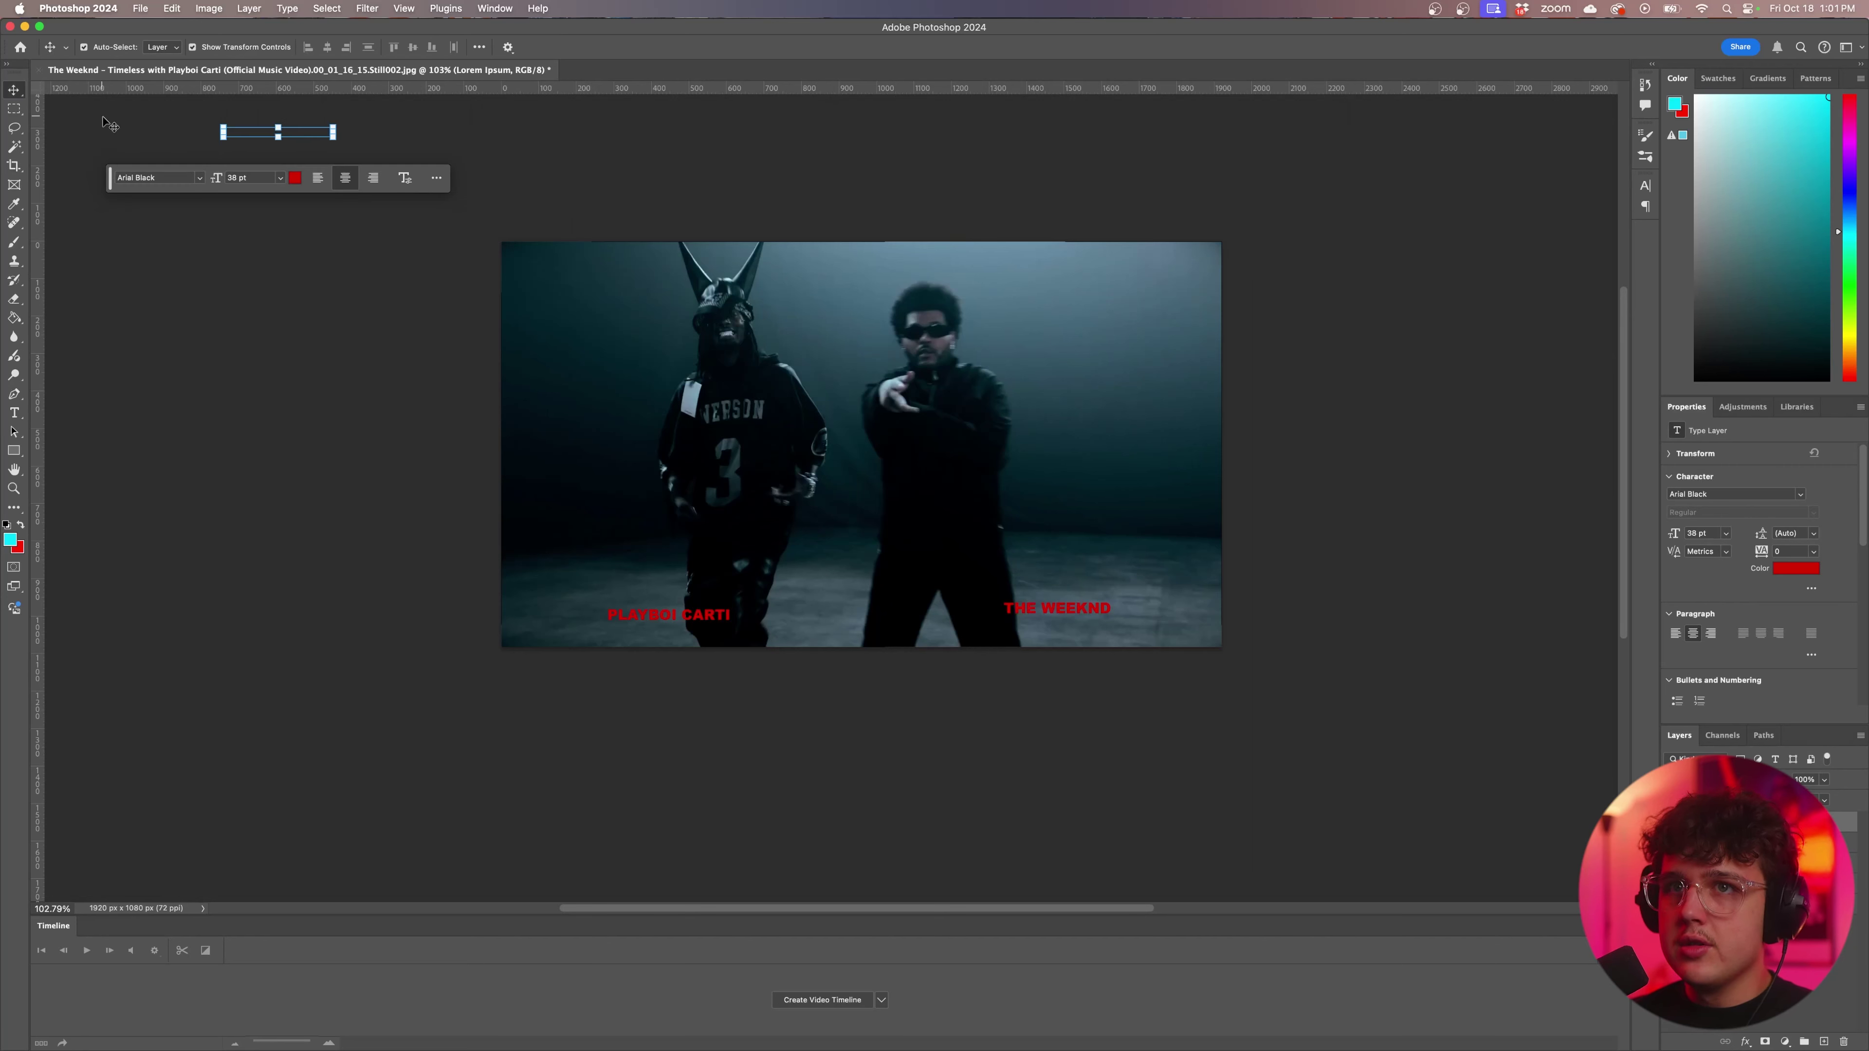
key(Escape)
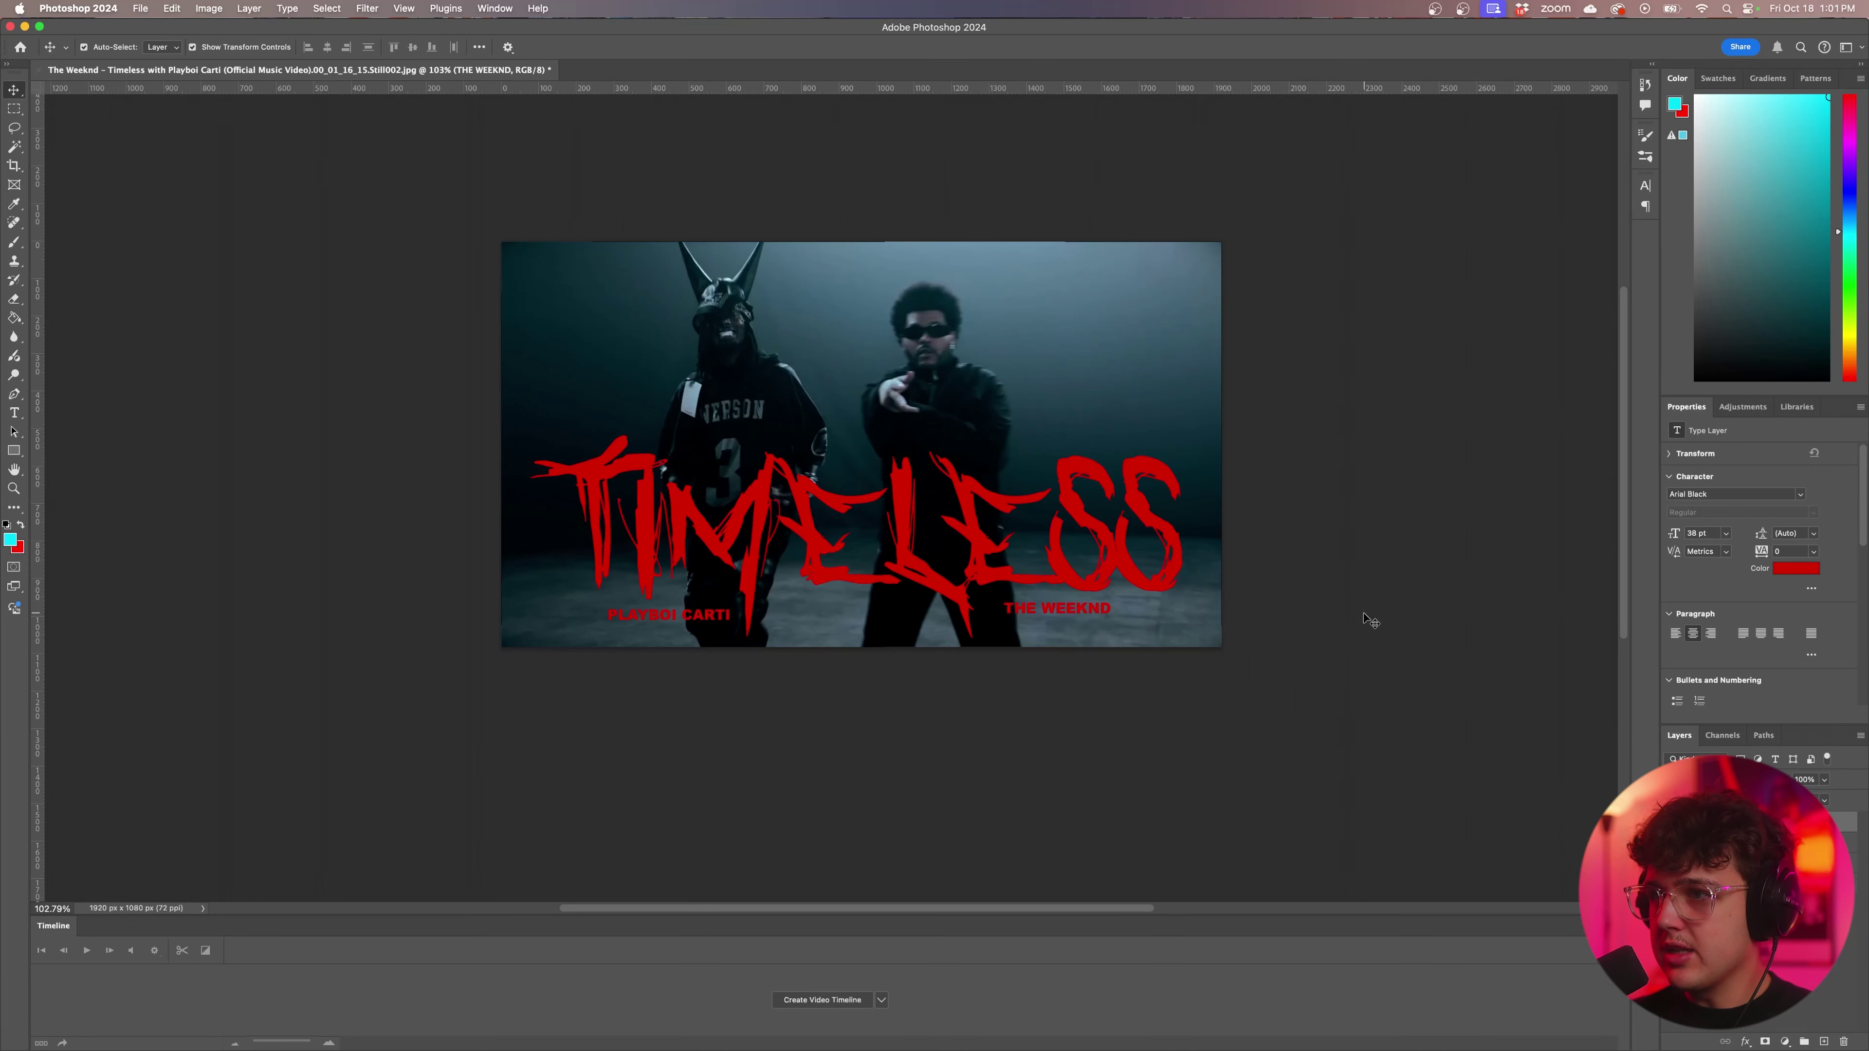
scroll(1163, 659, up, 3)
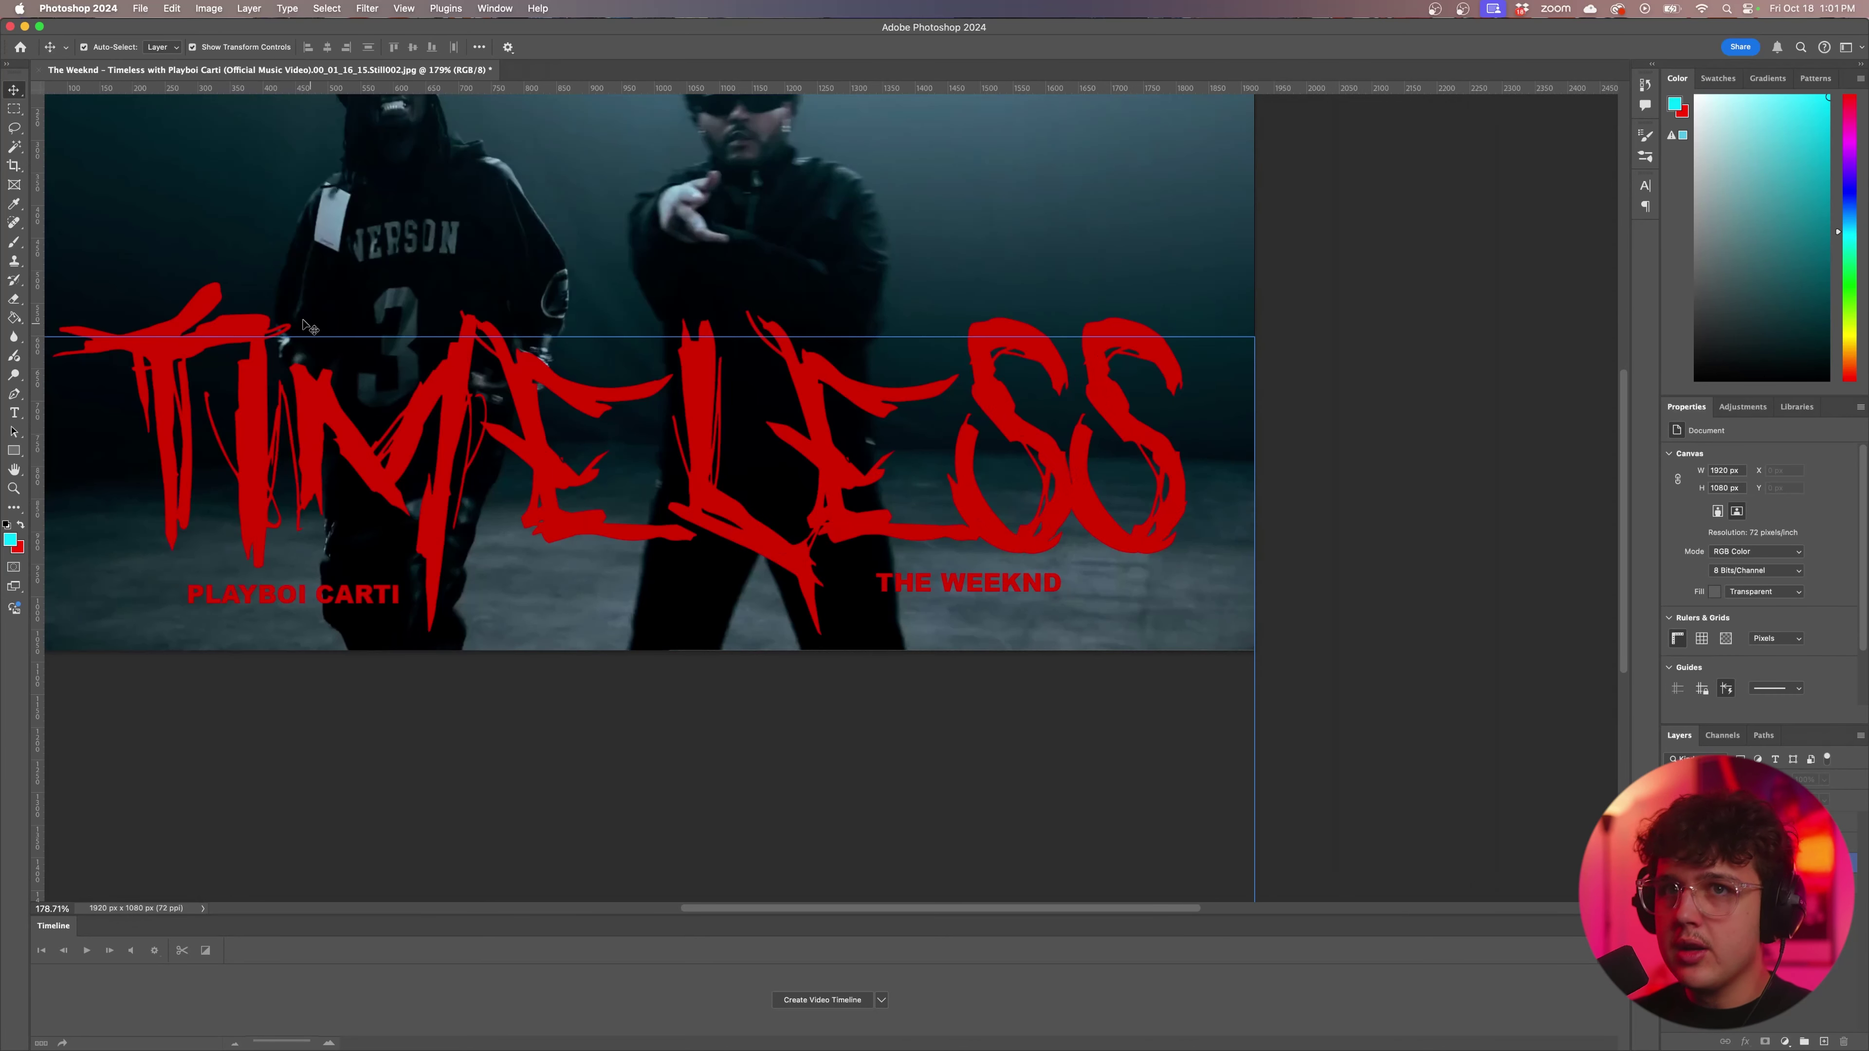
Align the PLAYBOI CARTI and THE WEEKND names level with each other beneath opposite halves of the TIMELESS title.
mouse_move(850, 582)
mouse_down()
mouse_move(838, 608)
mouse_move(823, 574)
mouse_up()
drag(360, 598, 357, 595)
drag(897, 576, 933, 597)
scroll(716, 548, down, 5)
click(629, 635)
scroll(634, 578, down, 2)
scroll(627, 585, up, 4)
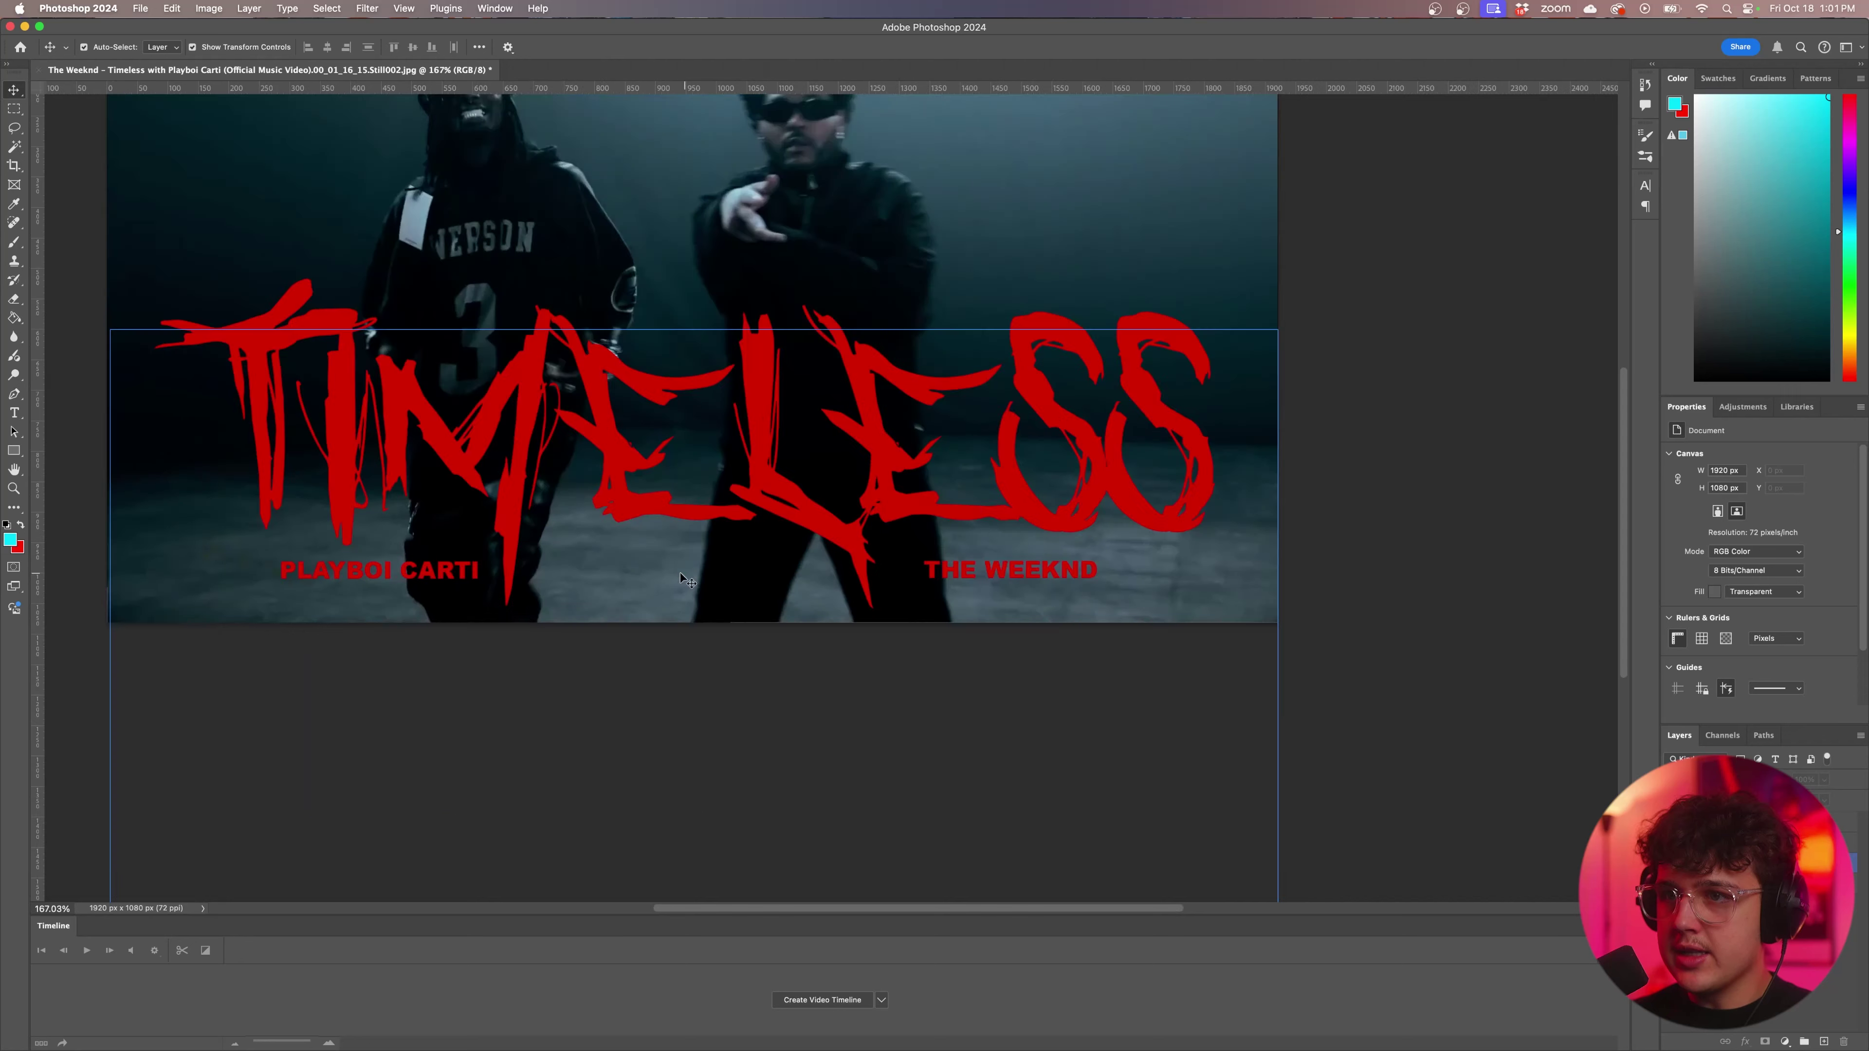
scroll(580, 572, down, 2)
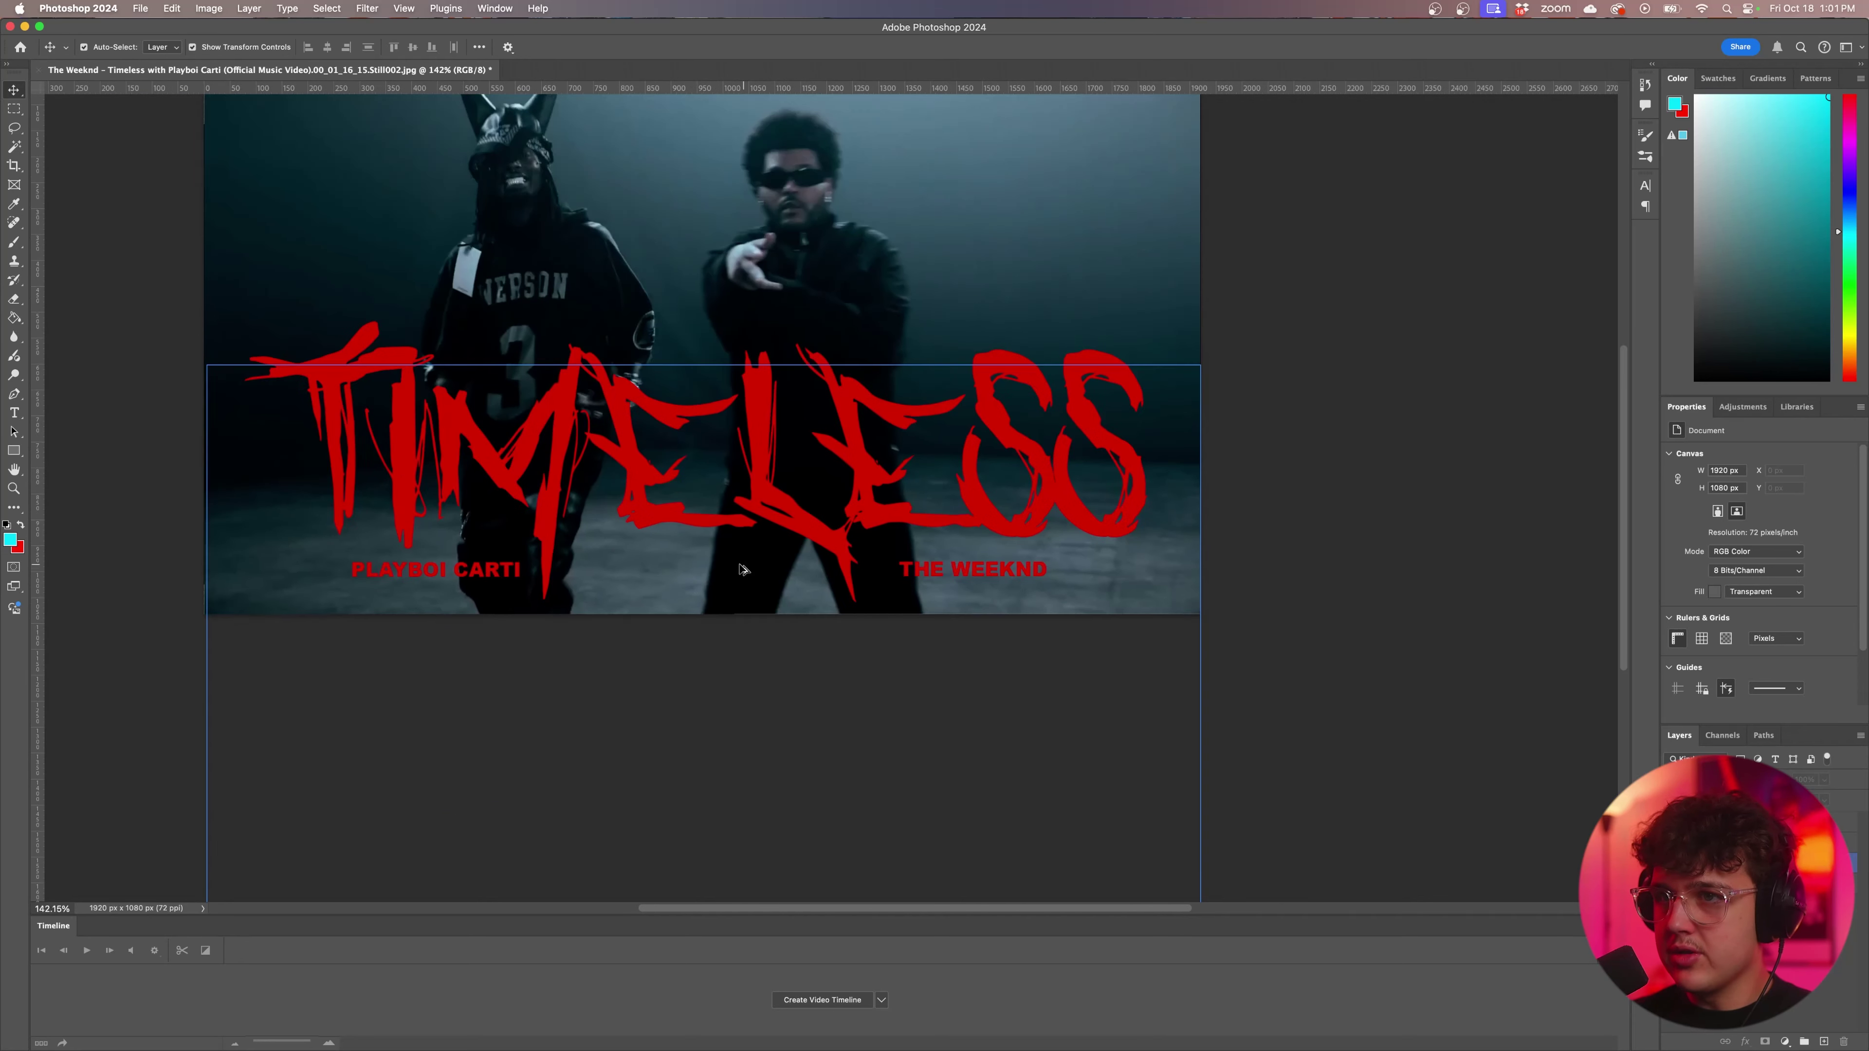
drag(487, 576, 562, 325)
key(super+z)
Change the PLAYBOI CARTI text color to white.
scroll(868, 526, down, 7)
click(1202, 589)
scroll(835, 530, up, 2)
scroll(835, 531, up, 5)
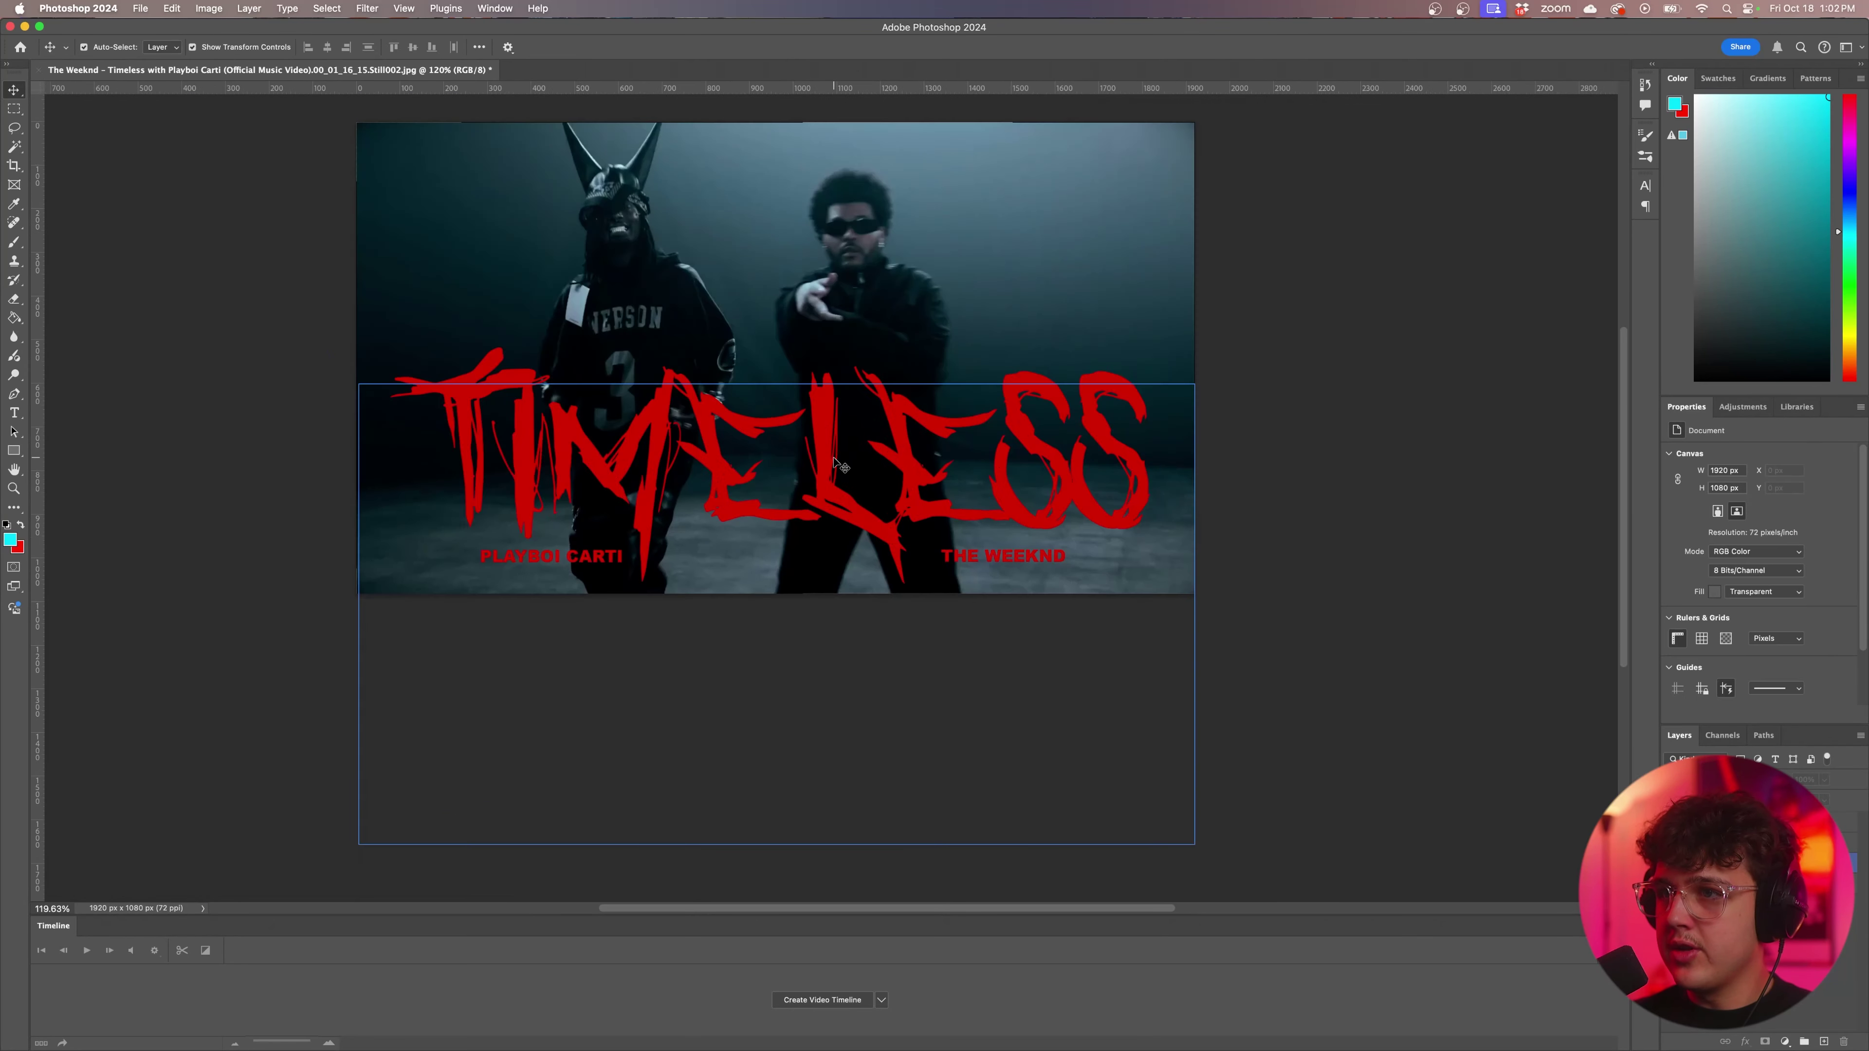
scroll(835, 532, up, 3)
key(t)
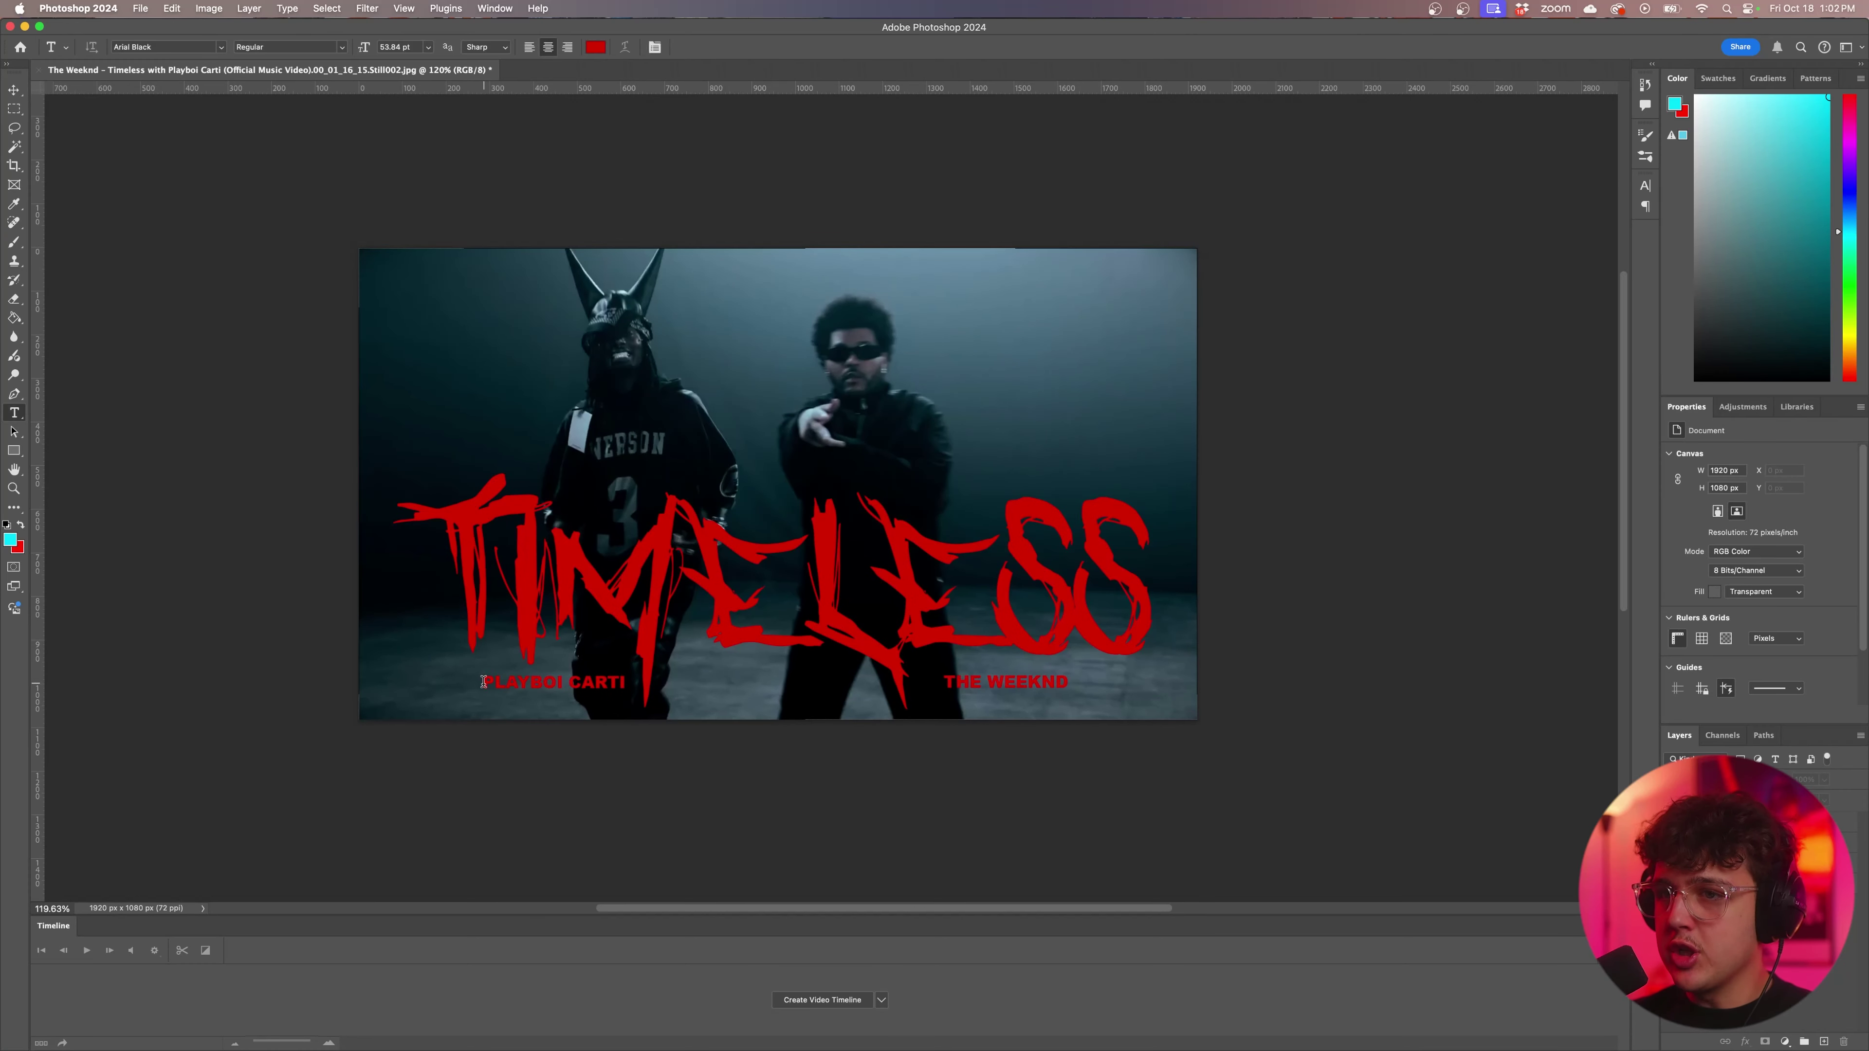
drag(485, 681, 627, 683)
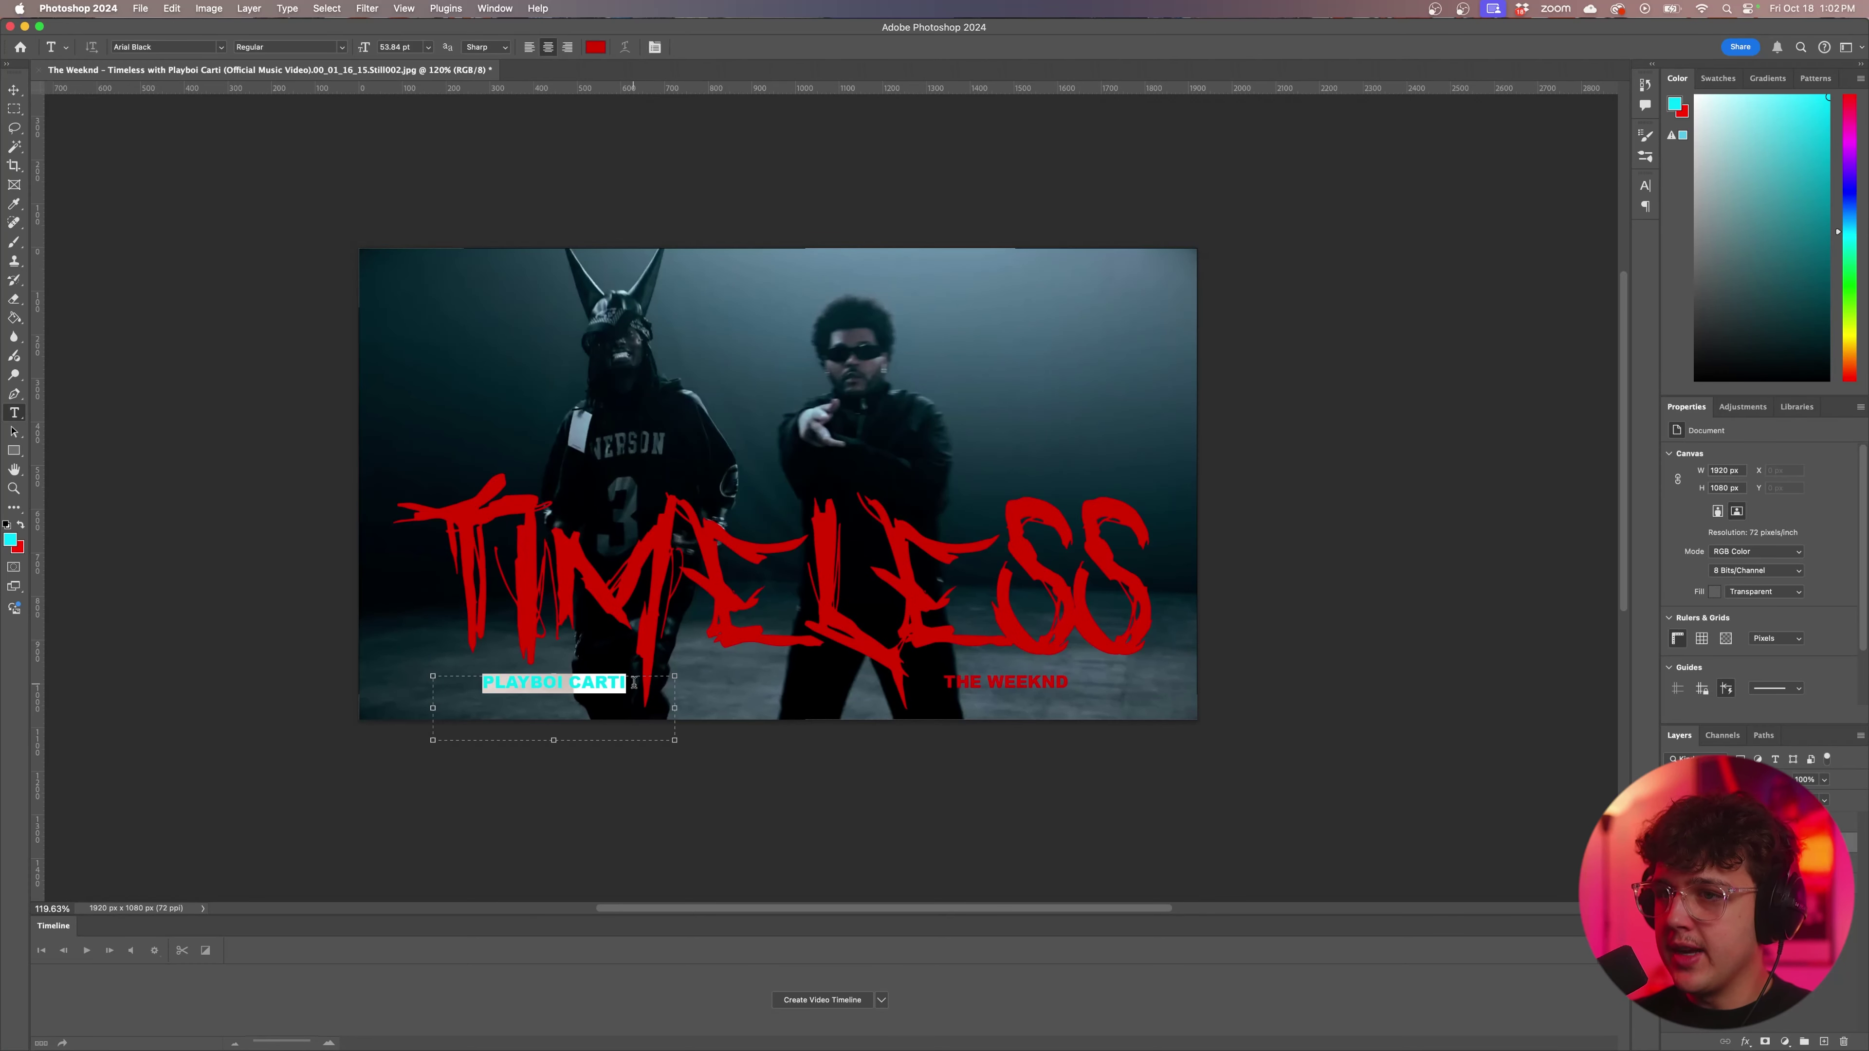
click(598, 47)
drag(523, 492, 519, 489)
click(942, 539)
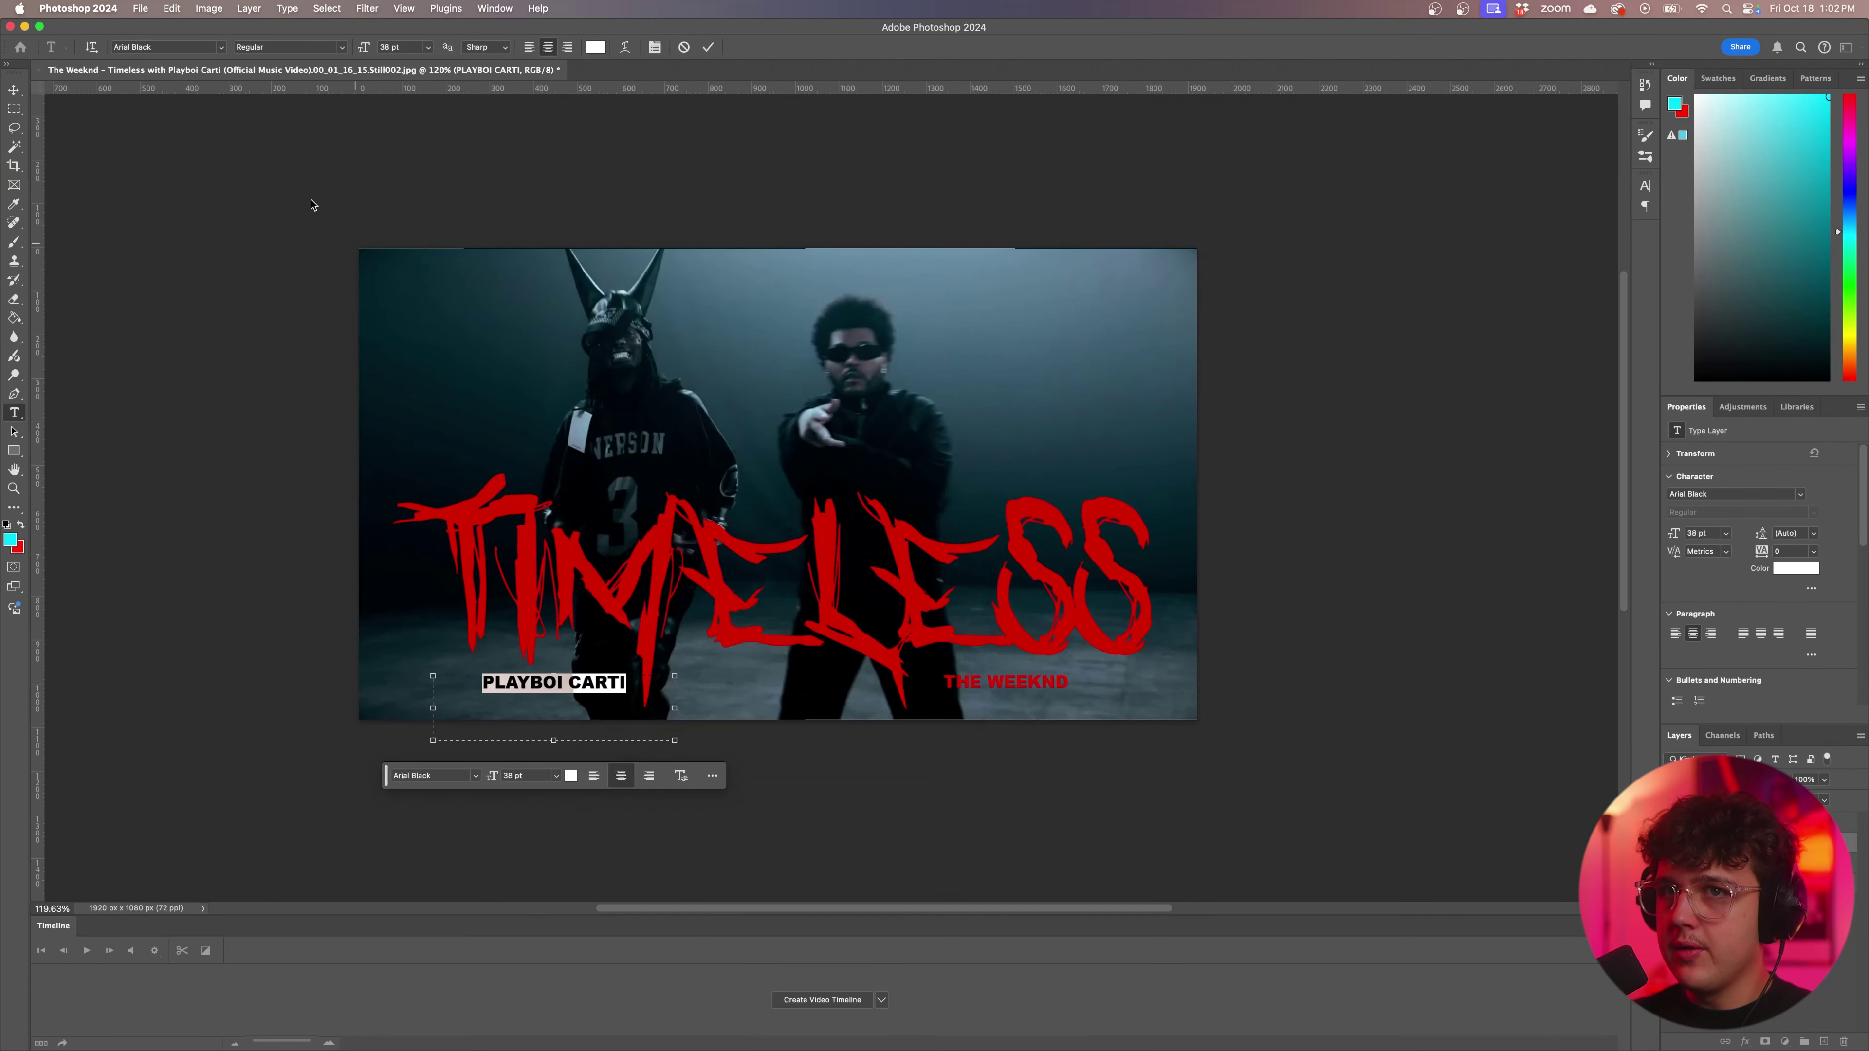
click(282, 180)
Change the THE WEEKND text color to white and return to the Move tool.
drag(949, 682, 1068, 684)
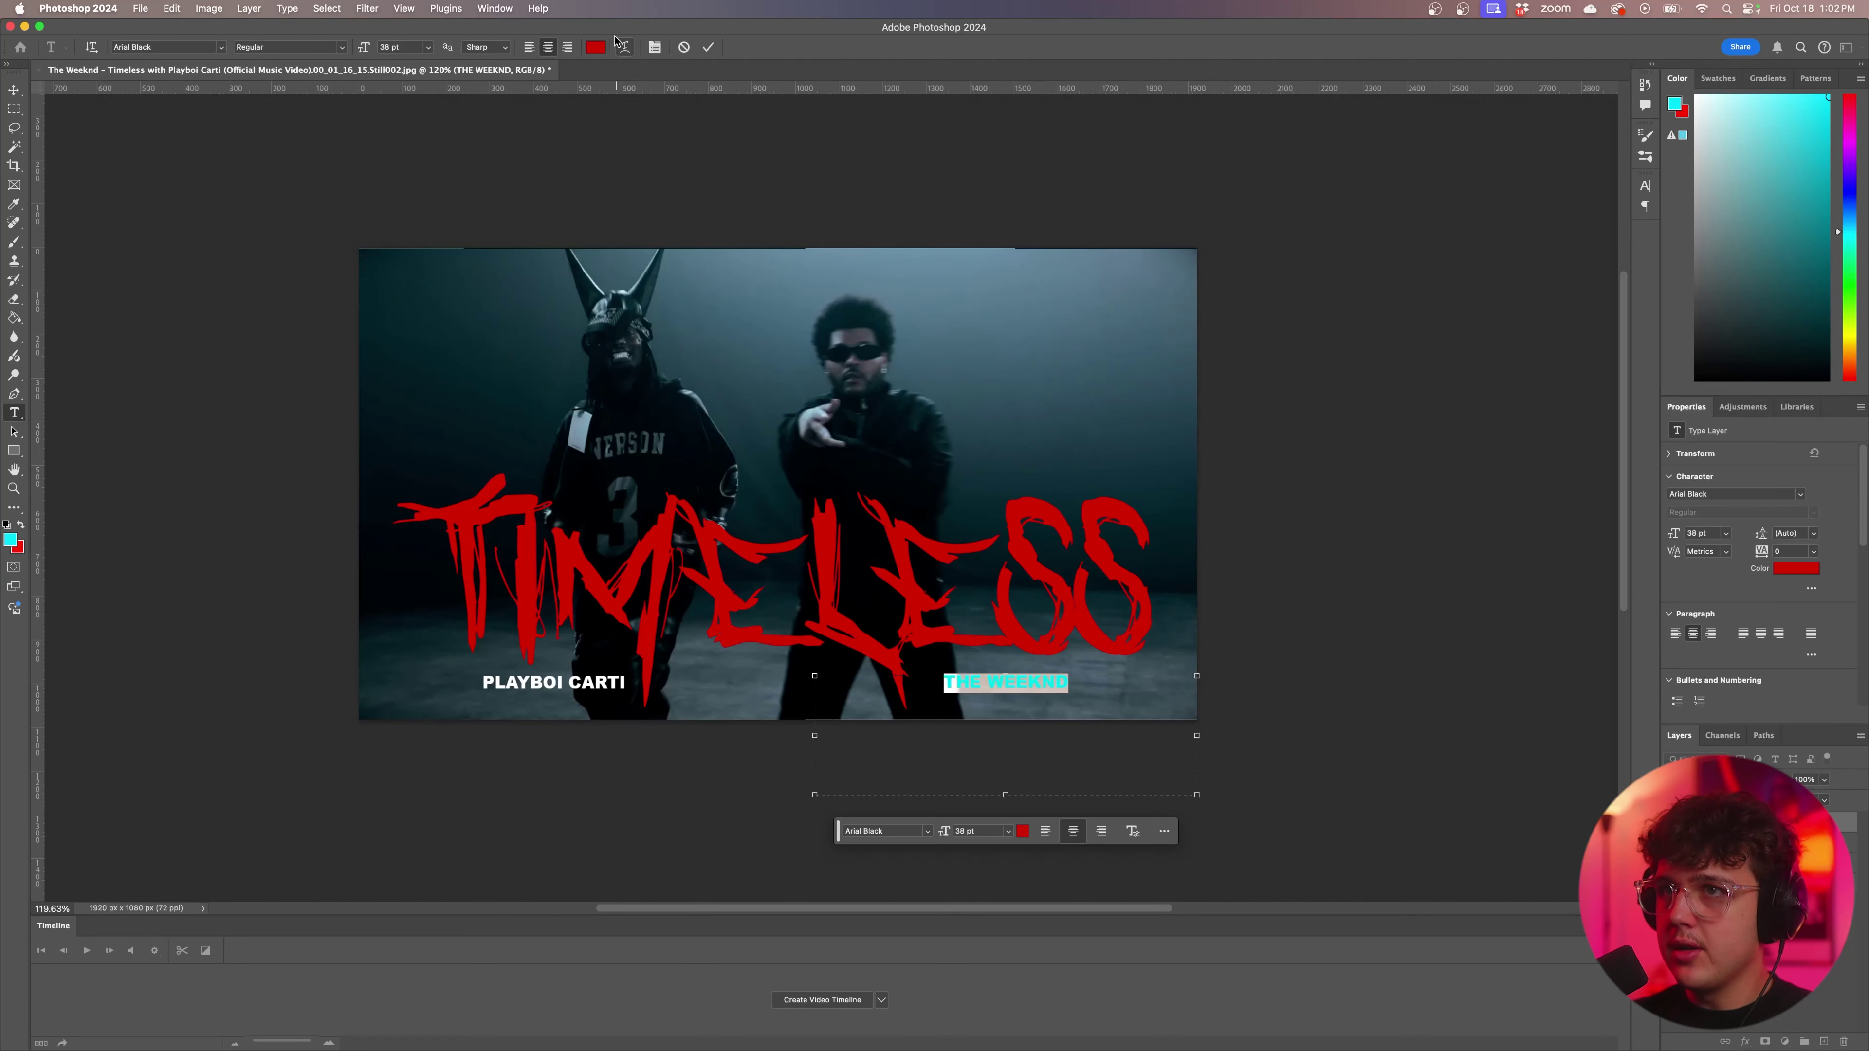
click(596, 48)
click(931, 539)
click(14, 90)
click(272, 338)
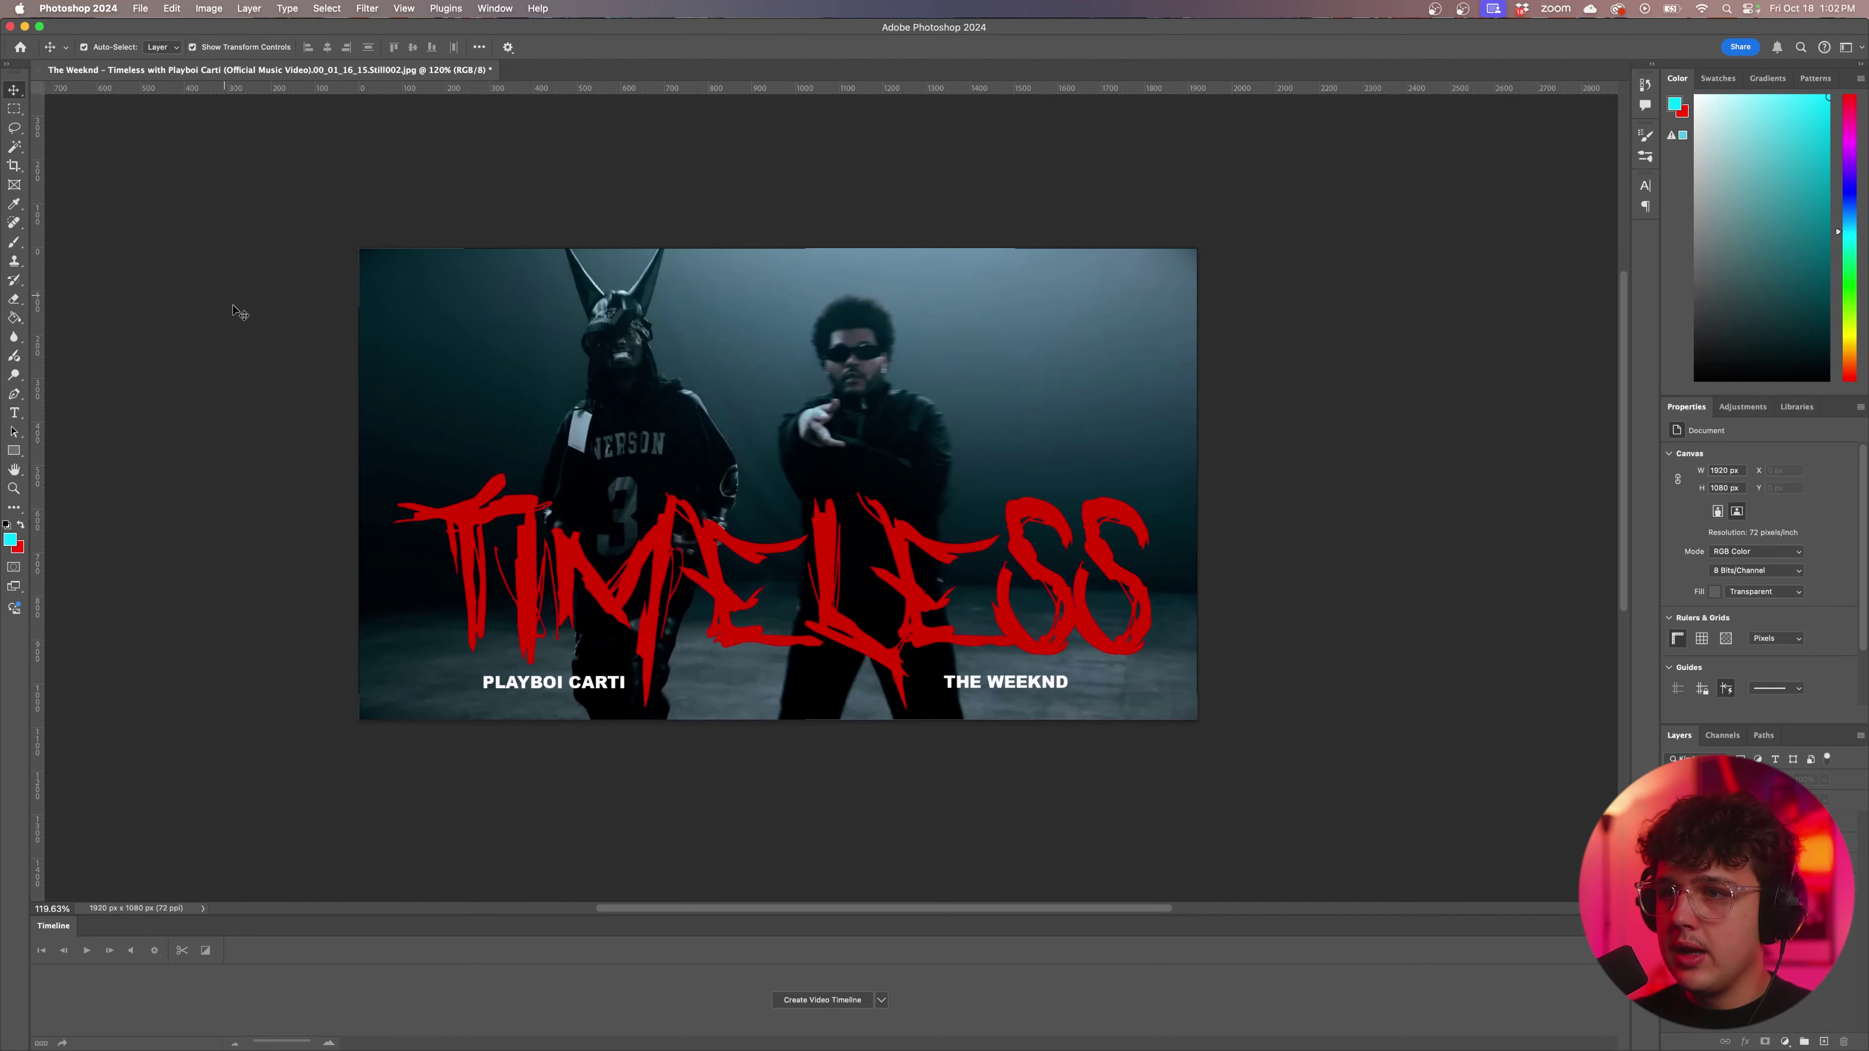
Apply the Displace distortion filter to the TIMELESS title, continuing to the displacement map selection.
scroll(834, 497, down, 5)
scroll(968, 475, up, 4)
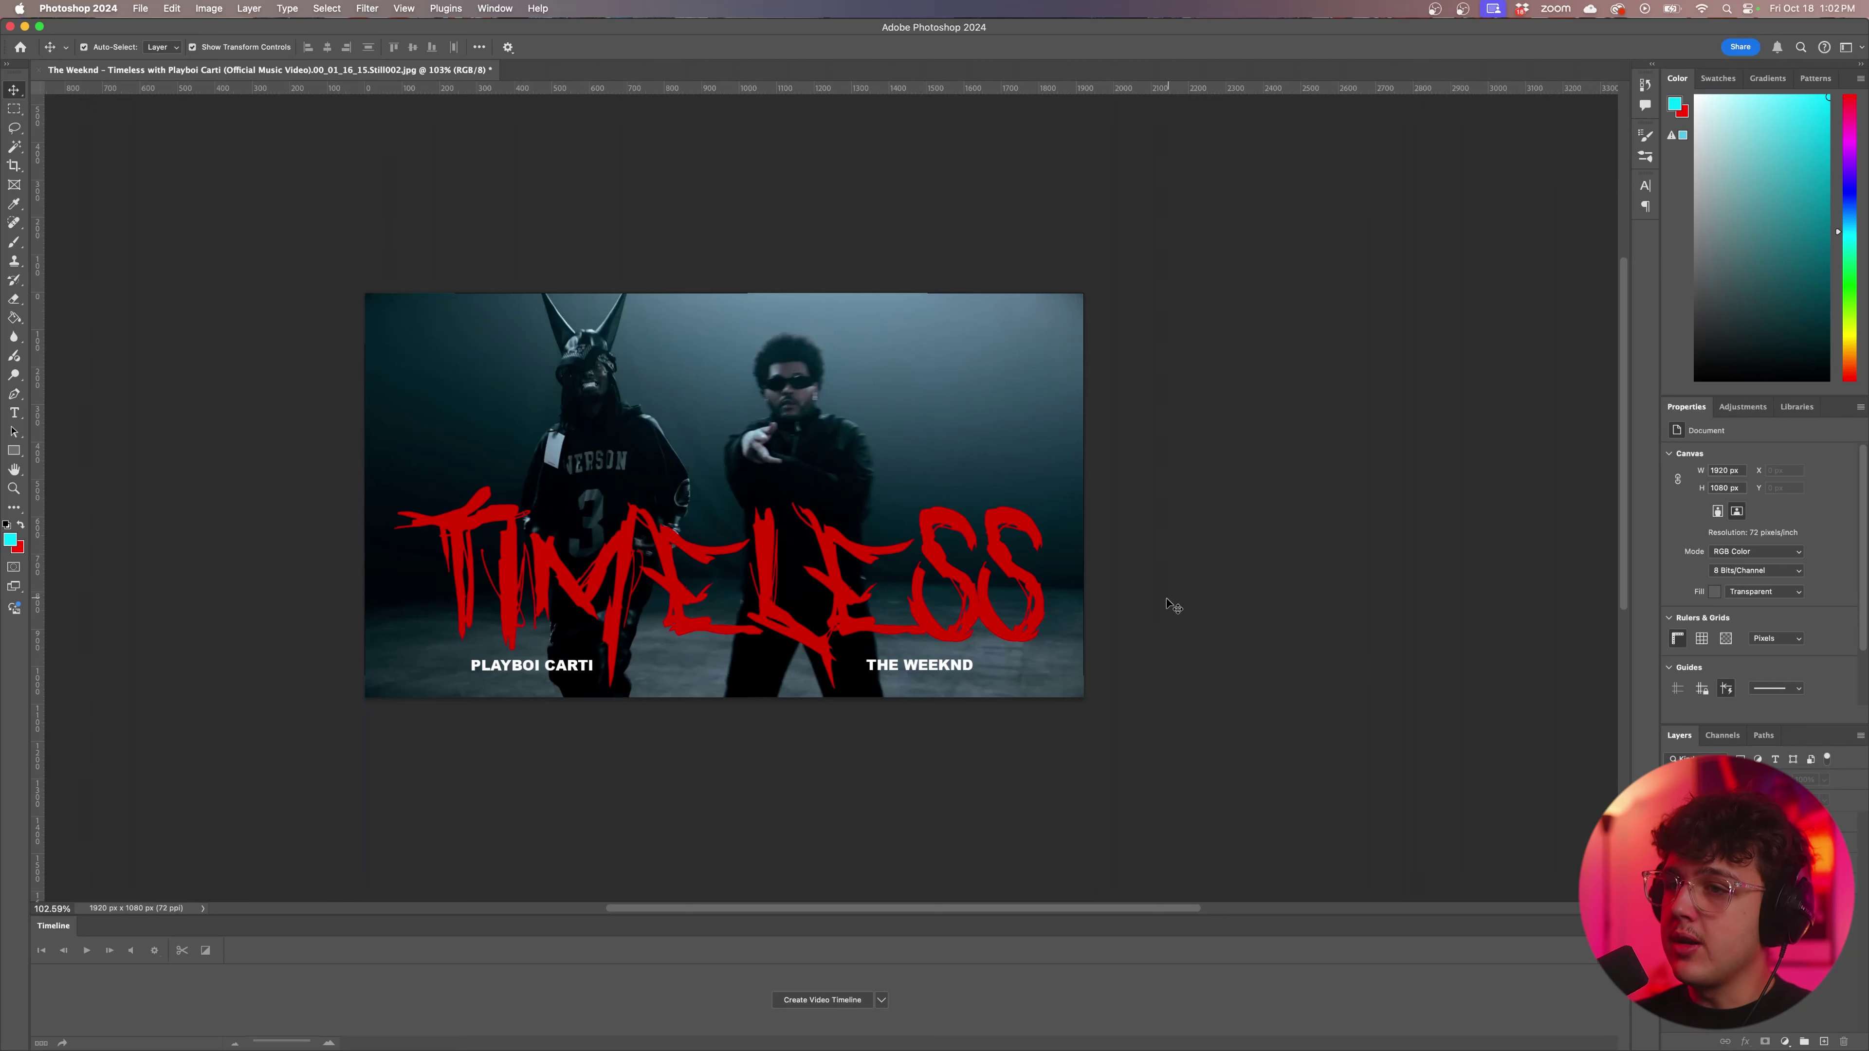
scroll(846, 600, up, 1)
click(852, 612)
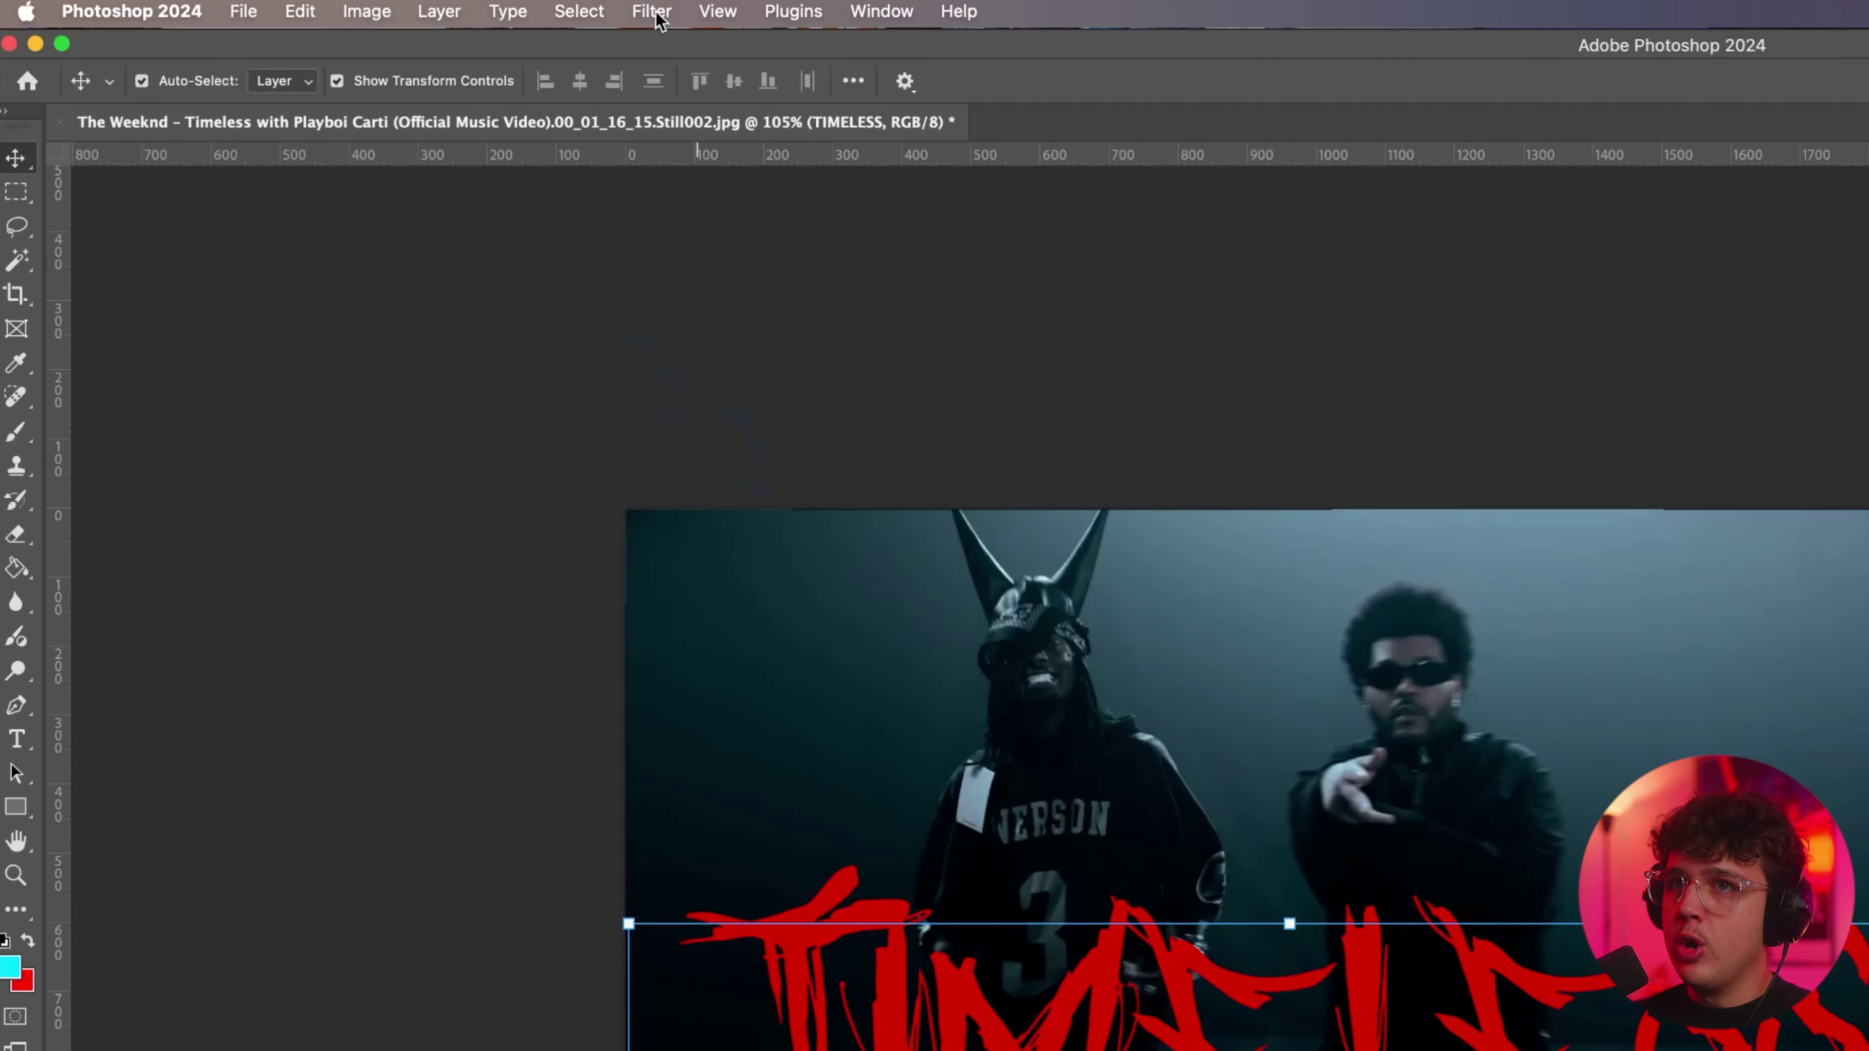
click(367, 8)
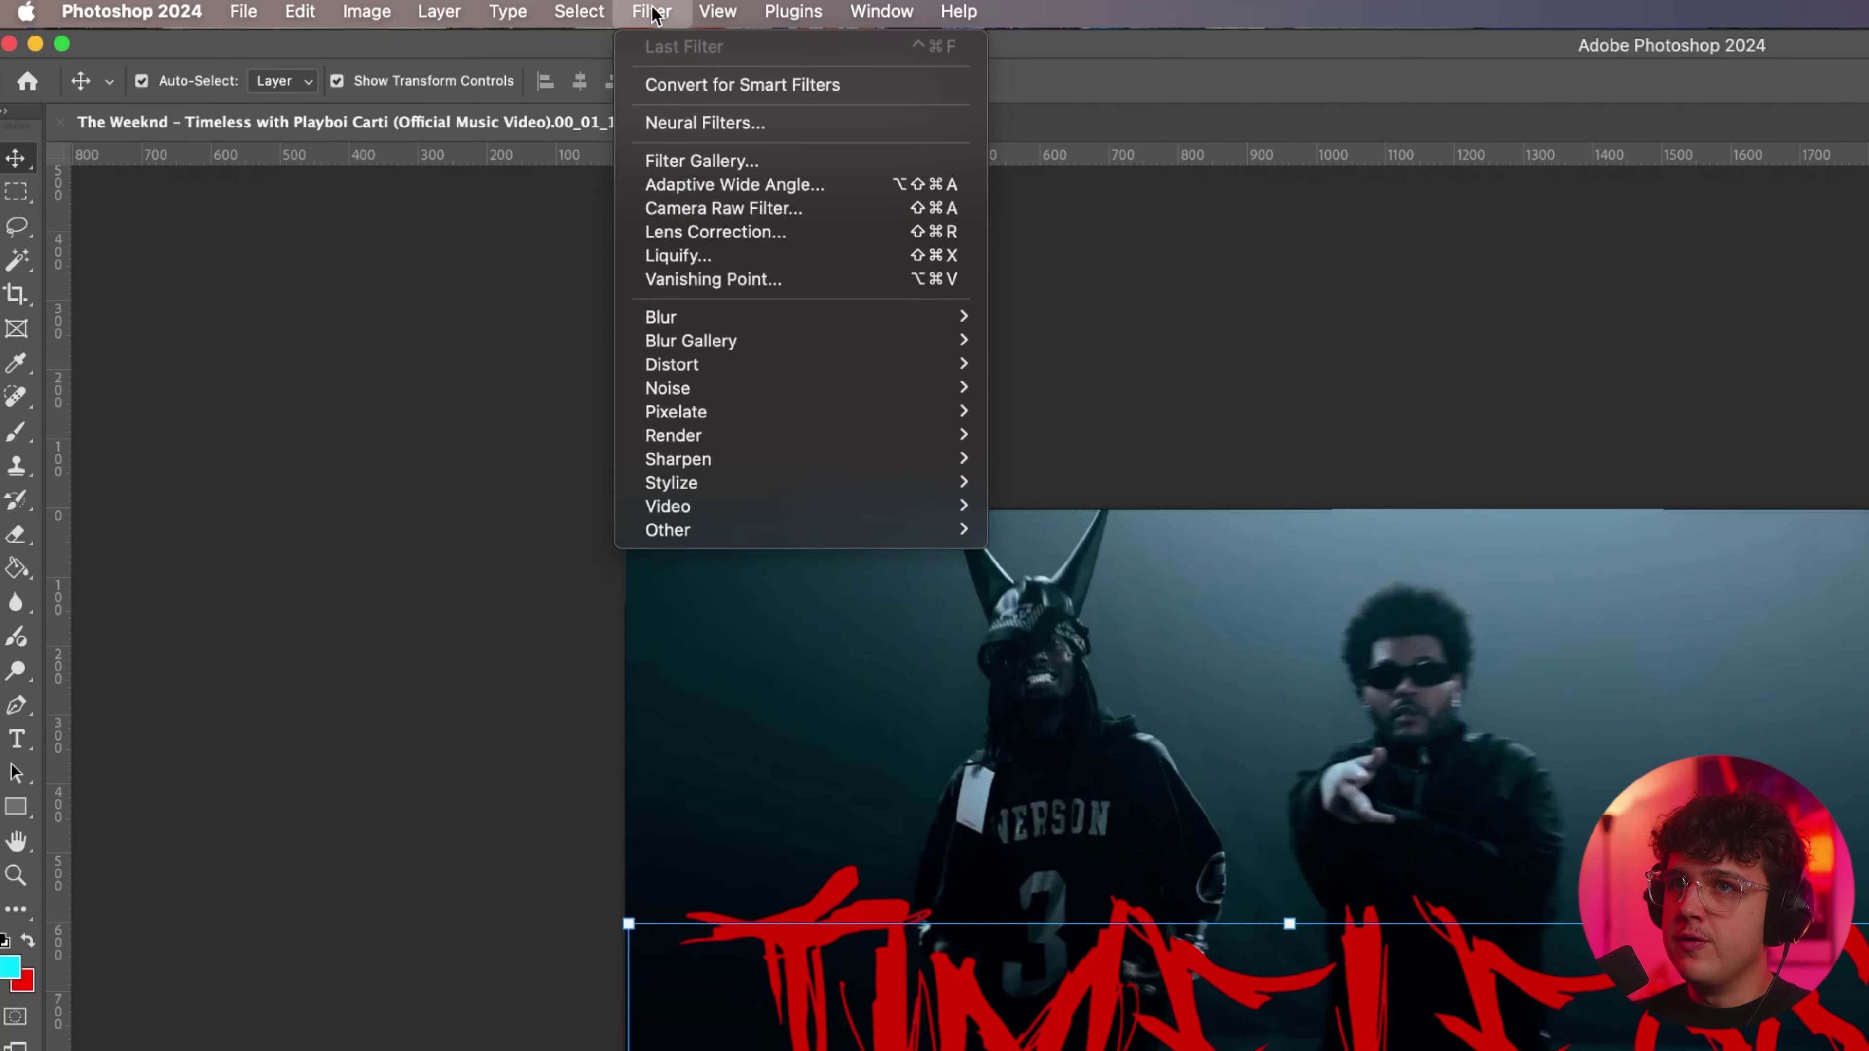
mouse_move(762, 374)
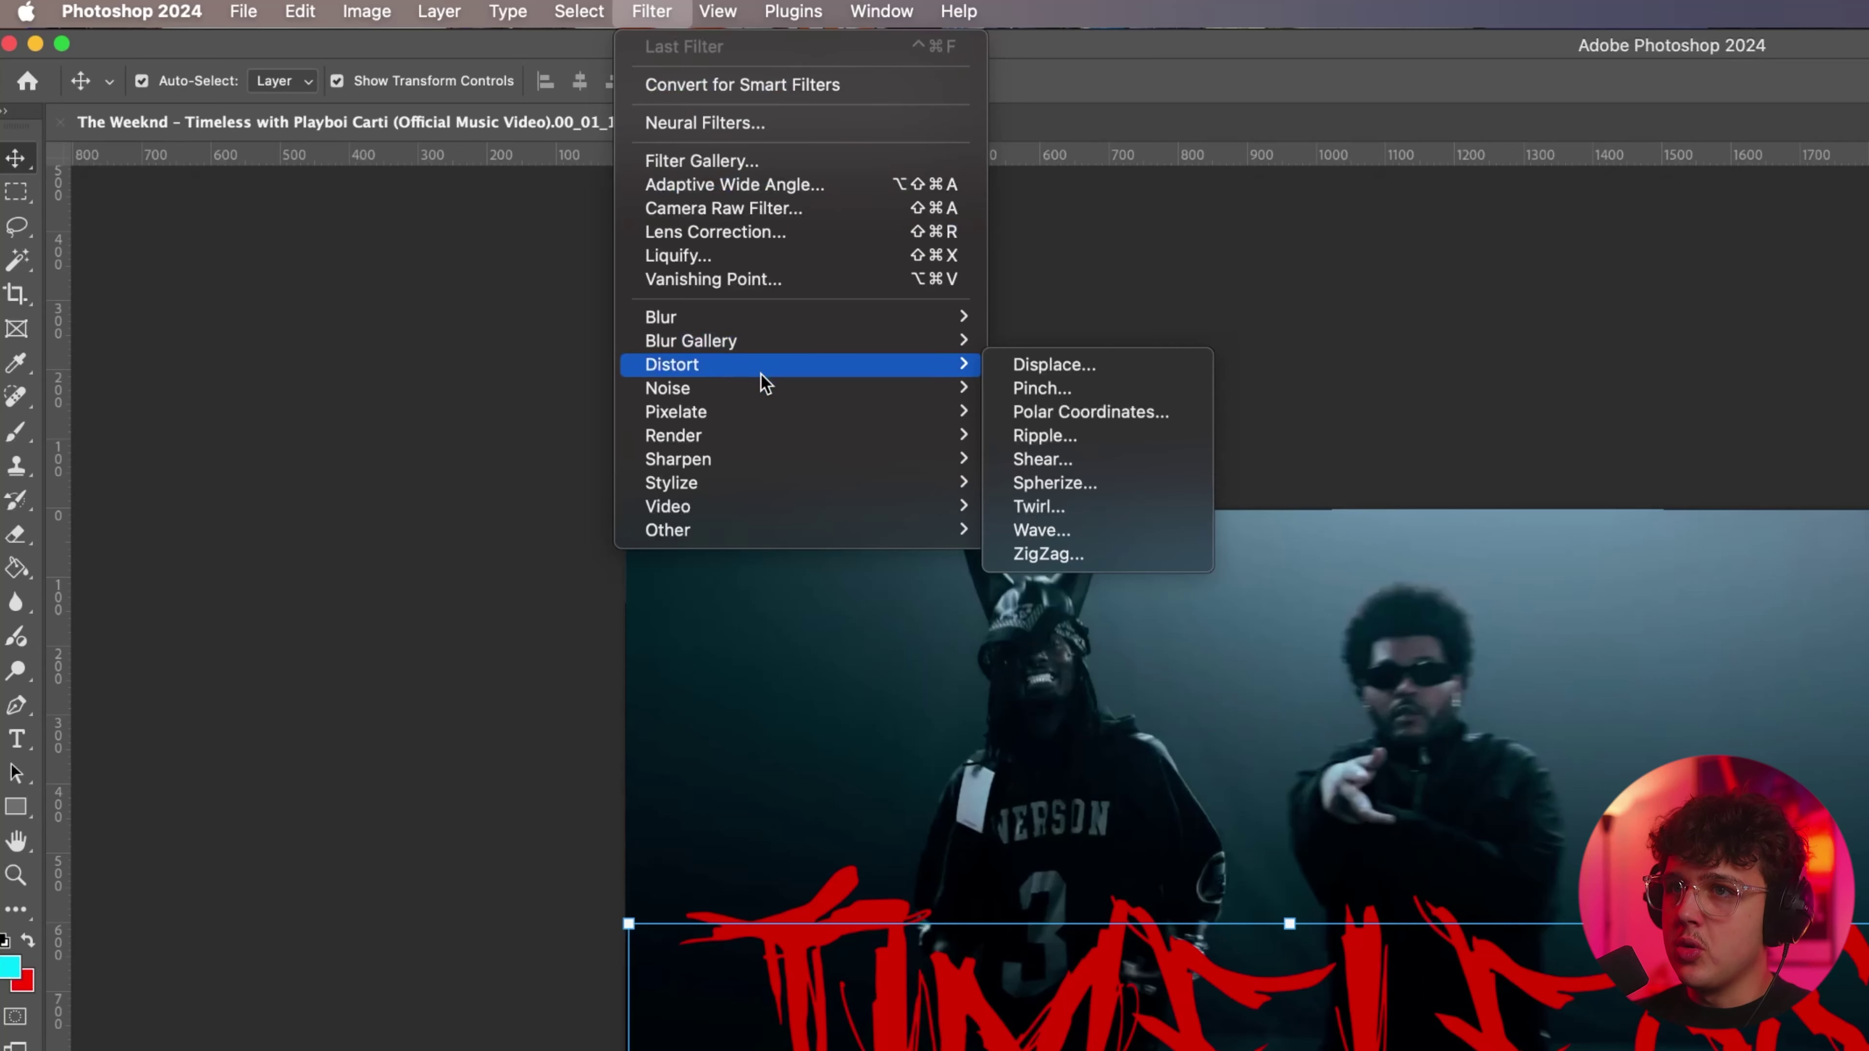
click(1054, 366)
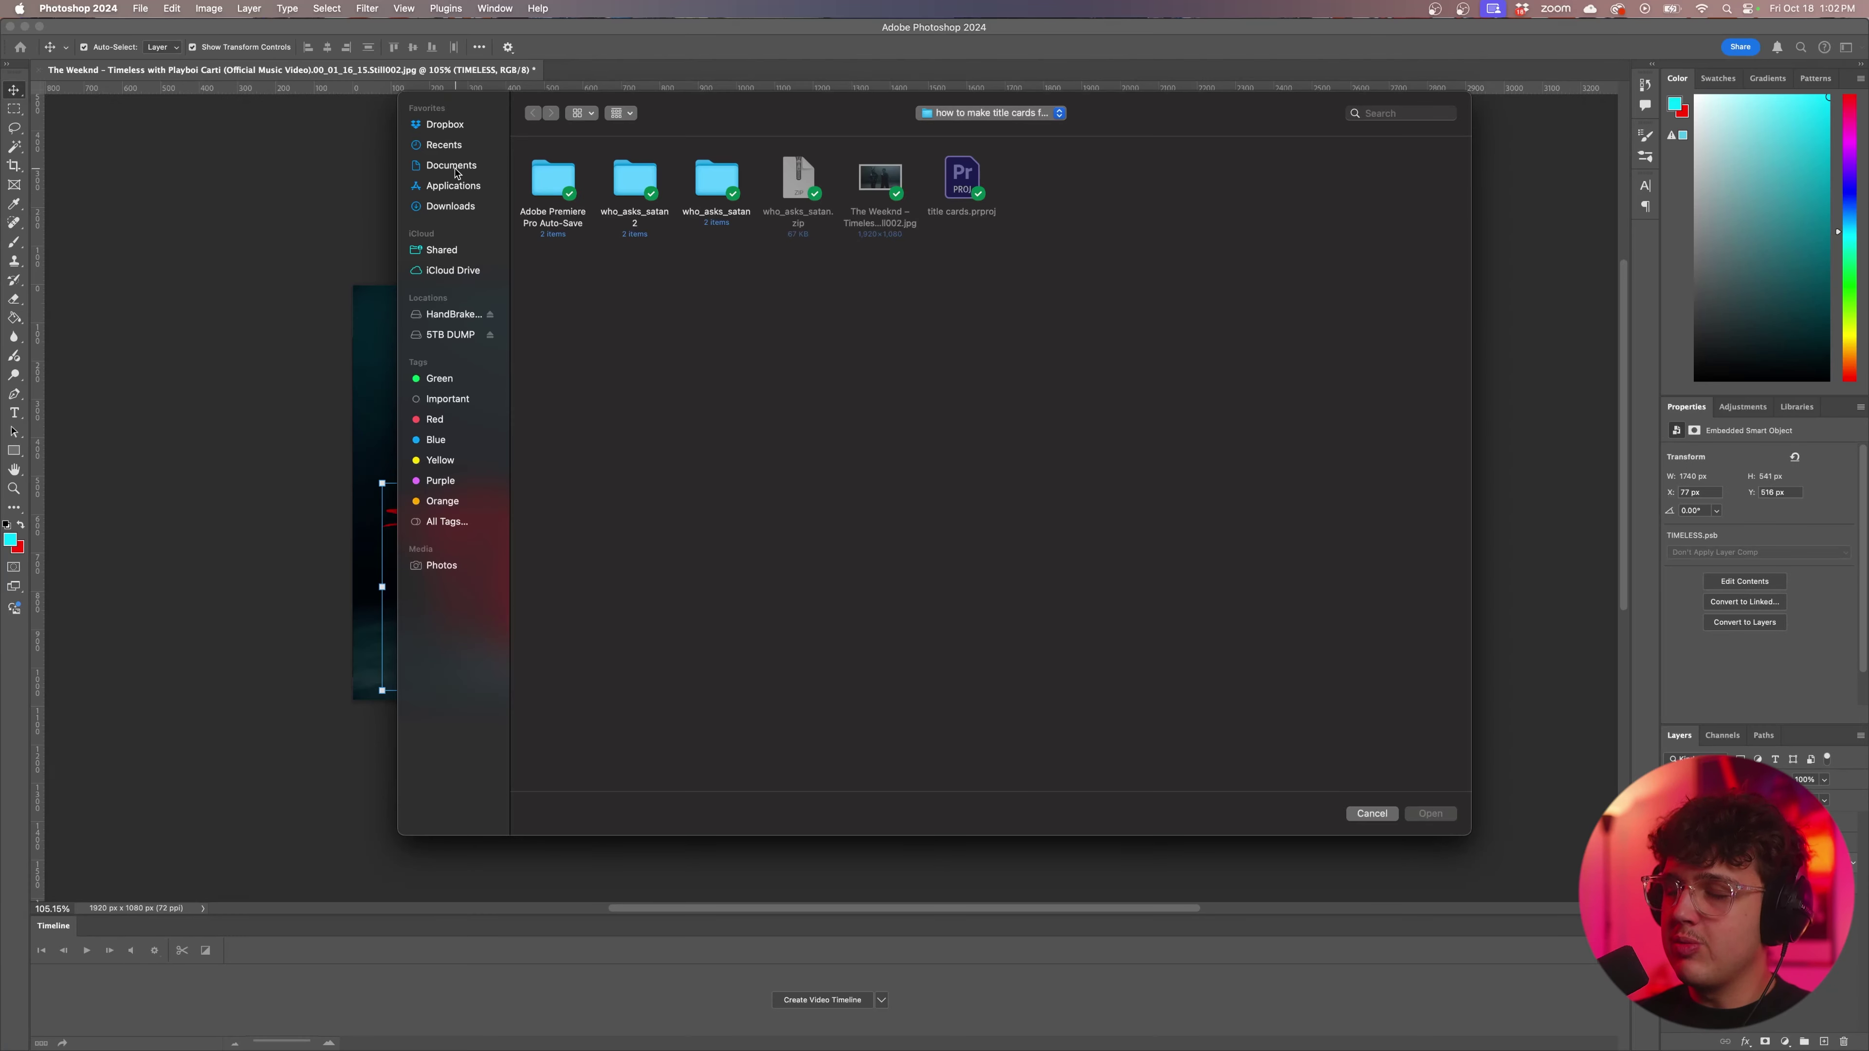
Use "idsplacement map.psd" from the EFFECTS folder in Documents as the title's displacement map.
click(452, 166)
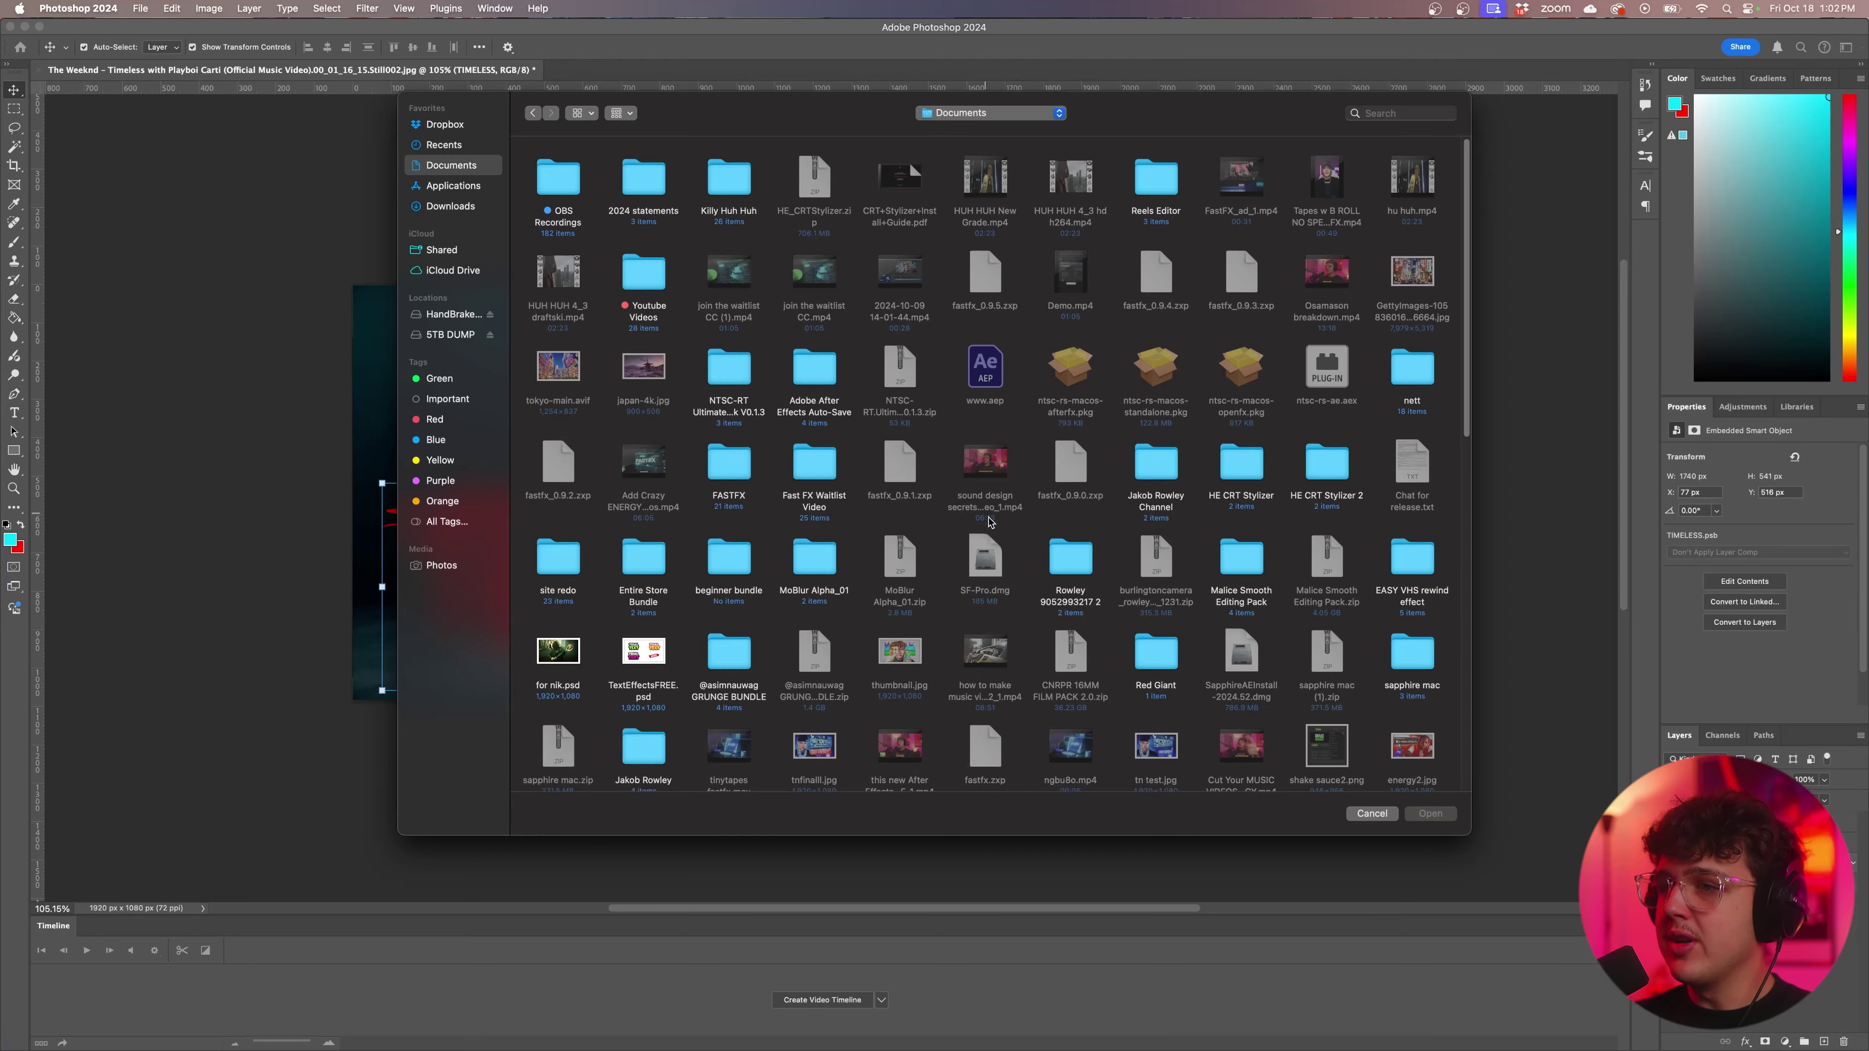
scroll(979, 541, down, 15)
scroll(1012, 554, down, 3)
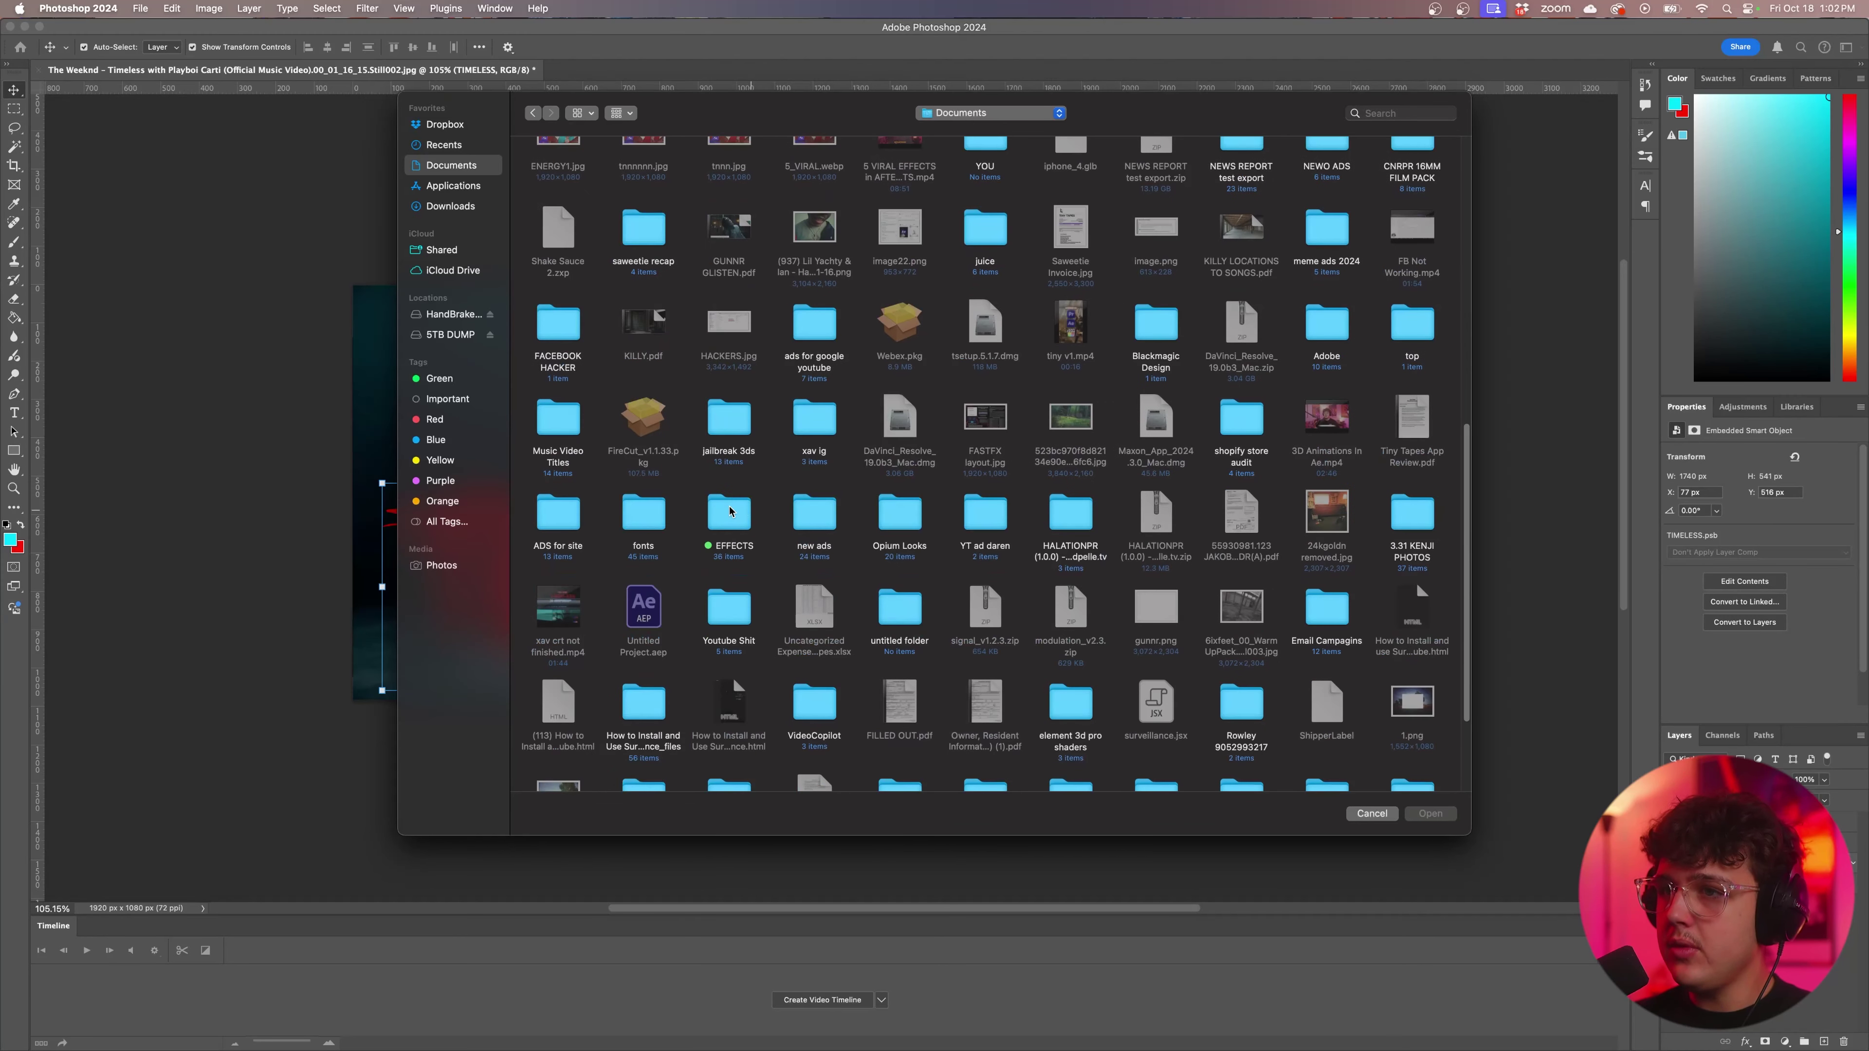
click(727, 511)
double_click(746, 513)
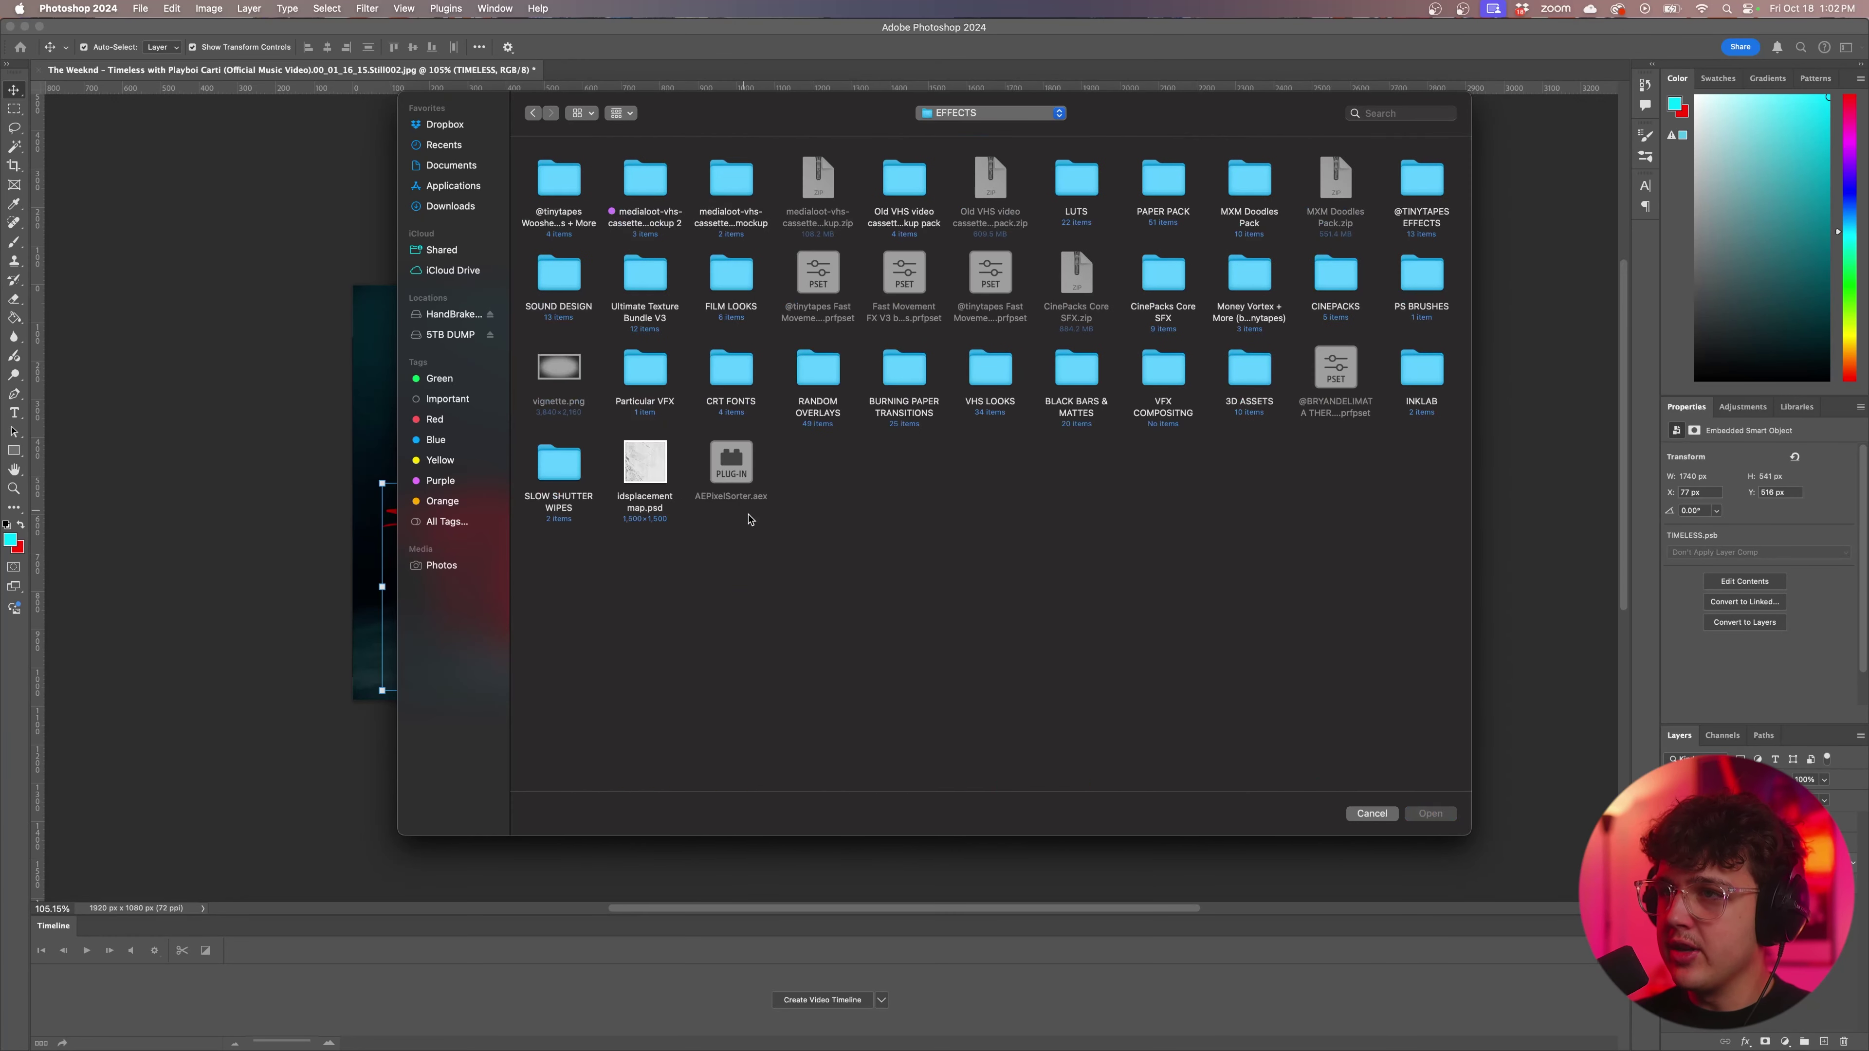
click(649, 480)
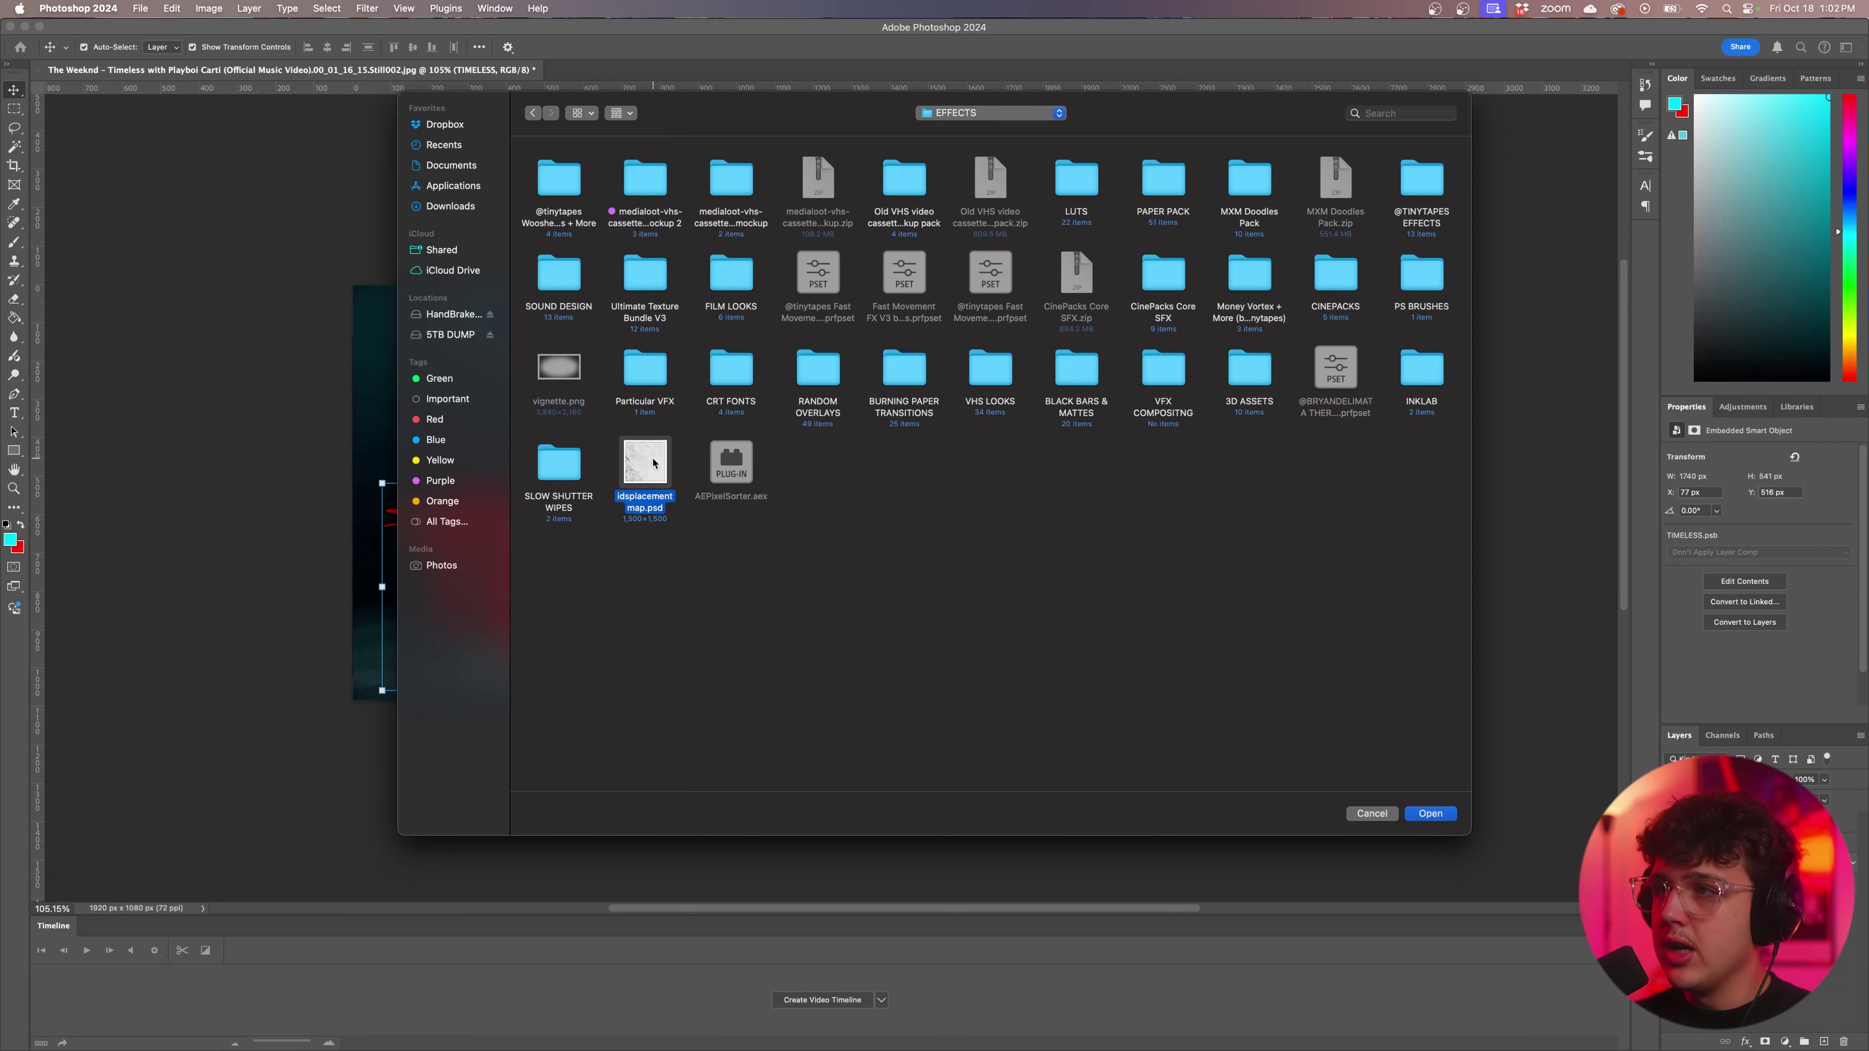
double_click(653, 462)
Enlarge the roughened TIMELESS title slightly.
scroll(507, 573, up, 6)
scroll(671, 574, down, 7)
scroll(707, 567, up, 2)
scroll(1042, 579, up, 4)
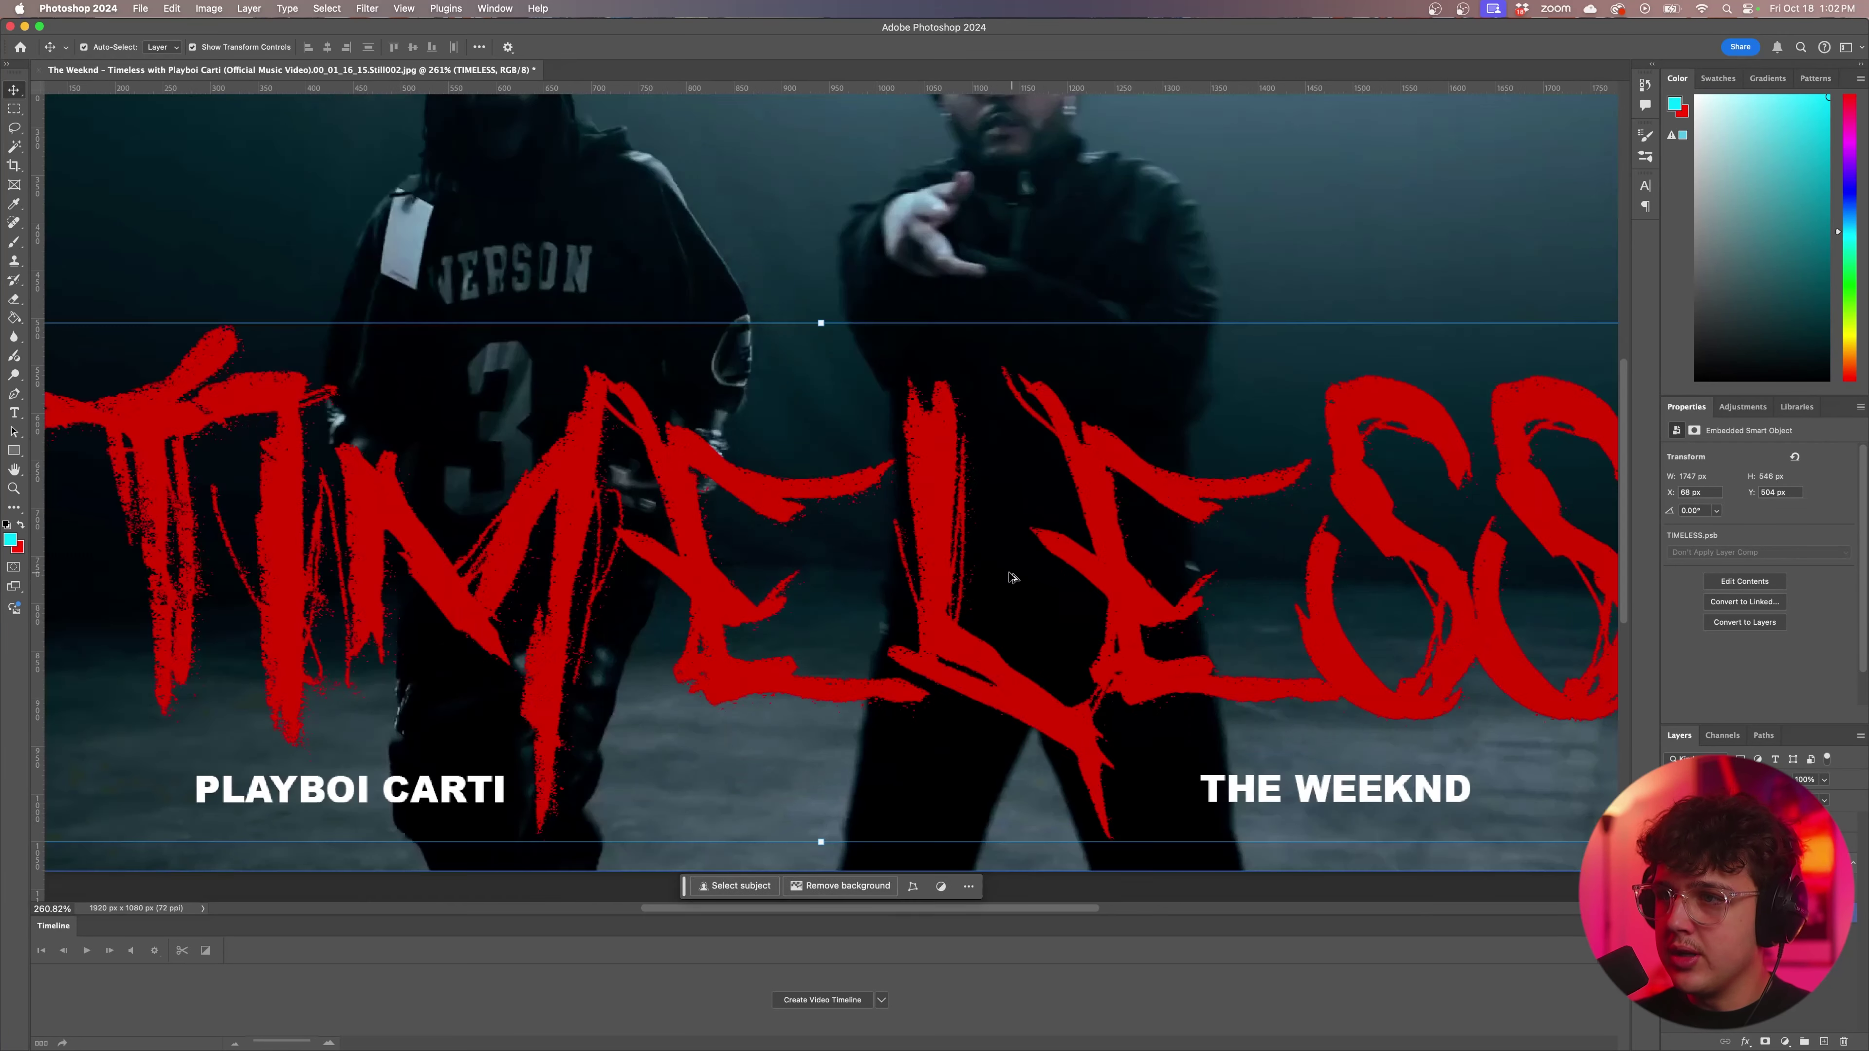
scroll(881, 517, down, 4)
scroll(886, 514, down, 2)
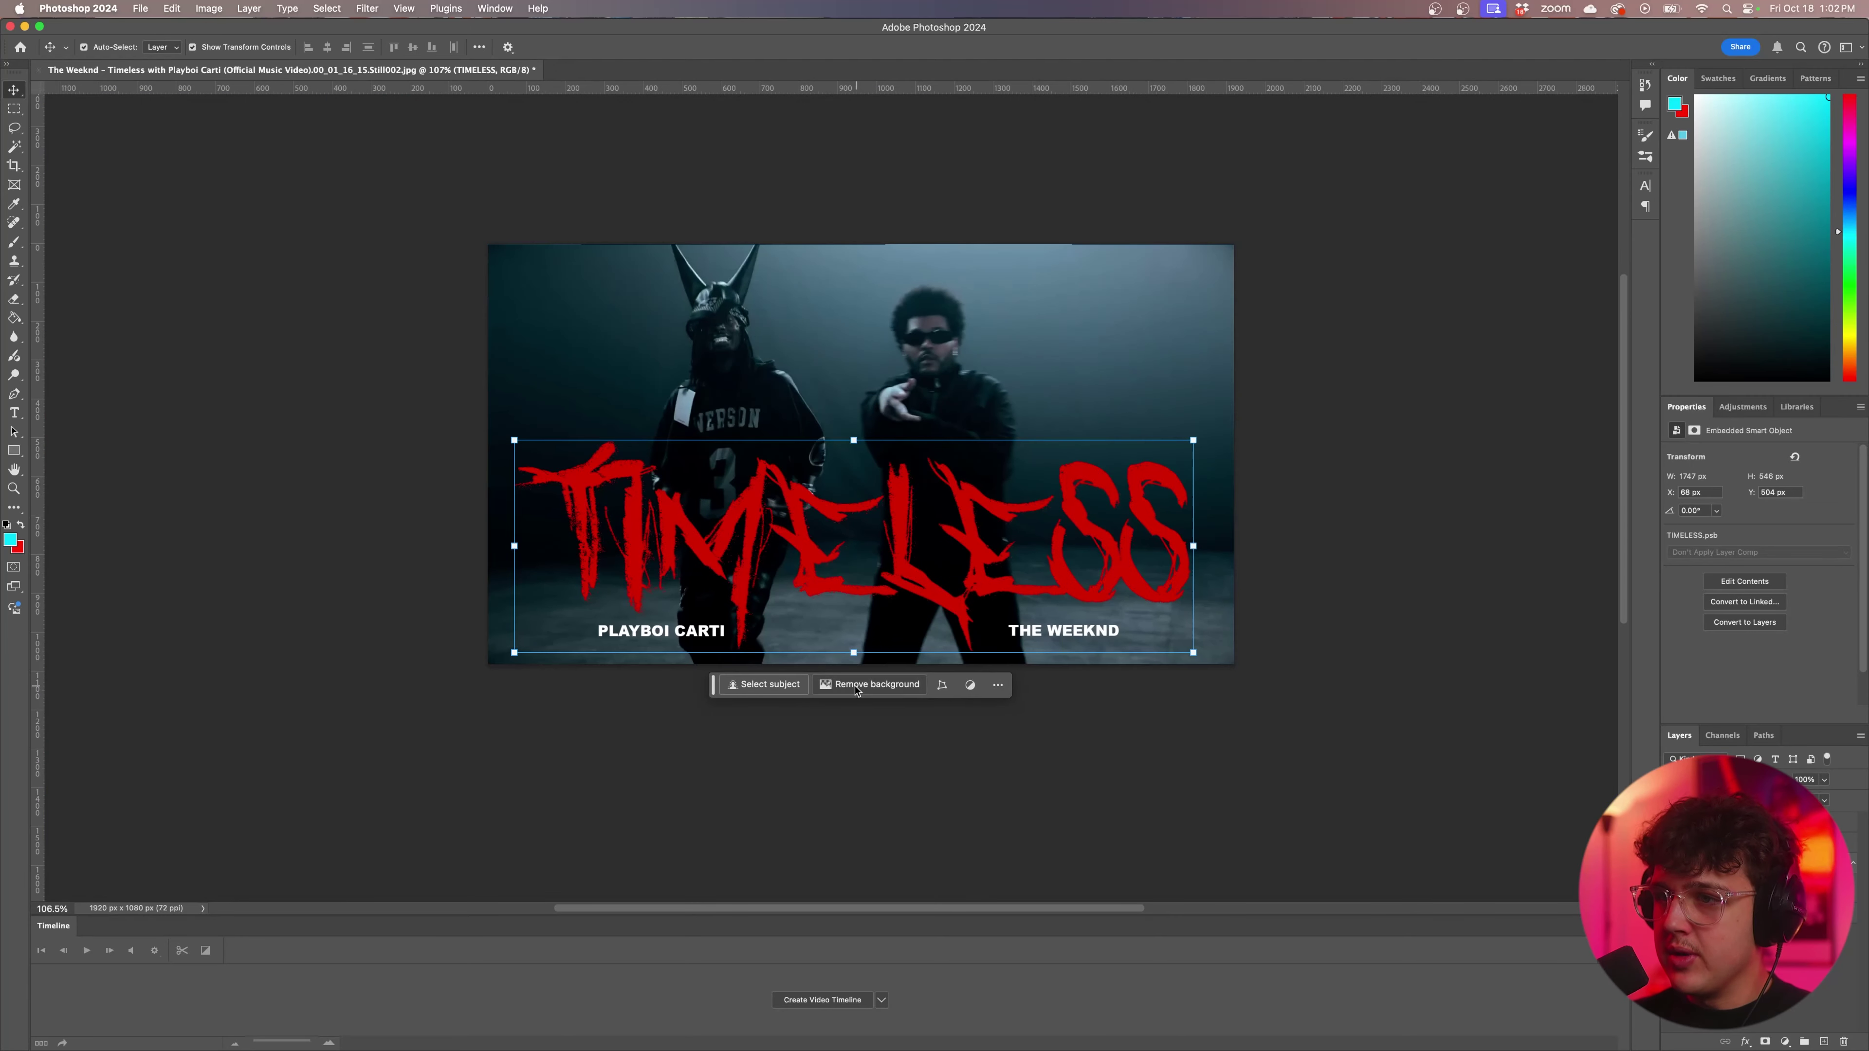
key(super+t)
key(Return)
Duplicate the PLAYBOI CARTI and THE WEEKND text layers and merge the copies into one pixel layer.
scroll(760, 628, up, 3)
scroll(761, 628, down, 2)
scroll(760, 627, up, 2)
scroll(760, 627, up, 2)
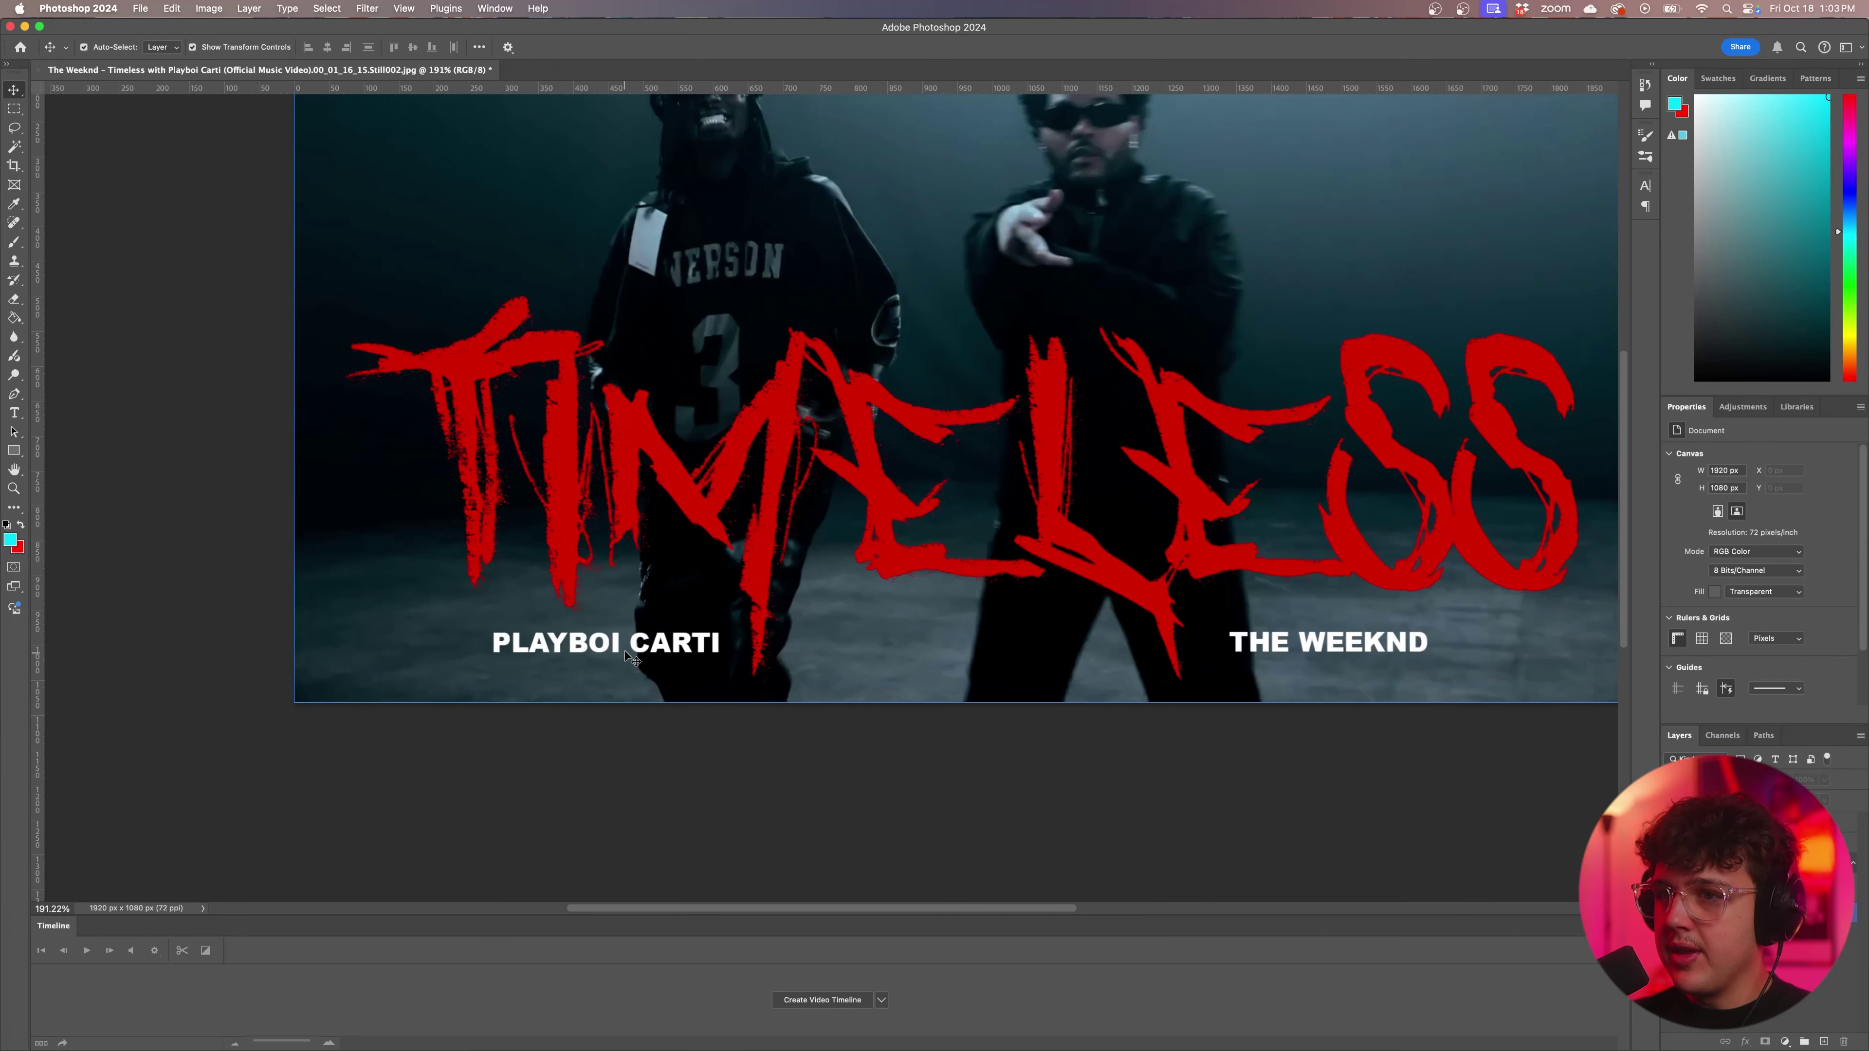
click(758, 647)
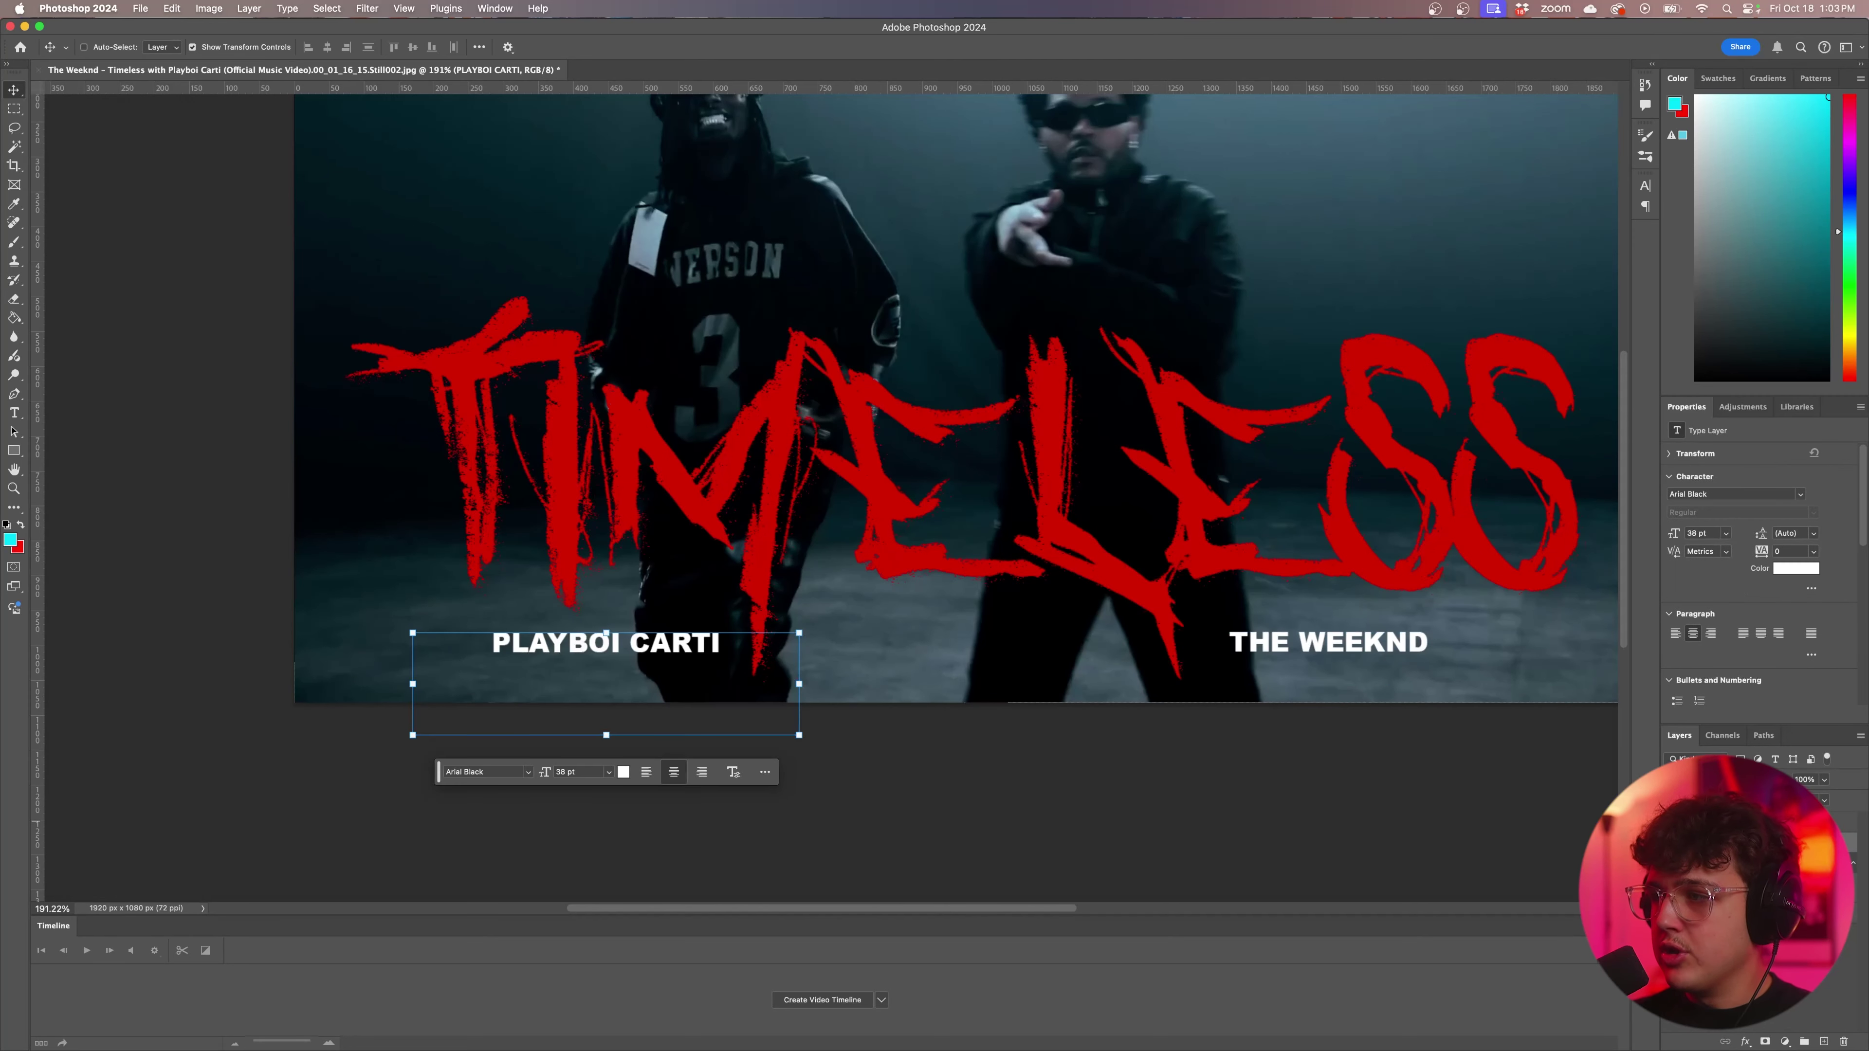
shift+click(1765, 822)
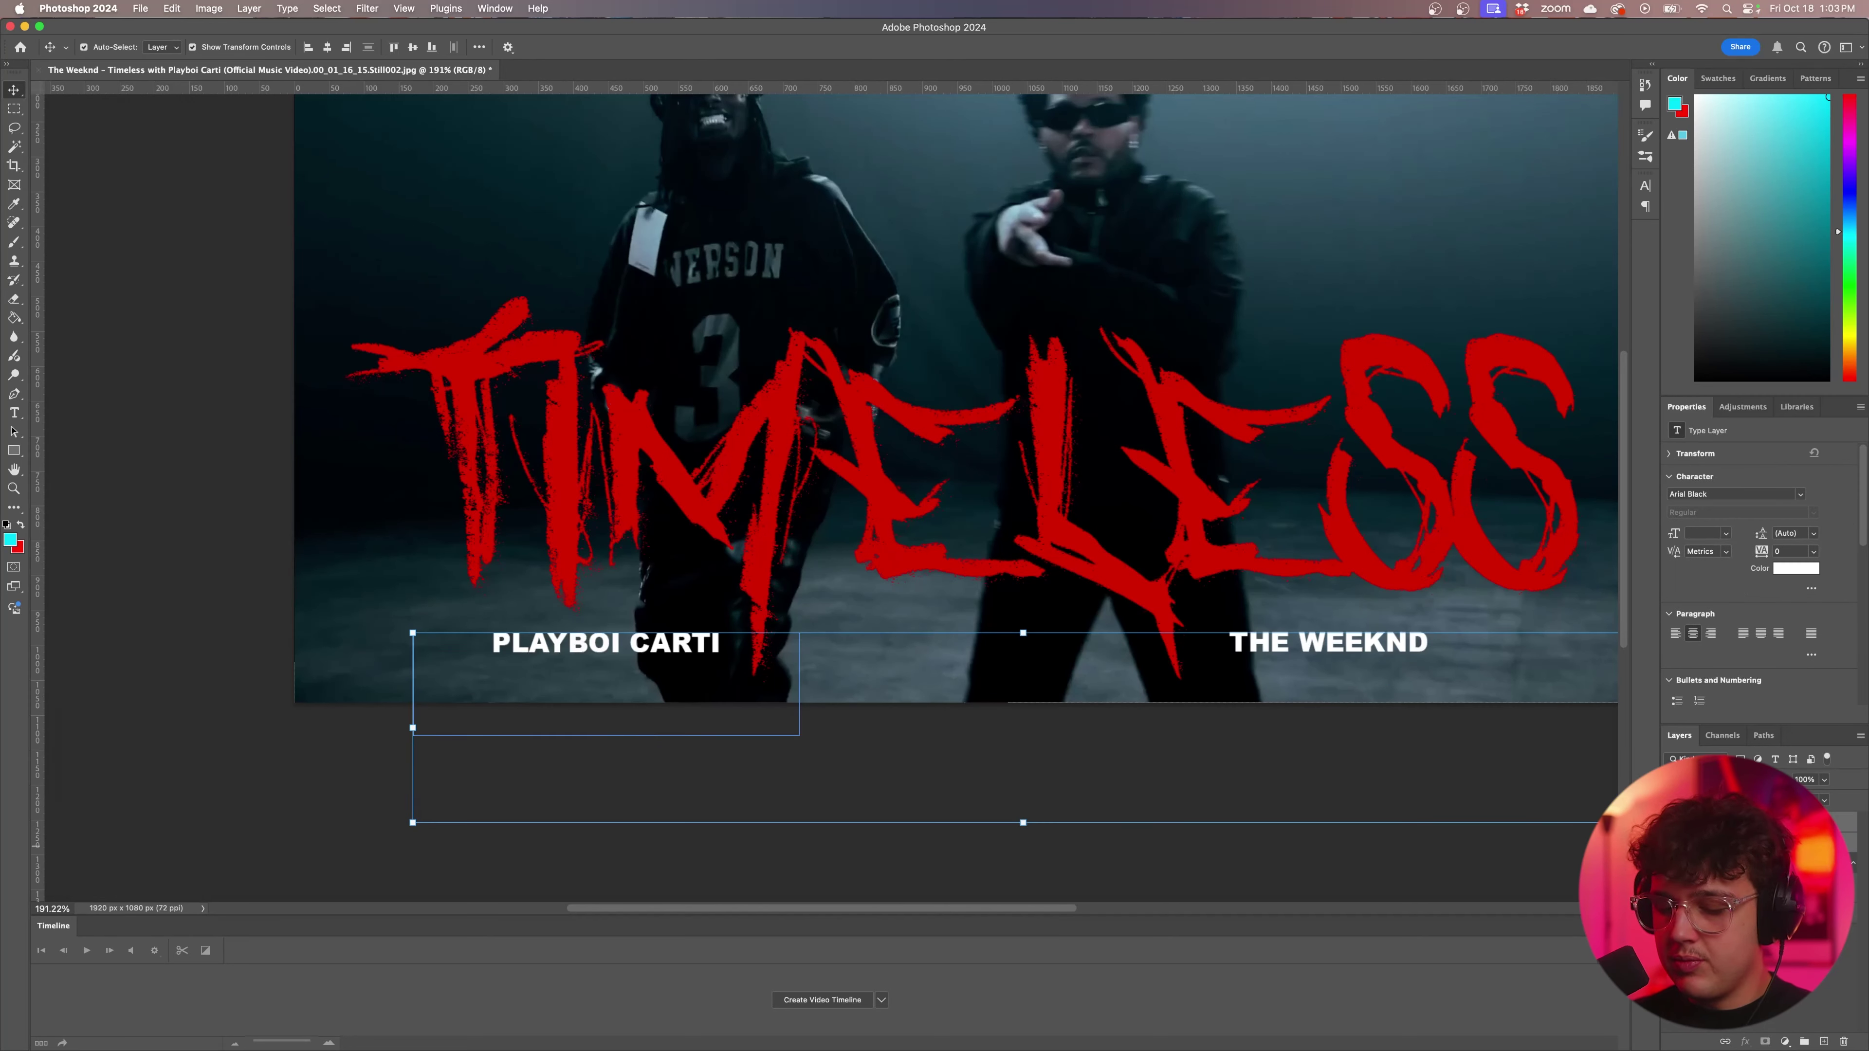
click(1766, 863)
click(1765, 844)
shift+click(1766, 821)
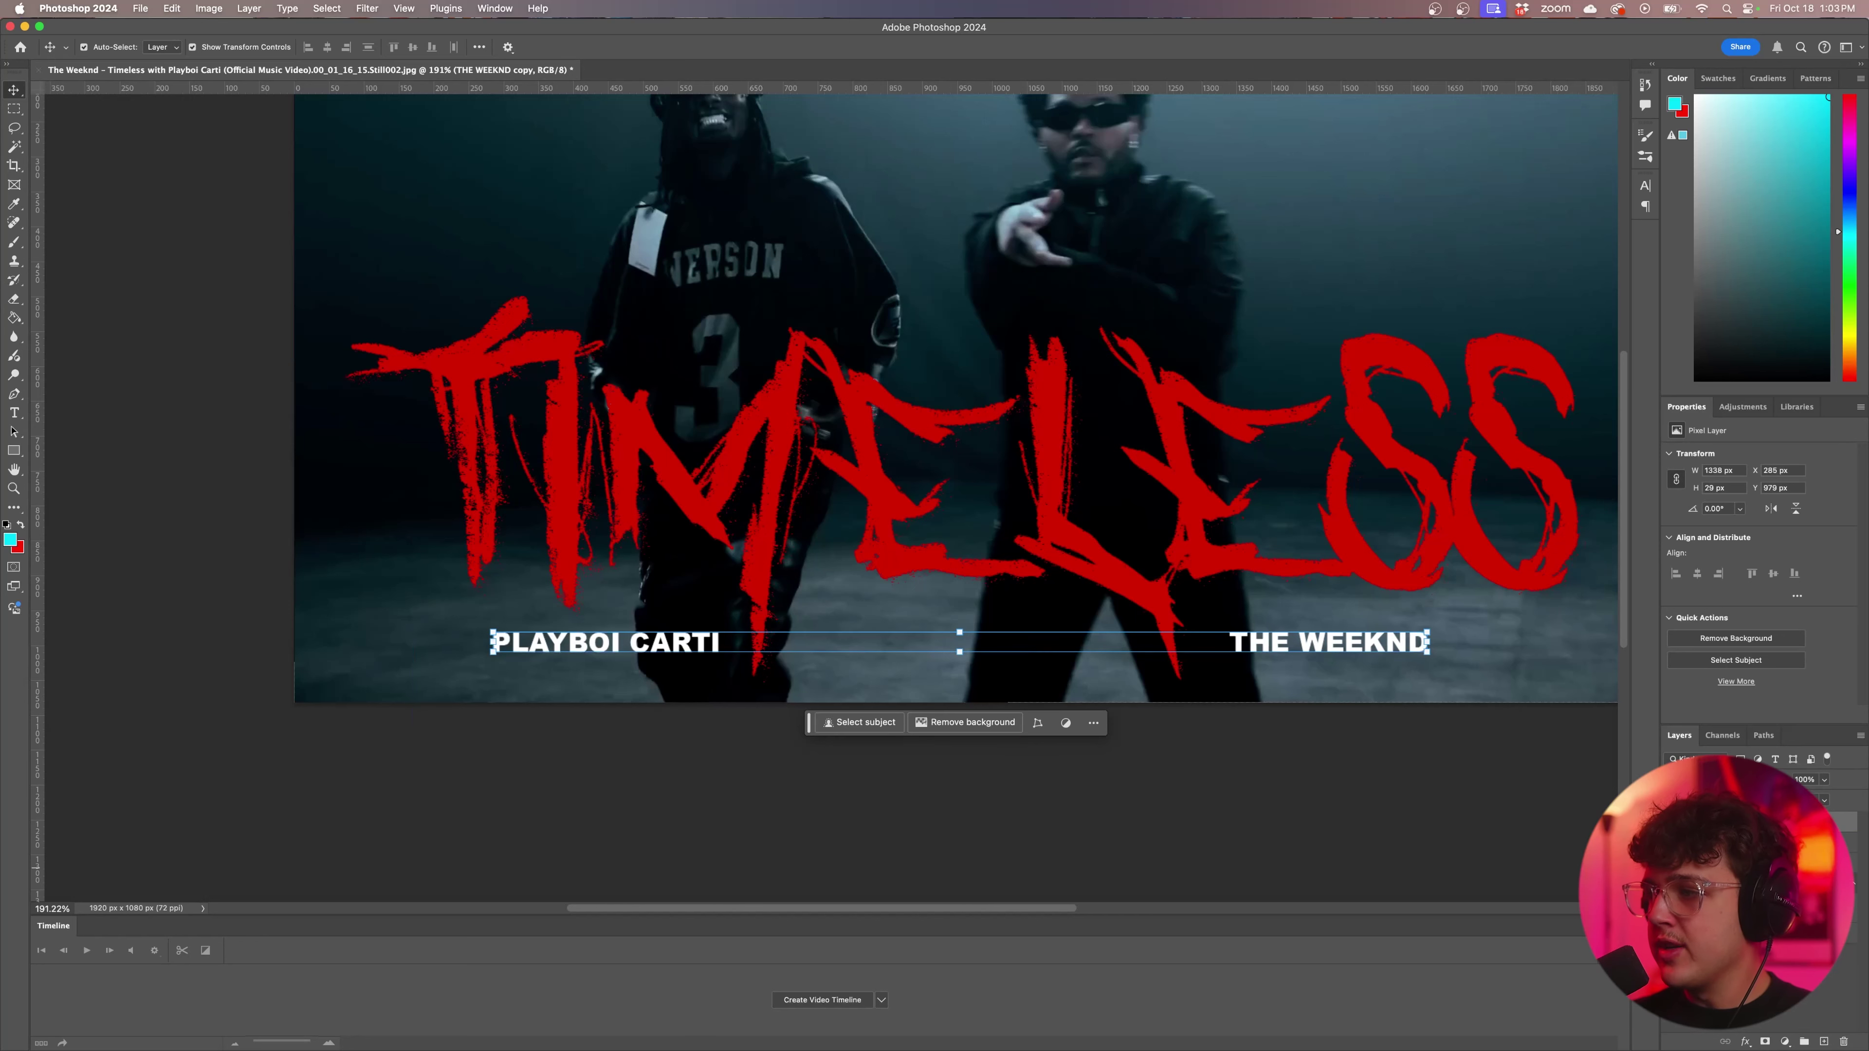
Toggle the visibility of the merged artist names layer to check it.
click(1672, 820)
click(1672, 820)
click(1673, 820)
key(super+comma)
scroll(957, 442, right, 3)
scroll(957, 442, up, 1)
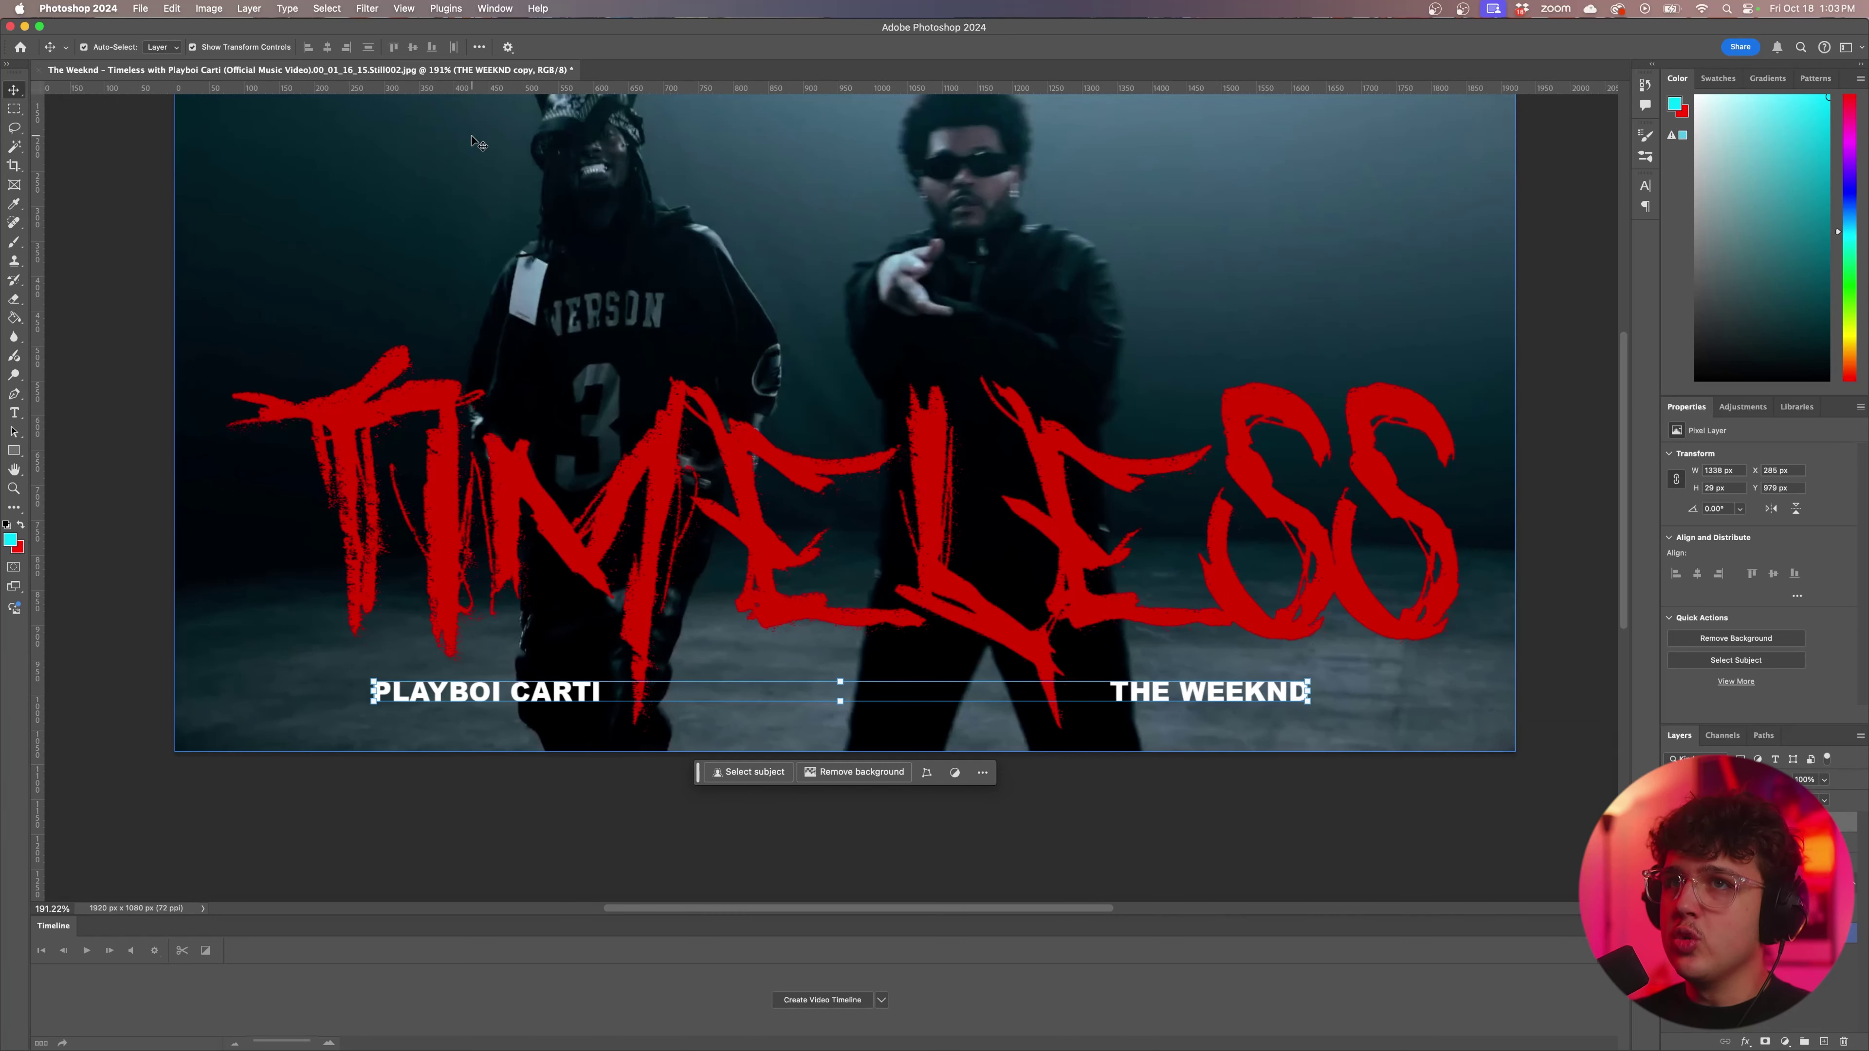
Displace the merged artist names with horizontal scale 5 and vertical scale 10, using "idsplacement map.psd" stretched to fit.
click(367, 9)
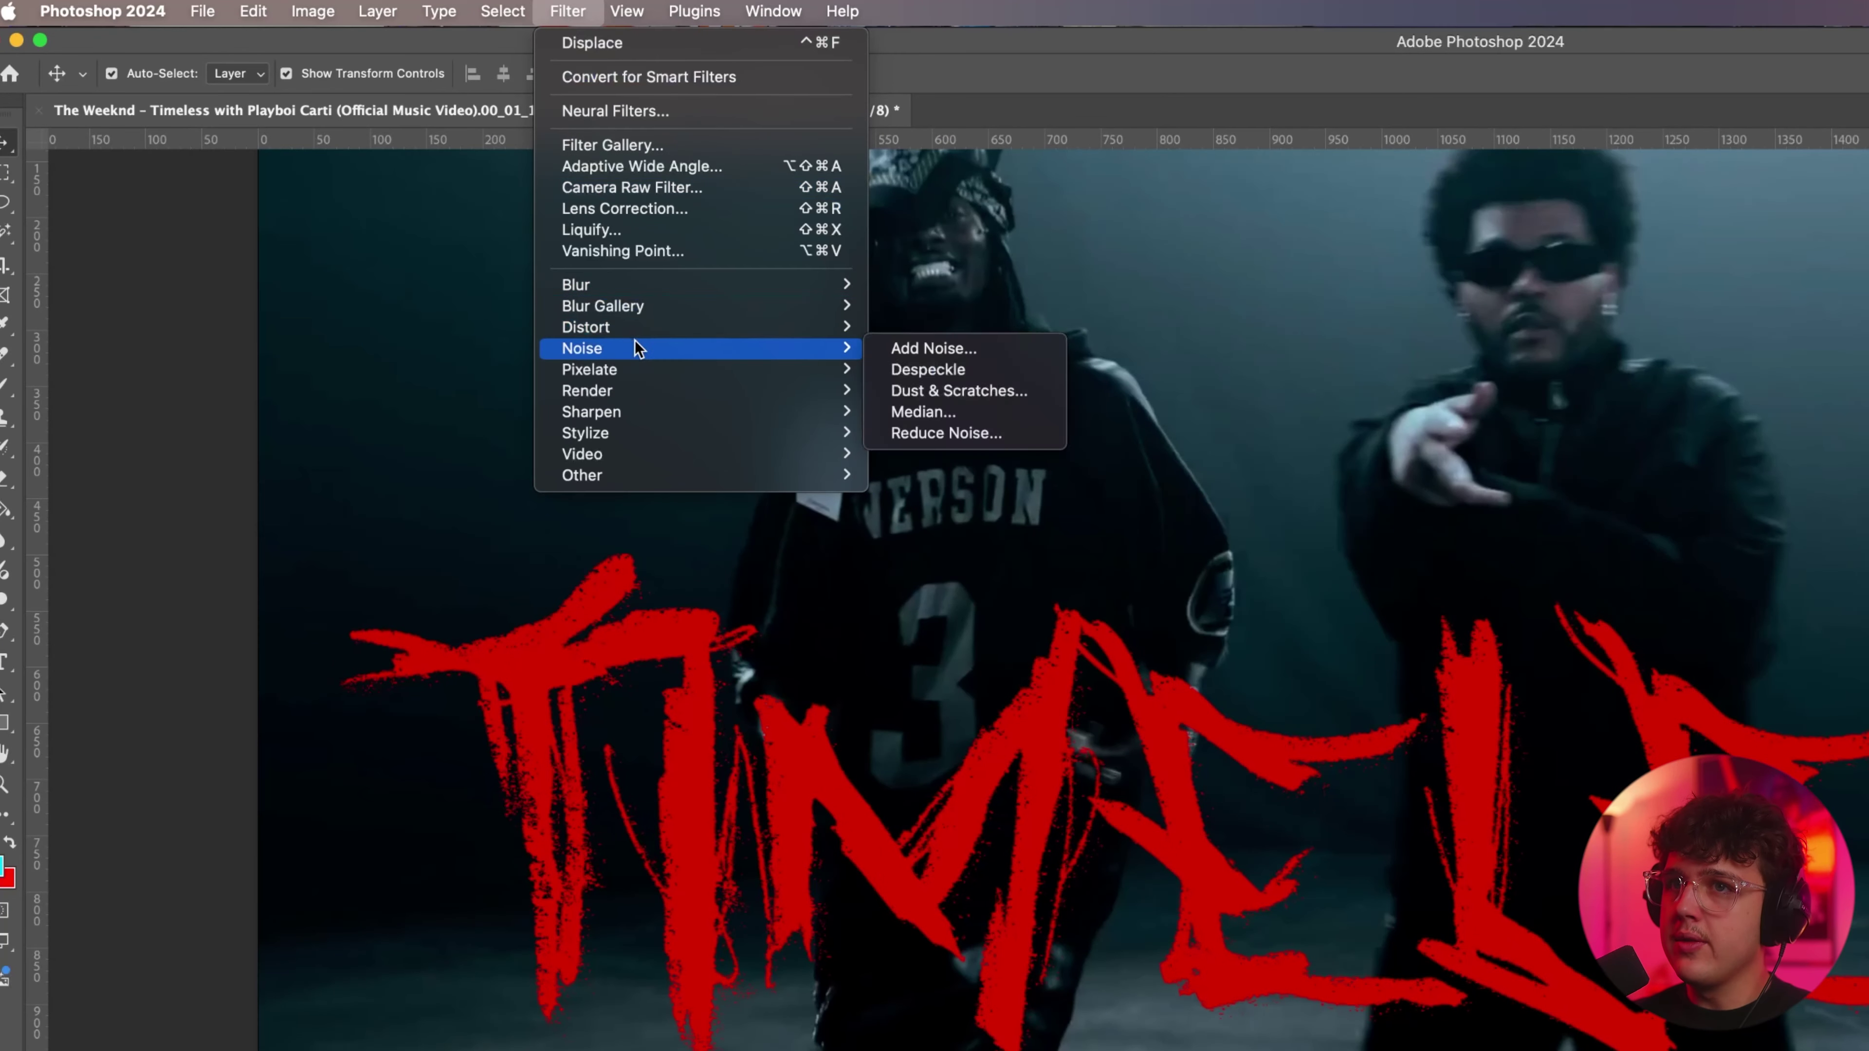
mouse_move(714, 332)
click(928, 327)
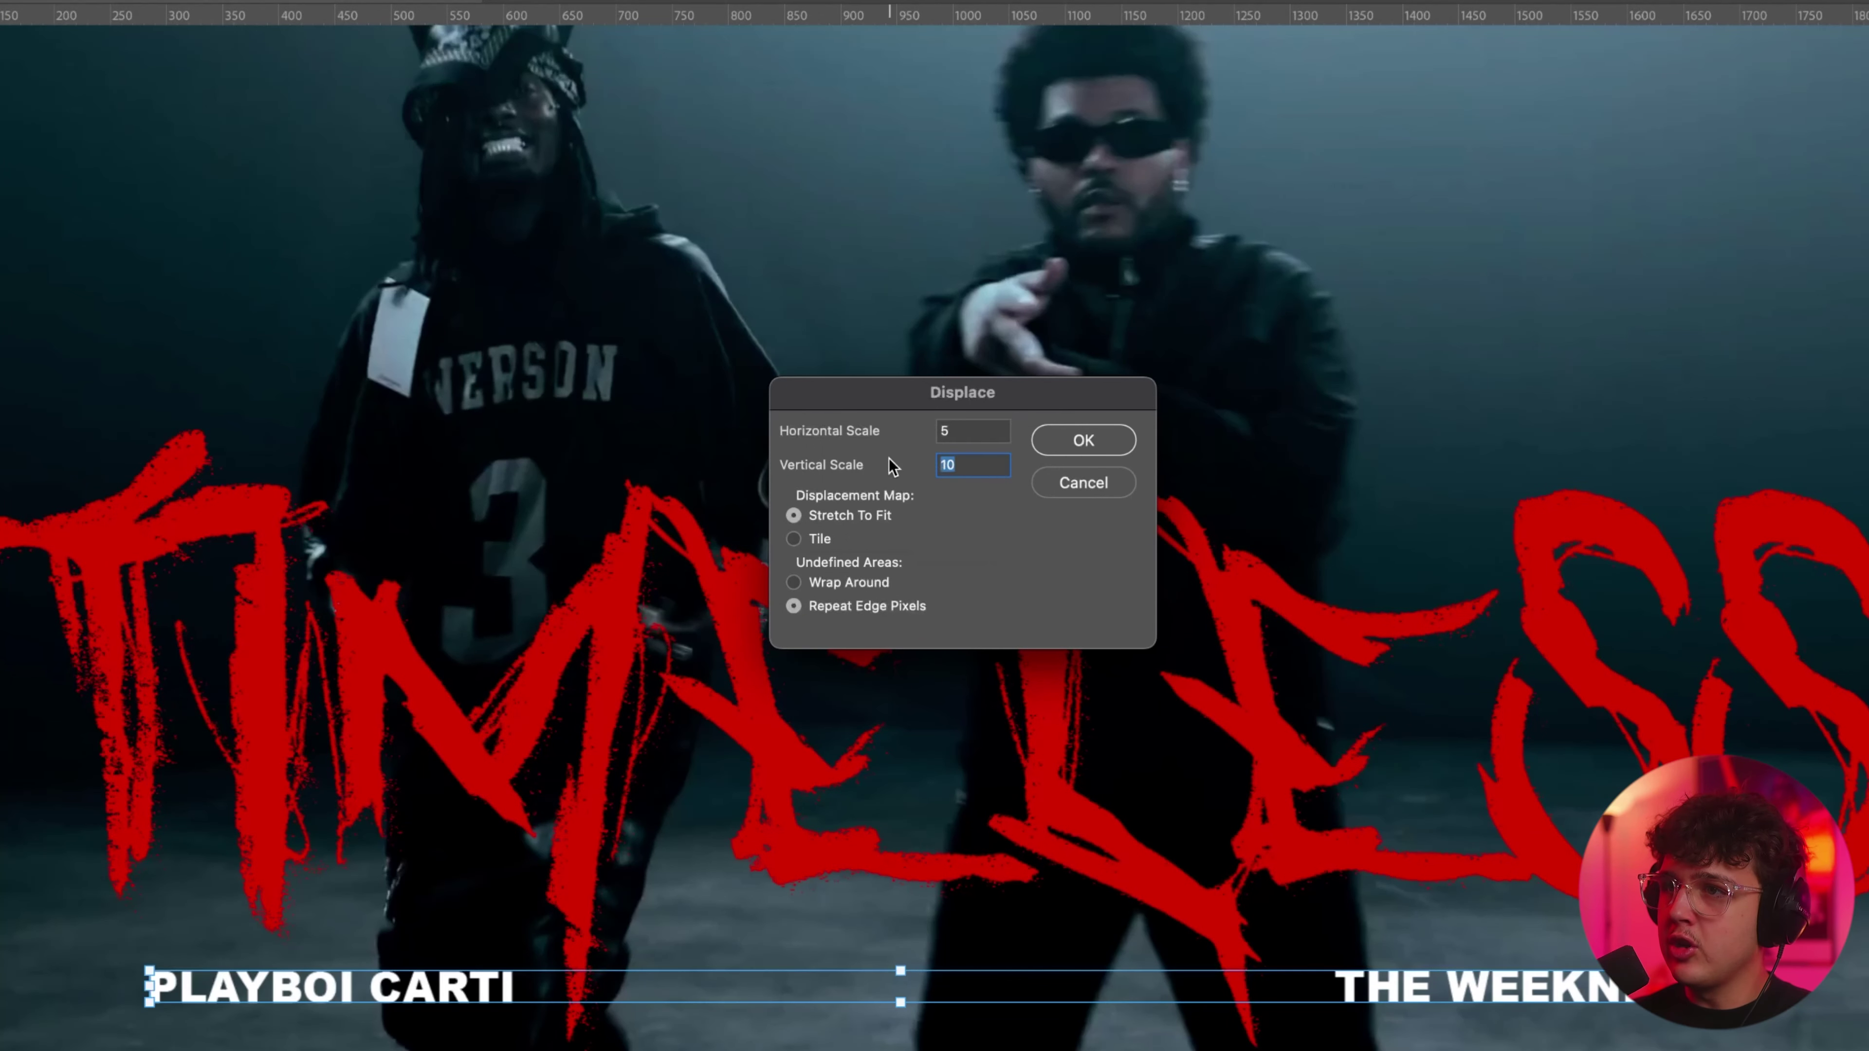
click(1085, 445)
double_click(647, 460)
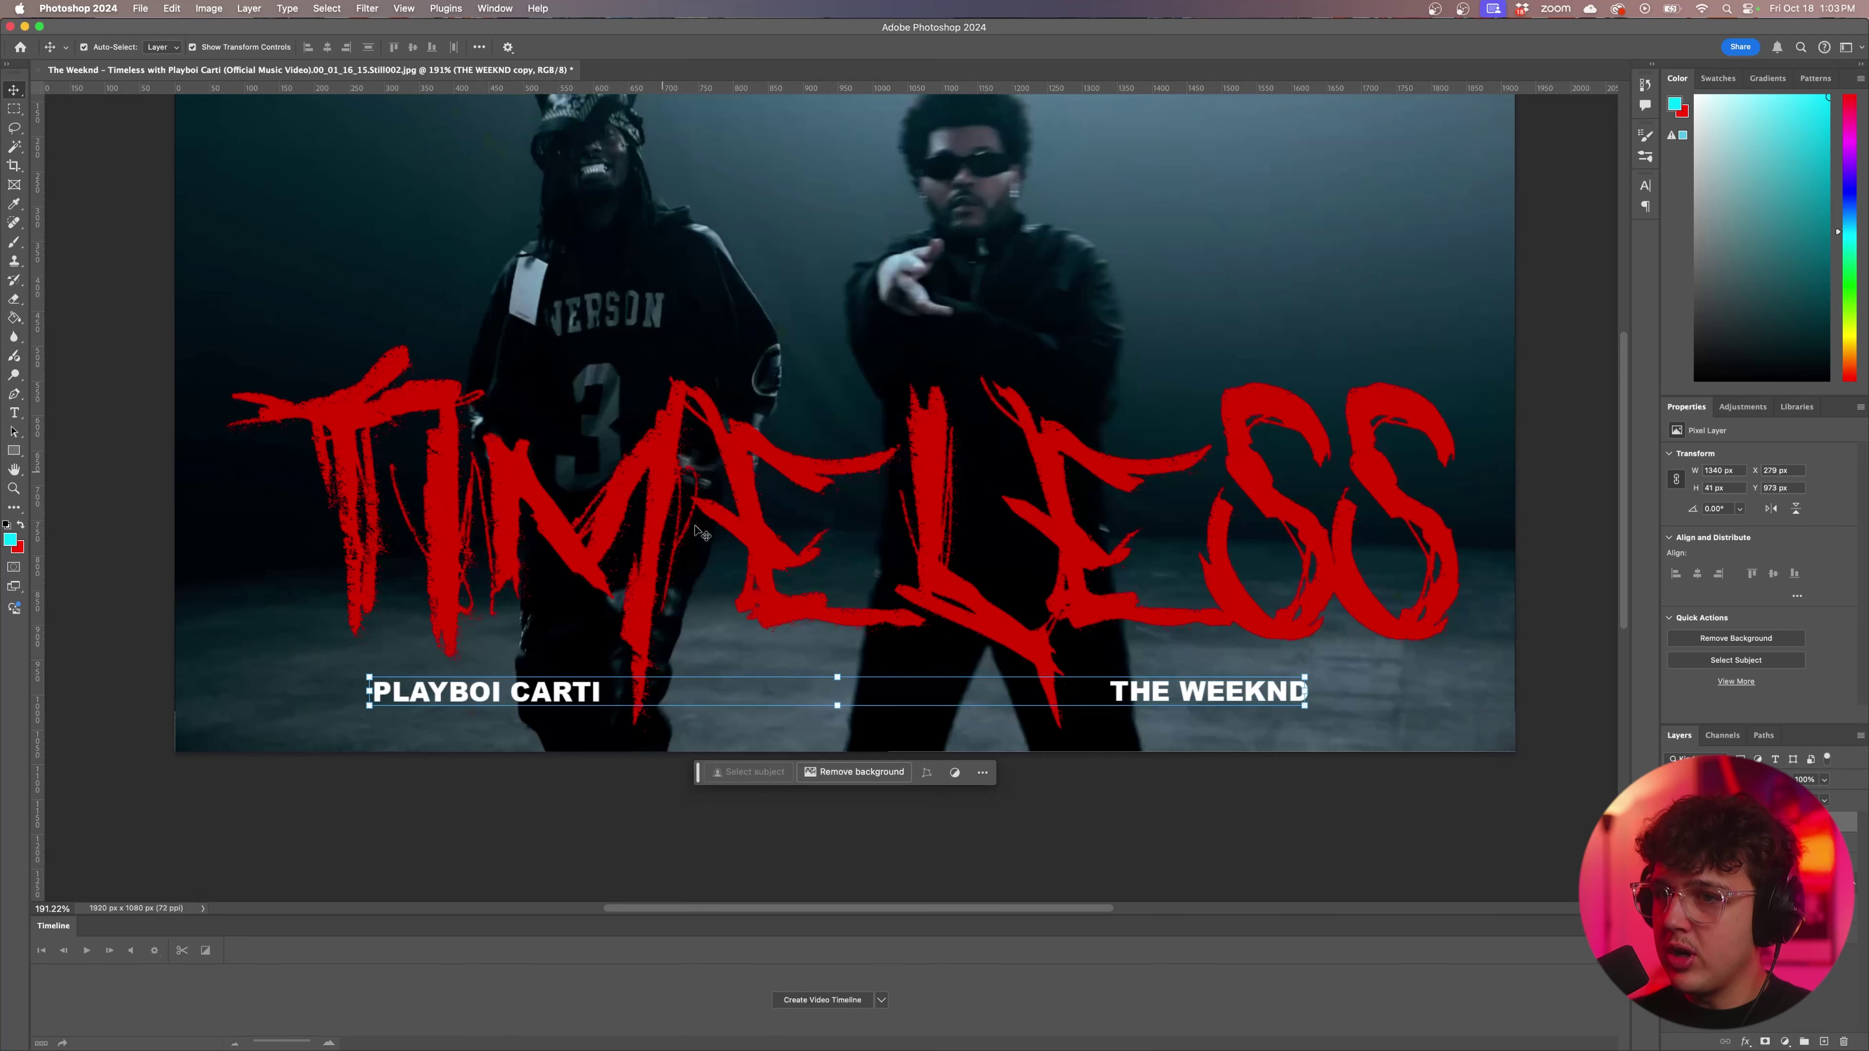
click(78, 117)
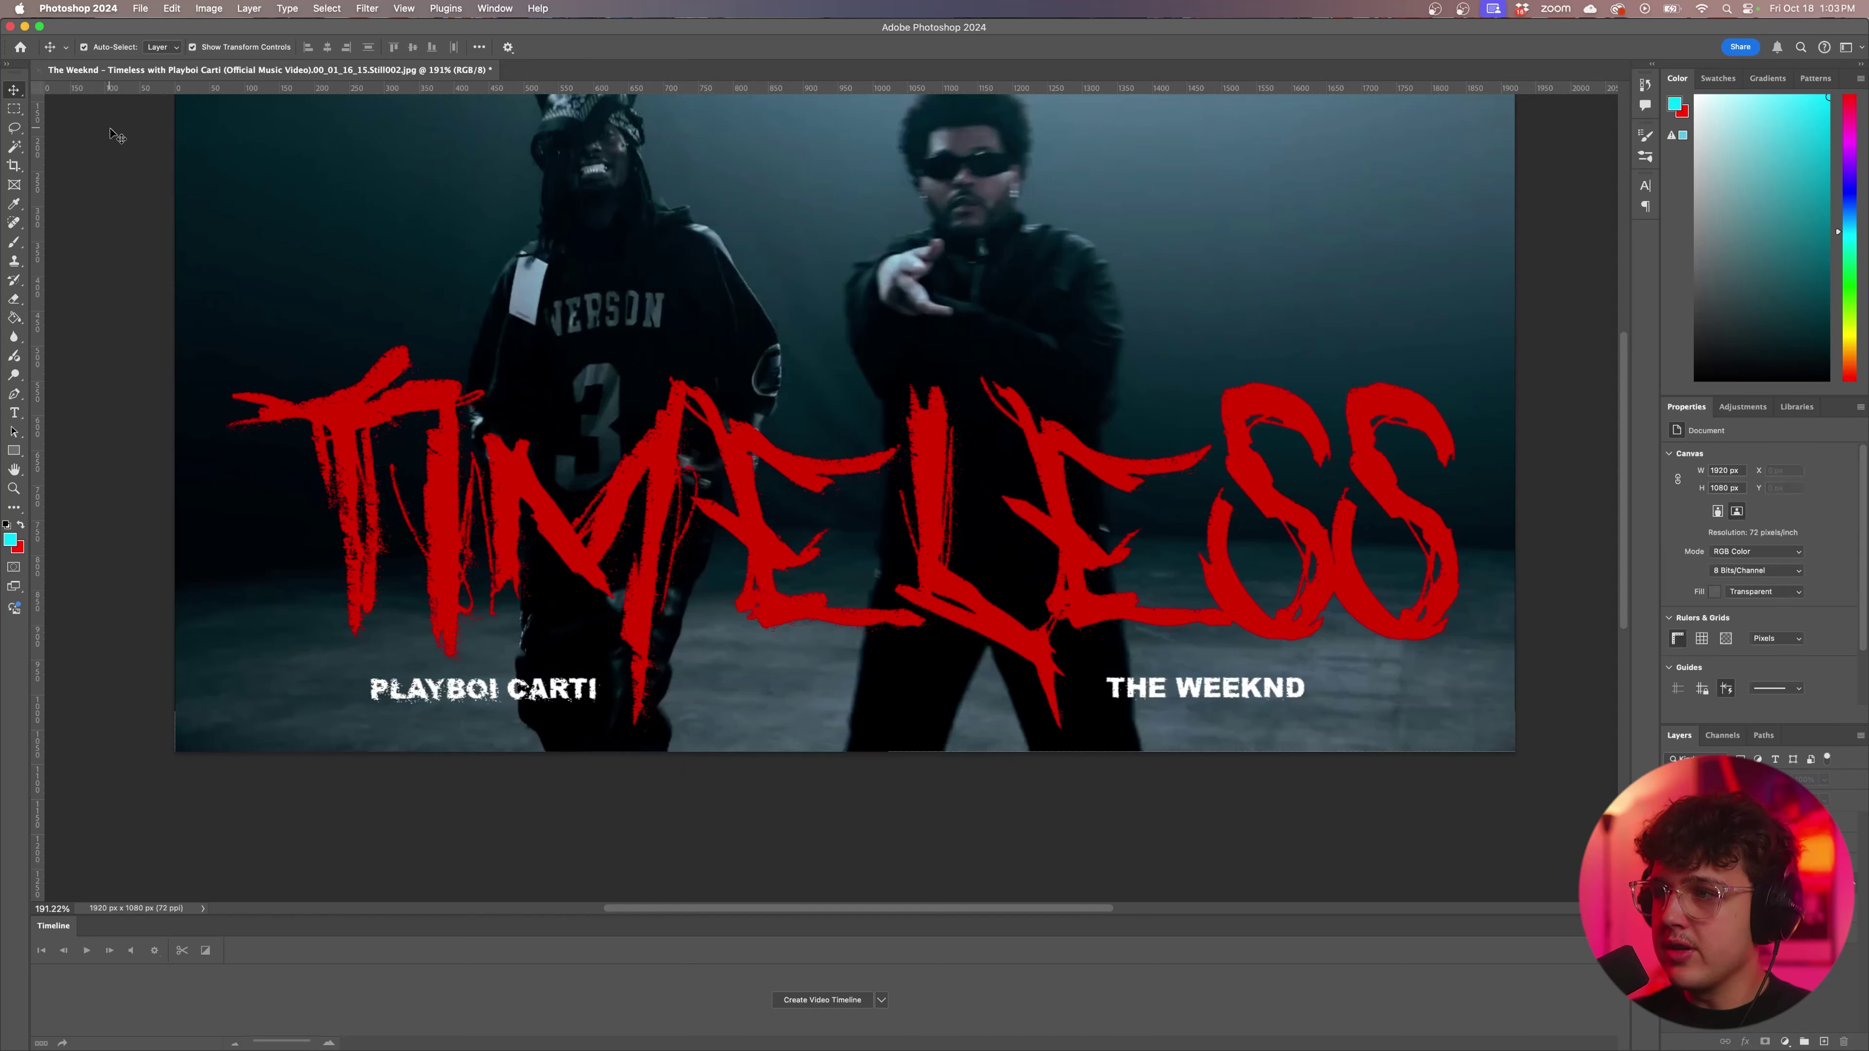
Nudge the displaced artist names so they sit centered beneath the TIMELESS title.
scroll(1273, 744, down, 5)
scroll(824, 725, up, 8)
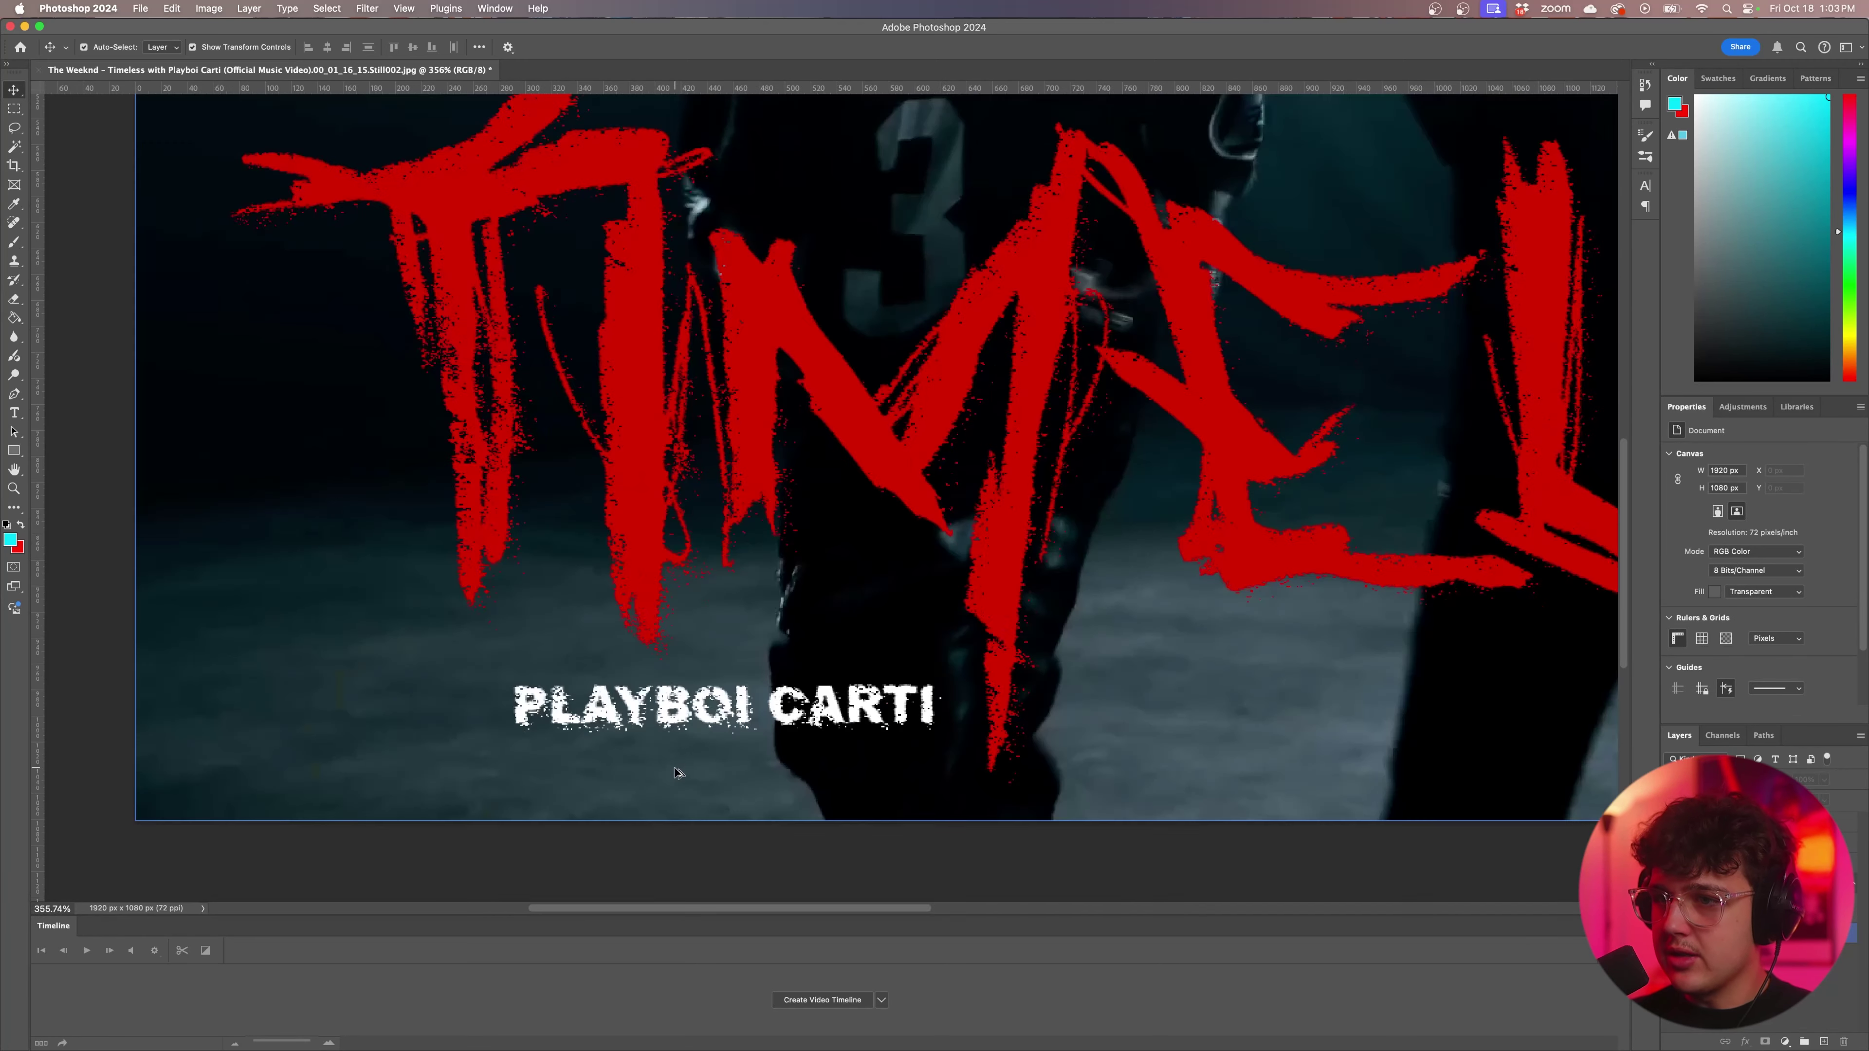
scroll(694, 725, down, 8)
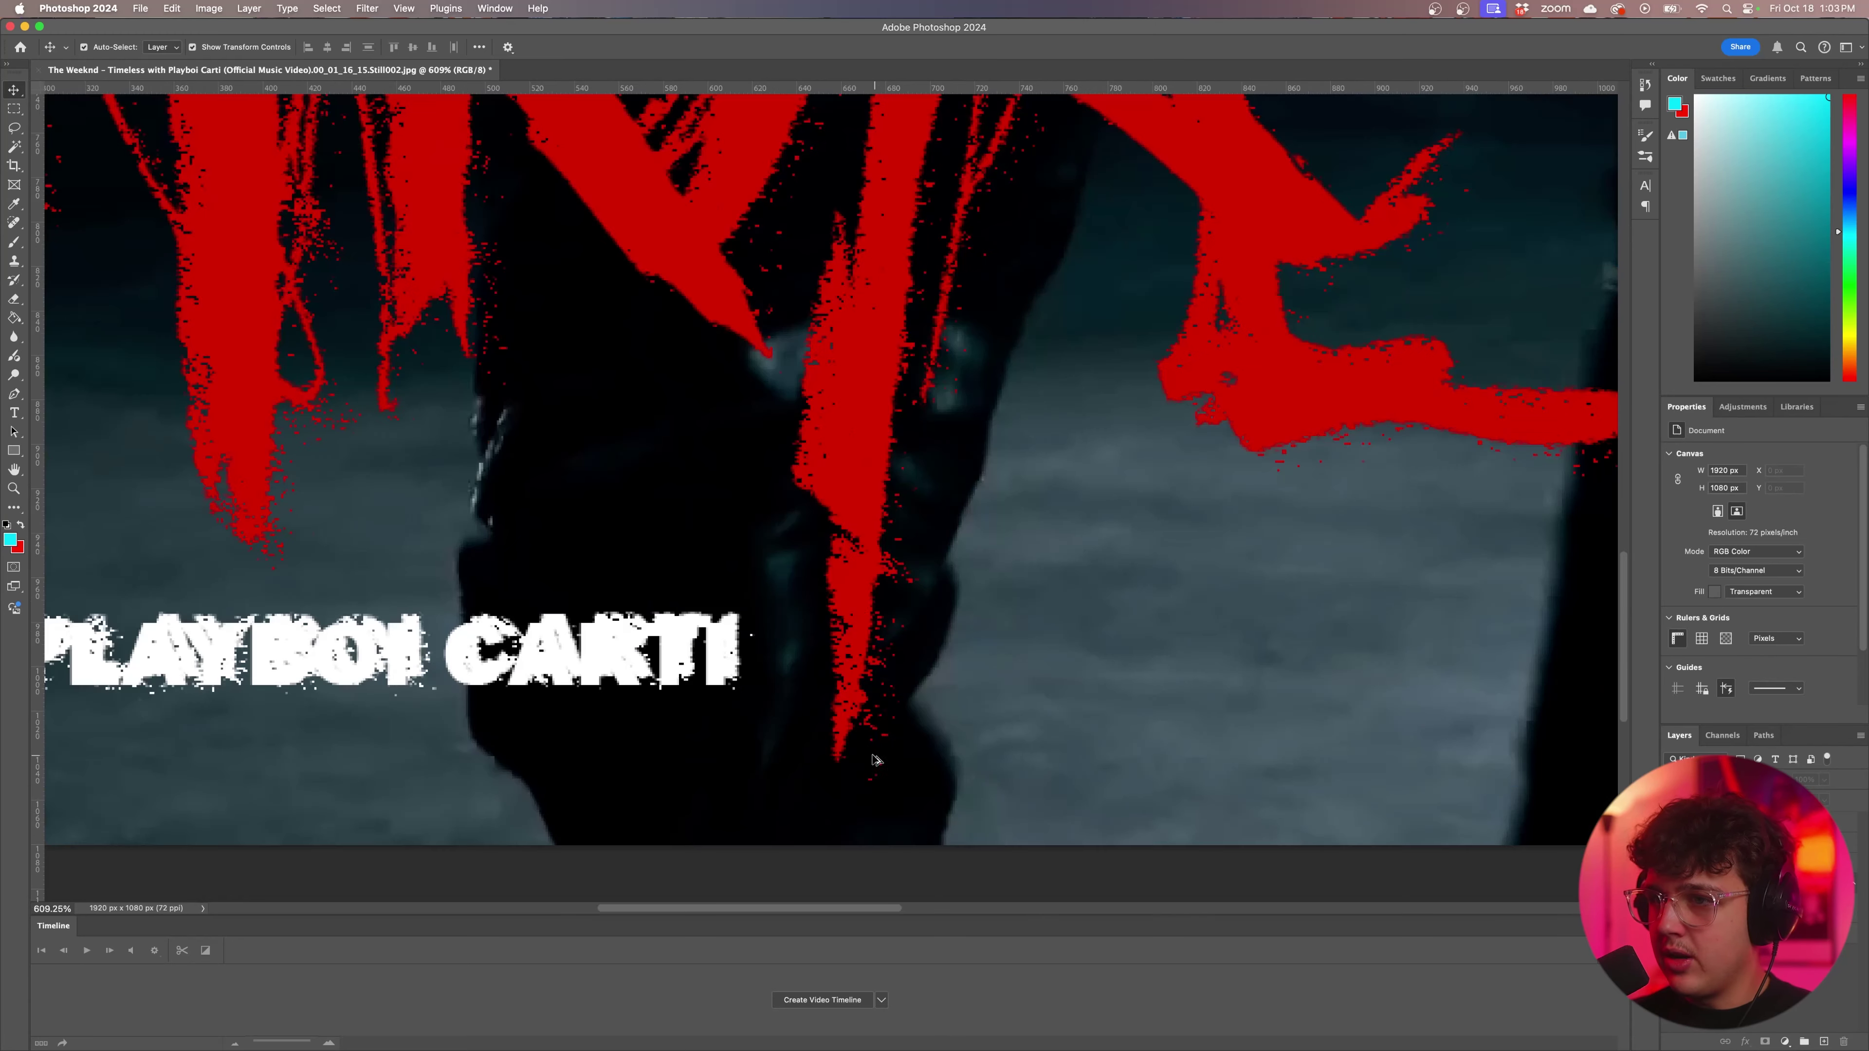
scroll(816, 688, up, 7)
mouse_move(622, 661)
mouse_down()
mouse_move(634, 650)
mouse_move(618, 657)
mouse_up()
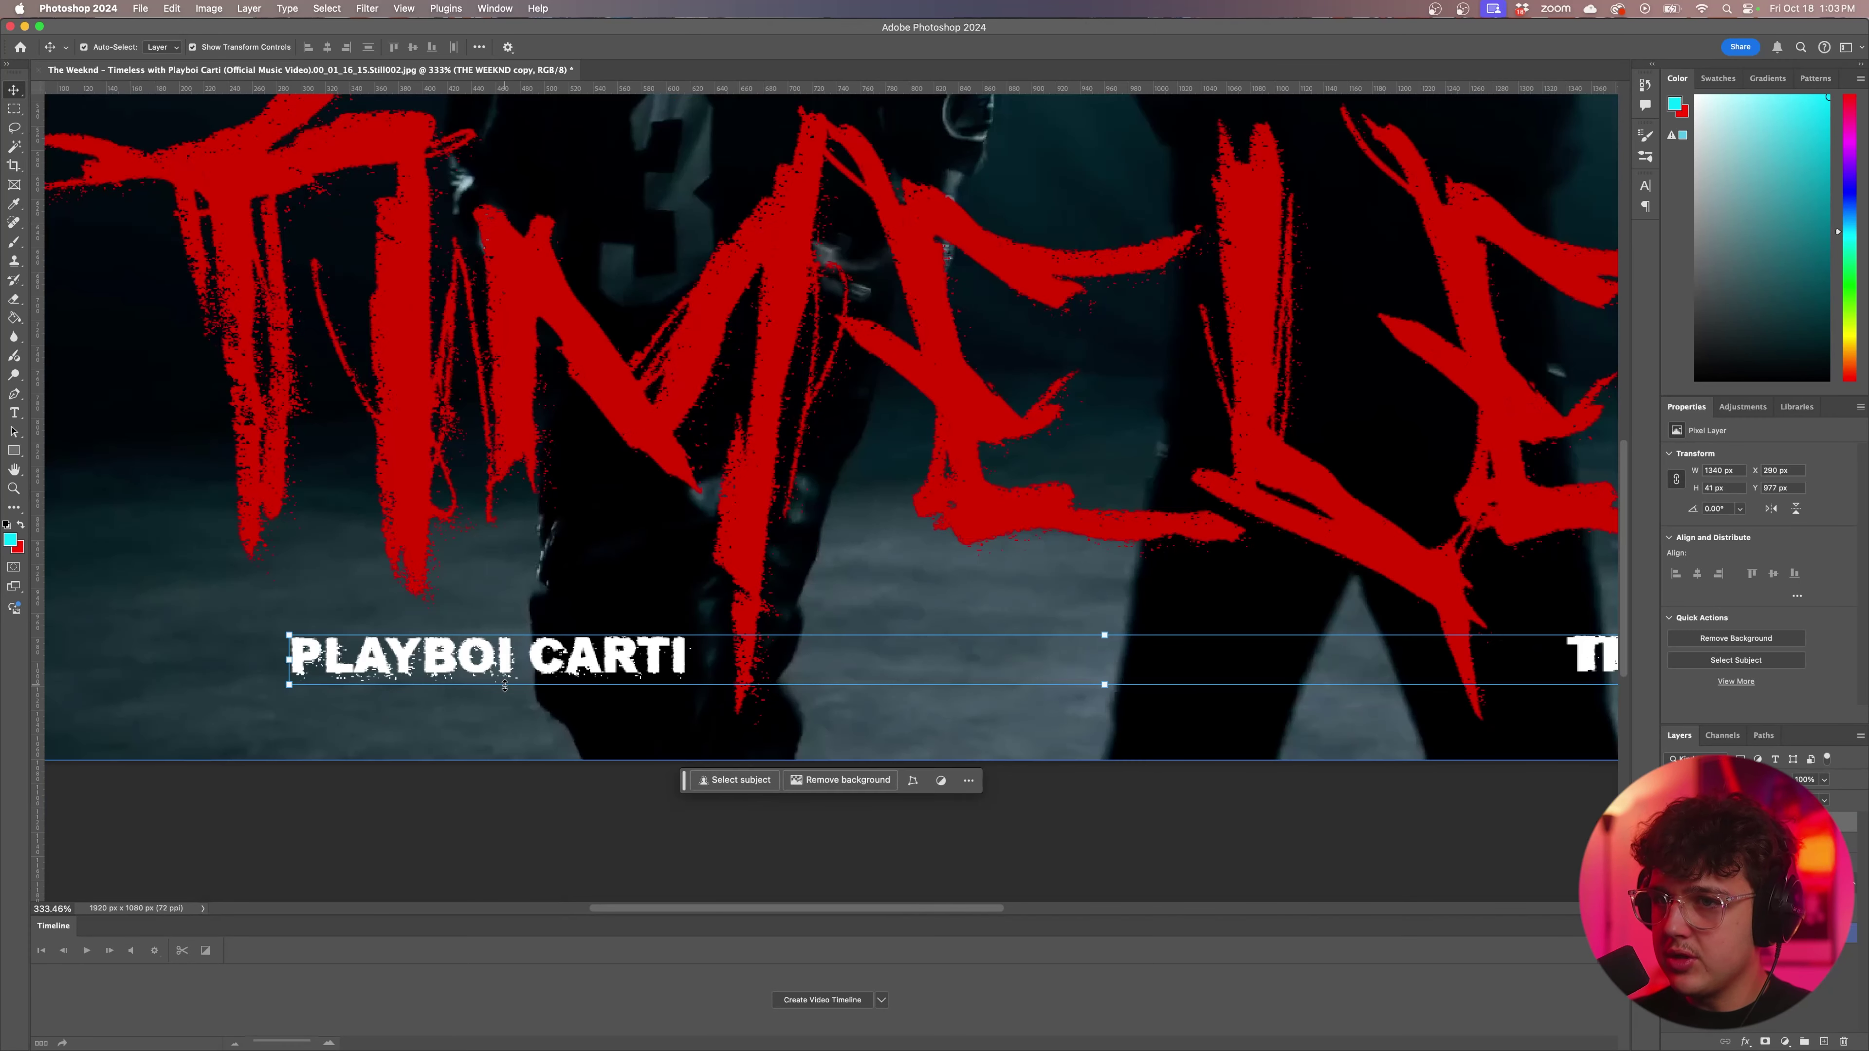
scroll(1076, 658, down, 6)
scroll(1133, 666, right, 4)
key(super+z)
key(super+z)
key(super+z)
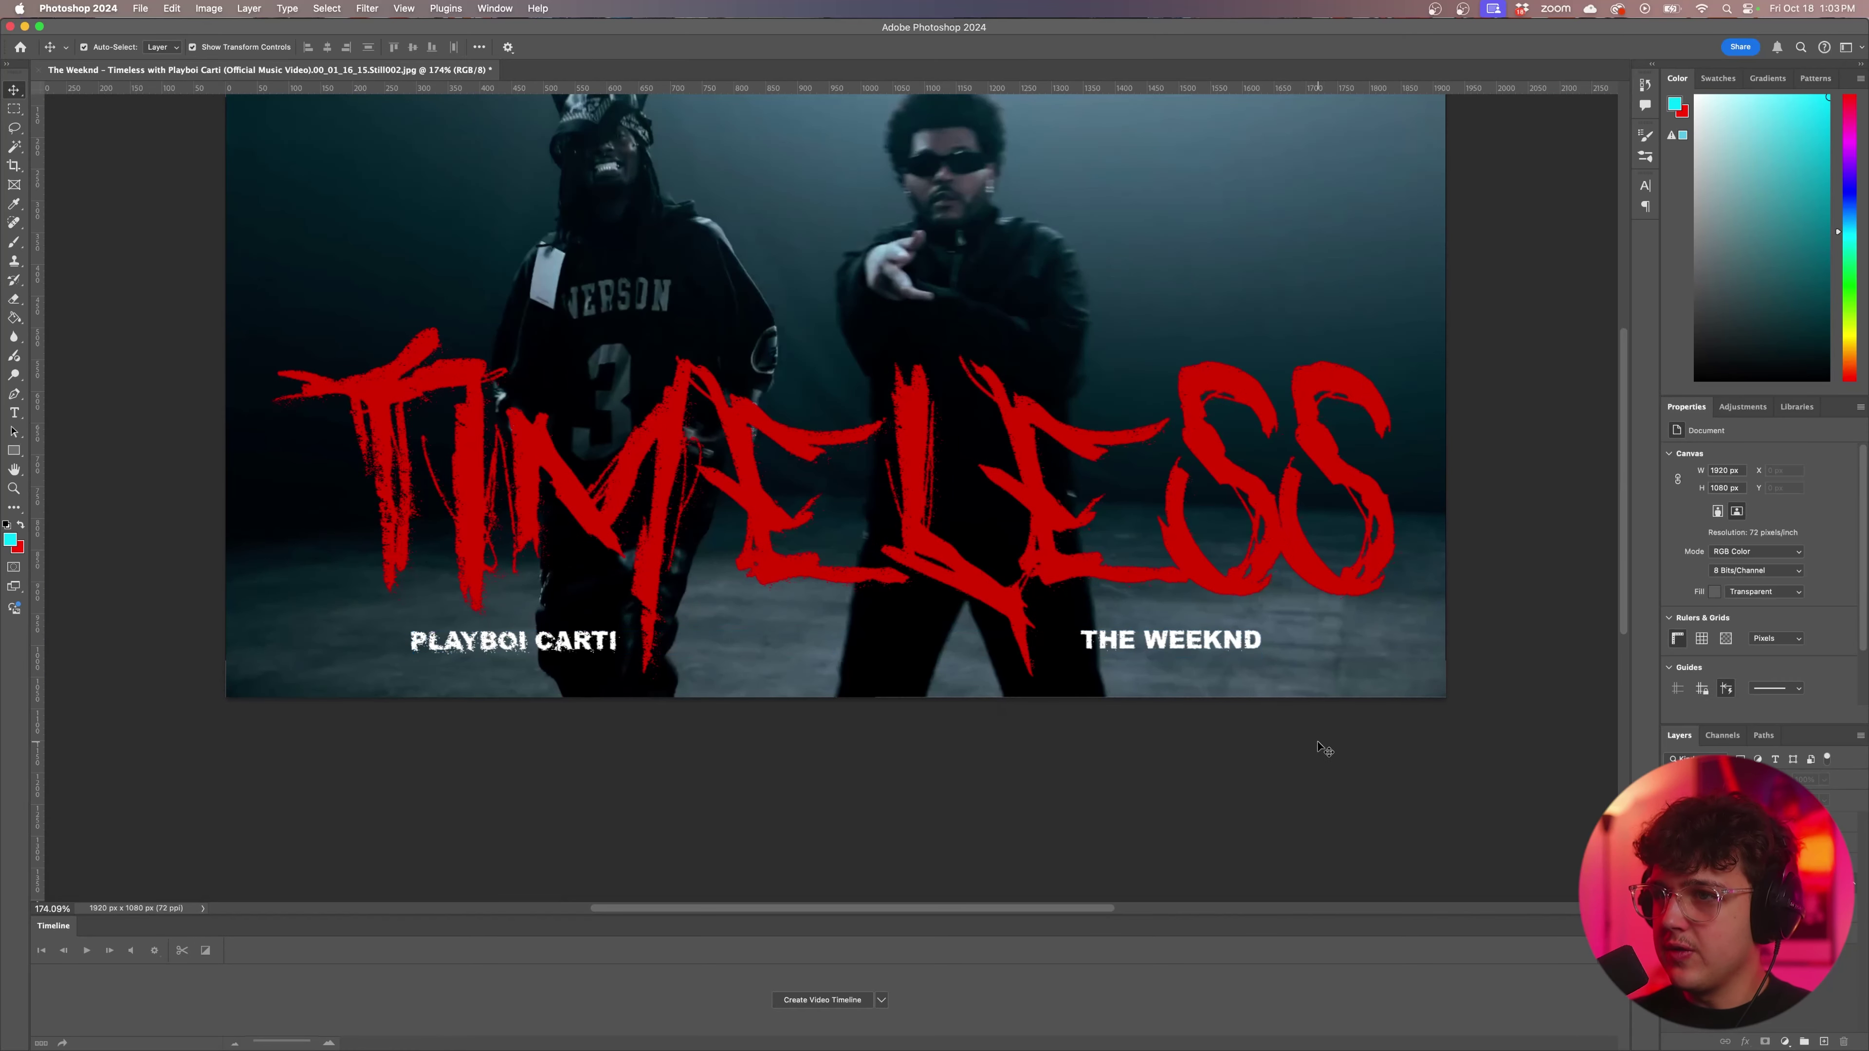
Apply a Gaussian Blur with a radius of 0.8 pixels to the displaced artist names layer.
scroll(1324, 604, down, 5)
scroll(1347, 530, up, 5)
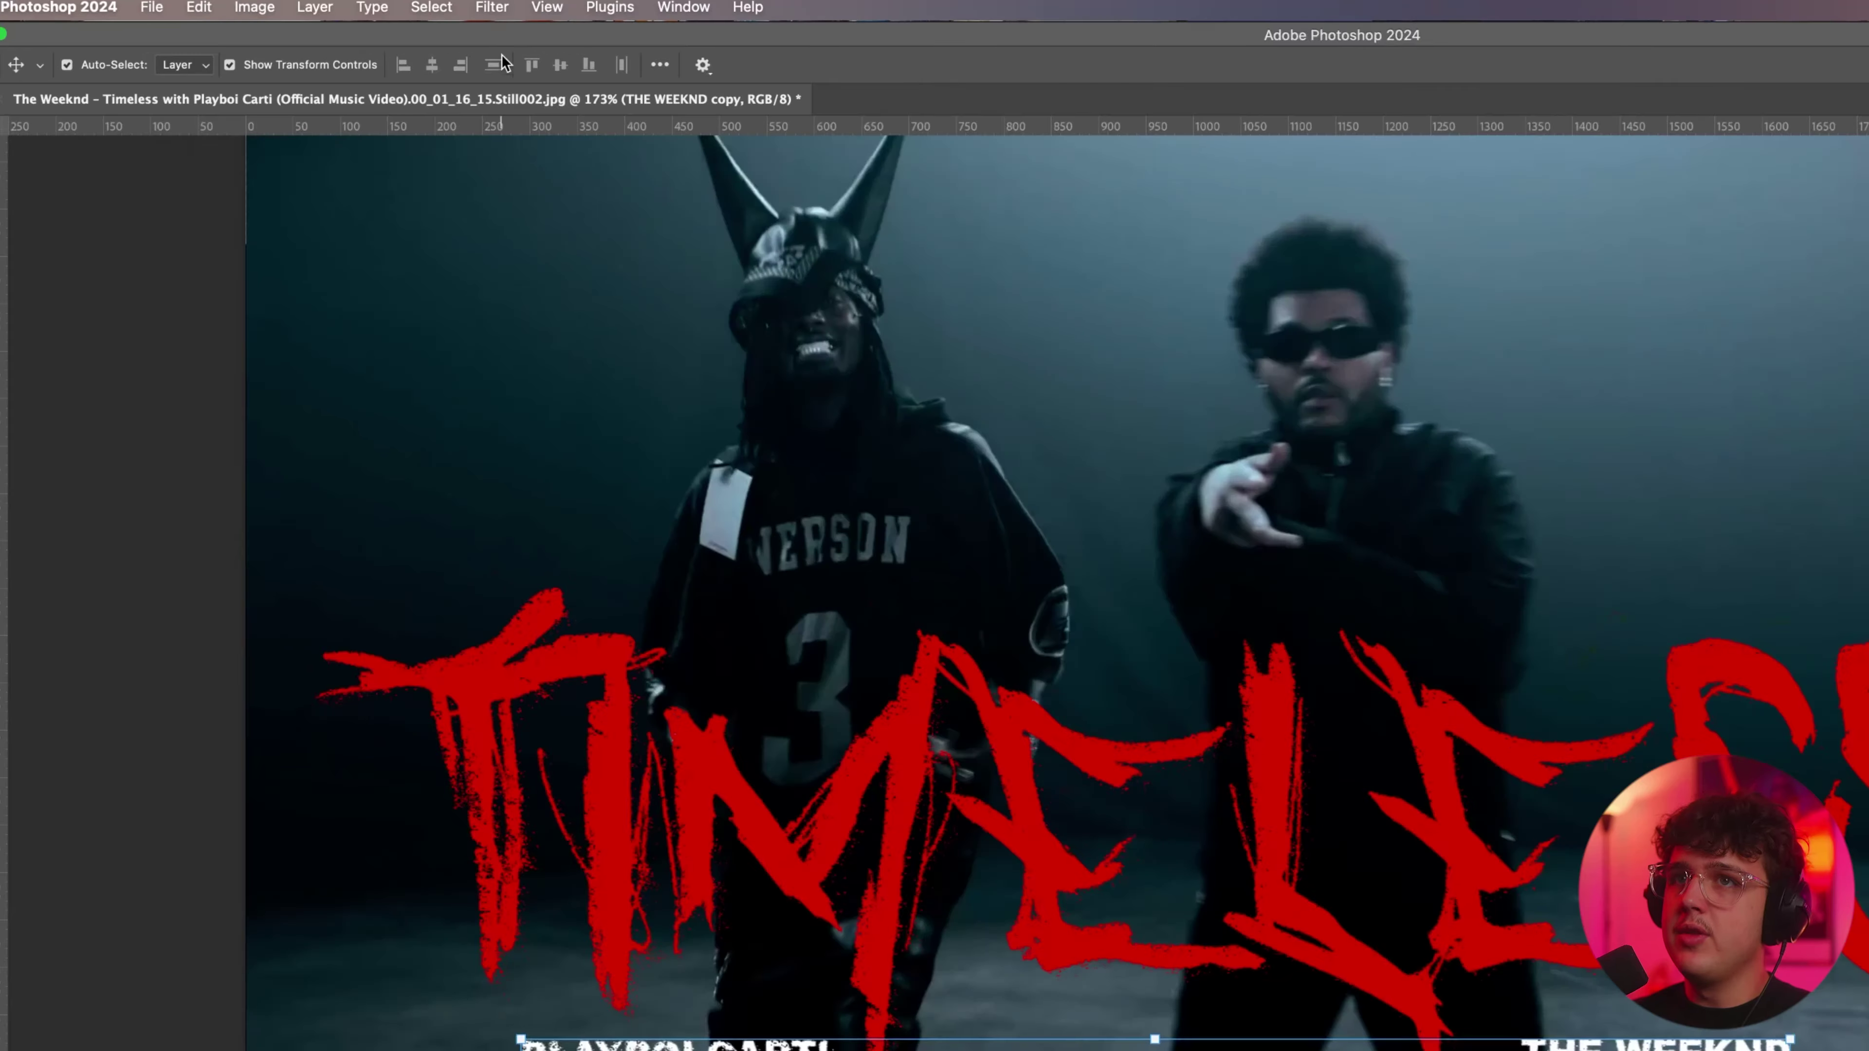
click(368, 9)
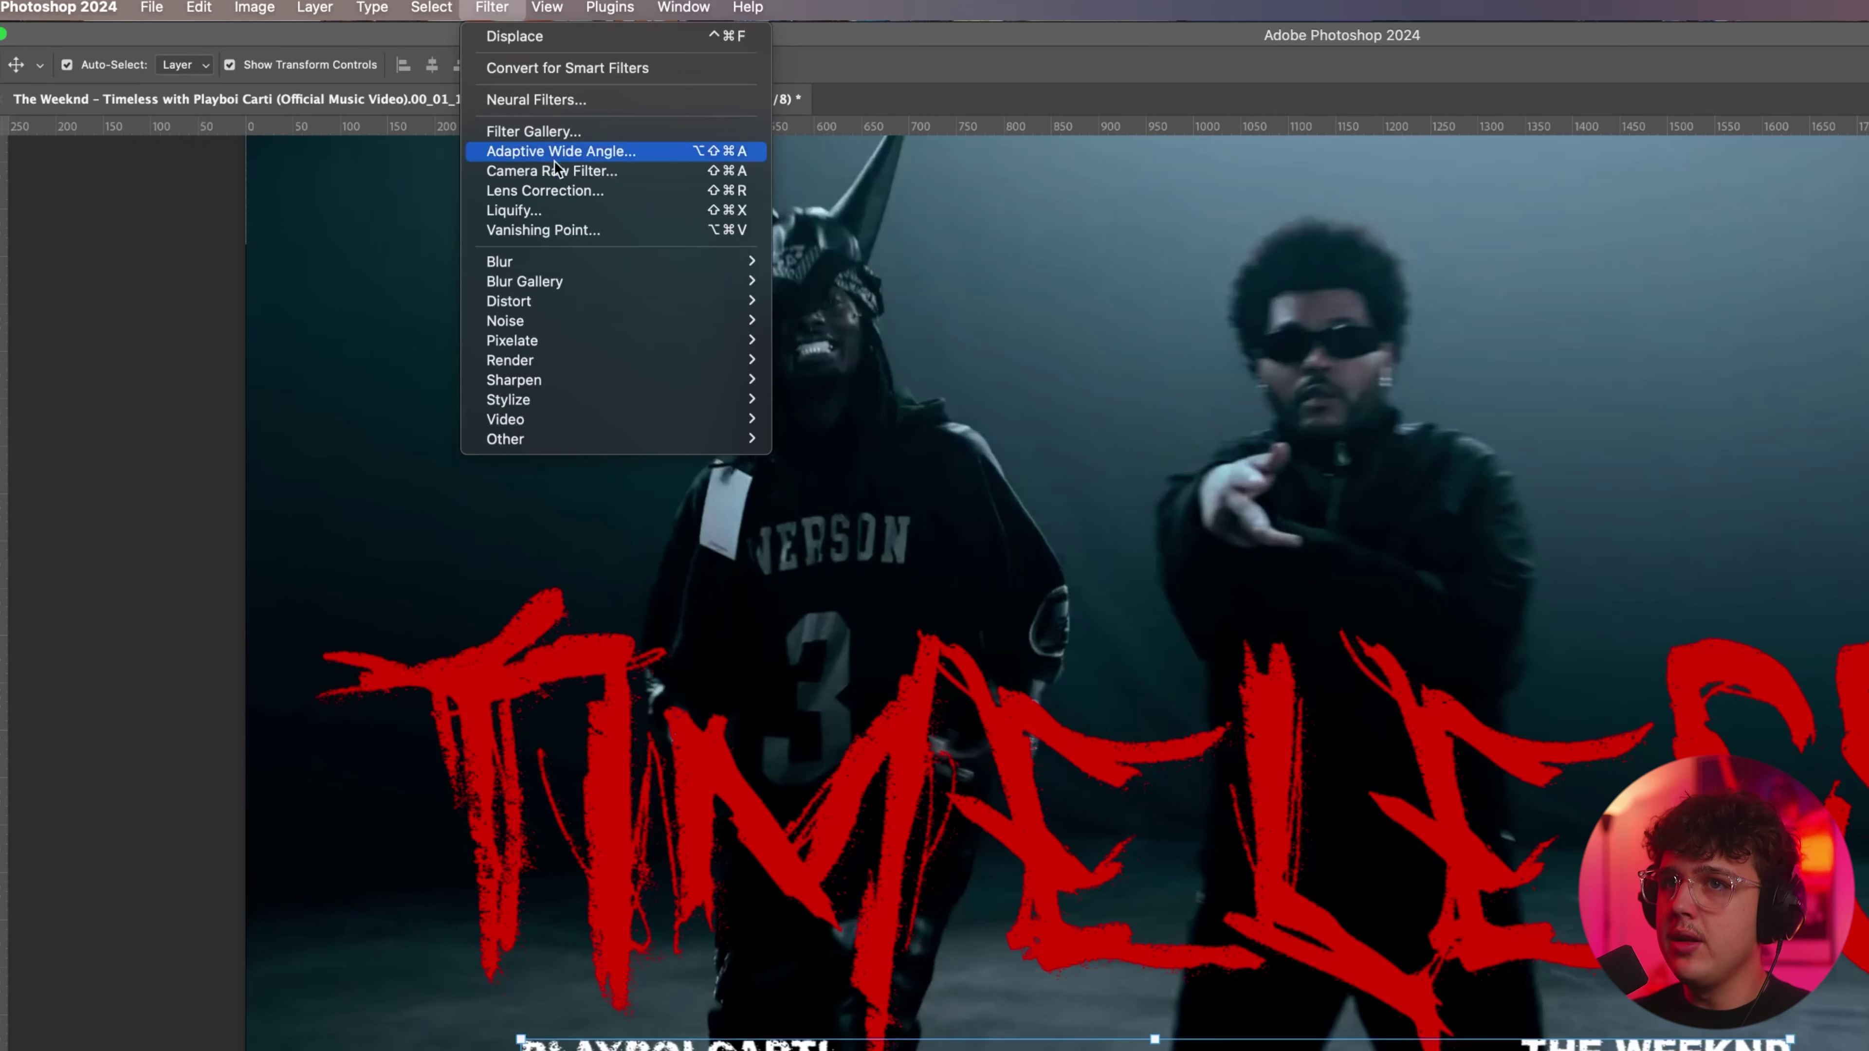
mouse_move(565, 263)
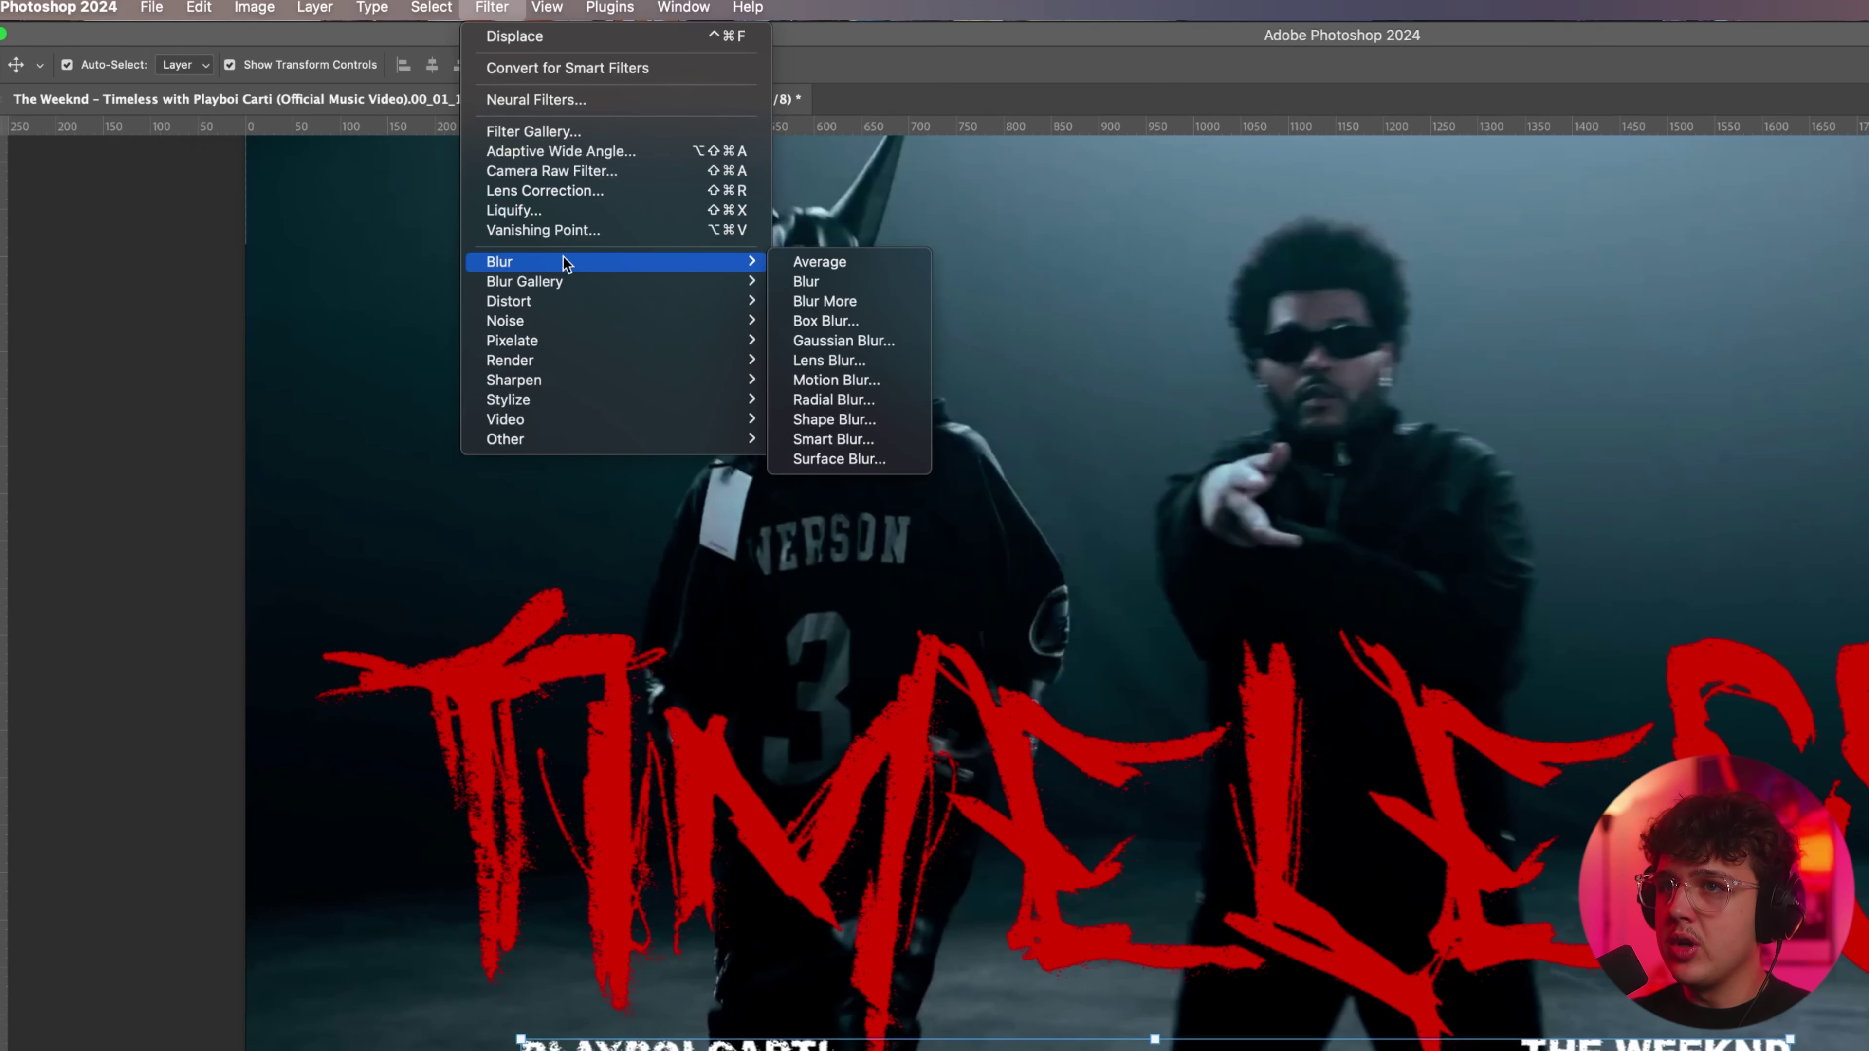
click(844, 340)
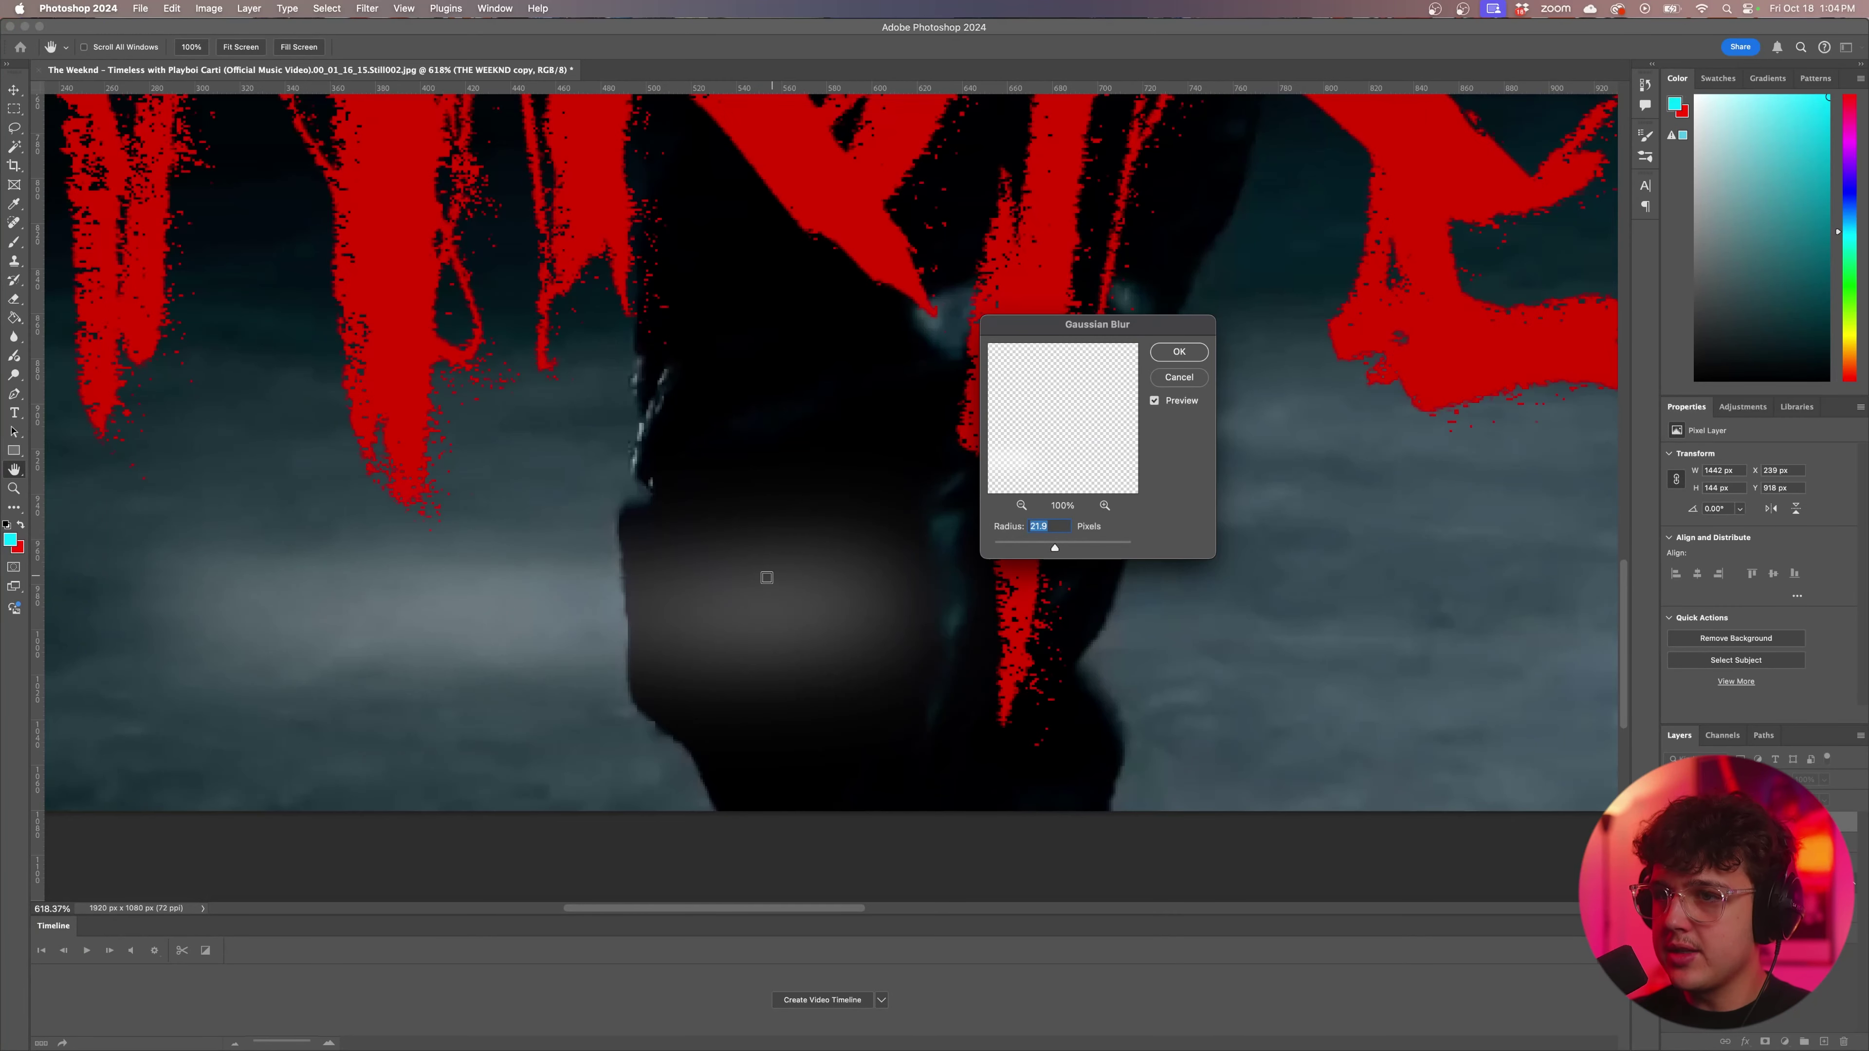
drag(767, 577, 995, 549)
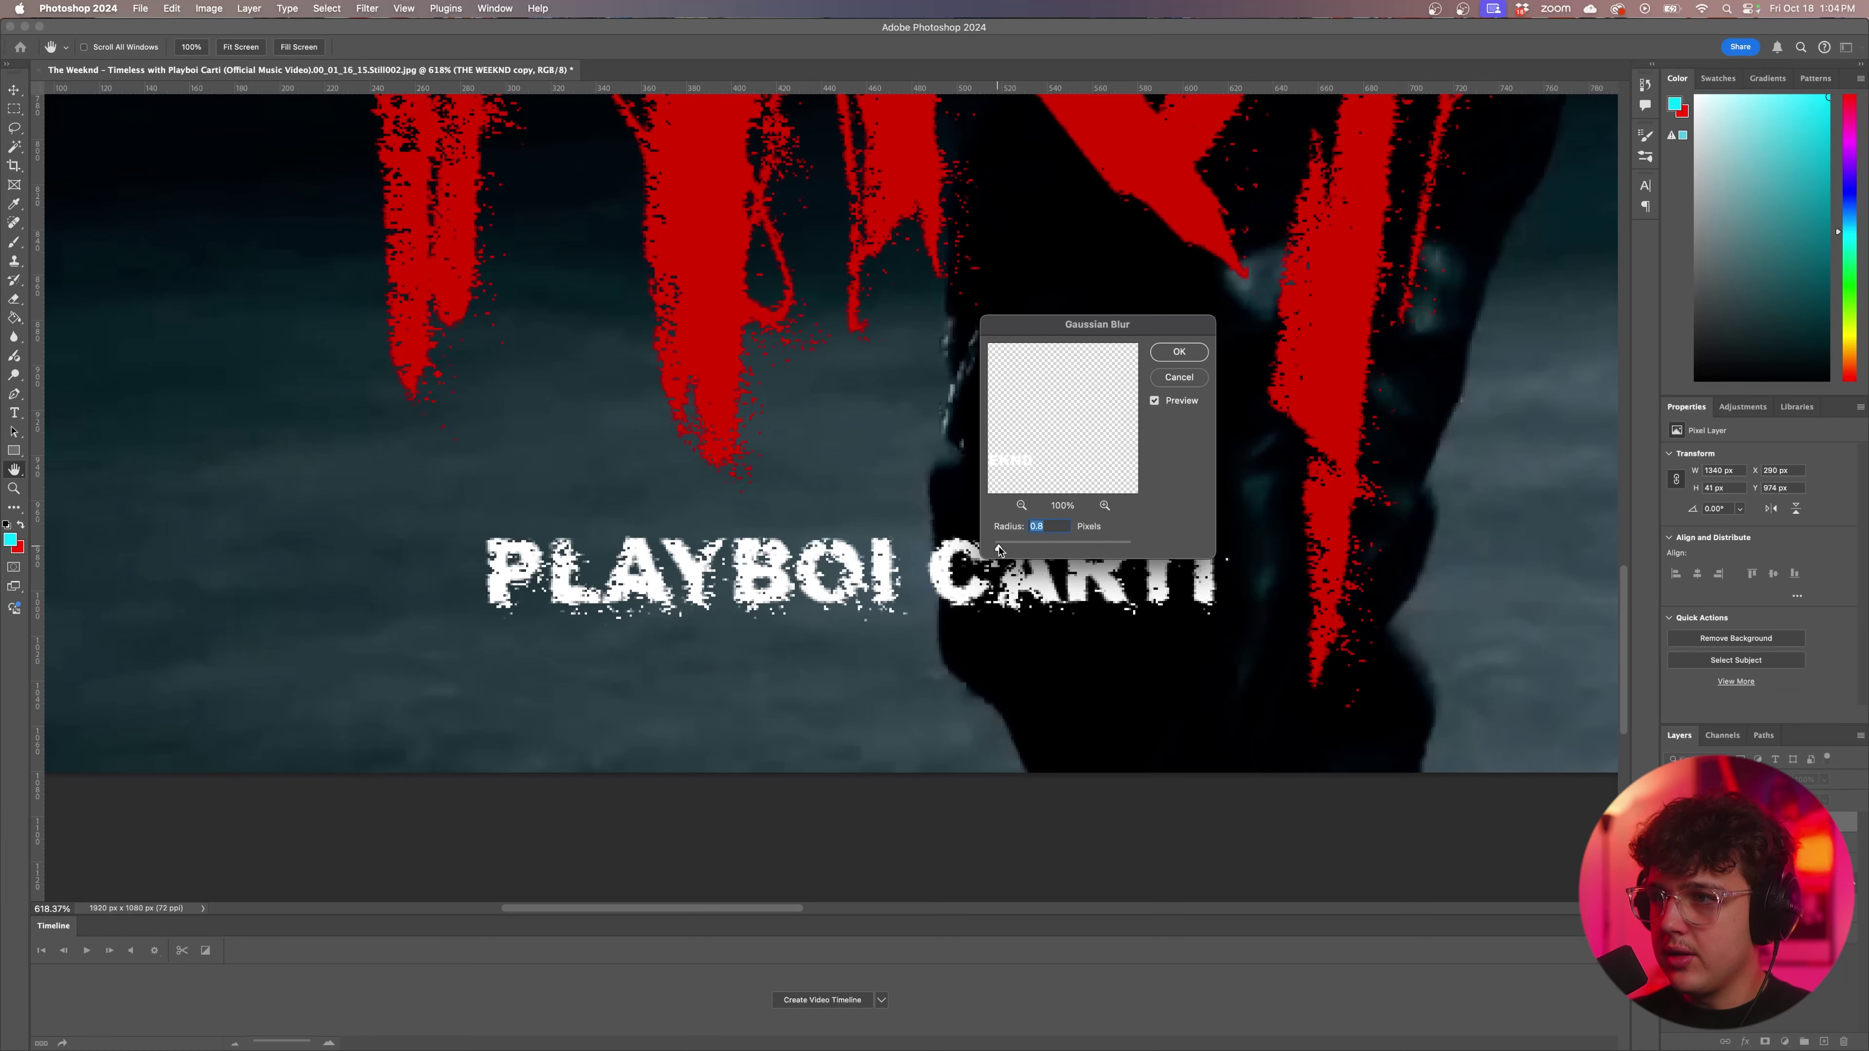
click(1192, 355)
Add 23.62% uniform, monochromatic noise to the blurred artist names.
click(367, 8)
mouse_move(554, 340)
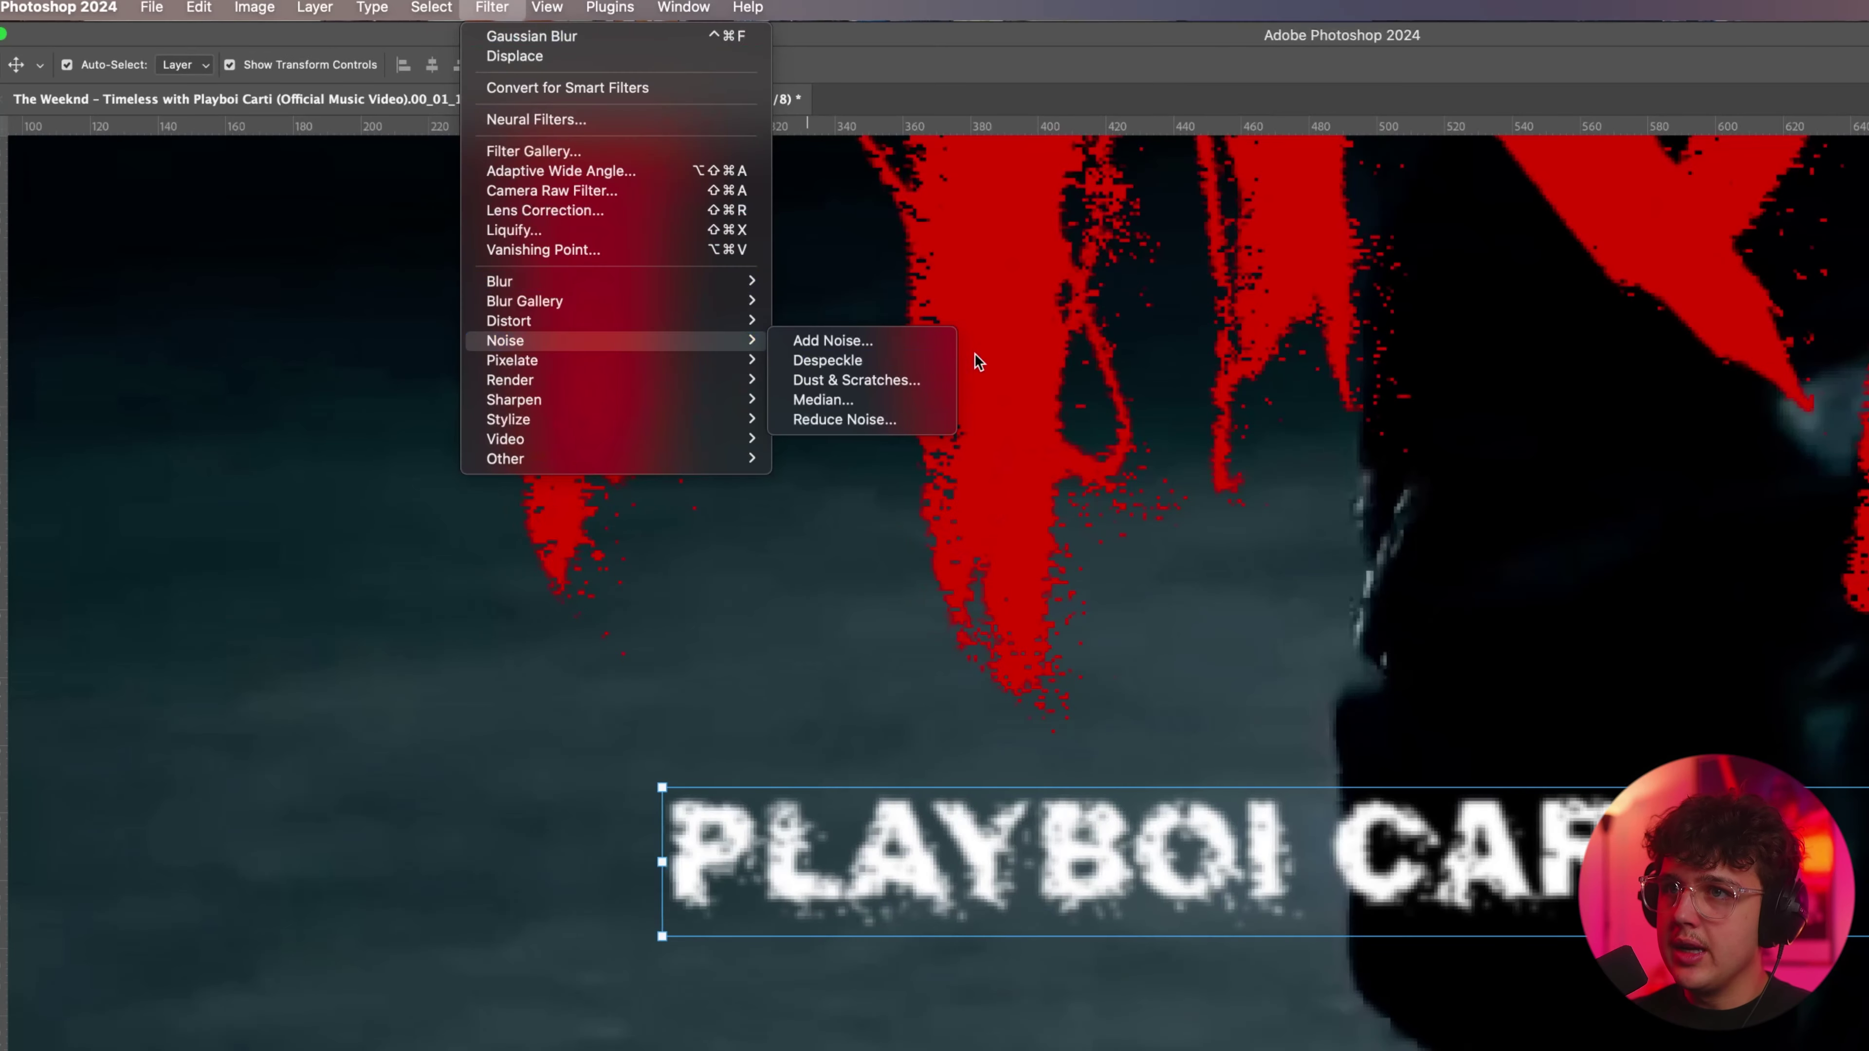
click(930, 345)
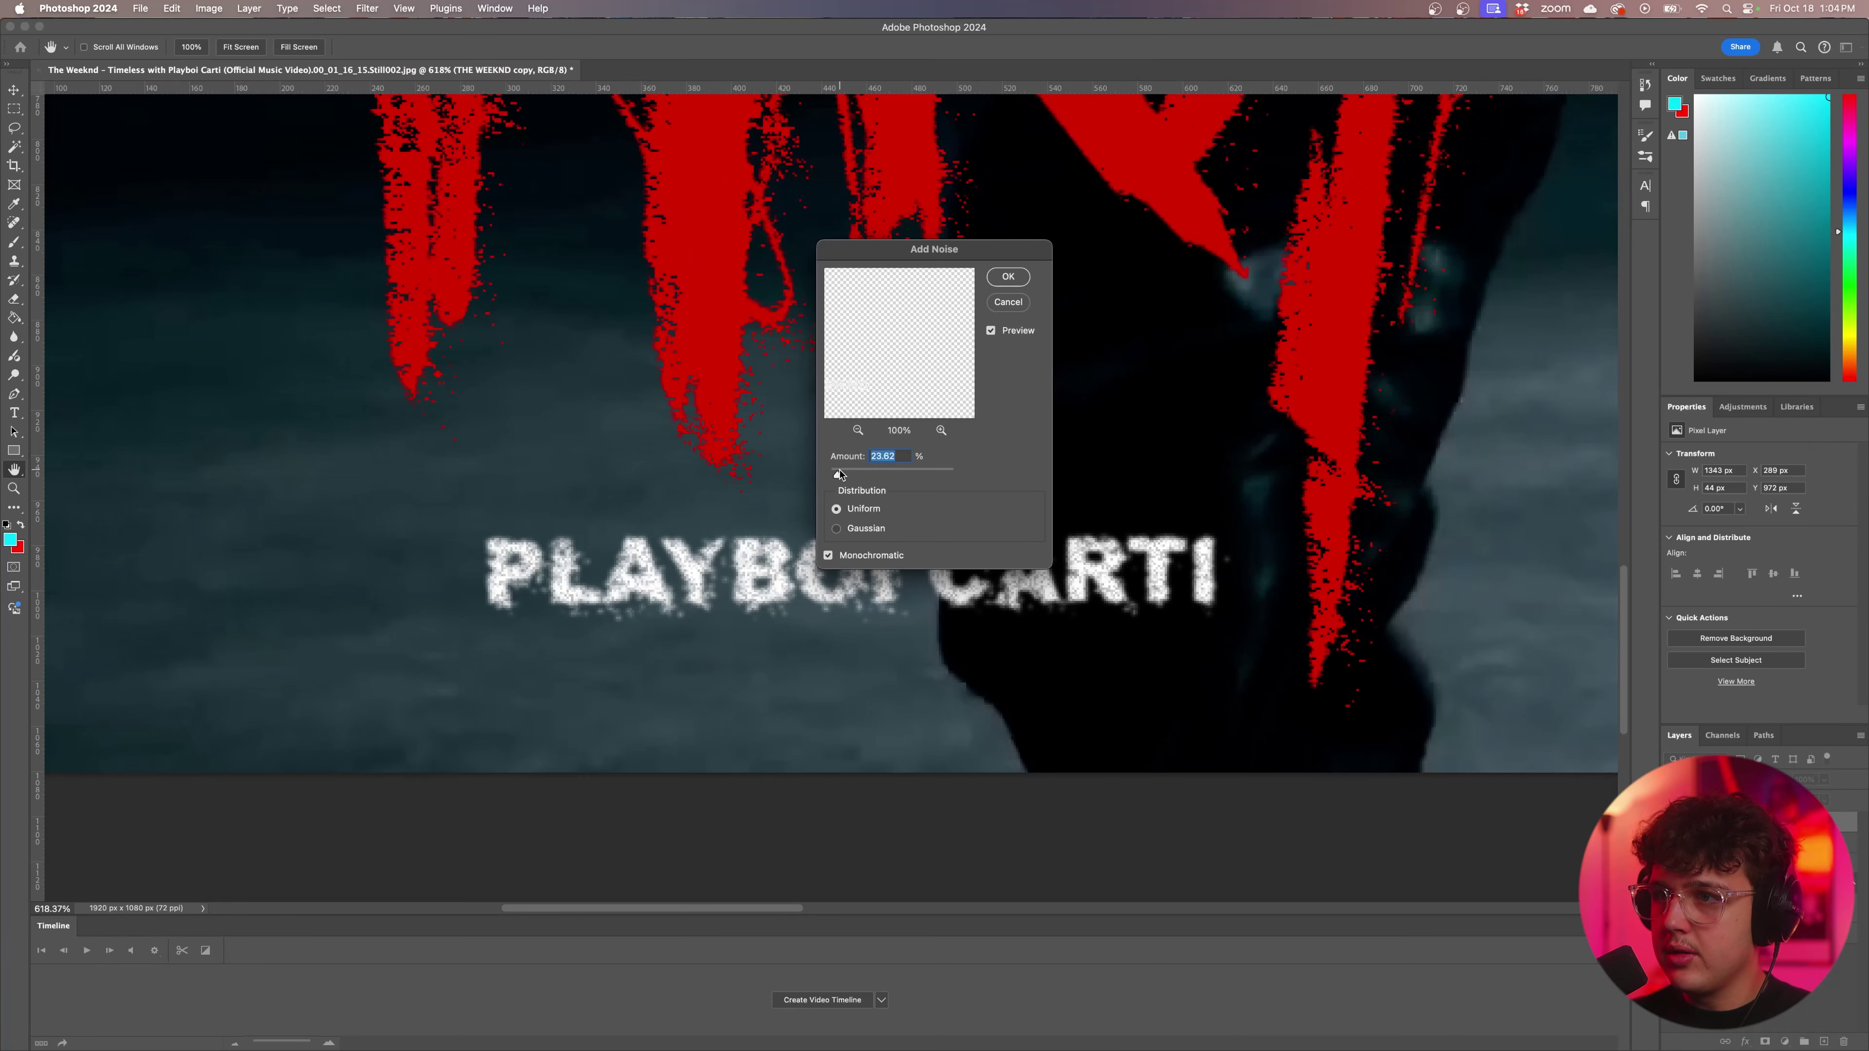
click(1008, 276)
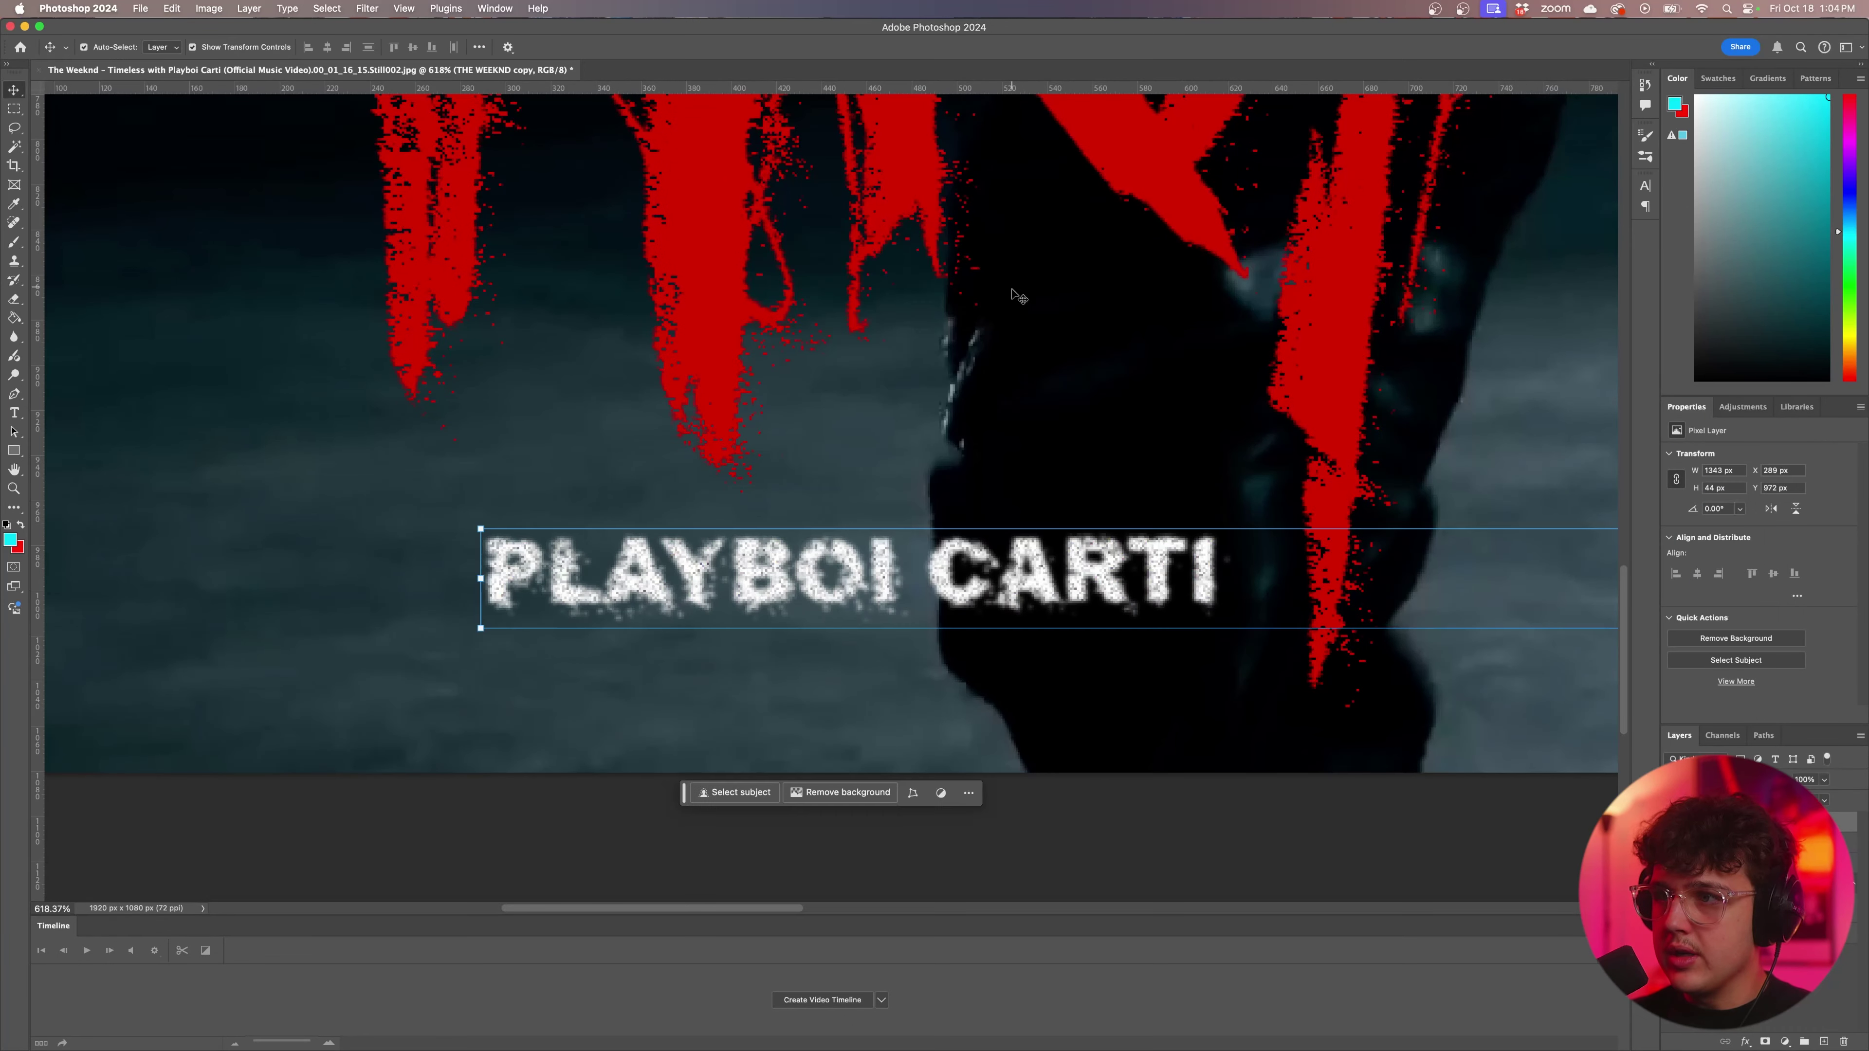
Examine the whole title card to compare the distressed artist names with the red TIMELESS title.
scroll(1053, 353, down, 8)
click(1277, 459)
scroll(1277, 460, right, 5)
scroll(1044, 541, down, 2)
scroll(1045, 543, down, 4)
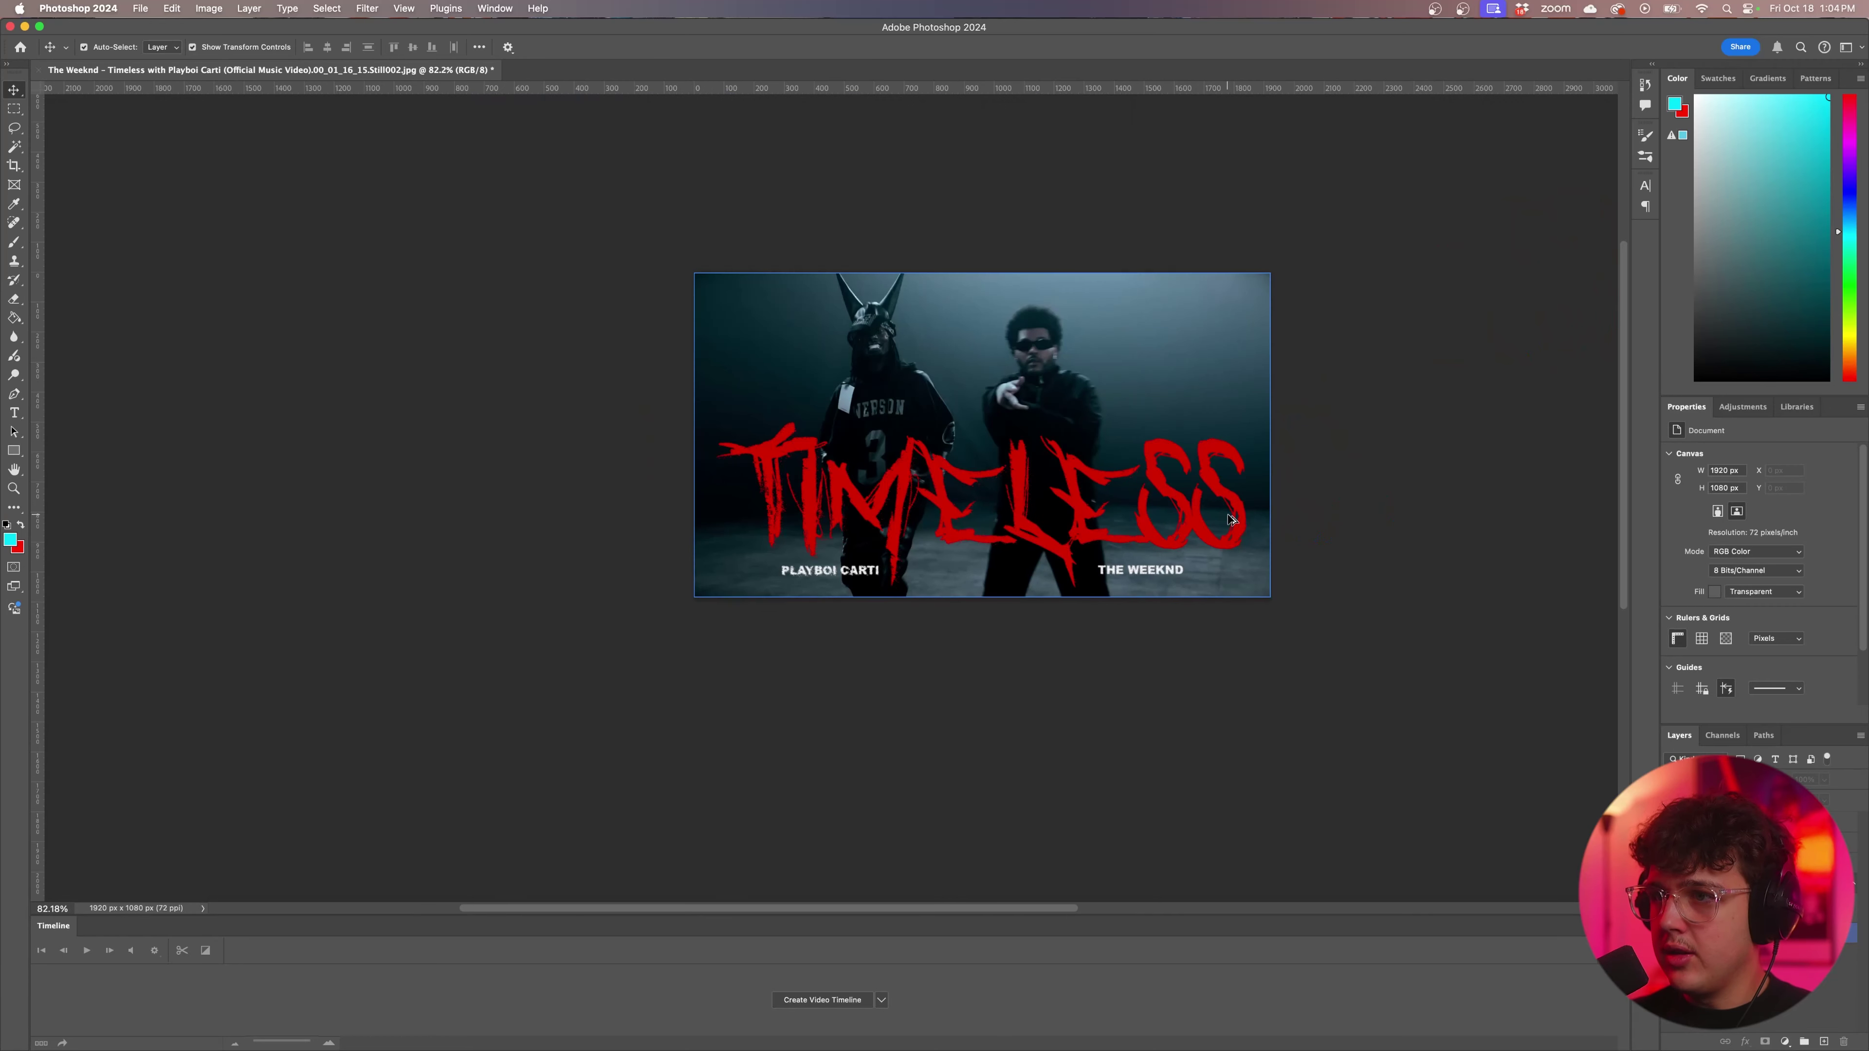
scroll(1273, 515, up, 2)
drag(1371, 490, 1350, 560)
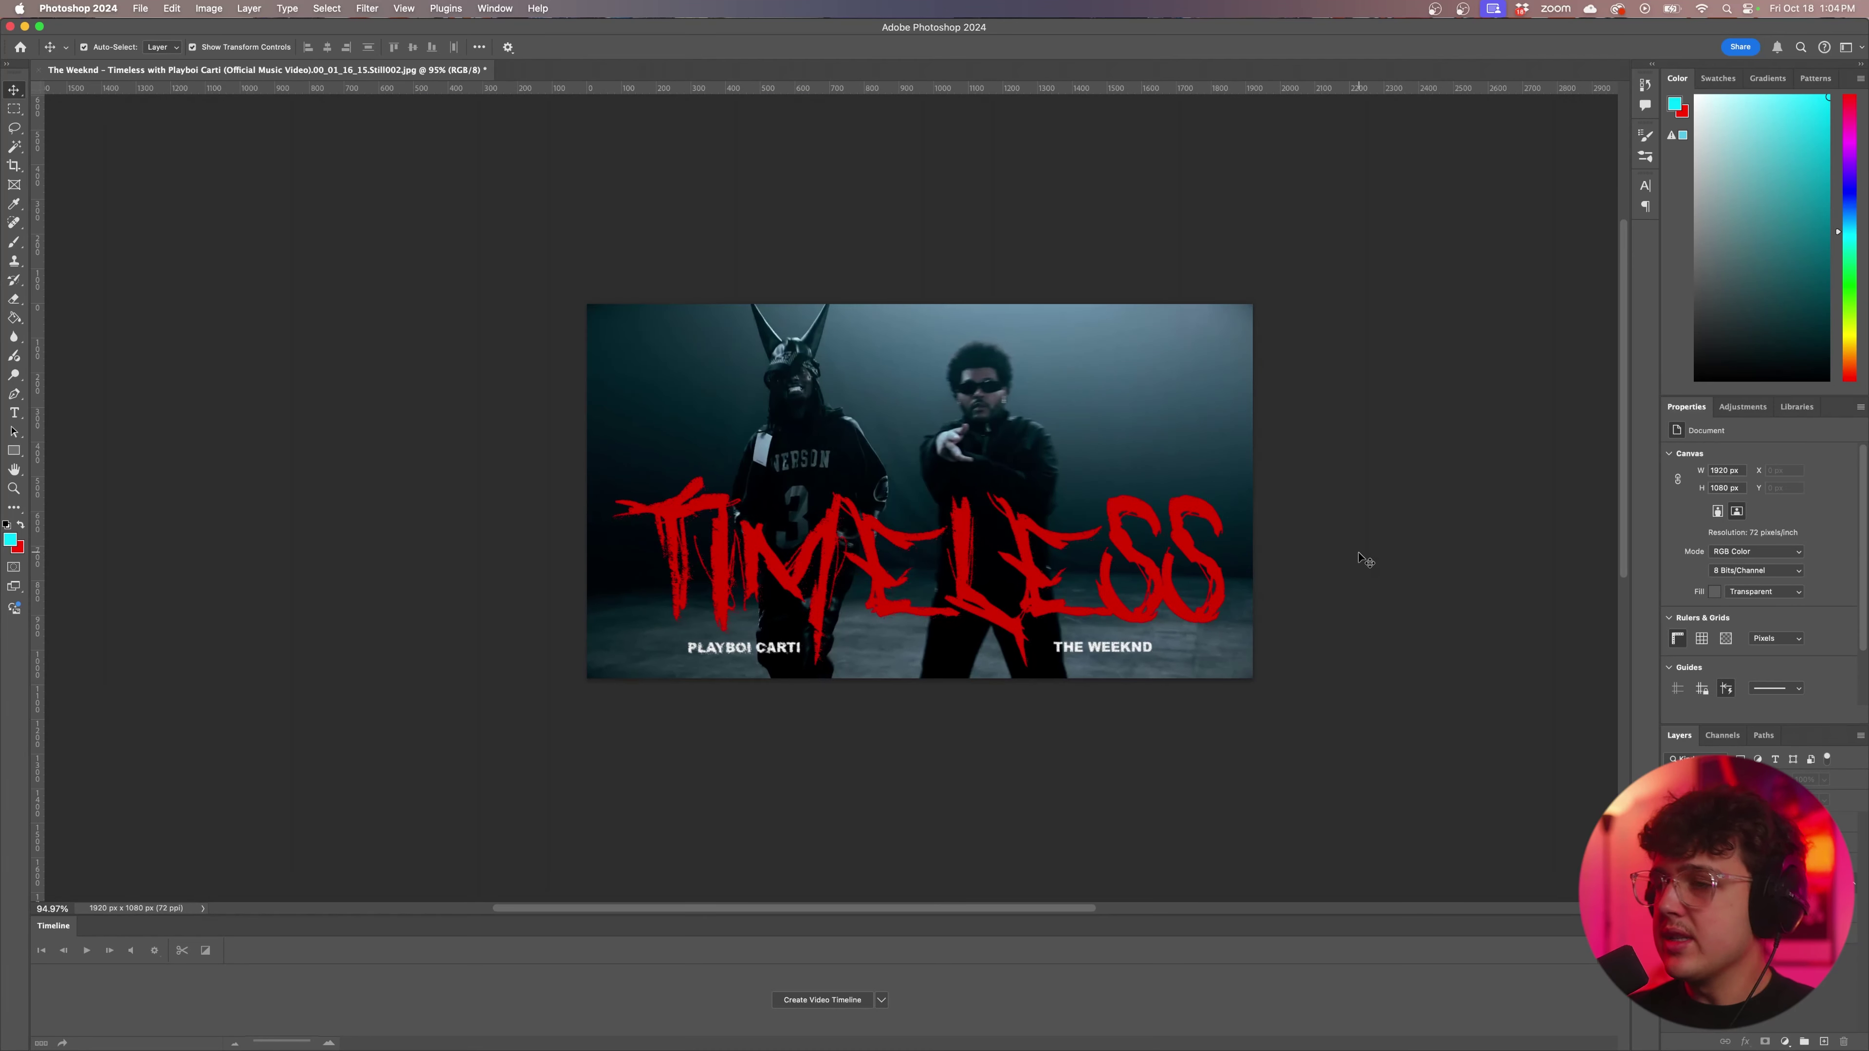
scroll(1014, 595, up, 3)
scroll(947, 614, up, 2)
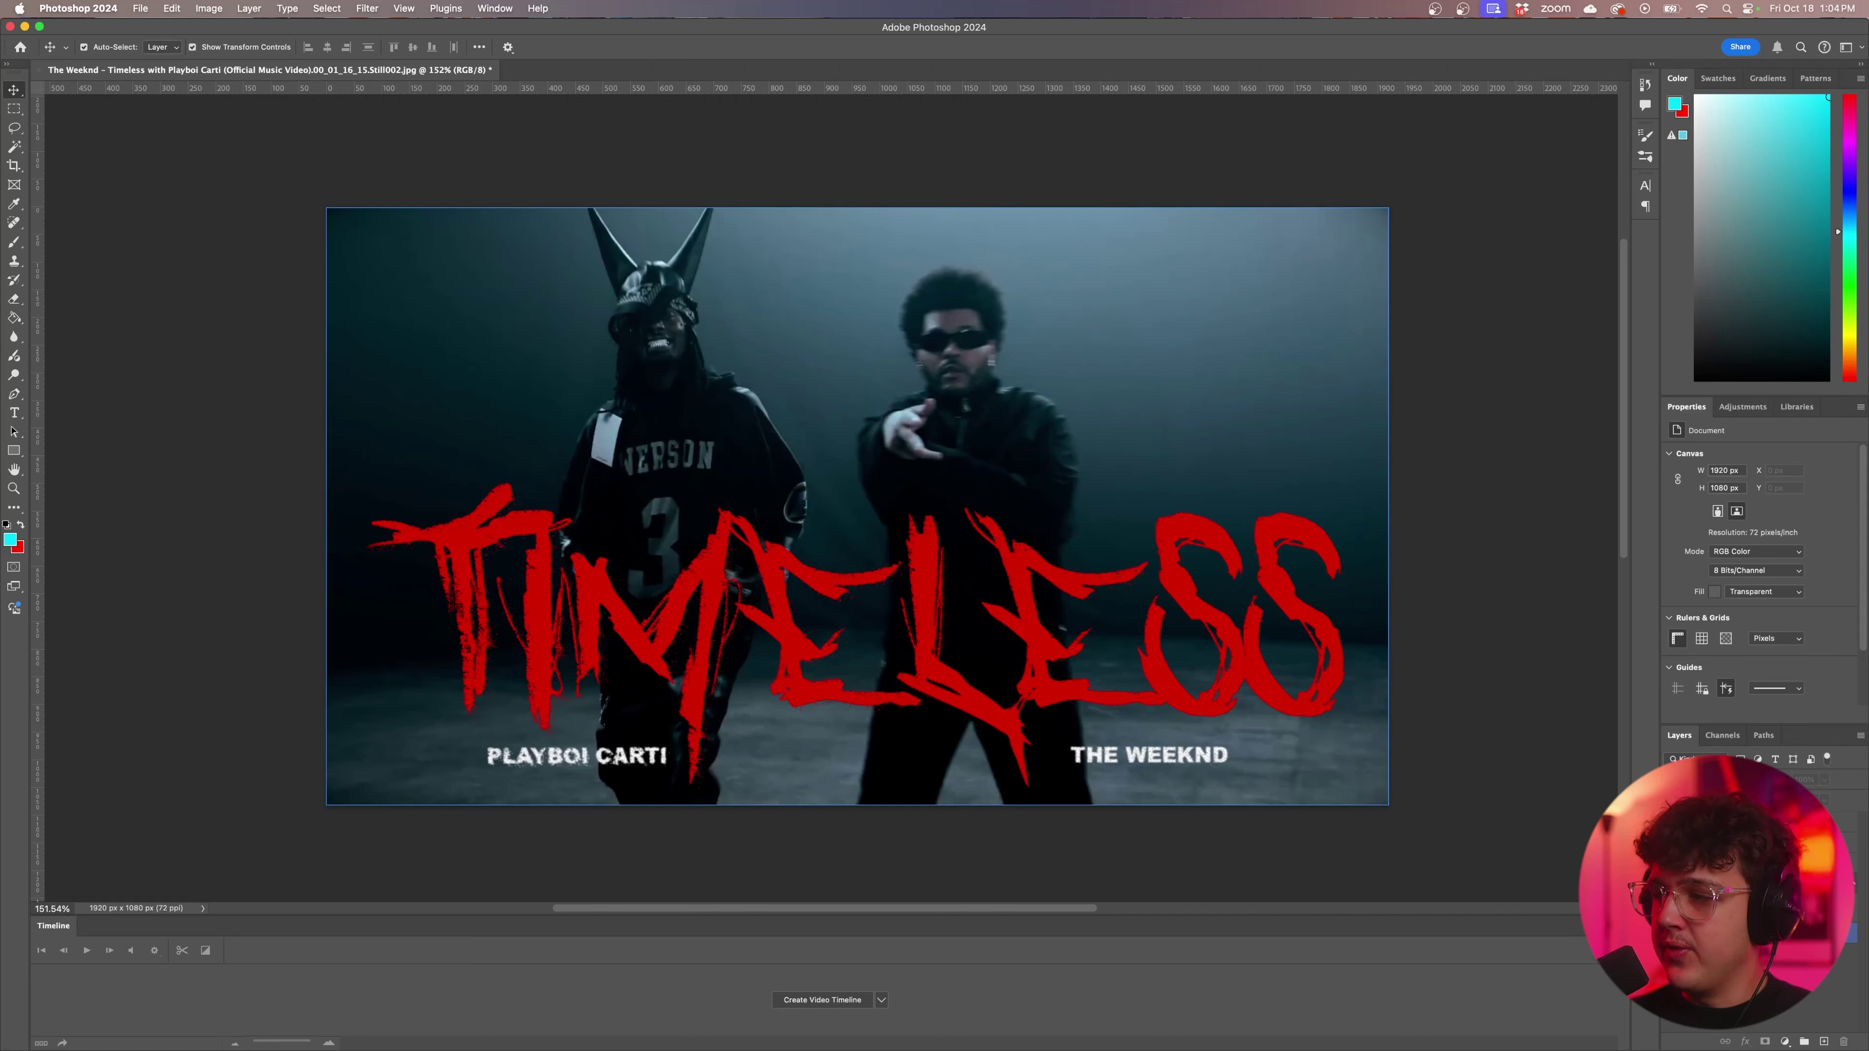
Remove the video frame background so only the TIMELESS title and artist names remain on transparency.
key(BackSpace)
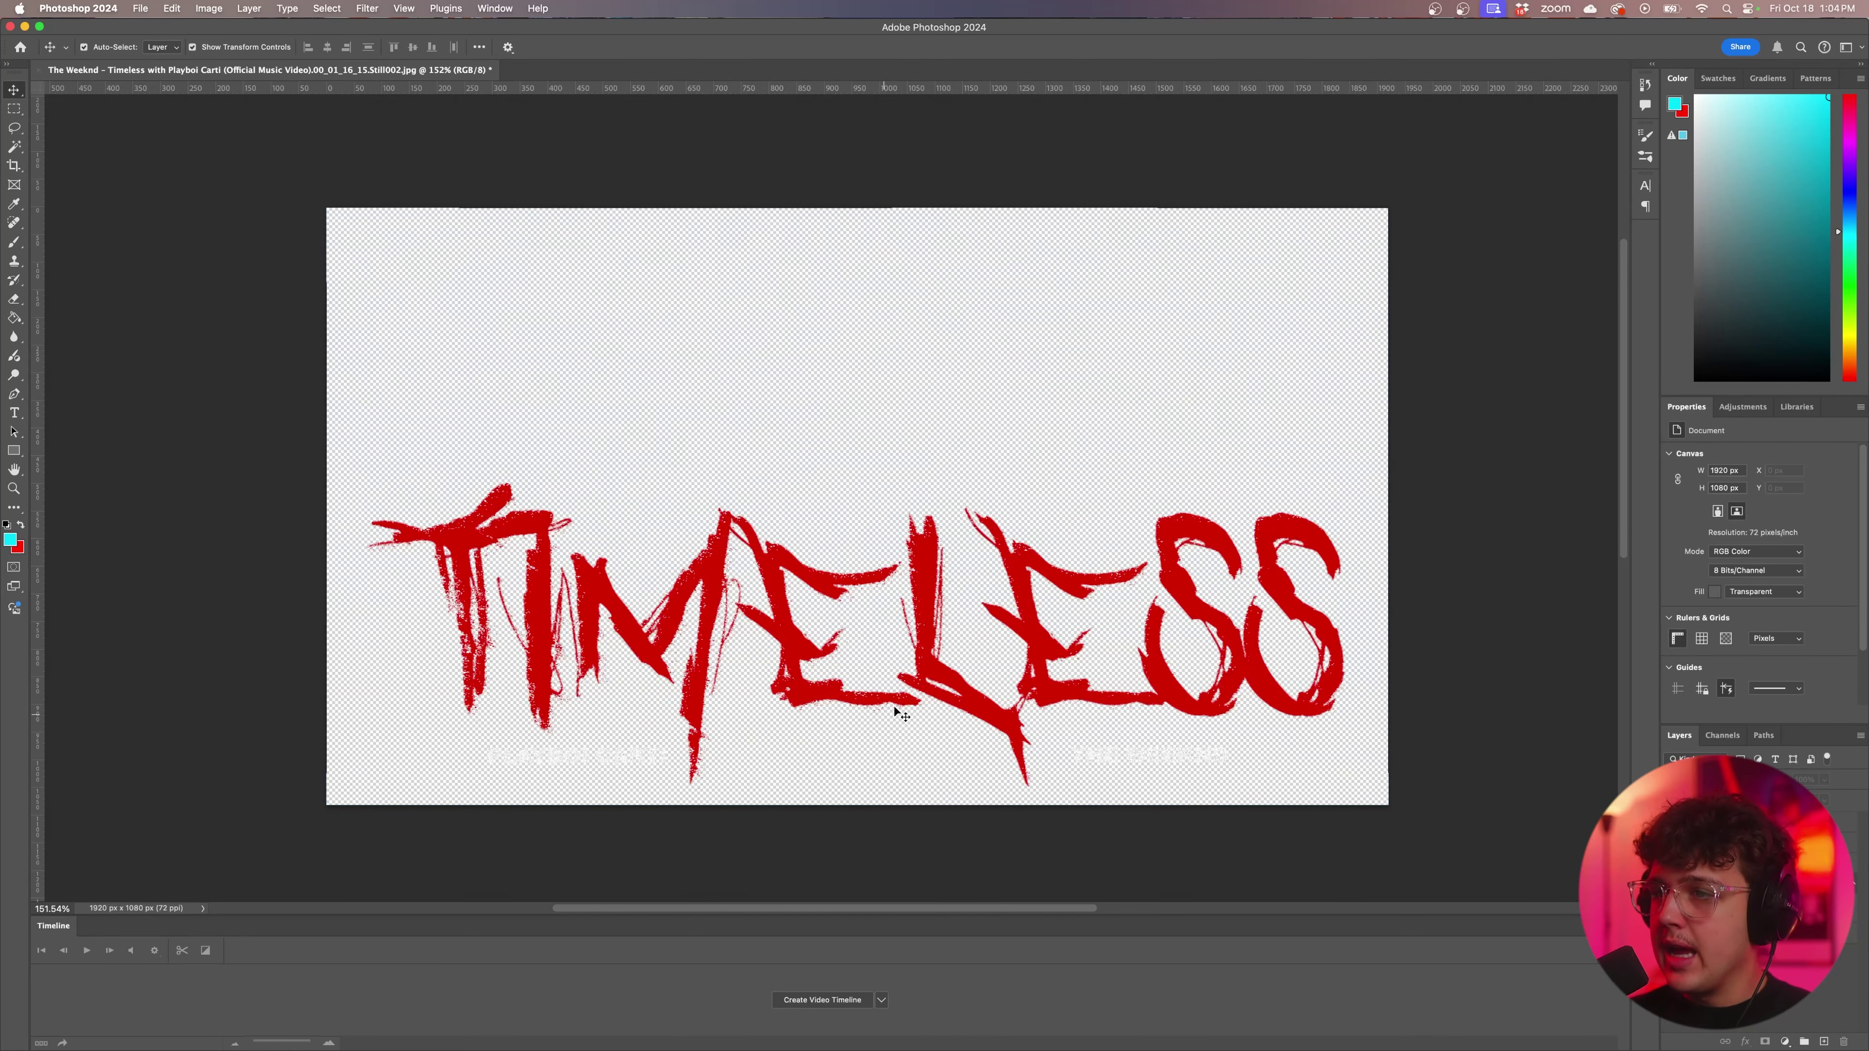
key(super+comma)
key(super+comma)
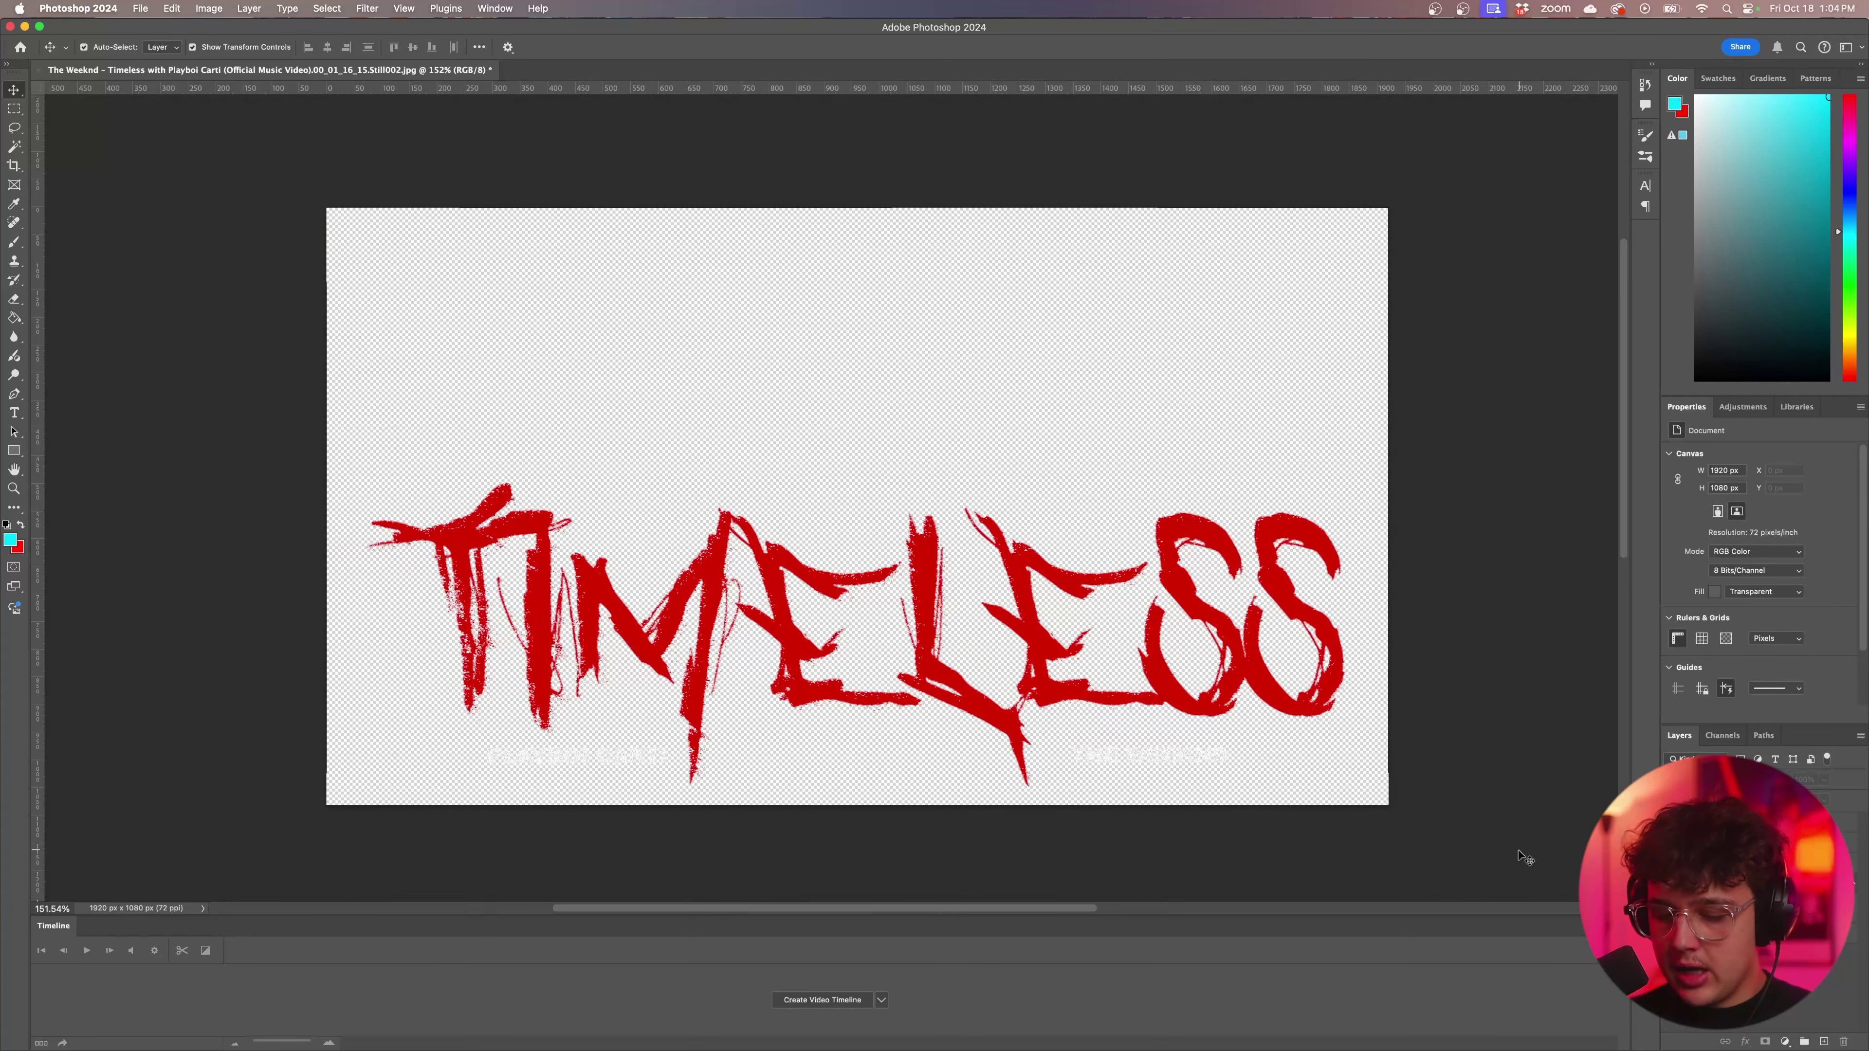
Save a copy of the transparent title artwork in PNG format as title.png in the project folder.
key(alt+super+s)
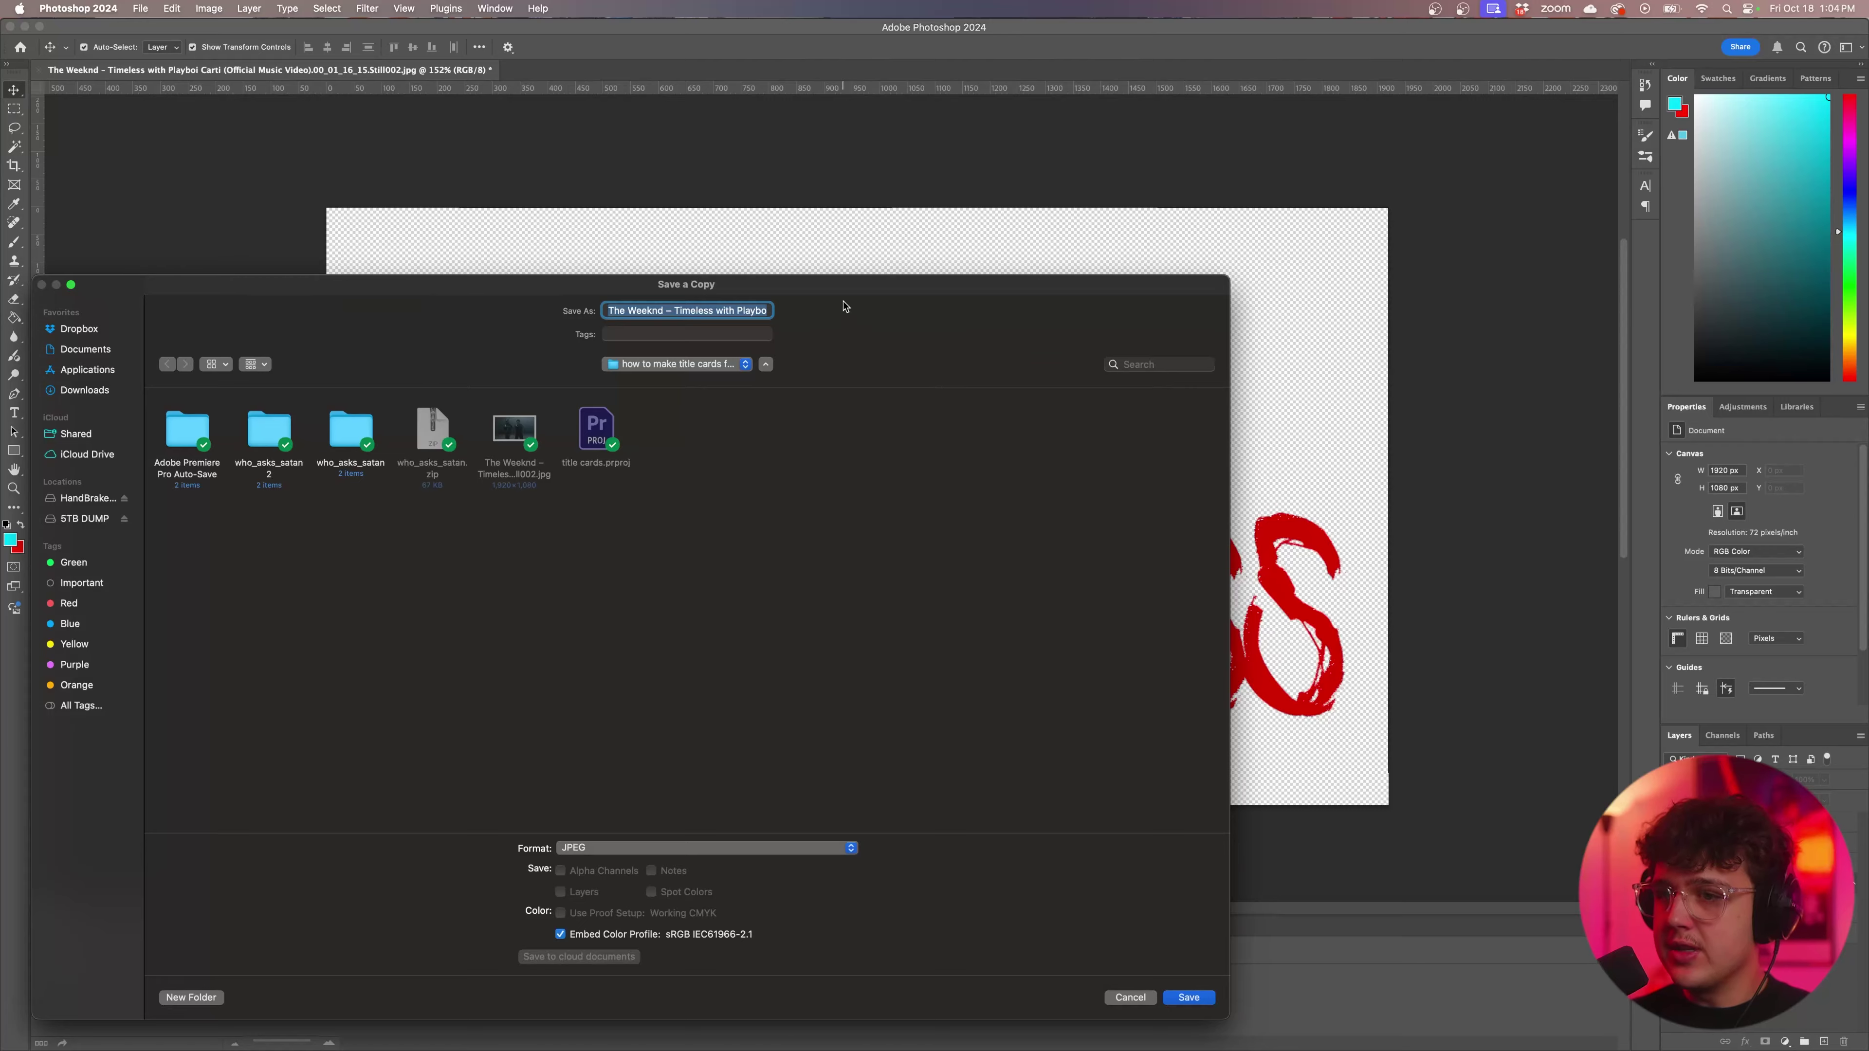
click(1204, 929)
click(140, 9)
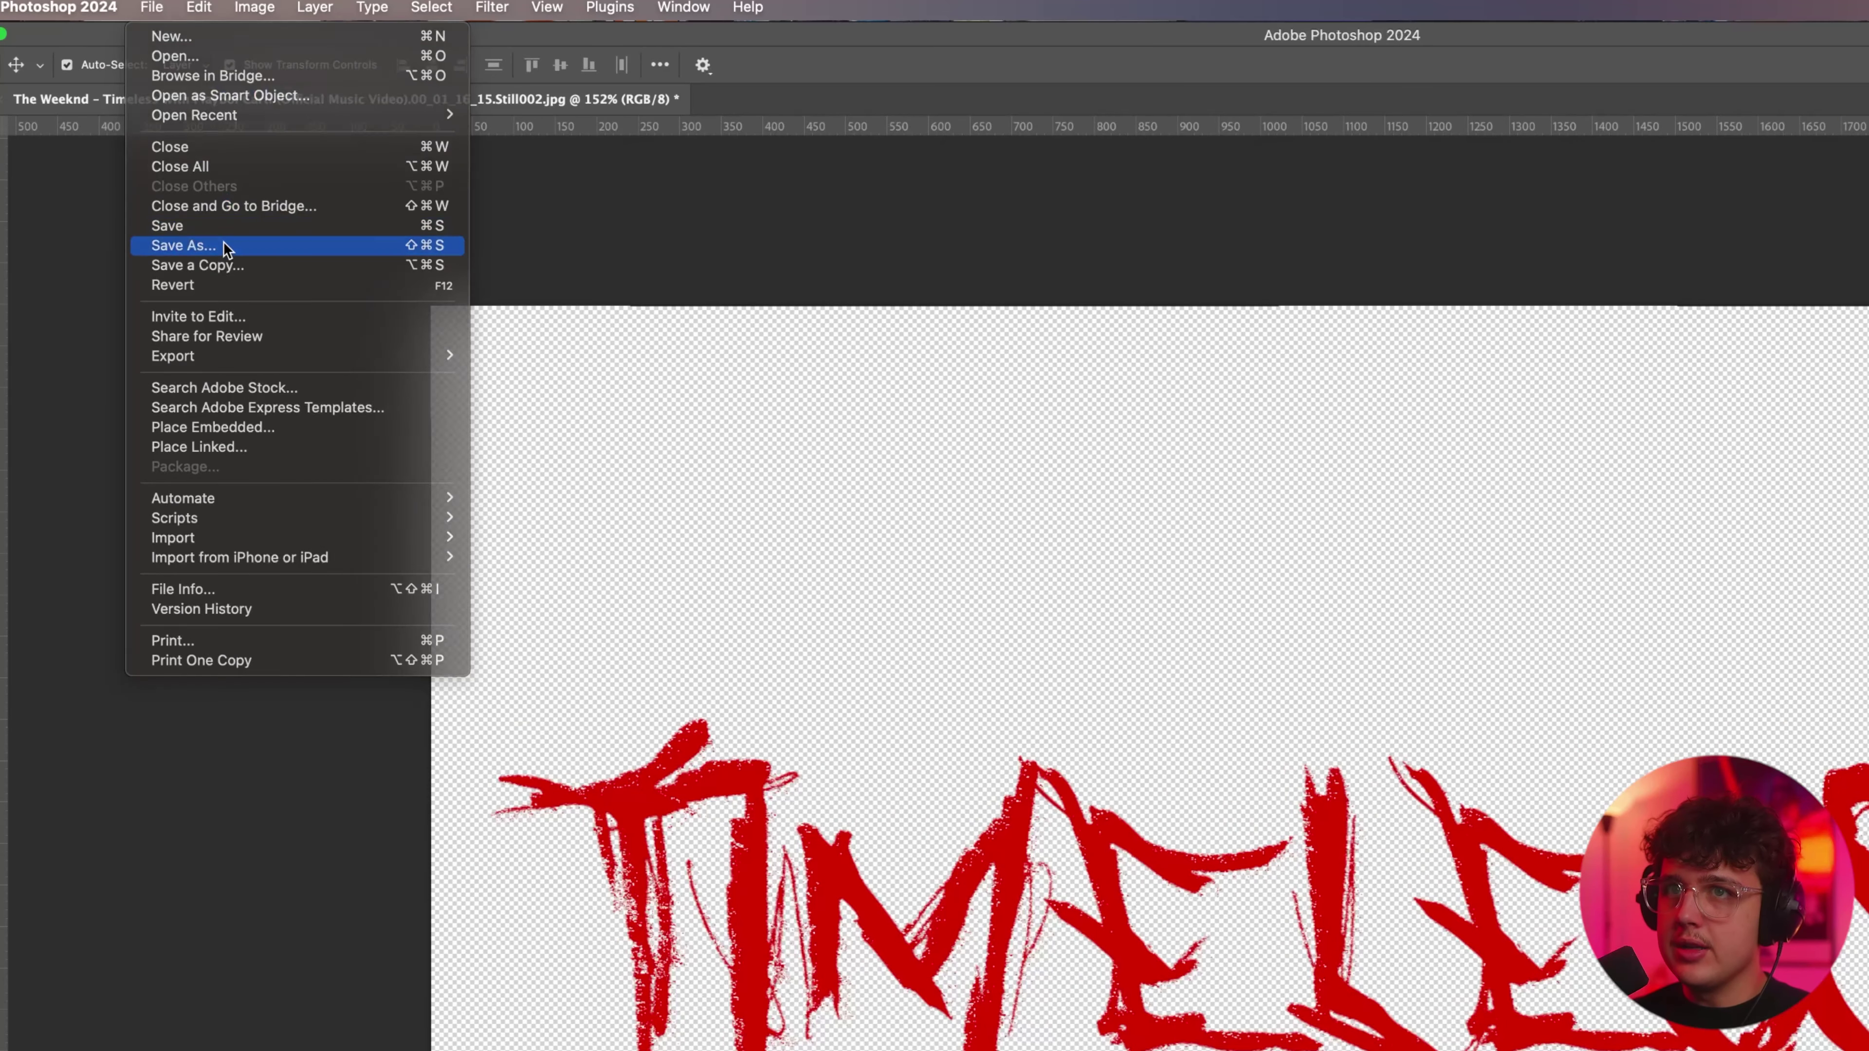
click(224, 245)
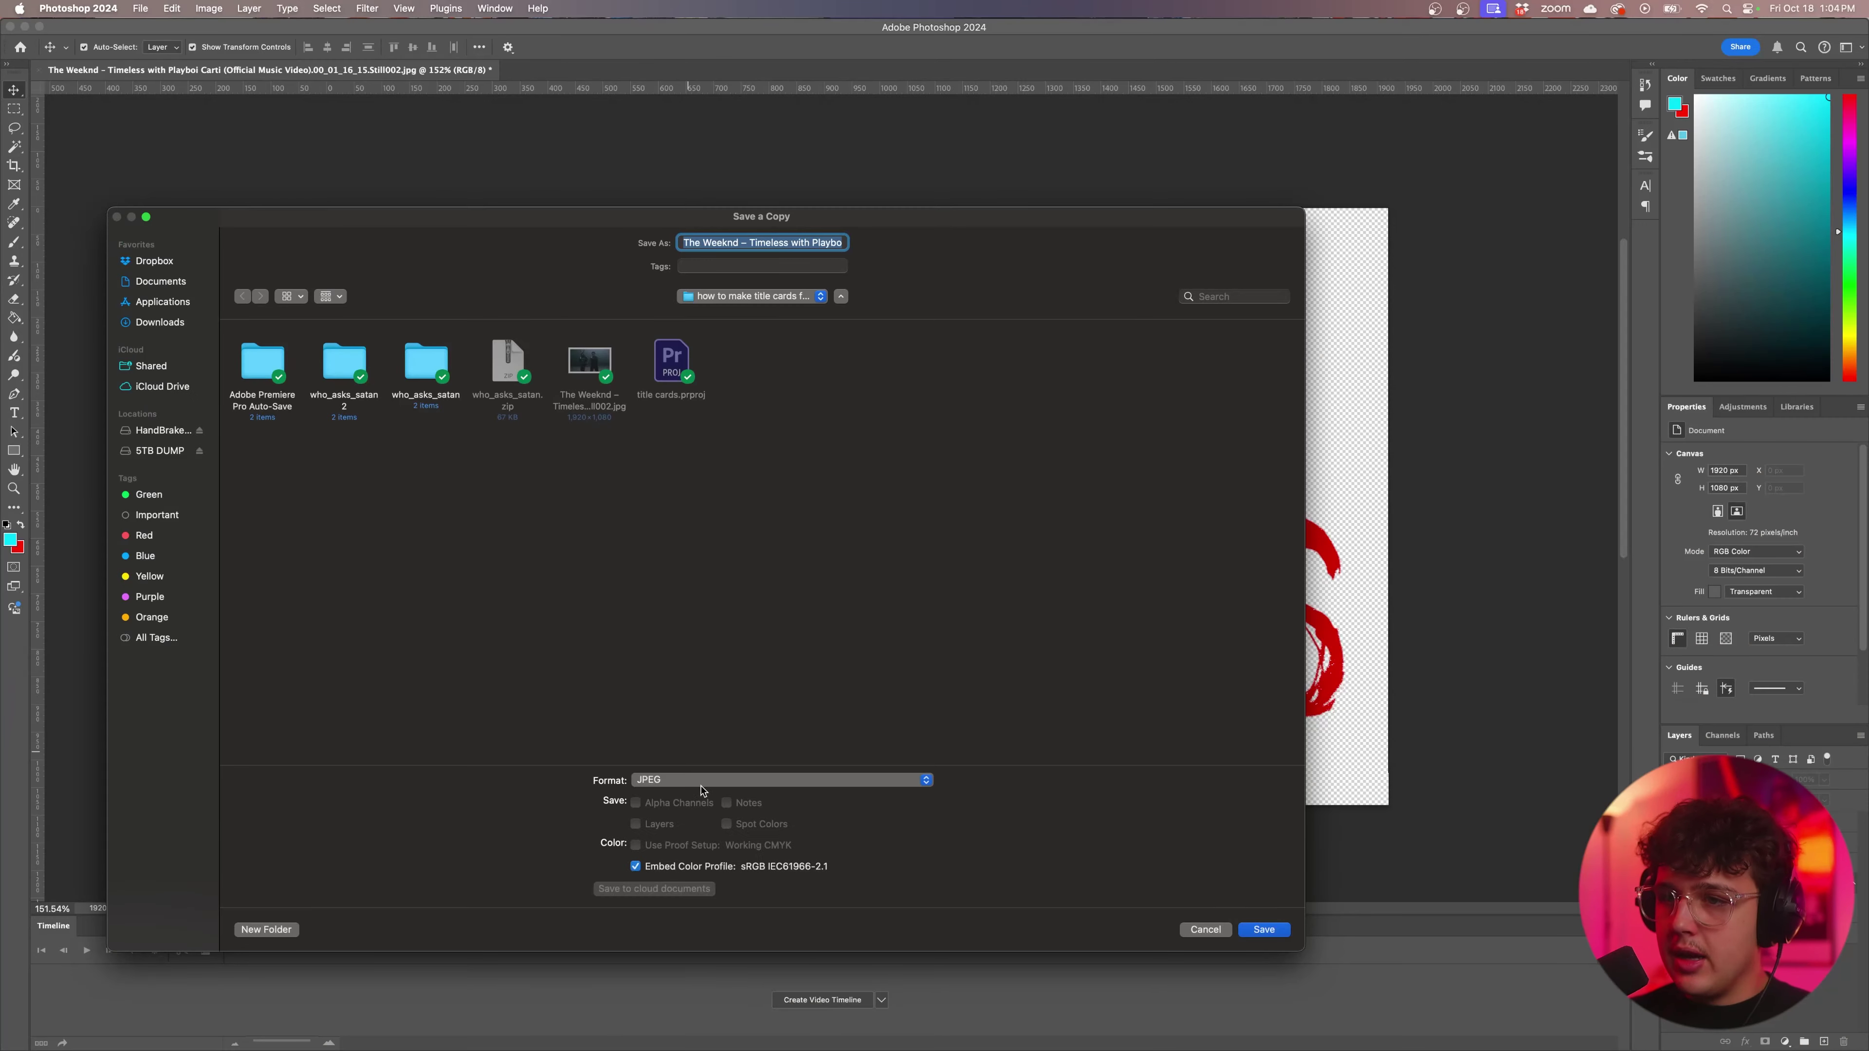
click(706, 779)
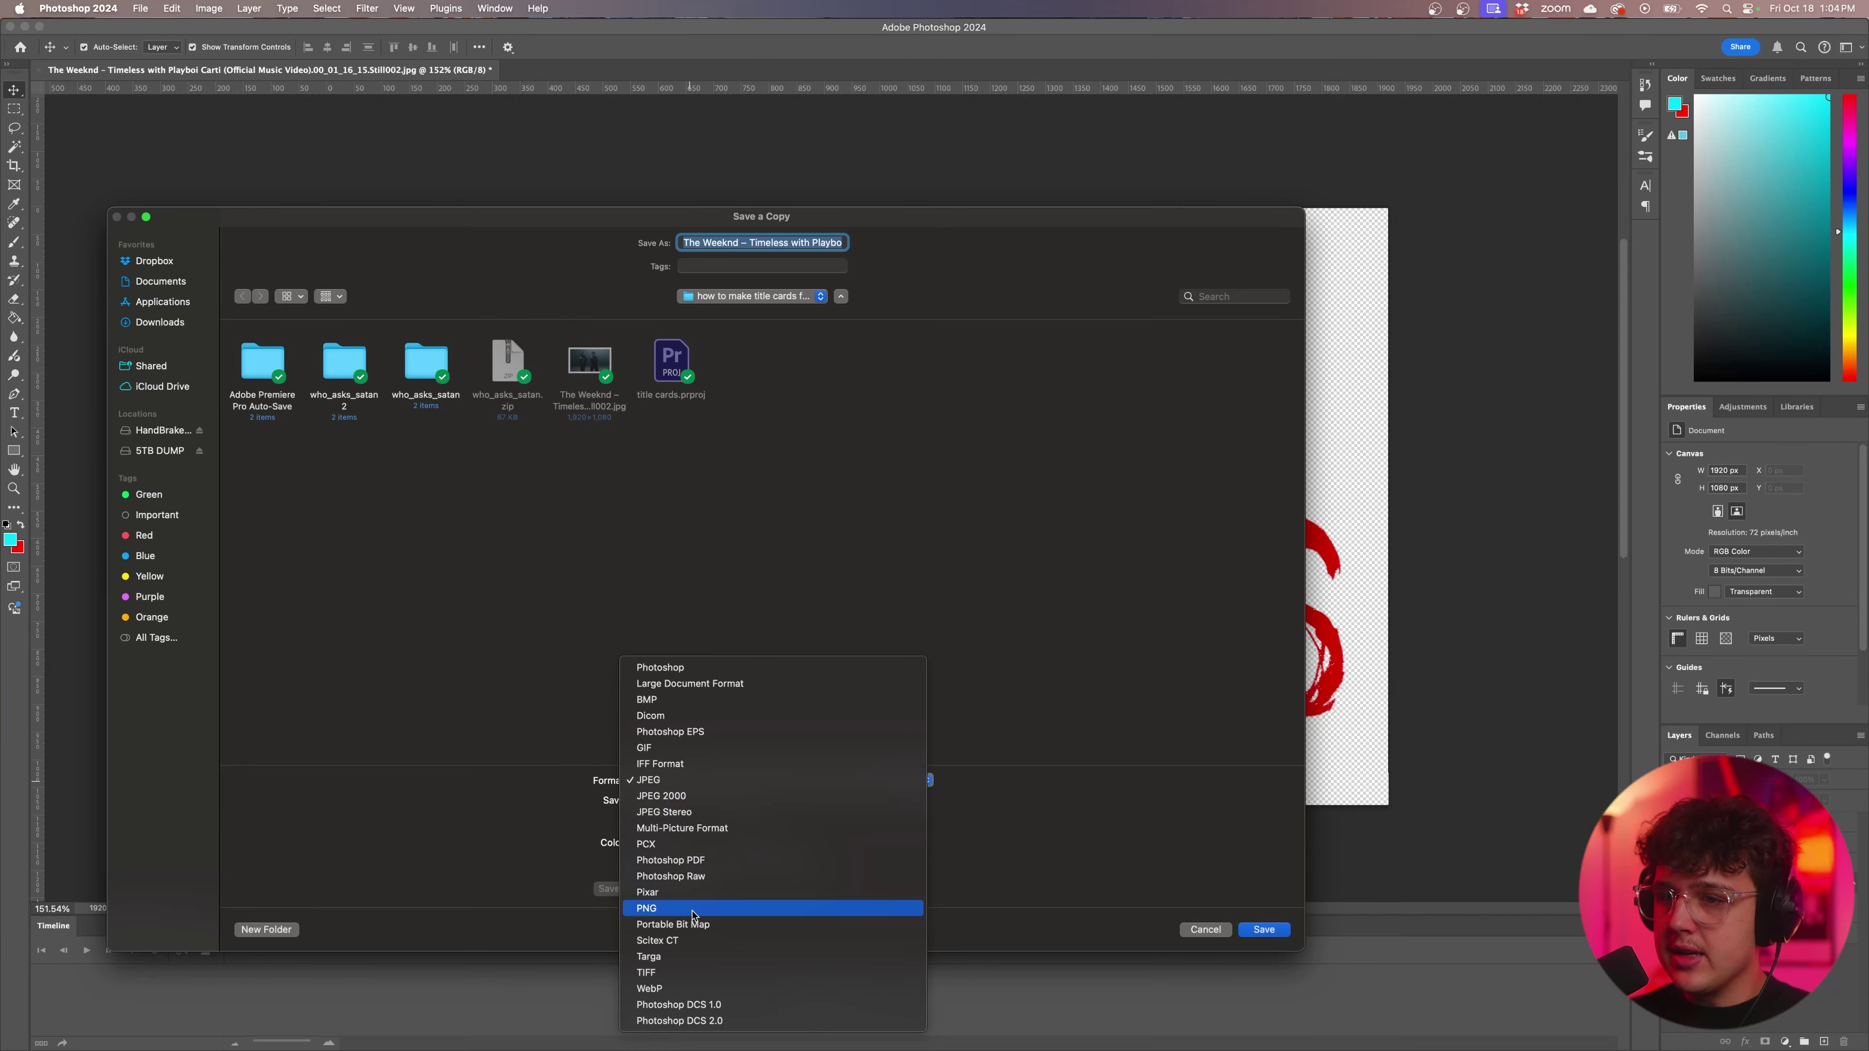
click(692, 911)
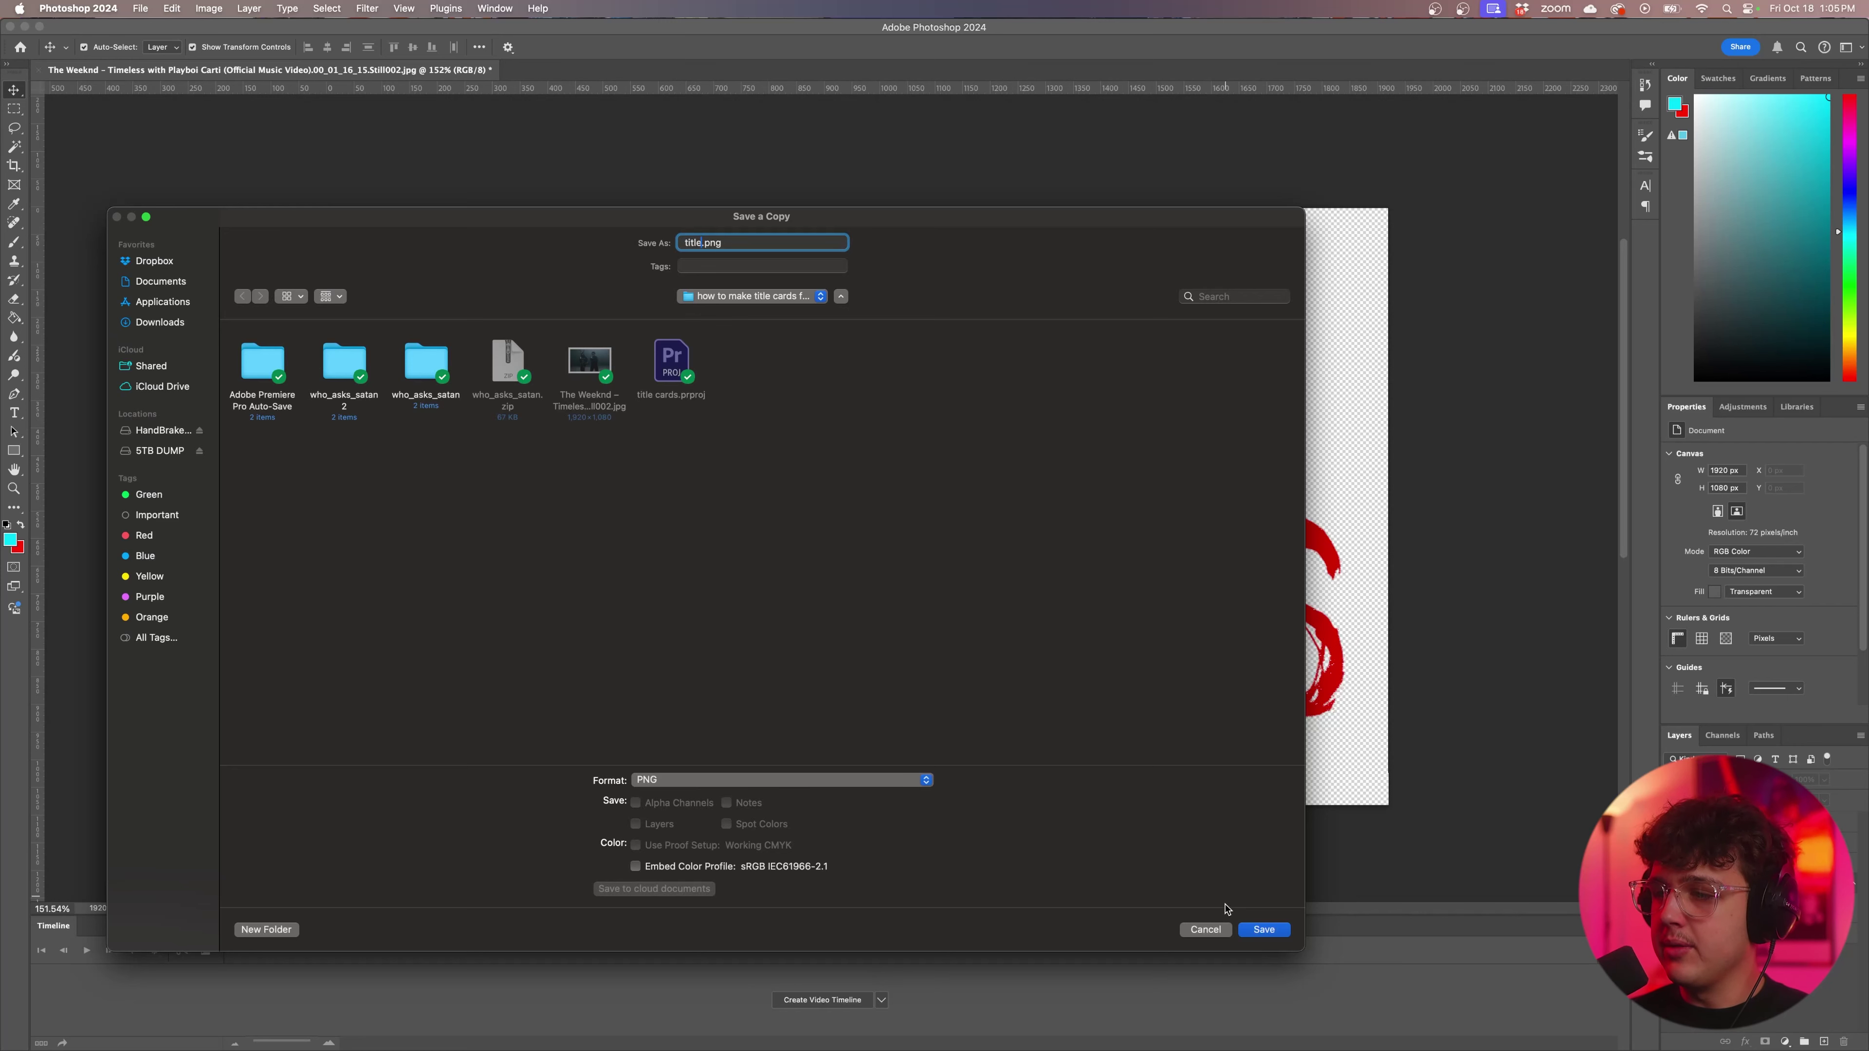
click(1263, 930)
click(1189, 578)
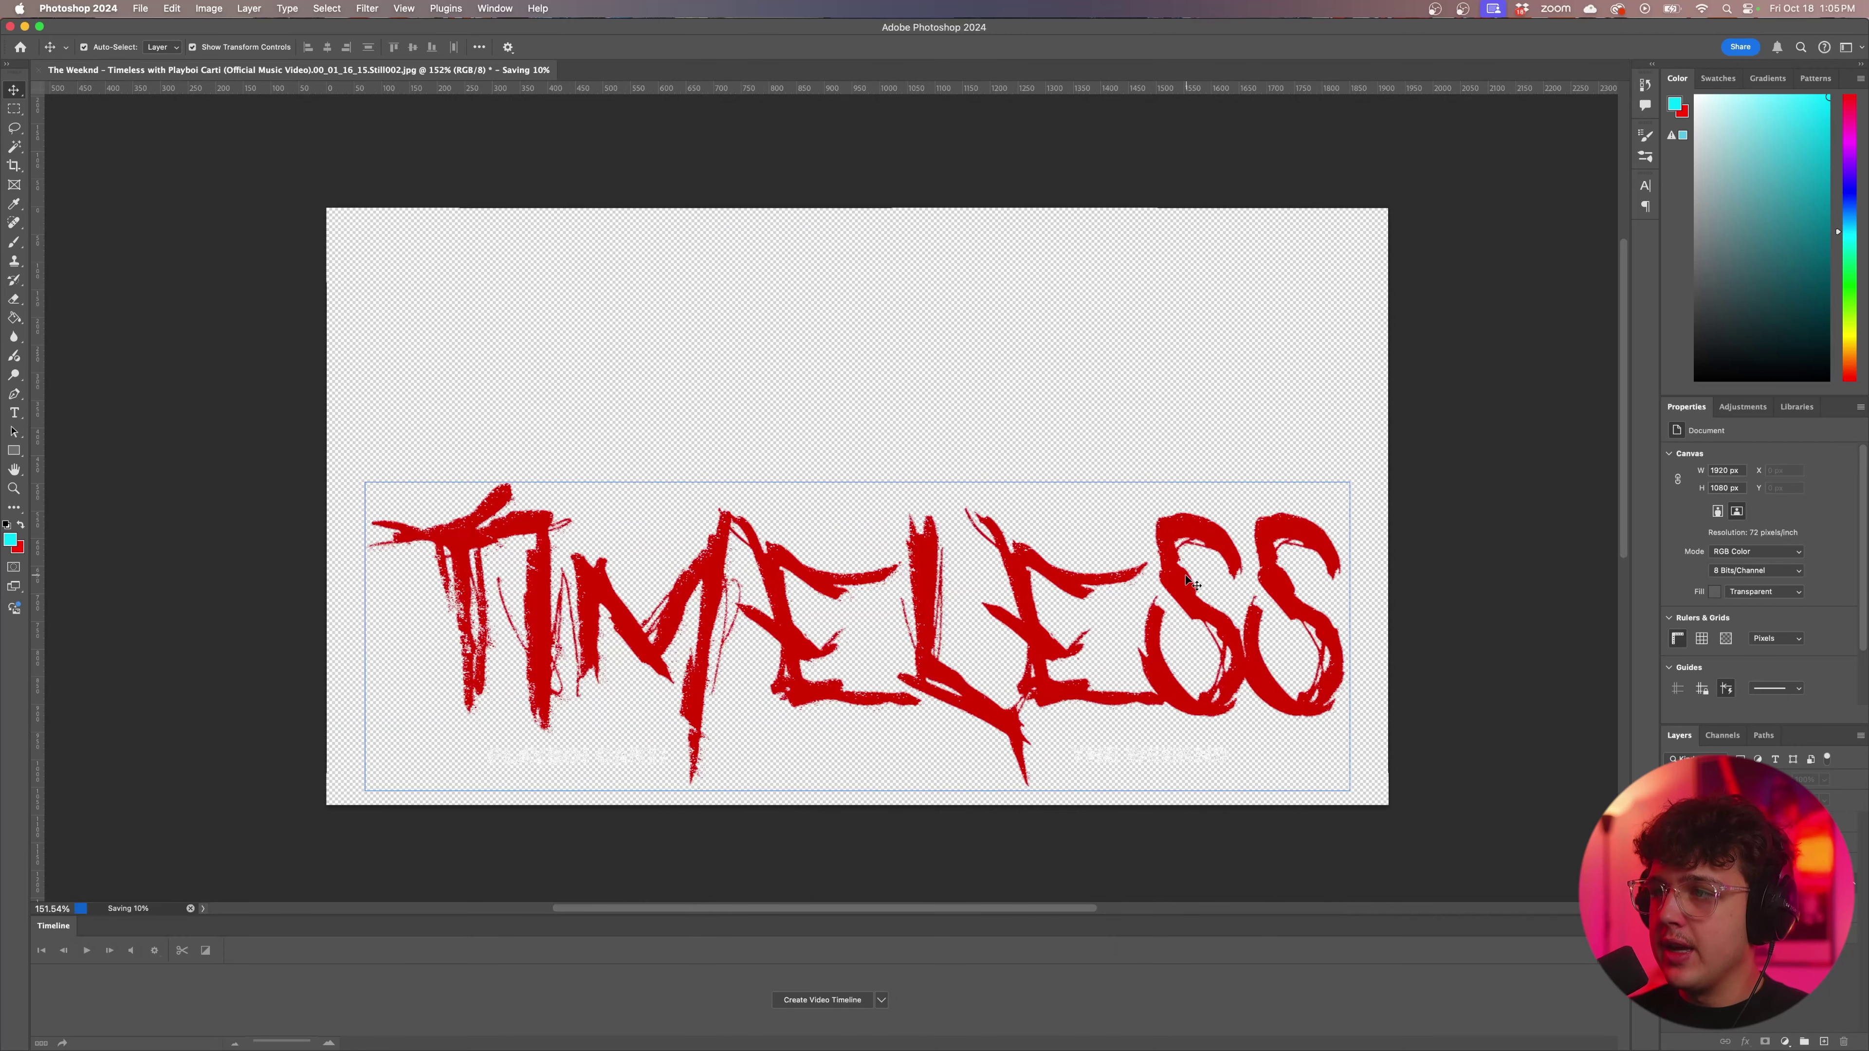
Switch to Premiere Pro and place title.png from the project folder on track V2, matching the length of the clip beneath it.
mouse_move(605, 1048)
click(418, 1028)
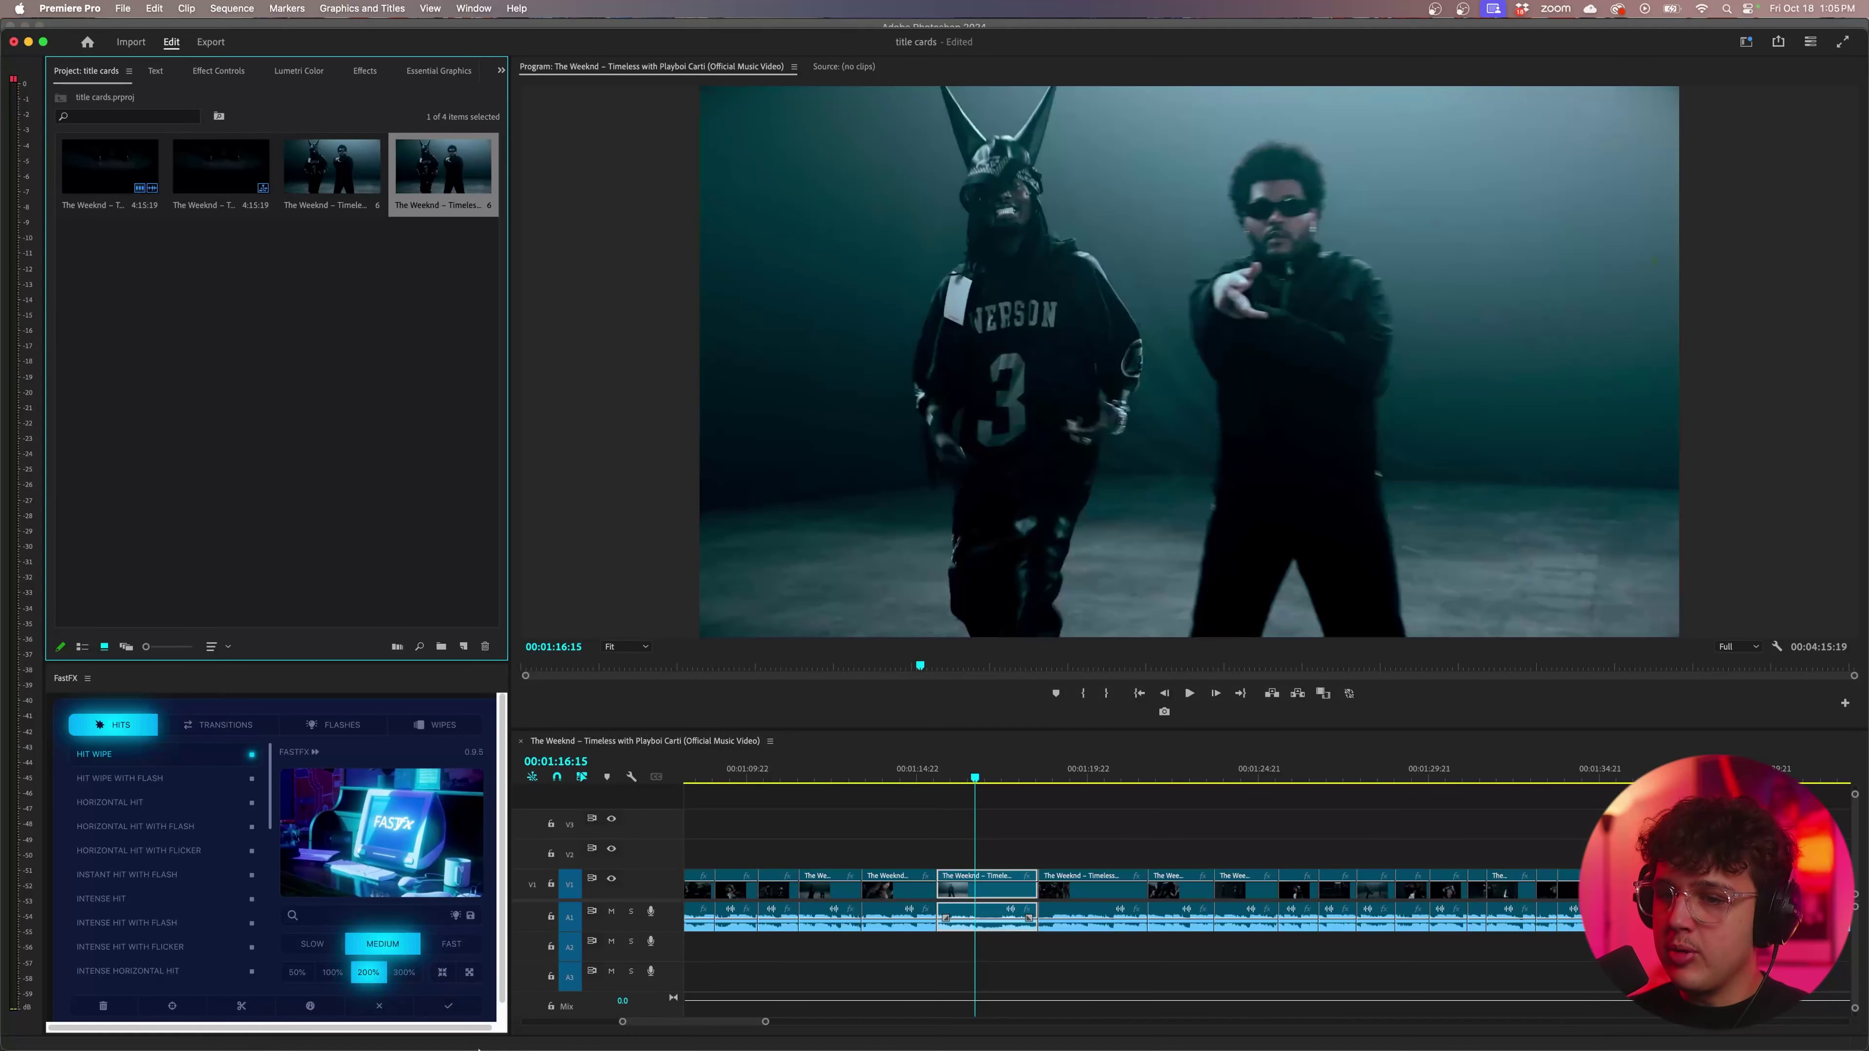
click(292, 1027)
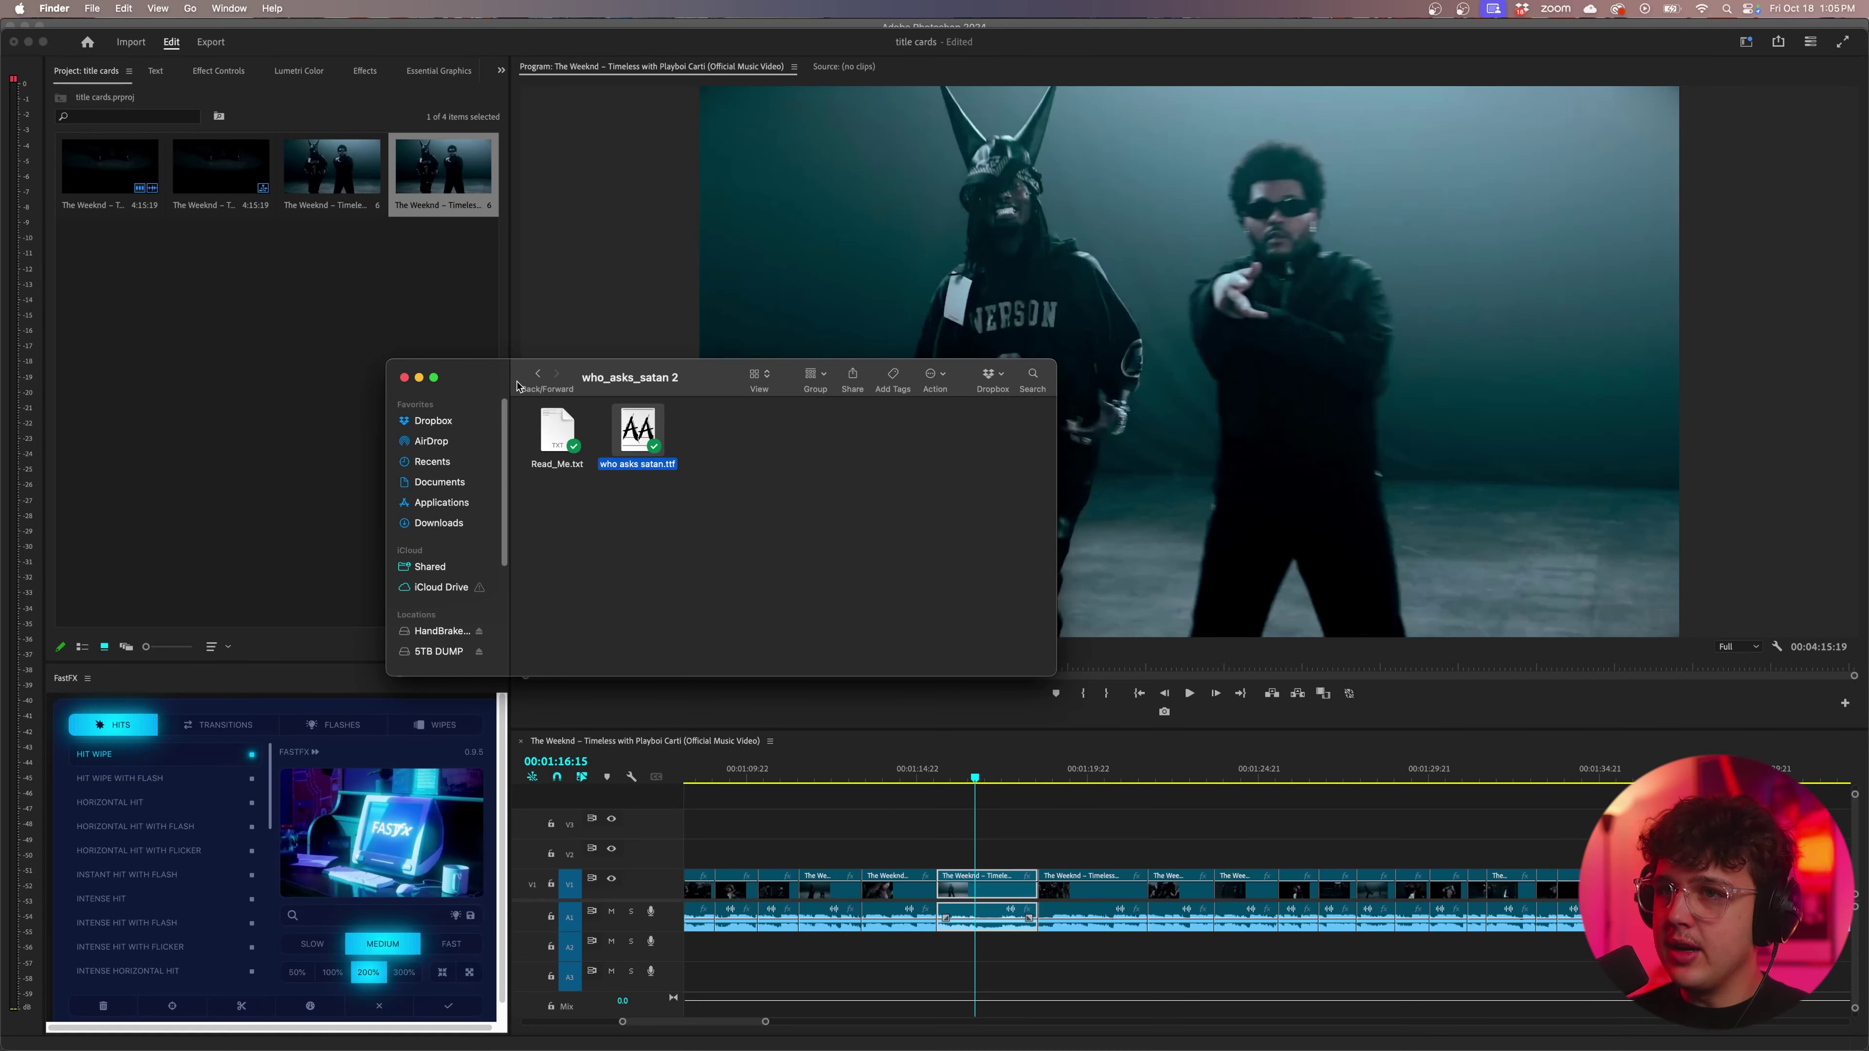
click(538, 376)
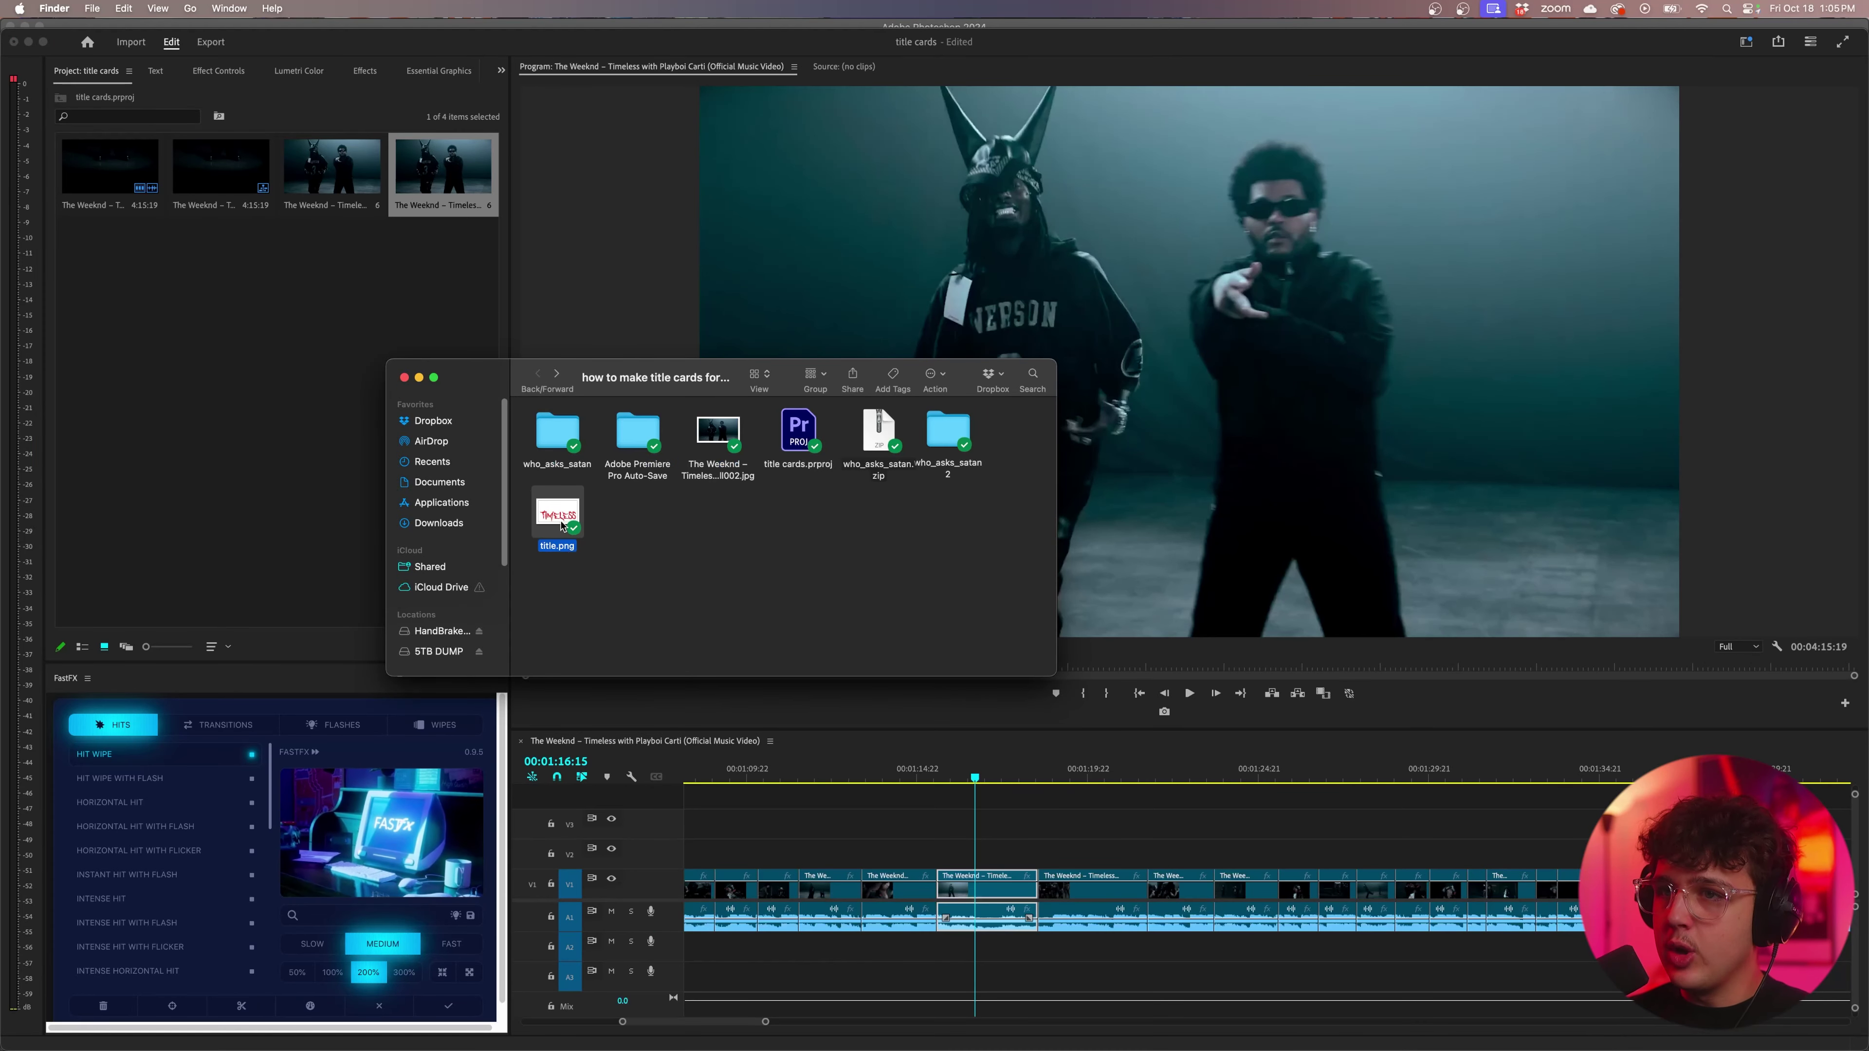
drag(560, 515, 1057, 850)
drag(941, 855, 1038, 859)
Play back the sequence from just before the middle of the title clip to check the overlay.
mouse_move(976, 770)
mouse_down()
mouse_move(1012, 774)
mouse_move(956, 771)
mouse_up()
key(space)
key(space)
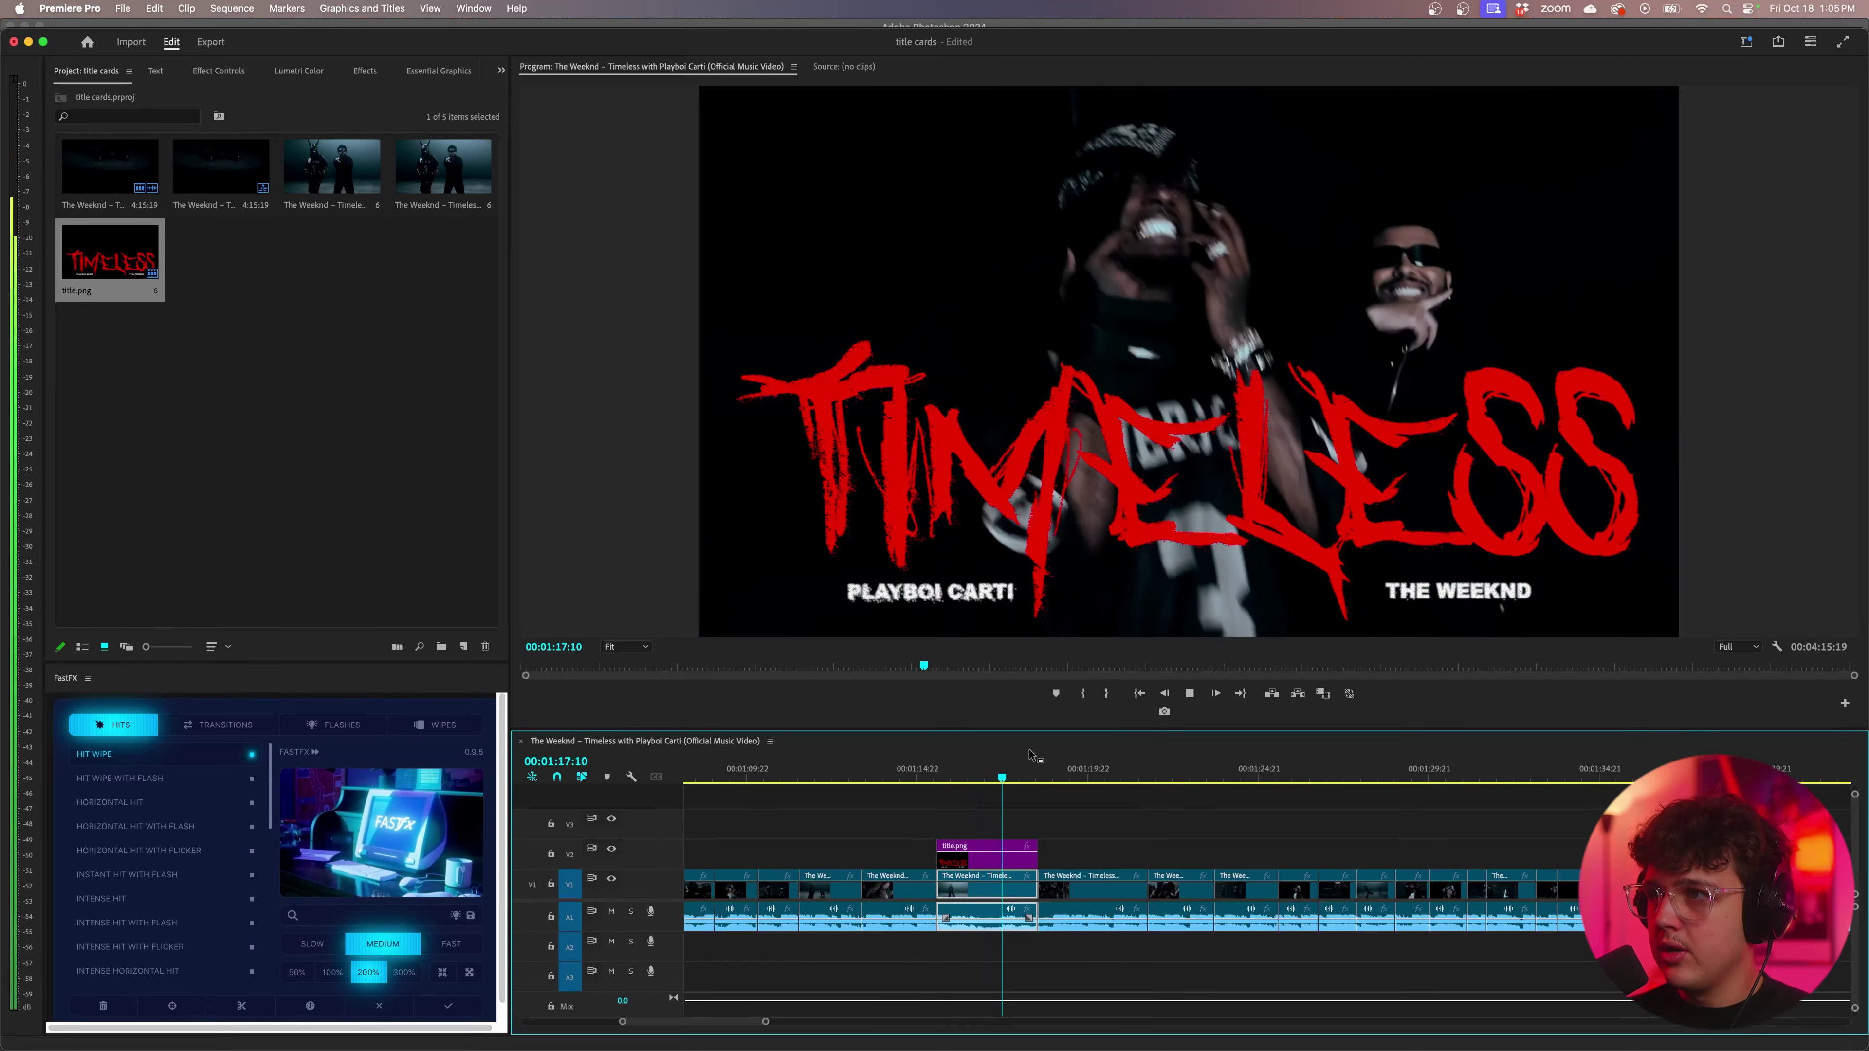